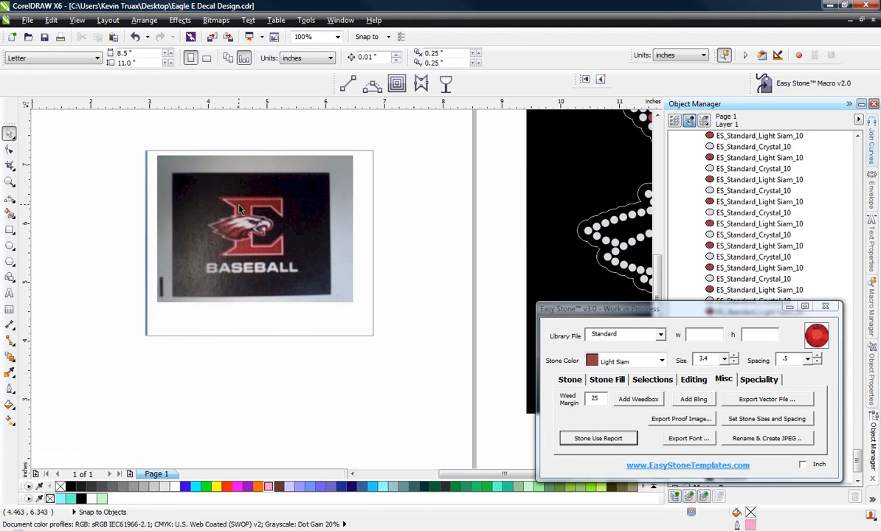
# Lock the Eagle E baseball logo bitmap in place as the tracing background
pyautogui.click(222, 190)
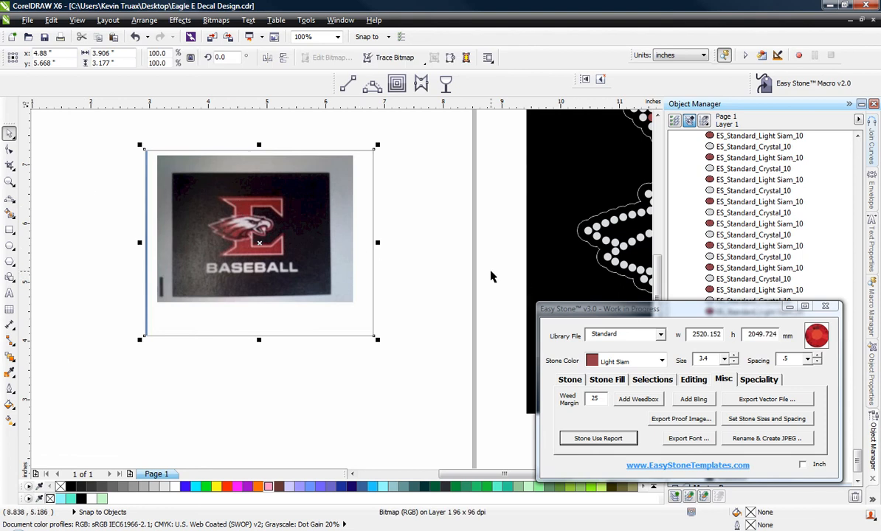
pyautogui.click(388, 250)
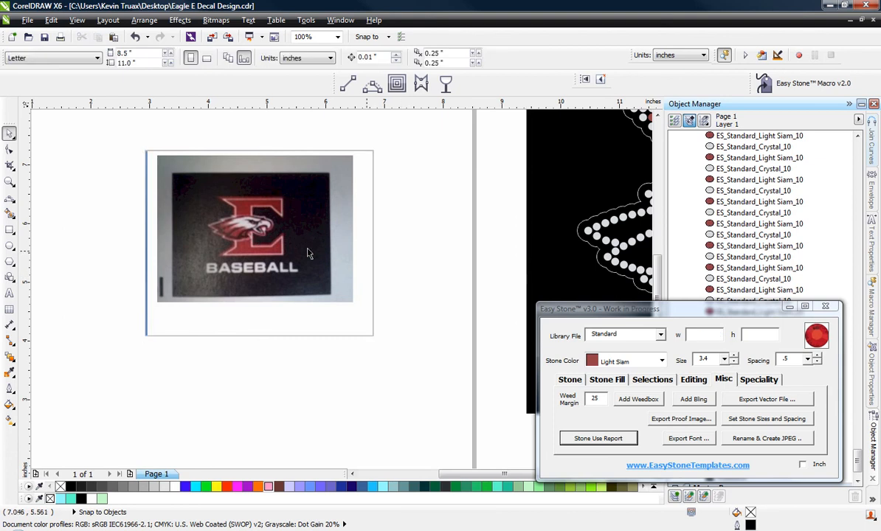
pyautogui.rightClick(279, 253)
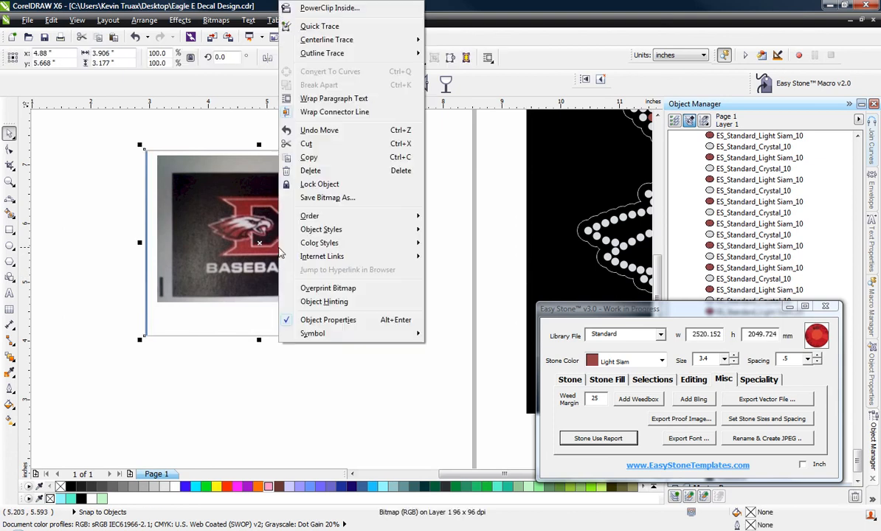
pyautogui.click(331, 185)
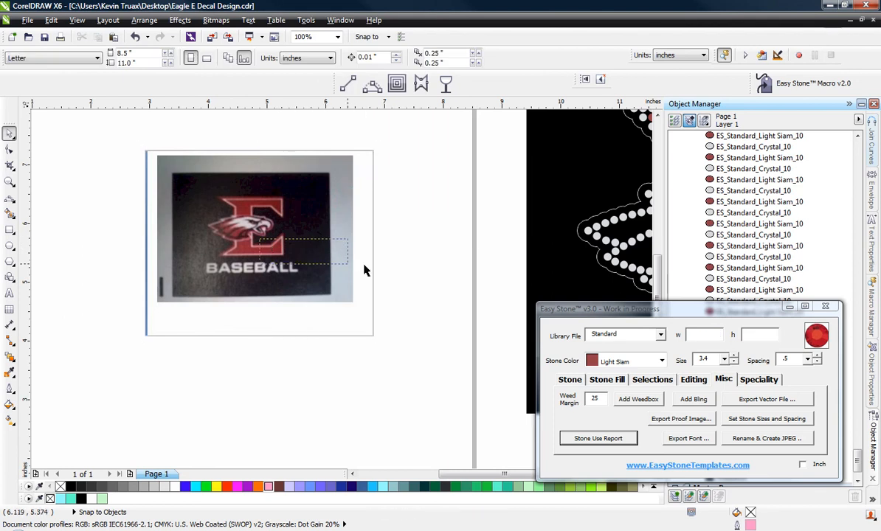
# Draw a light cyan rectangle about 0.34 by 0.87 inch over the E's stem and a green one about 0.78 by 0.16 inch over its upper arm
pyautogui.scroll(1, 169, 227)
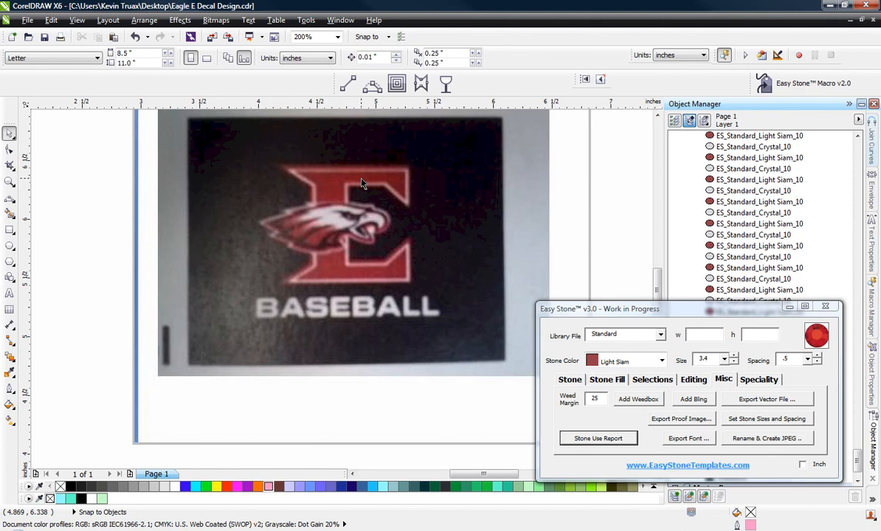
pyautogui.scroll(1, 361, 184)
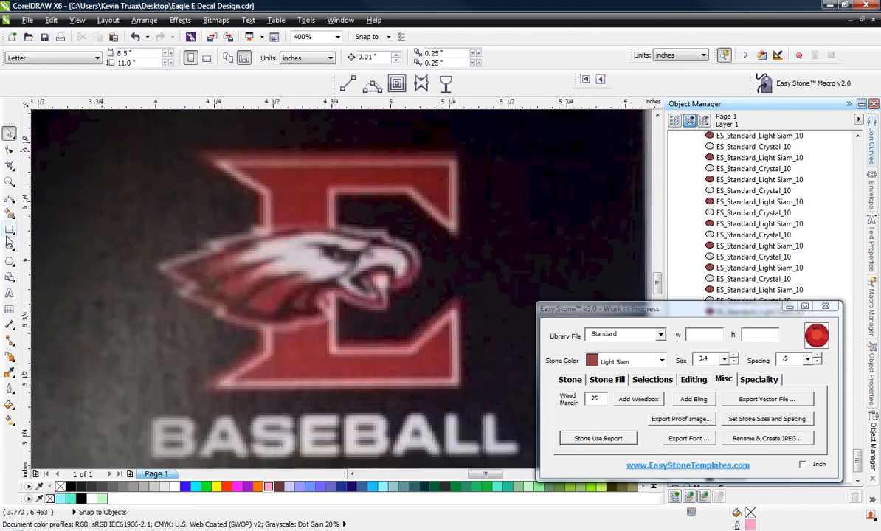
pyautogui.click(9, 229)
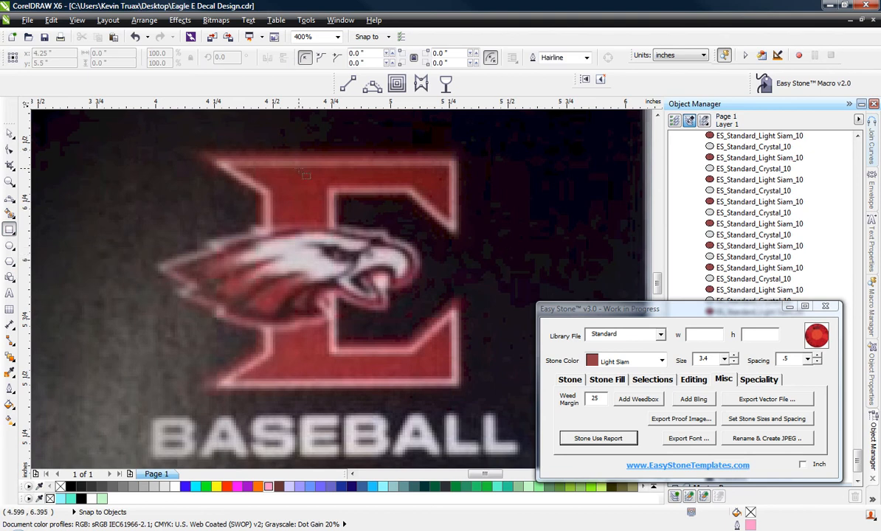
pyautogui.moveTo(257, 185); pyautogui.dragTo(338, 386)
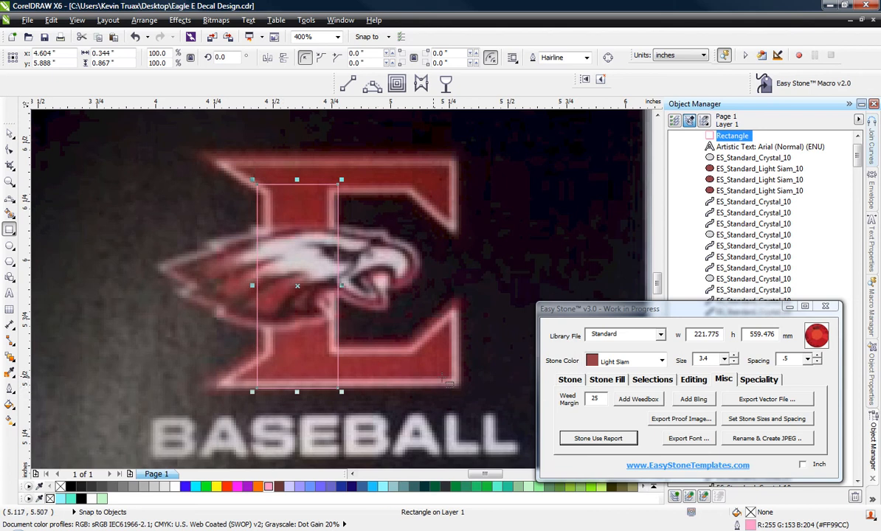
pyautogui.click(382, 486)
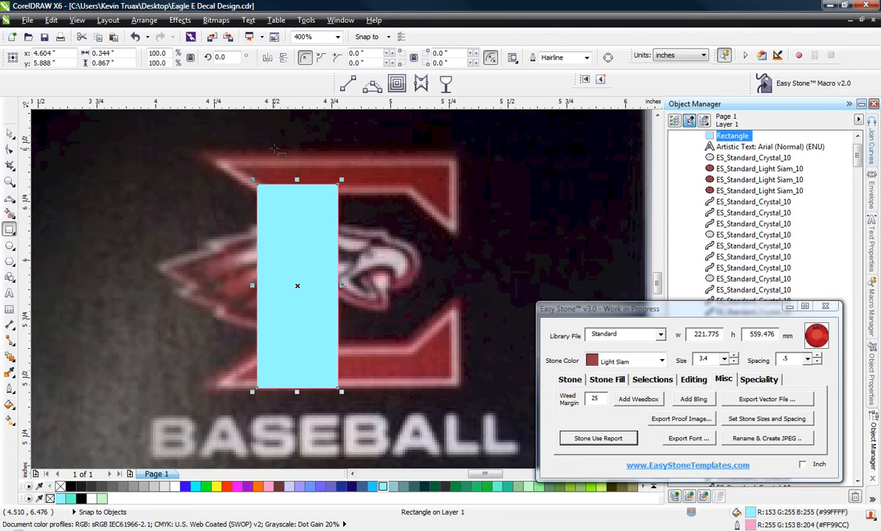
pyautogui.moveTo(274, 156); pyautogui.dragTo(460, 197)
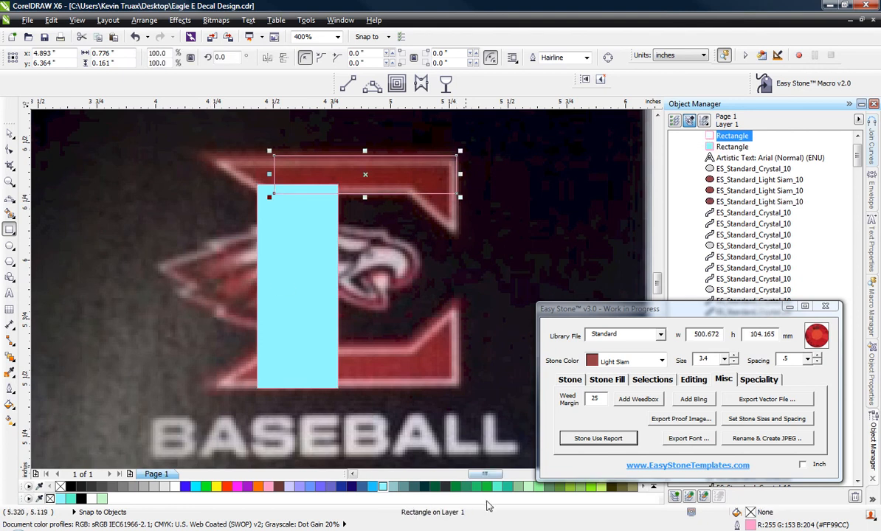
pyautogui.click(507, 486)
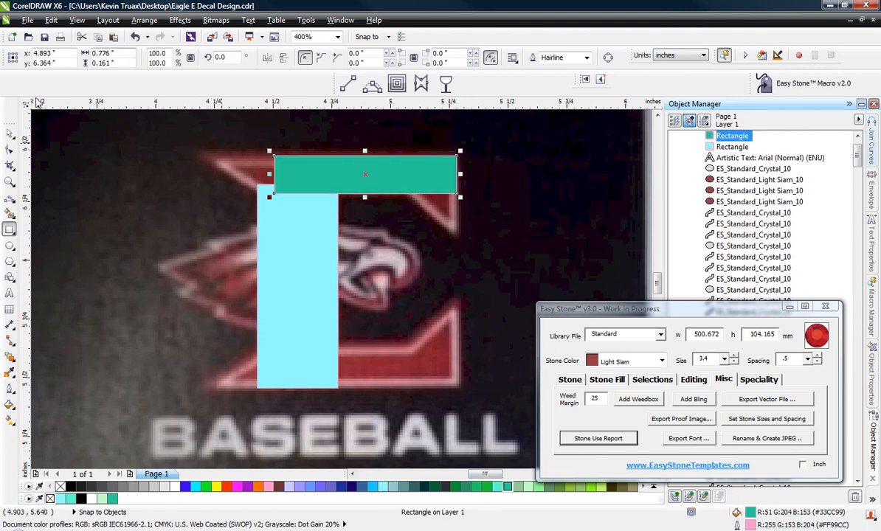
# Stretch the cyan rectangle up to the green one's top edge, about 0.99 inch high, and extend the green one leftward to about 1.09 inches wide
pyautogui.click(10, 134)
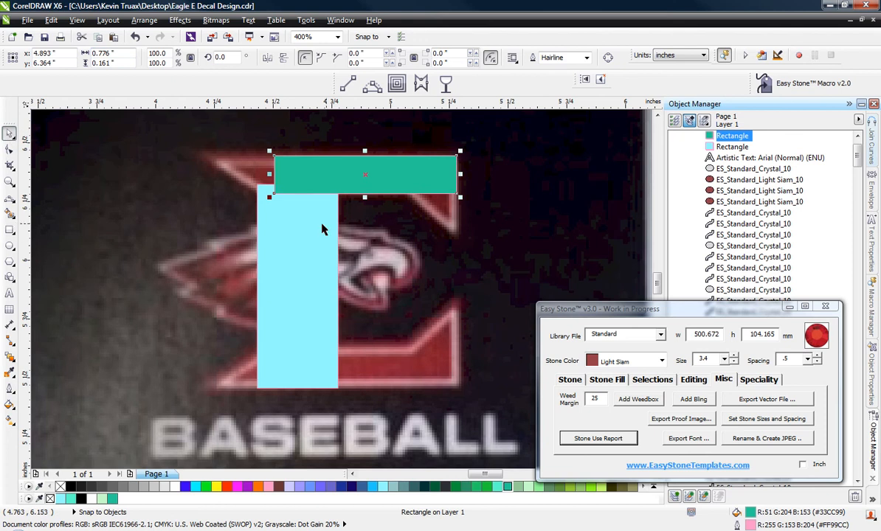
pyautogui.click(305, 236)
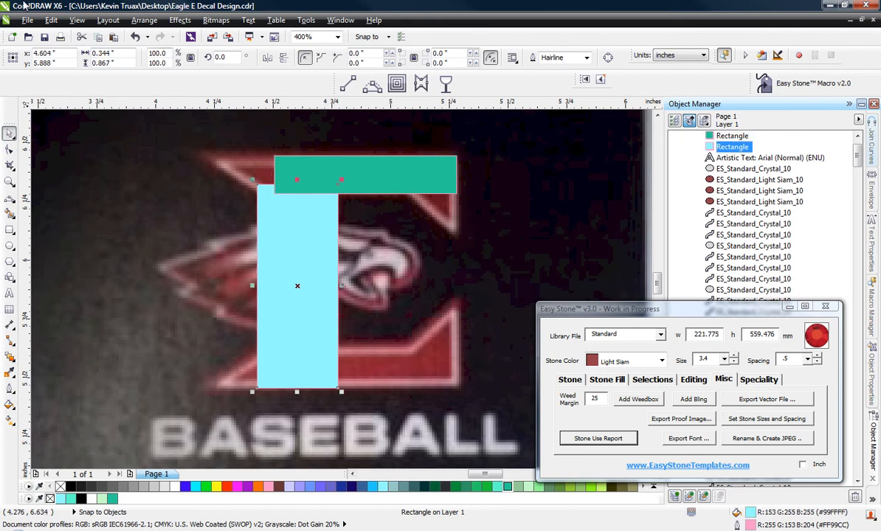
pyautogui.click(76, 20)
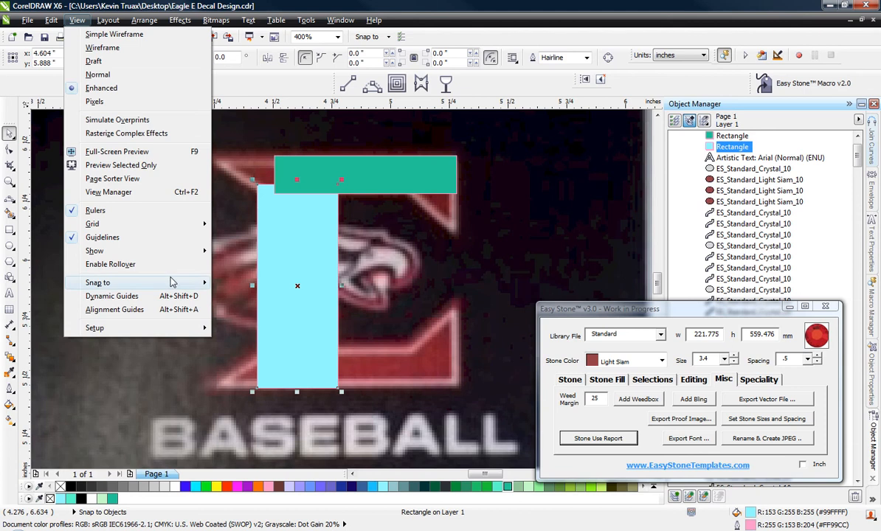
pyautogui.moveTo(167, 283)
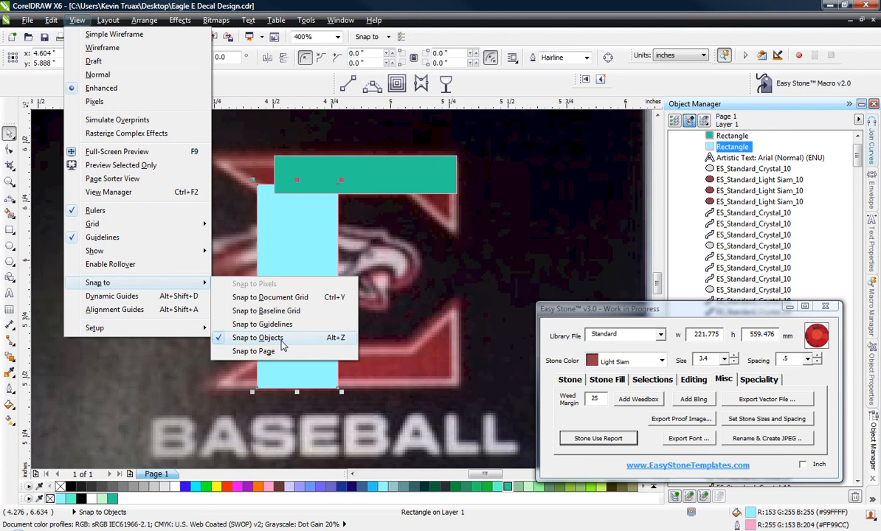
pyautogui.click(311, 243)
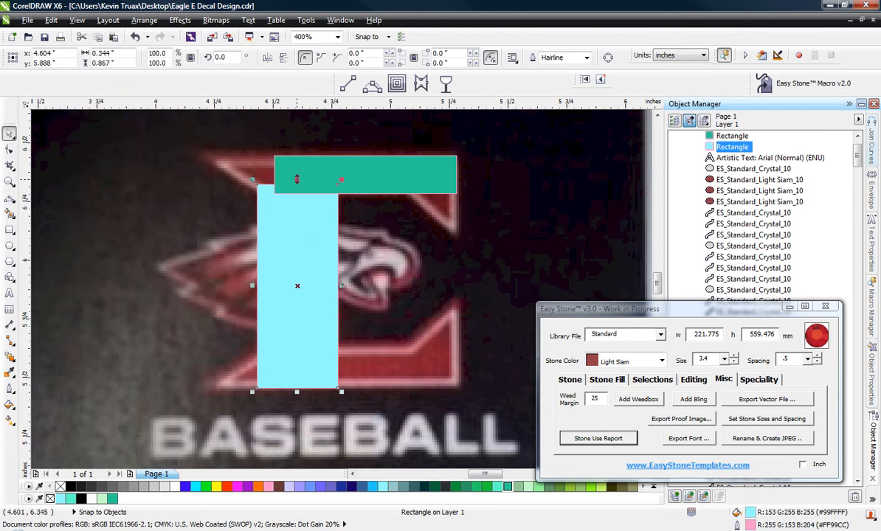
pyautogui.moveTo(296, 179); pyautogui.dragTo(303, 153)
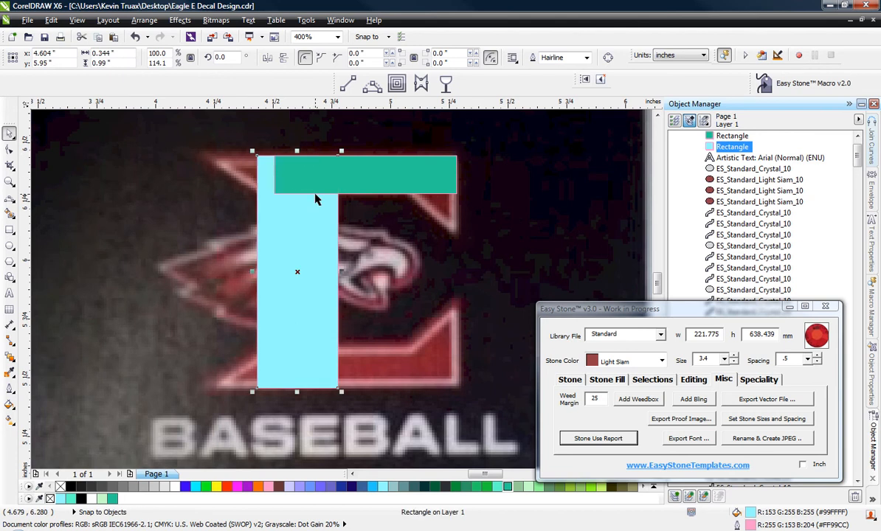
pyautogui.click(406, 180)
pyautogui.moveTo(269, 175); pyautogui.dragTo(197, 174)
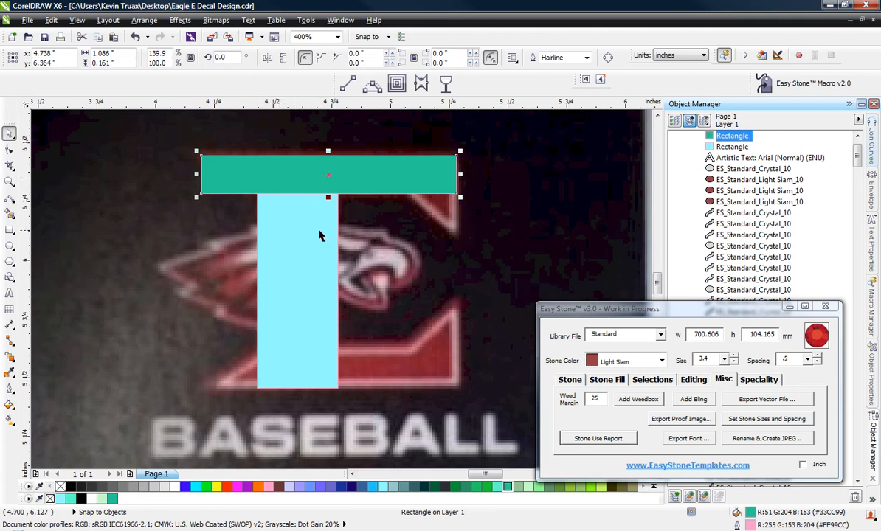
# Weld the cyan and green rectangles into one curve and remove its fill
pyautogui.keyDown('shift'); pyautogui.click(299, 222); pyautogui.keyUp('shift')
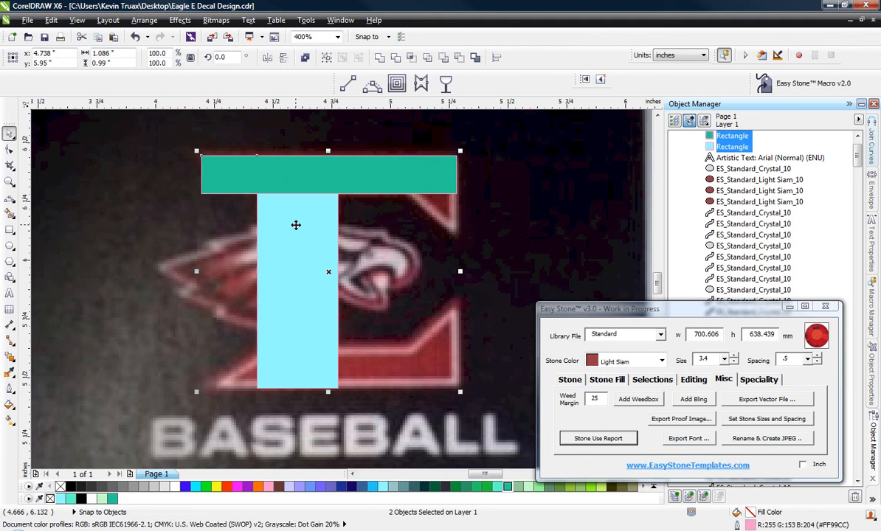
pyautogui.click(379, 59)
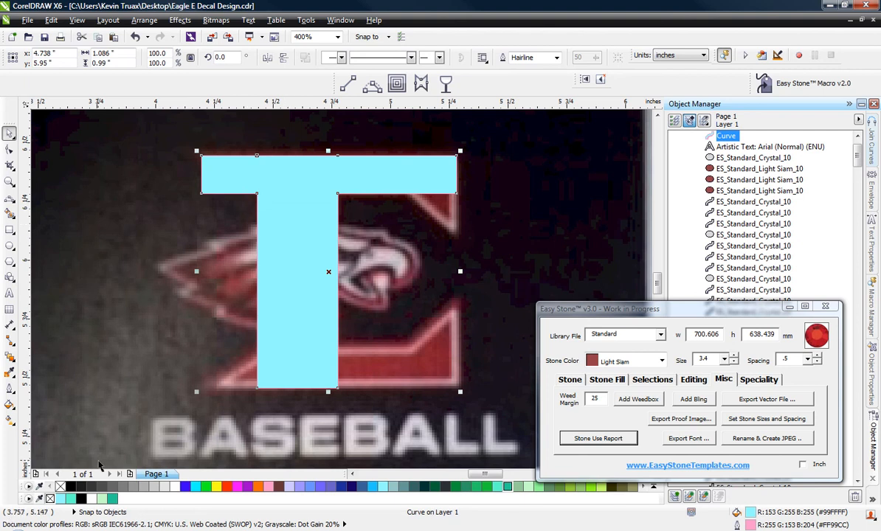
pyautogui.click(60, 488)
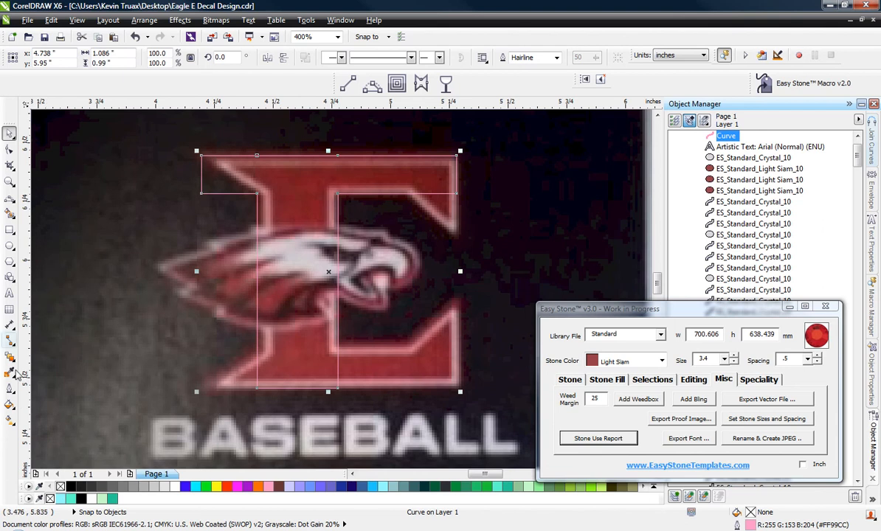
# Set the welded curve's outline width to 0.25 mm and deselect it
pyautogui.click(10, 388)
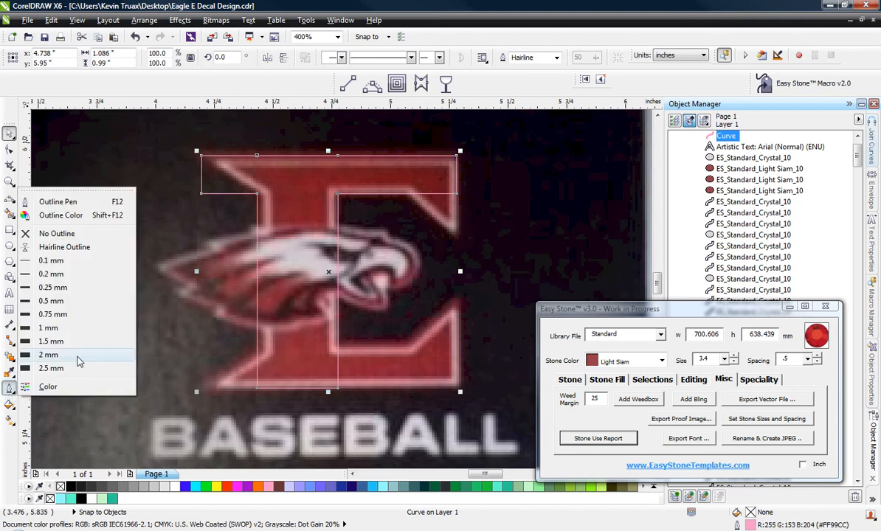
pyautogui.click(49, 355)
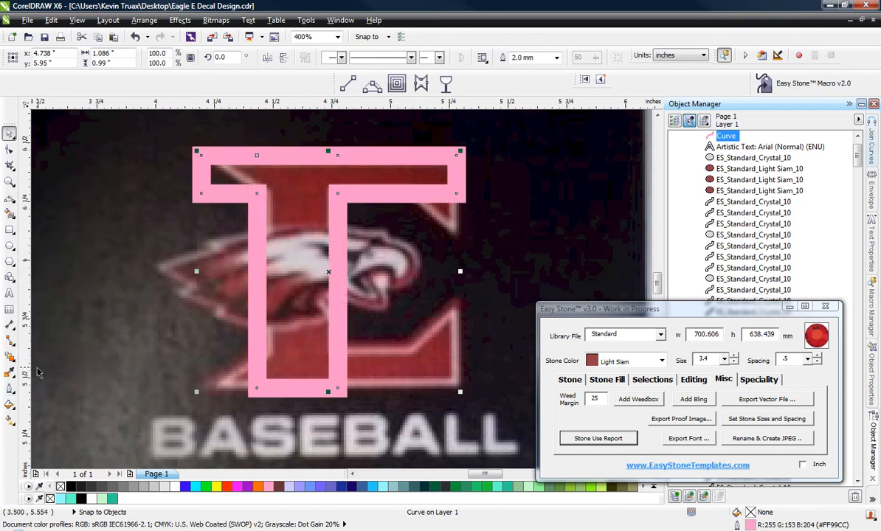
pyautogui.click(10, 387)
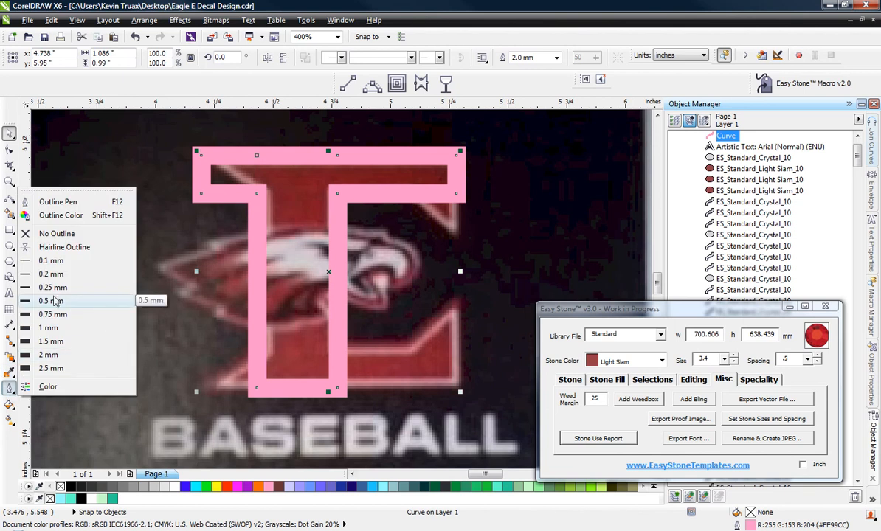
pyautogui.click(48, 328)
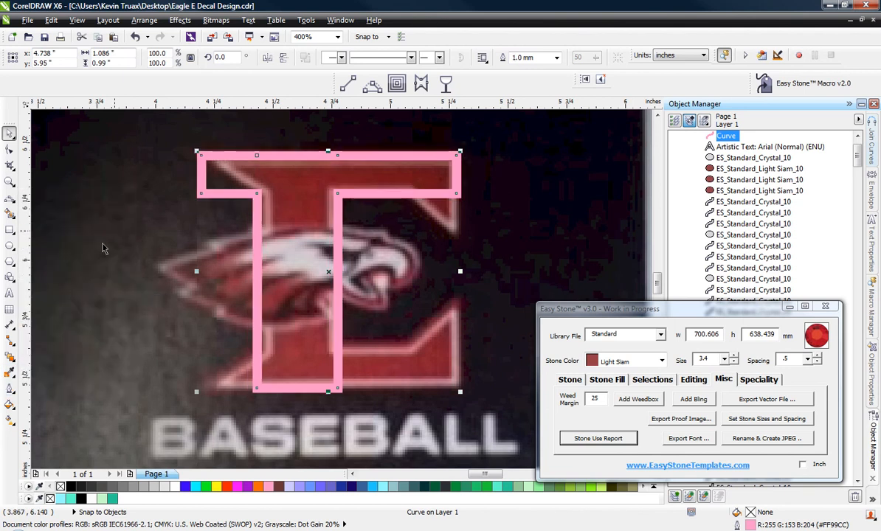
pyautogui.click(9, 388)
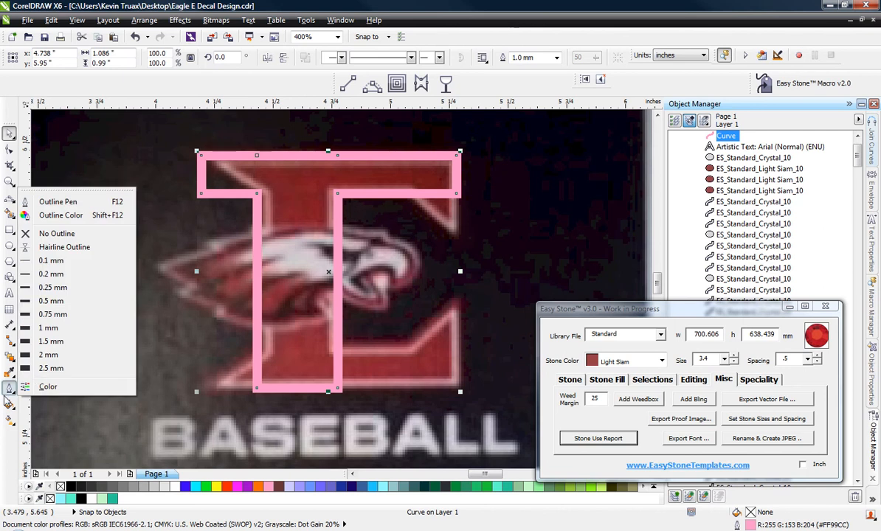
pyautogui.click(52, 287)
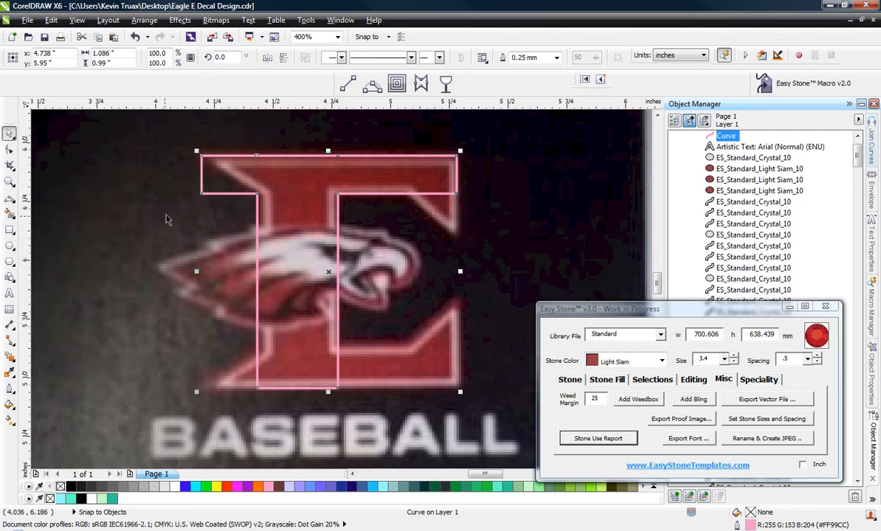
pyautogui.press('Escape')
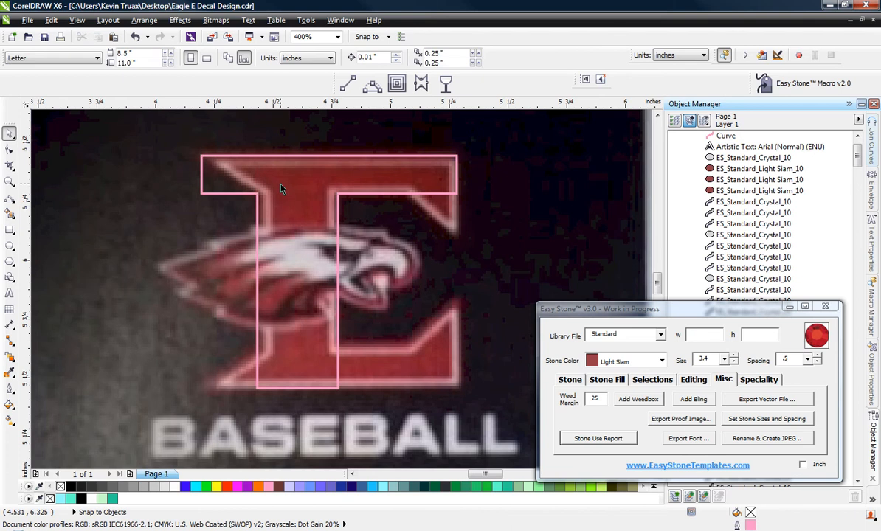
# Delete the node at the upper arm's lower-left corner so the edge slants like the E's serif
pyautogui.scroll(1, 223, 172)
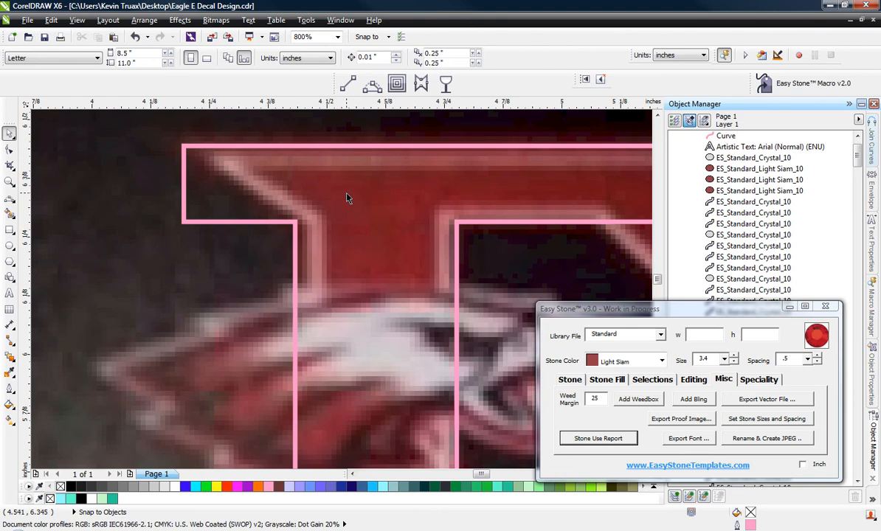
pyautogui.doubleClick(369, 241)
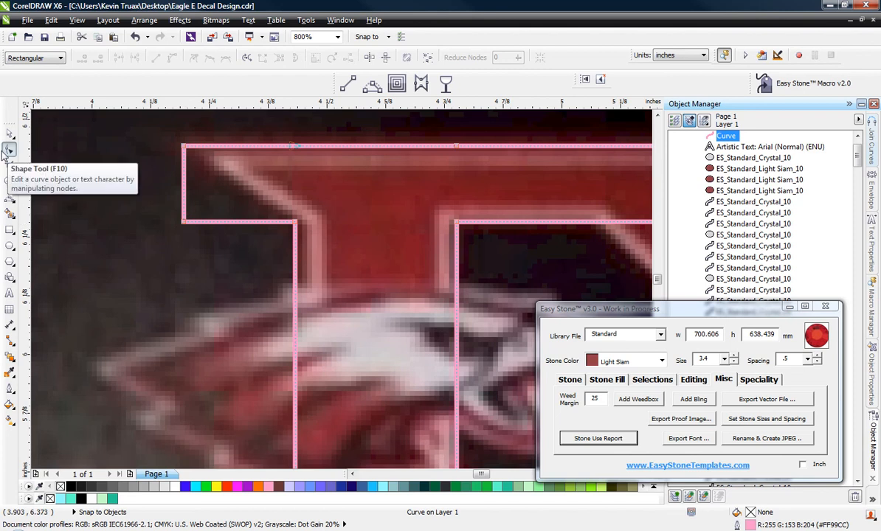
pyautogui.doubleClick(183, 223)
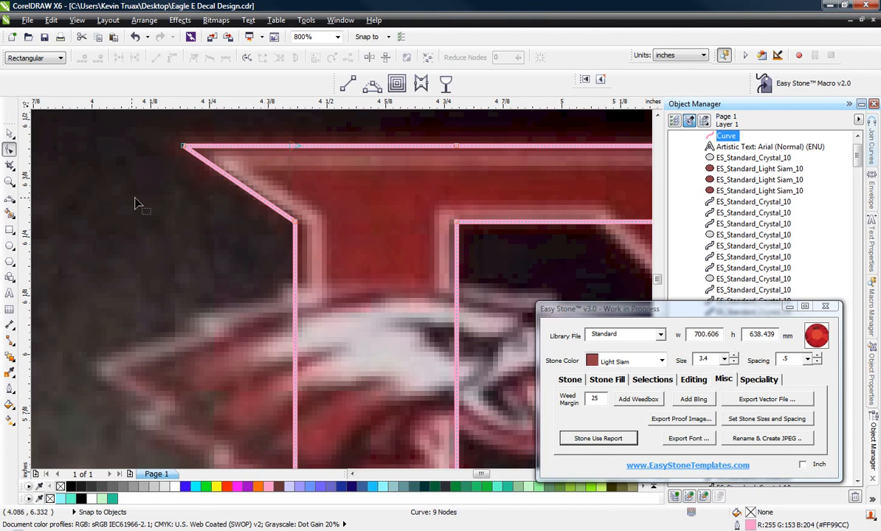
# Add a node on the upper arm's lower edge where the slant begins, and move the lower-right corner node down to the serif's tip
pyautogui.scroll(-3, 135, 204)
pyautogui.scroll(3, 409, 218)
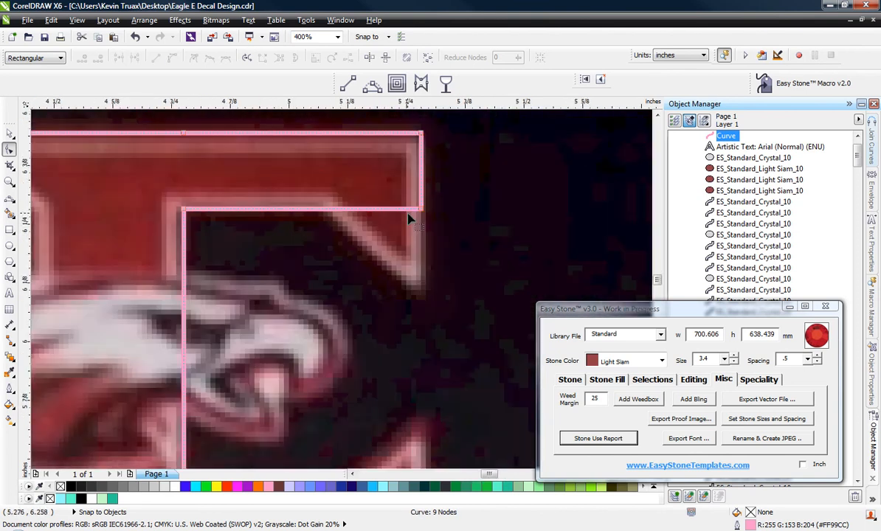
pyautogui.doubleClick(329, 210)
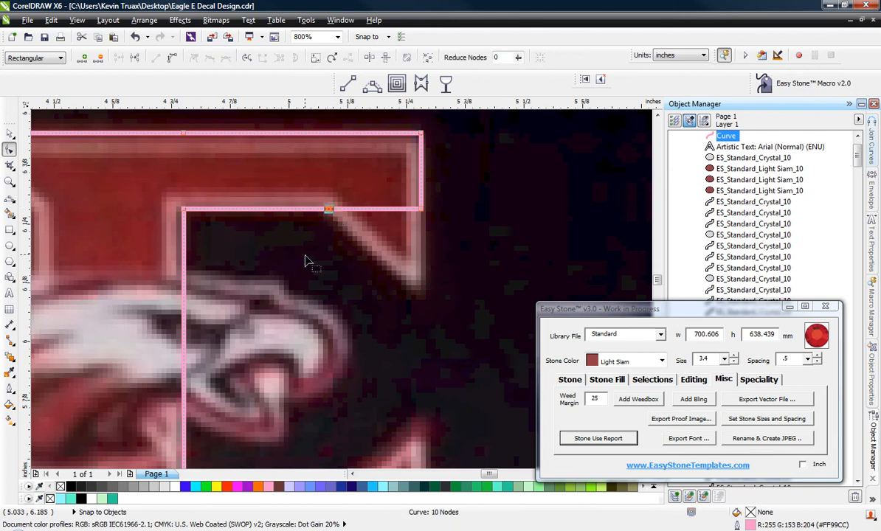
pyautogui.click(420, 210)
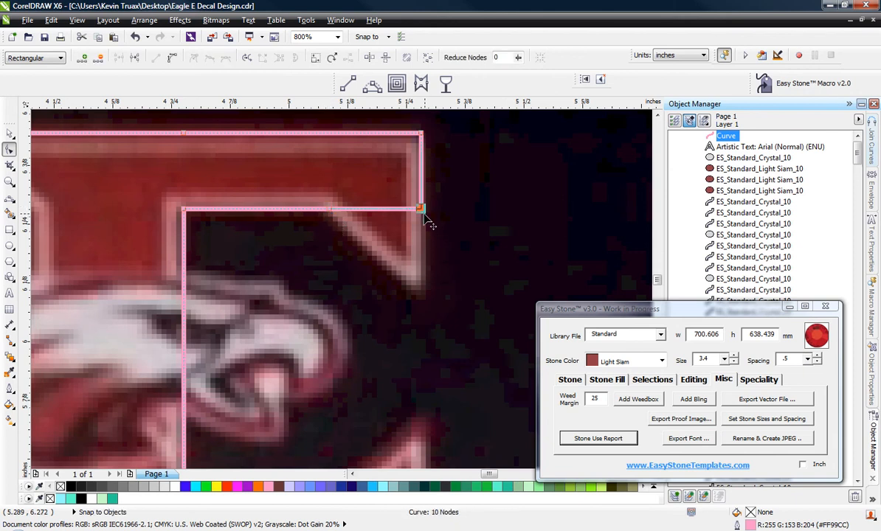
pyautogui.moveTo(424, 216); pyautogui.dragTo(421, 299)
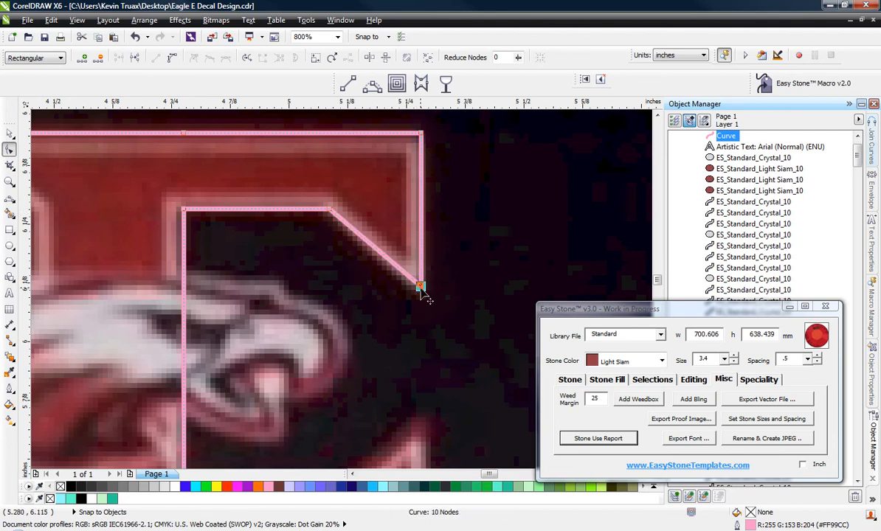
# Duplicate the half-E curve in place and mirror the copy vertically to form the lower half of the E
pyautogui.click(10, 134)
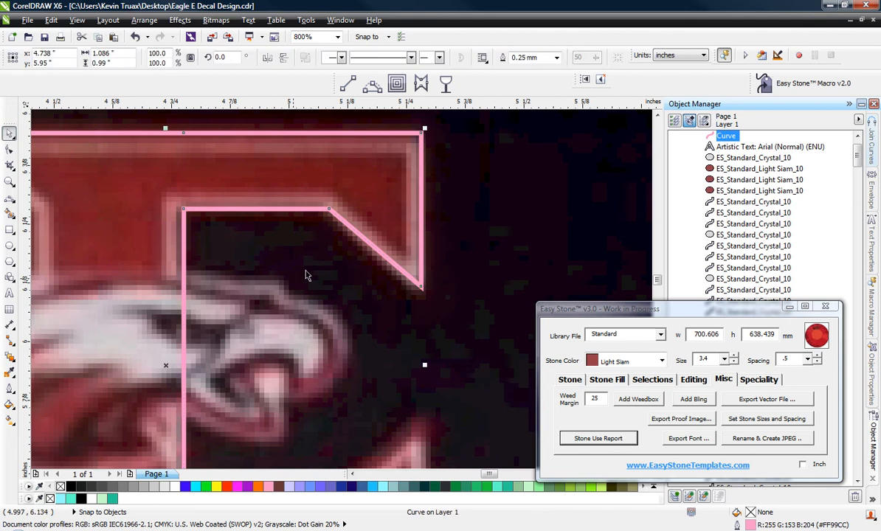
pyautogui.press('Escape')
pyautogui.scroll(-2, 444, 269)
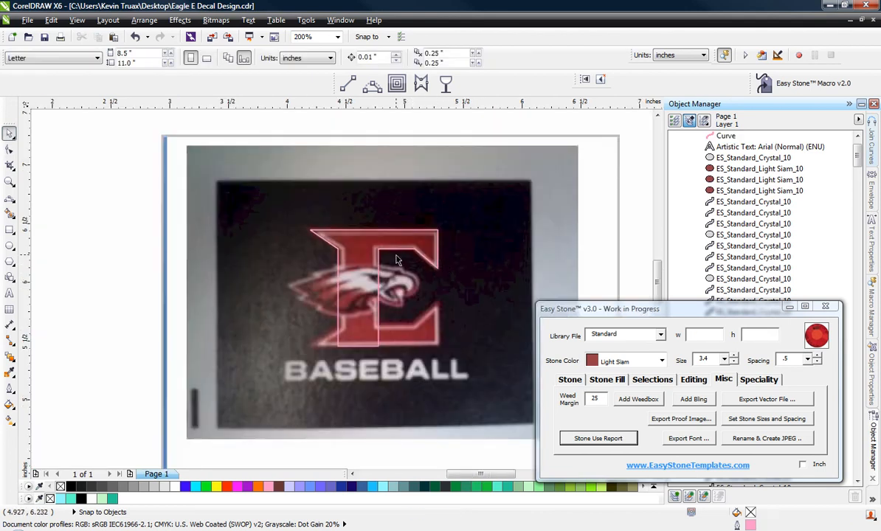
pyautogui.click(373, 248)
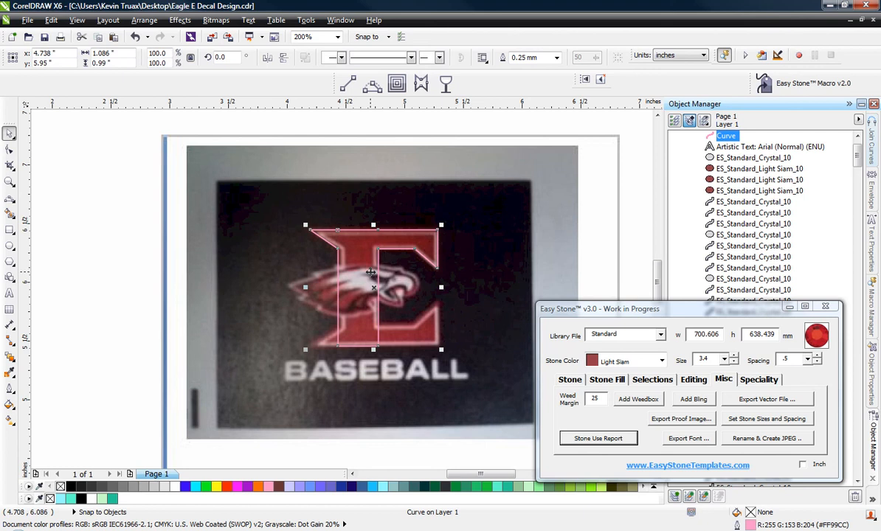
pyautogui.hotkey('ctrl', 'v')
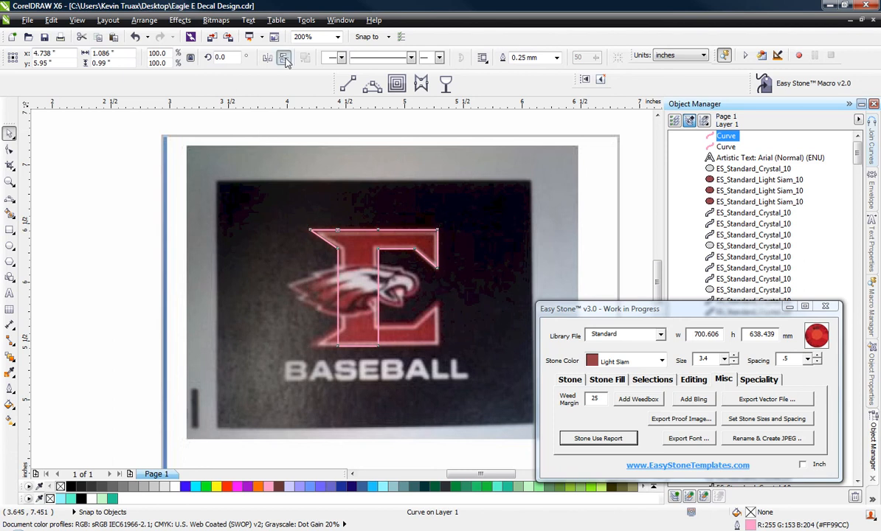
pyautogui.click(247, 249)
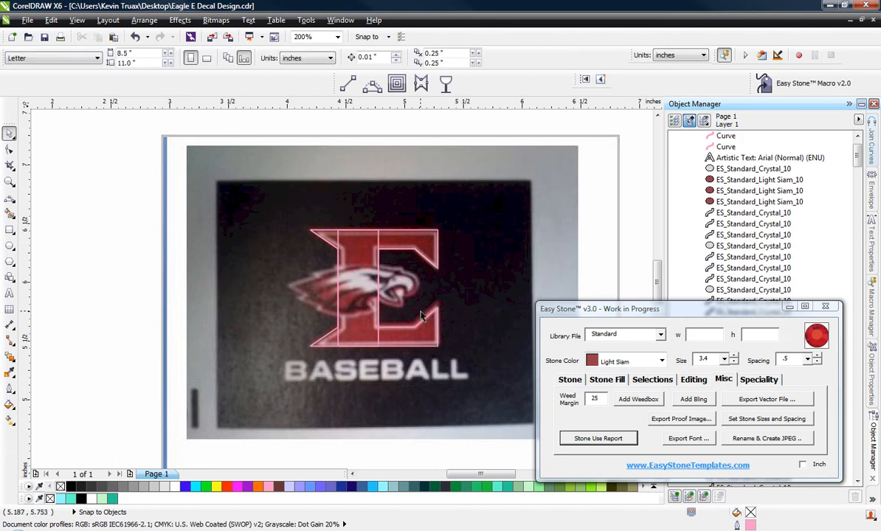
# Weld the upper and lower half curves into a single E outline
pyautogui.scroll(2, 391, 293)
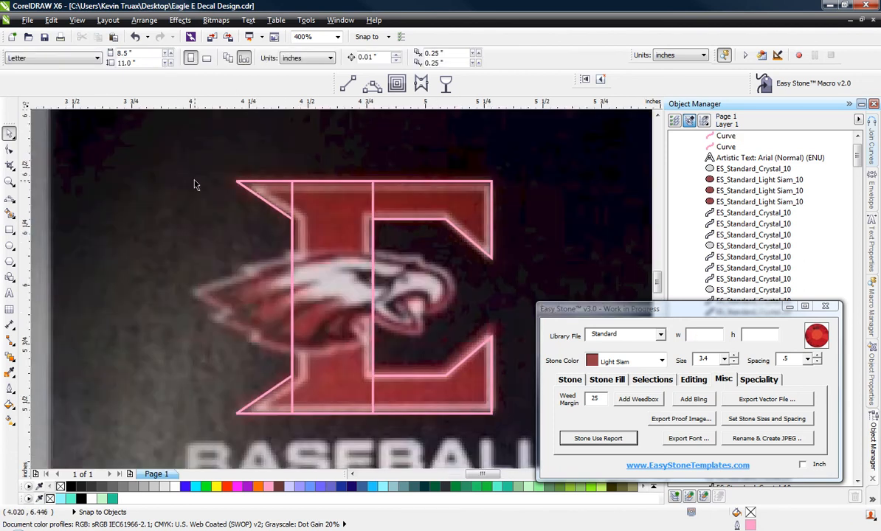
pyautogui.moveTo(188, 158); pyautogui.dragTo(521, 425)
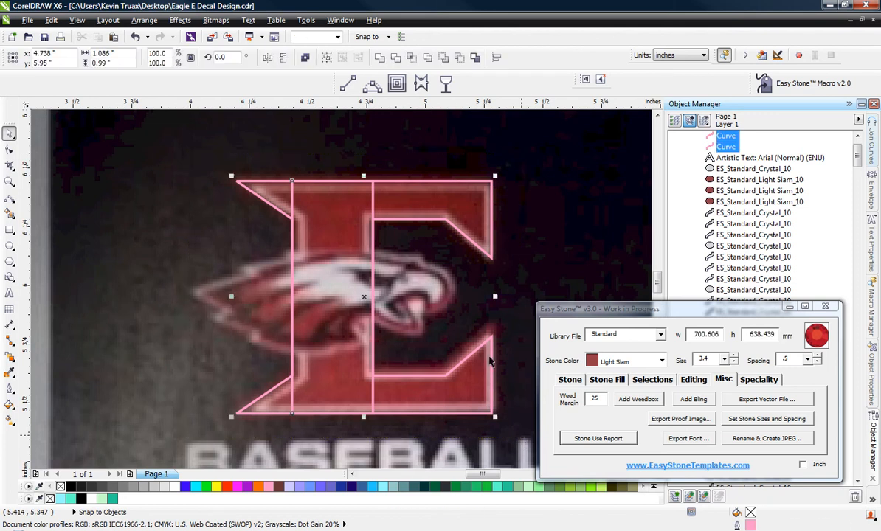
pyautogui.click(379, 58)
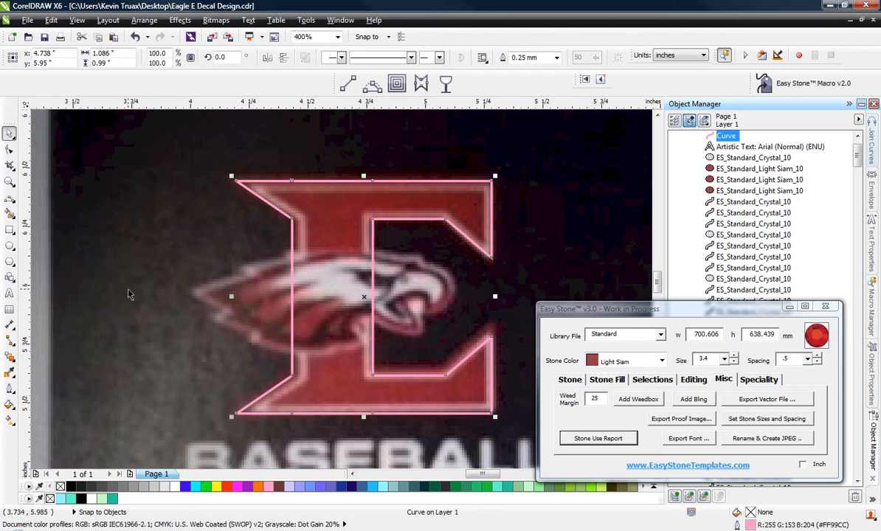
# Move the E outline off the logo bitmap into the empty area beside it and deselect it
pyautogui.scroll(-2, 201, 177)
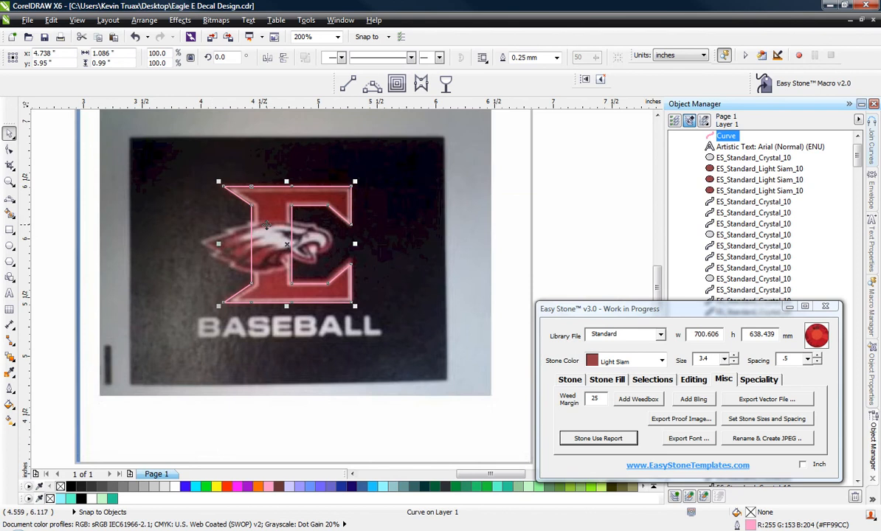
pyautogui.moveTo(268, 224); pyautogui.dragTo(612, 215)
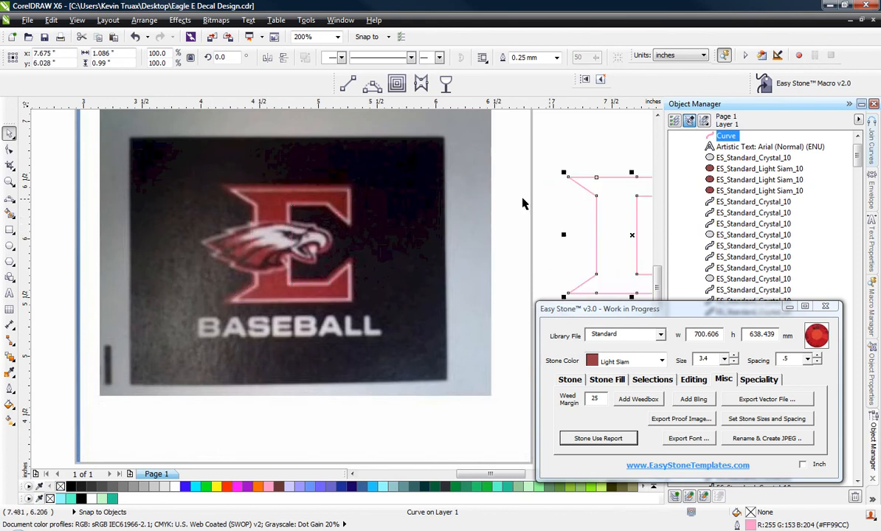
pyautogui.click(554, 203)
pyautogui.scroll(-2, 361, 188)
pyautogui.scroll(2, 428, 194)
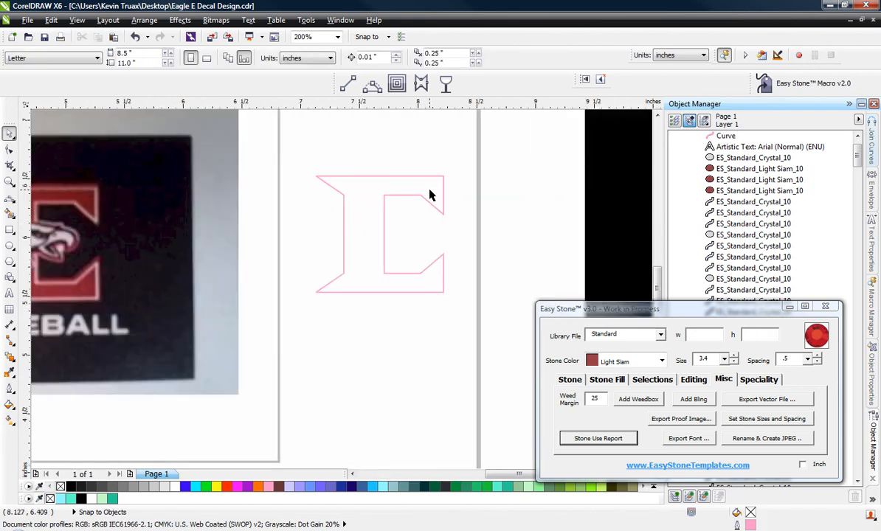
# Examine the eagle head in the logo bitmap up close to judge how it can be reproduced
pyautogui.scroll(-1, 454, 201)
pyautogui.scroll(1, 229, 218)
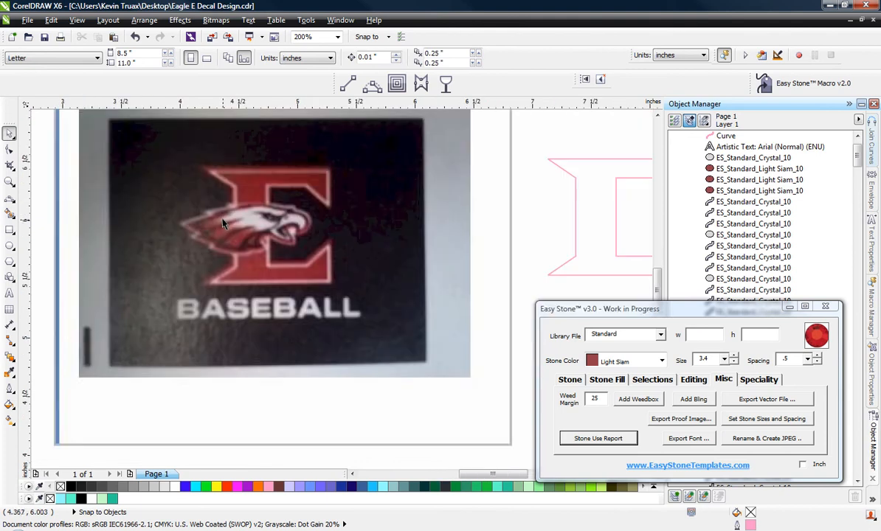
pyautogui.scroll(1, 221, 219)
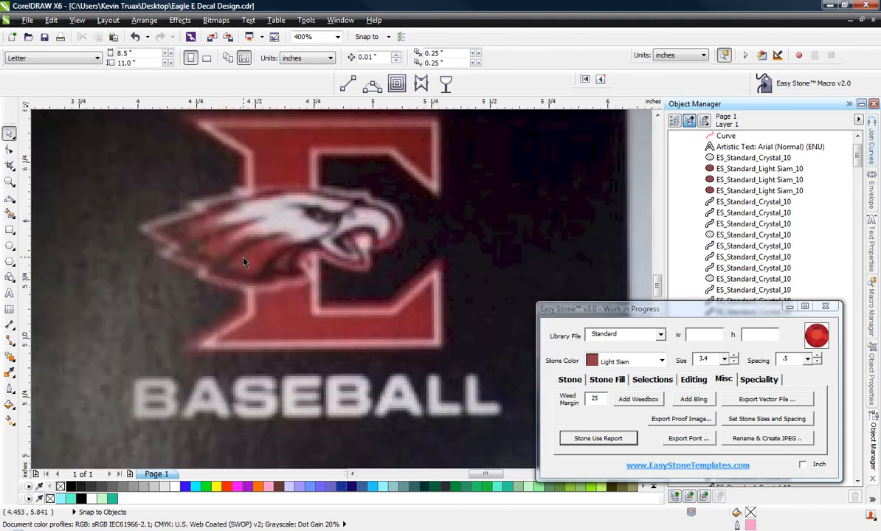
pyautogui.scroll(-1, 245, 264)
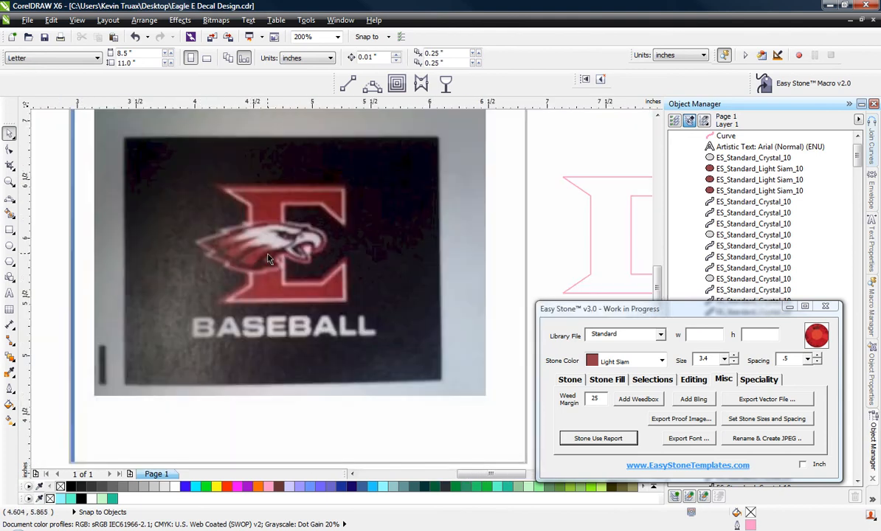
pyautogui.scroll(1, 237, 249)
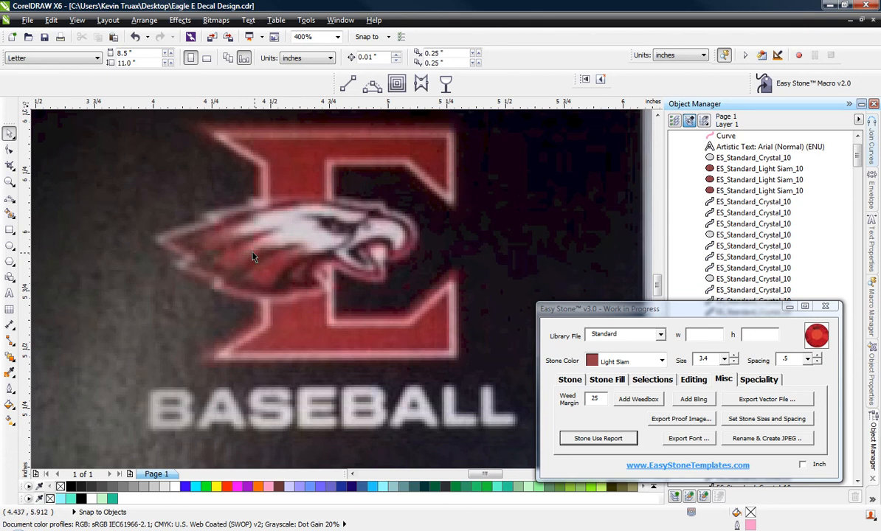
pyautogui.scroll(-1, 291, 256)
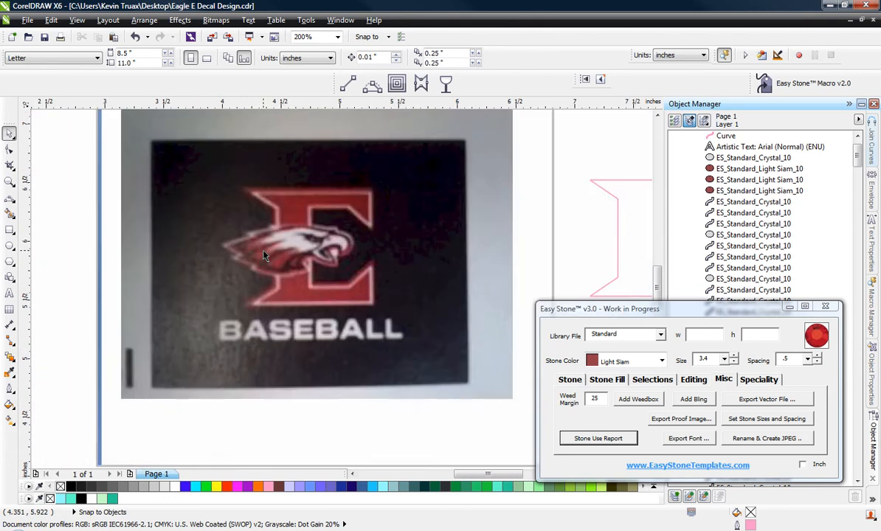
pyautogui.scroll(-1, 312, 265)
pyautogui.scroll(1, 299, 248)
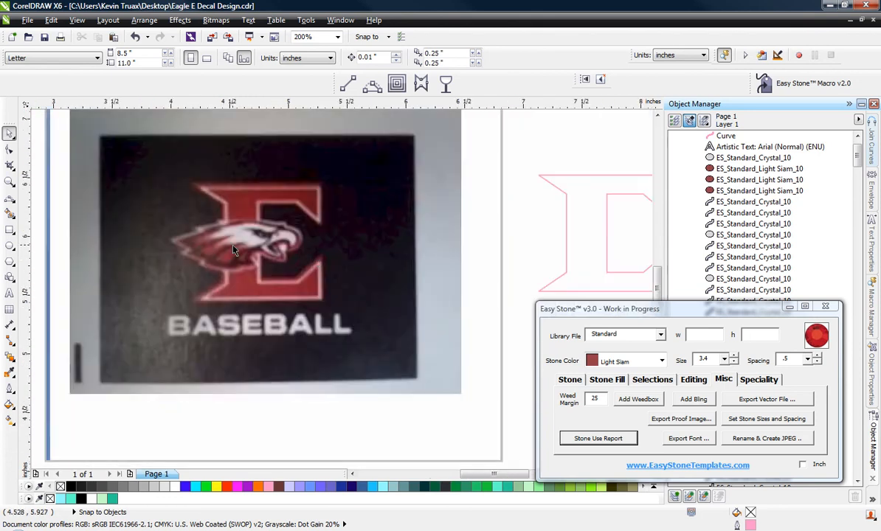
pyautogui.scroll(1, 235, 251)
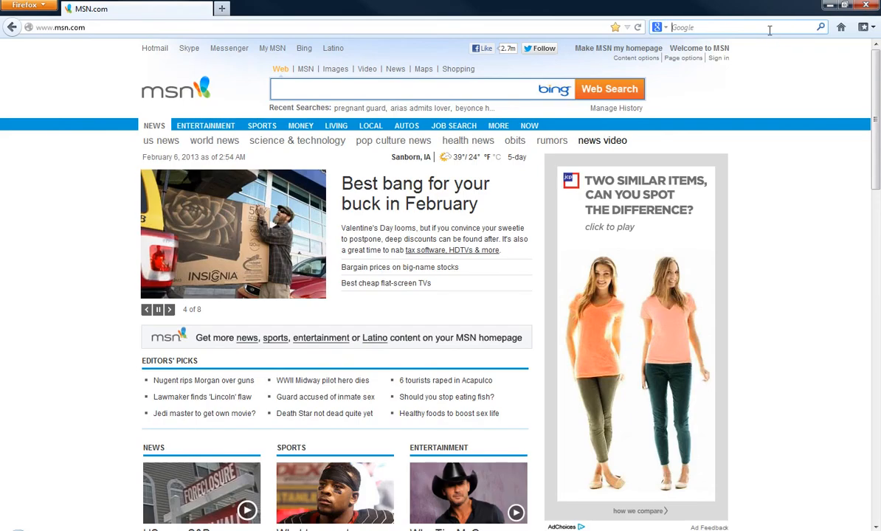
# Switch to Firefox, search Google for "Philidelphia Eagles" and show the image results
pyautogui.hotkey('ctrl', 'k')
pyautogui.write('Ph')
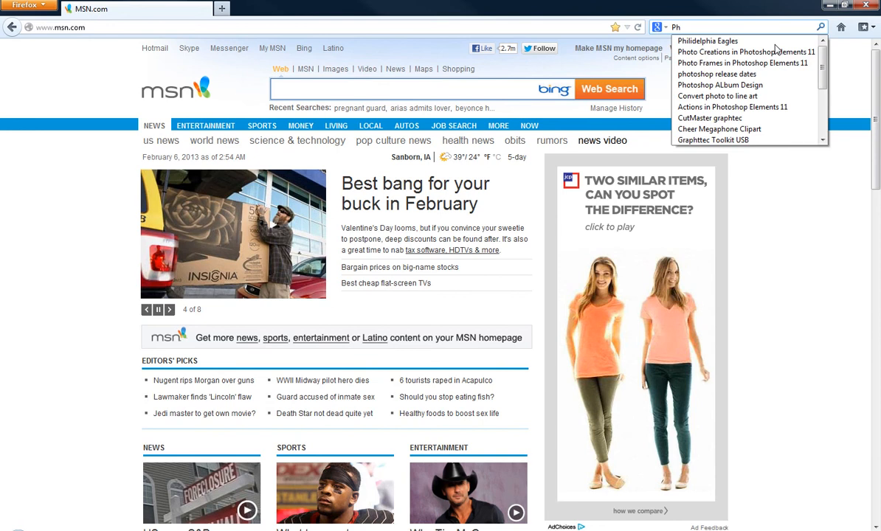
pyautogui.click(688, 31)
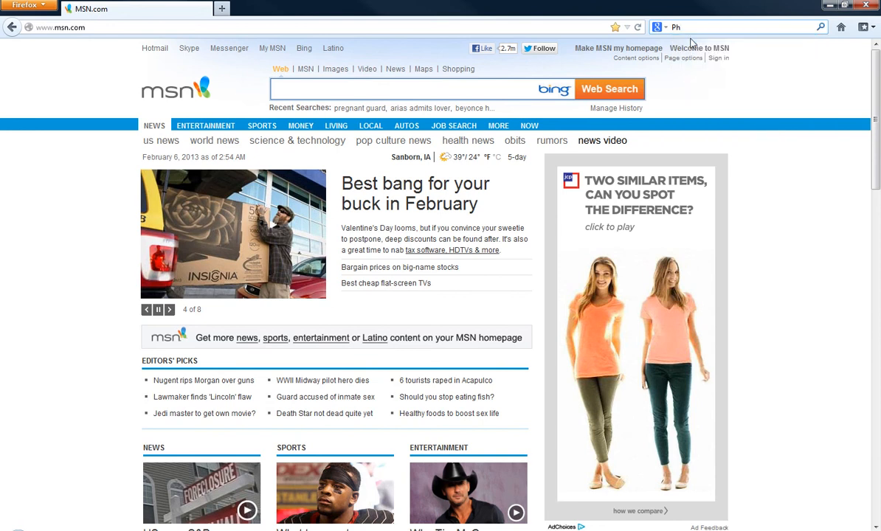
pyautogui.write('iladelphia Eagles')
pyautogui.press('Return')
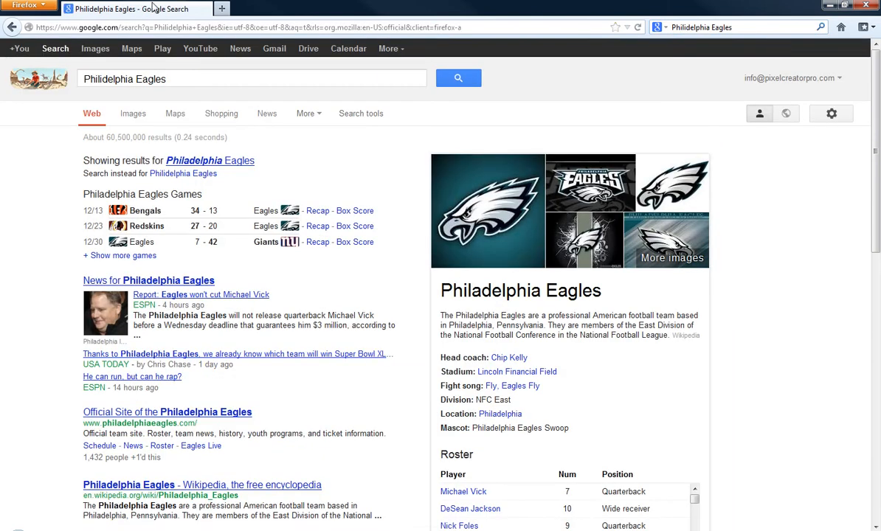
pyautogui.click(94, 45)
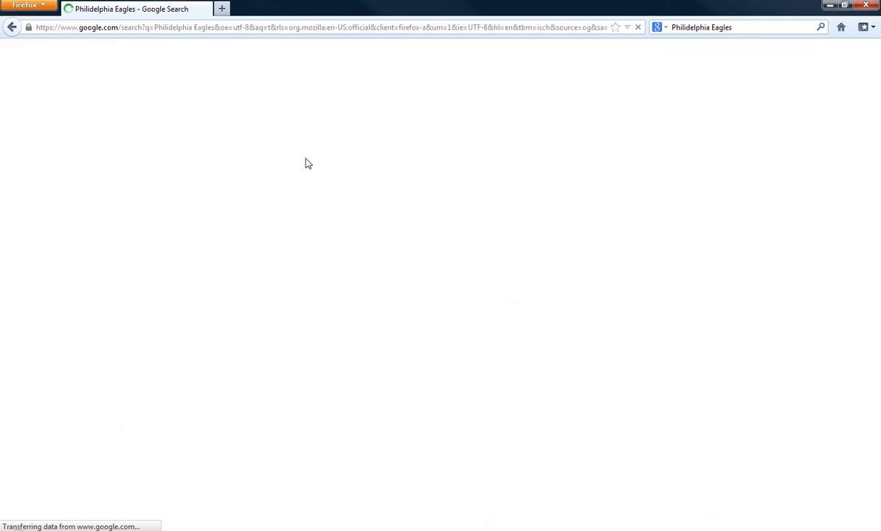
# Find the 964 × 694 eagle head logo on a white background in the image results and copy its enlarged image
pyautogui.scroll(-3, 243, 185)
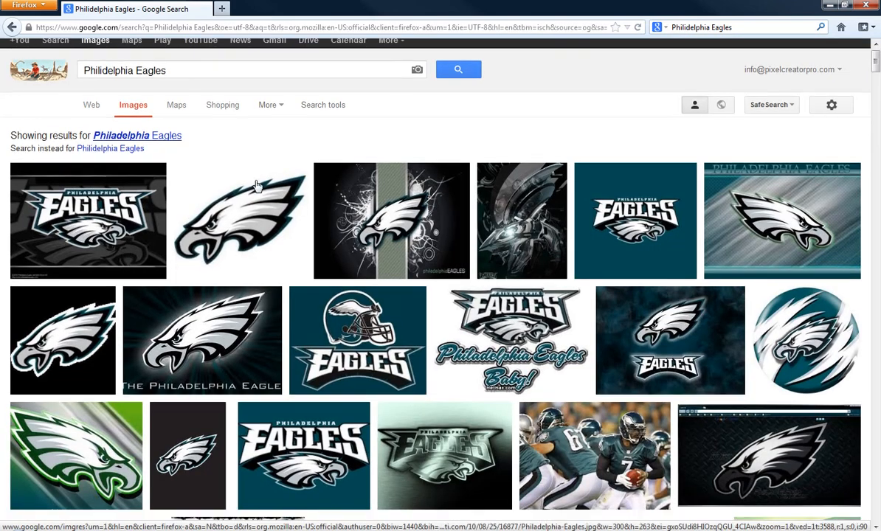
pyautogui.scroll(-3, 302, 230)
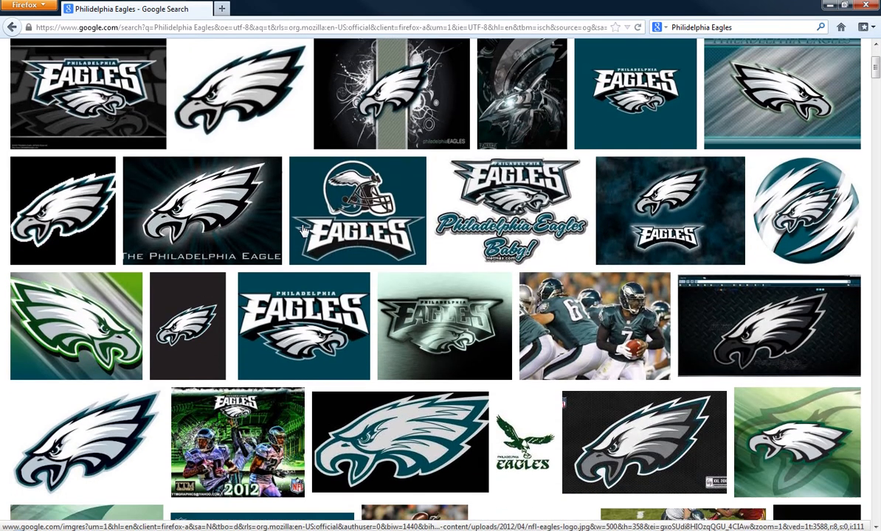
pyautogui.scroll(2, 262, 163)
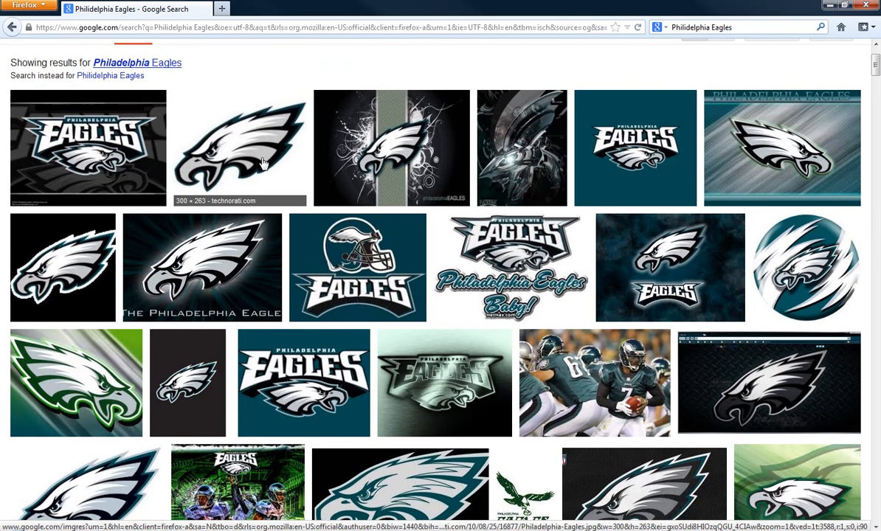
pyautogui.scroll(-2, 262, 163)
pyautogui.scroll(-2, 273, 200)
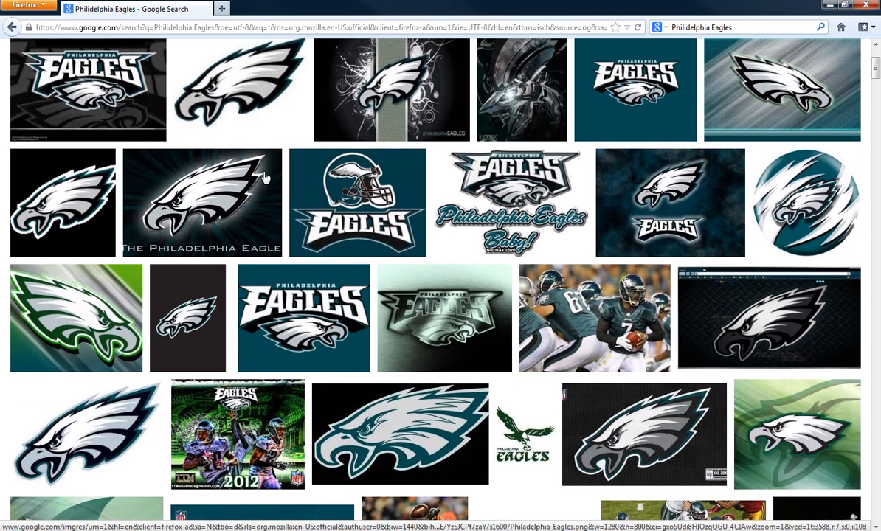
pyautogui.scroll(2, 229, 122)
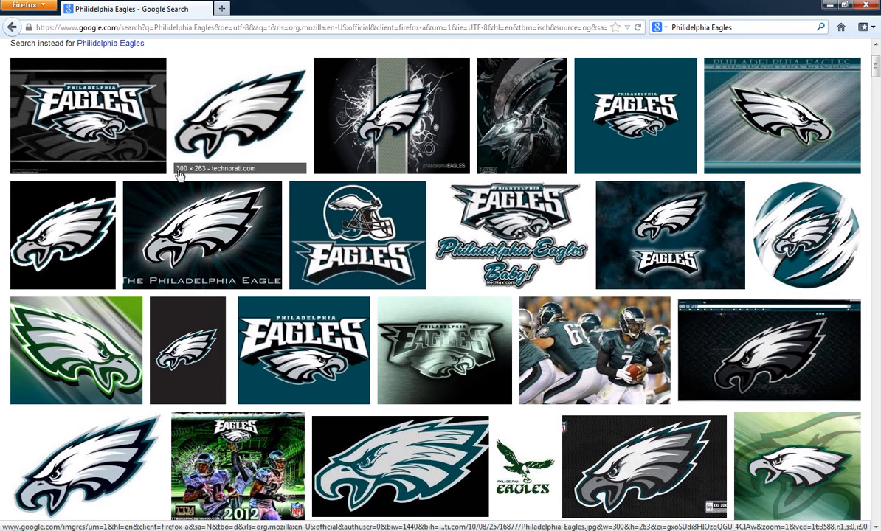
pyautogui.scroll(-1, 260, 148)
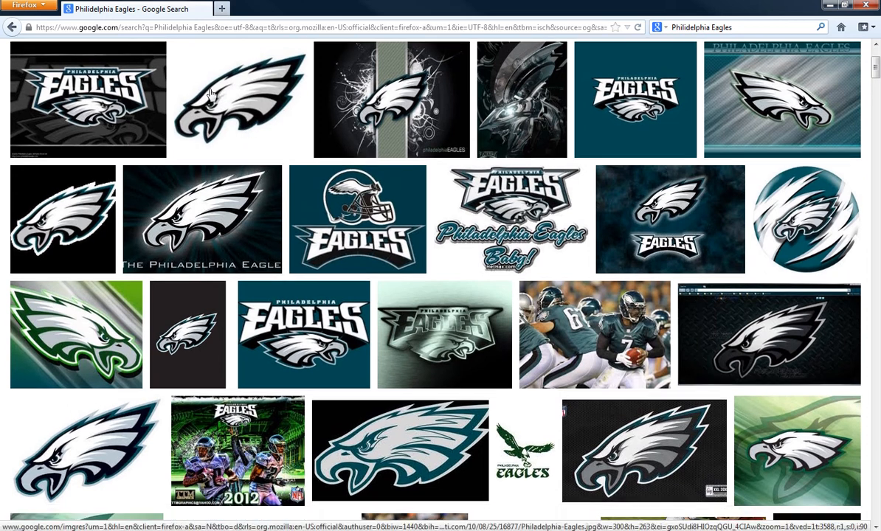
pyautogui.scroll(-4, 258, 166)
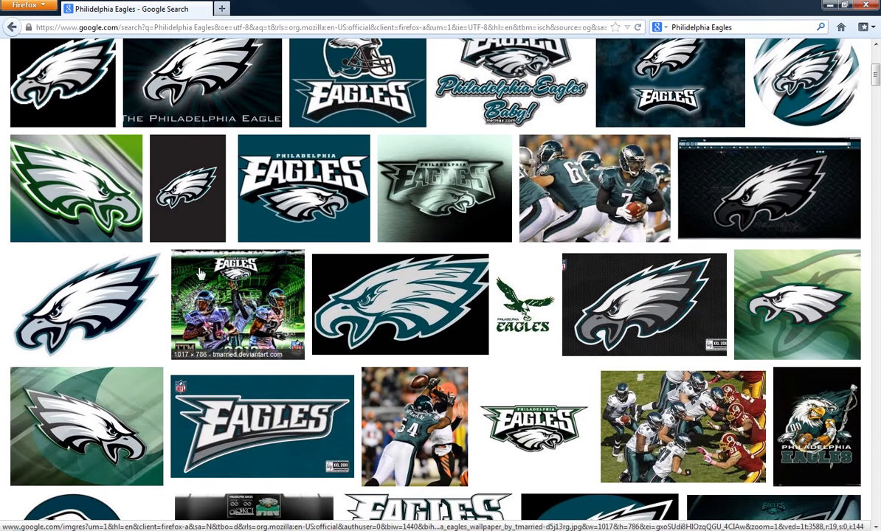
pyautogui.click(67, 334)
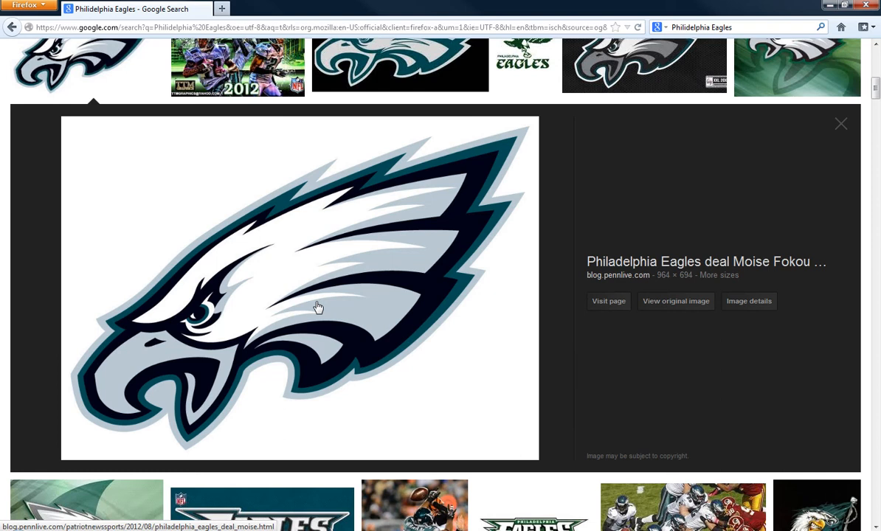
pyautogui.rightClick(293, 283)
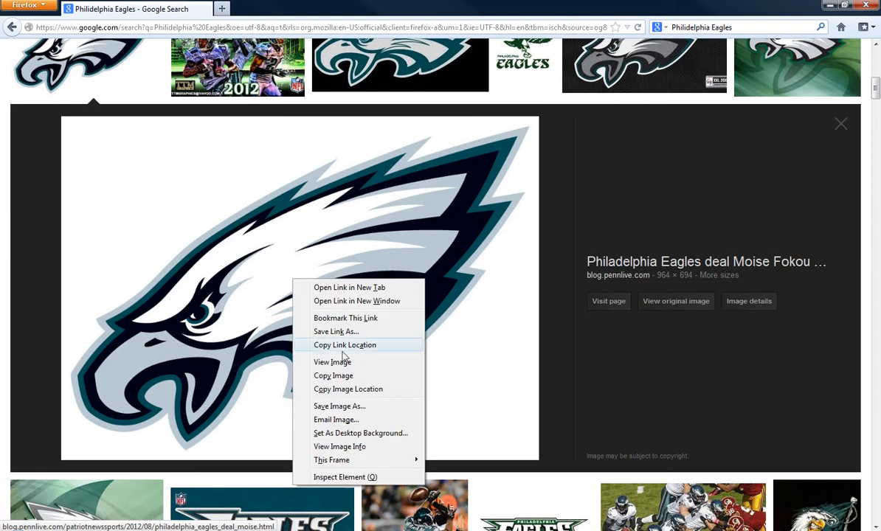
pyautogui.click(357, 385)
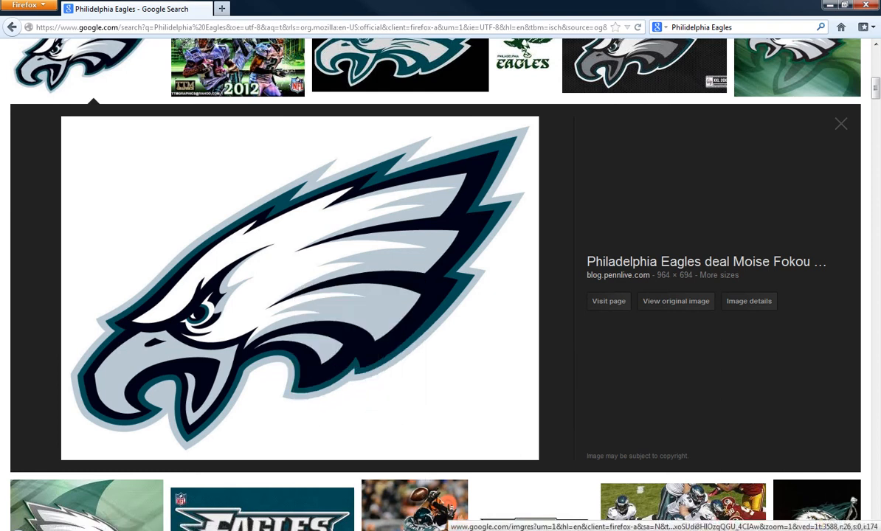
# Switch back to CorelDRAW and paste the copied eagle head bitmap into the drawing
pyautogui.hotkey('alt', 'Tab')
pyautogui.scroll(-6, 404, 248)
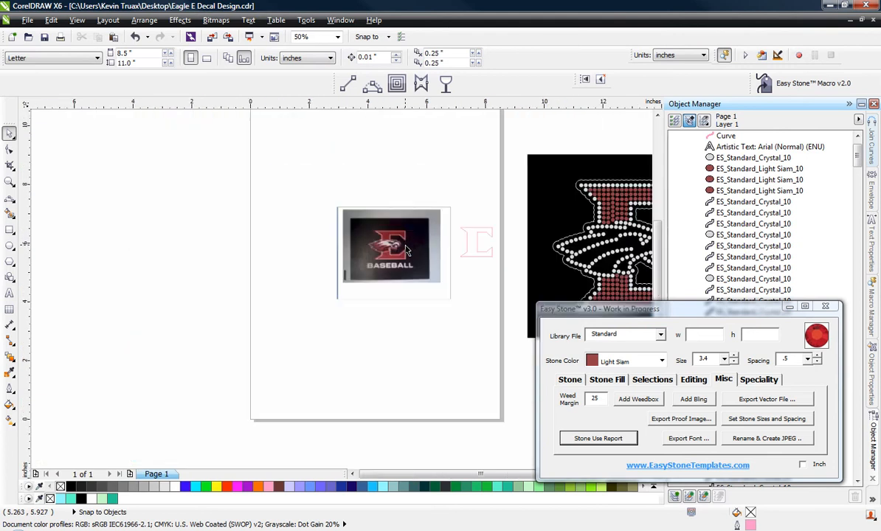
pyautogui.rightClick(315, 386)
pyautogui.click(408, 466)
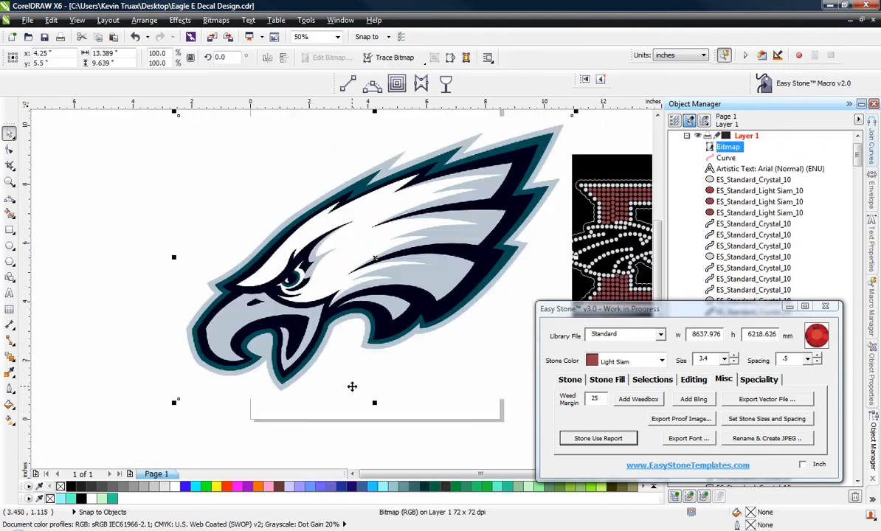
pyautogui.scroll(-2, 273, 231)
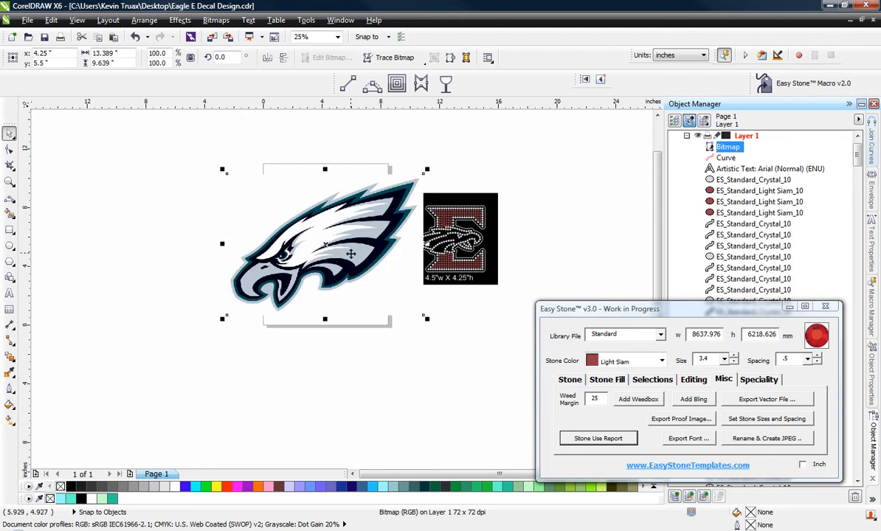
# Move the pasted eagle head bitmap into the empty area below the page
pyautogui.scroll(-1, 306, 223)
pyautogui.moveTo(307, 223); pyautogui.dragTo(338, 327)
pyautogui.scroll(1, 332, 362)
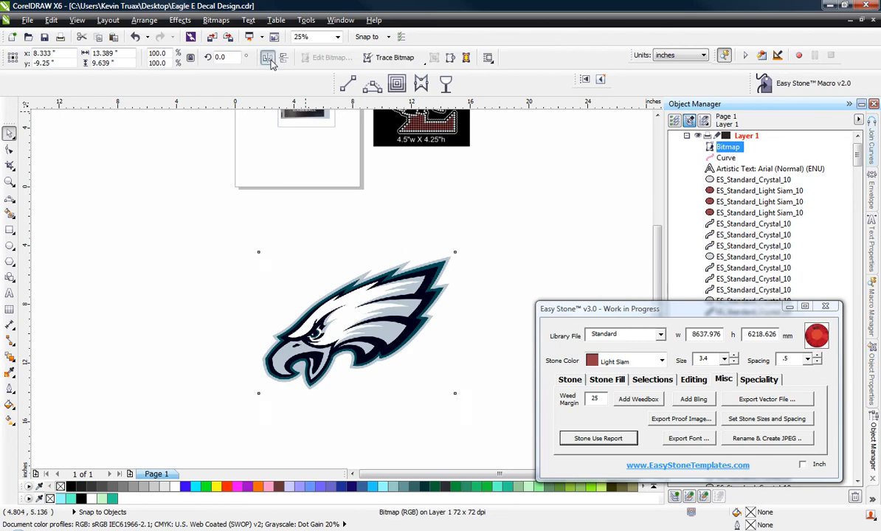
# Mirror the eagle head bitmap horizontally and rotate it about 33° counterclockwise so the head lies level, facing right
pyautogui.click(267, 57)
pyautogui.click(348, 315)
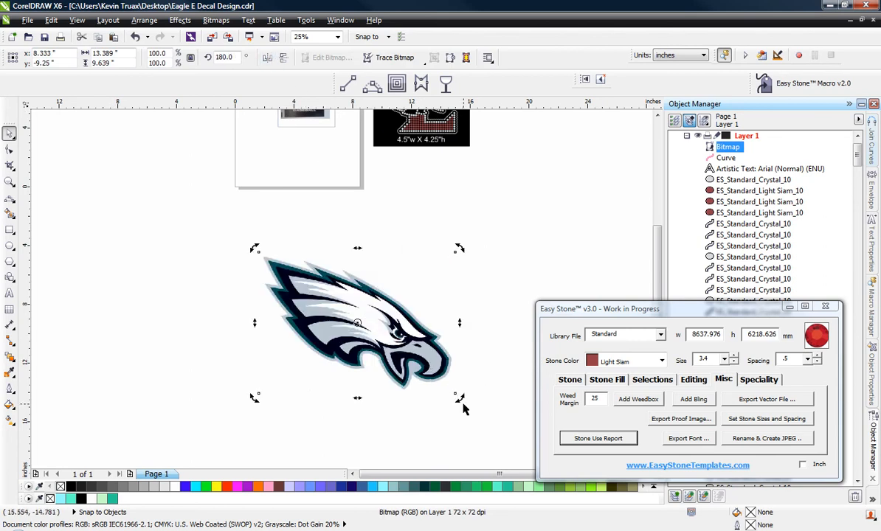
pyautogui.moveTo(457, 393); pyautogui.dragTo(476, 327)
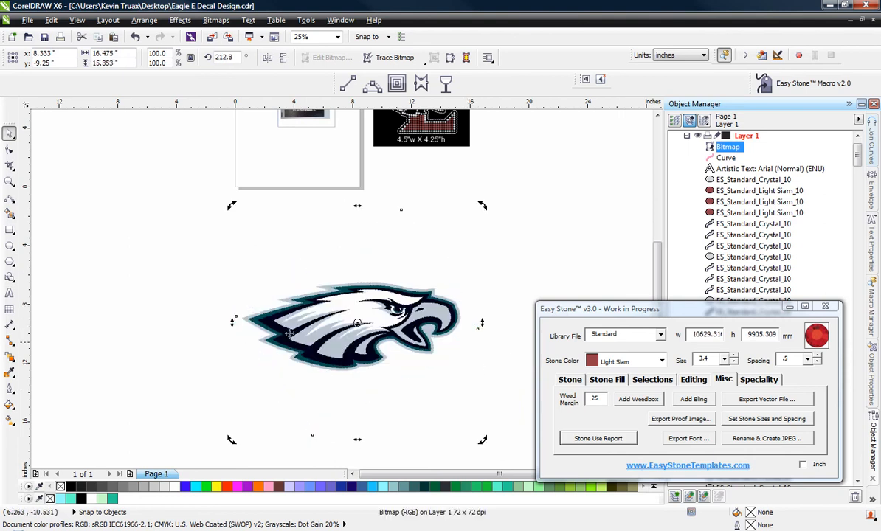
pyautogui.click(193, 330)
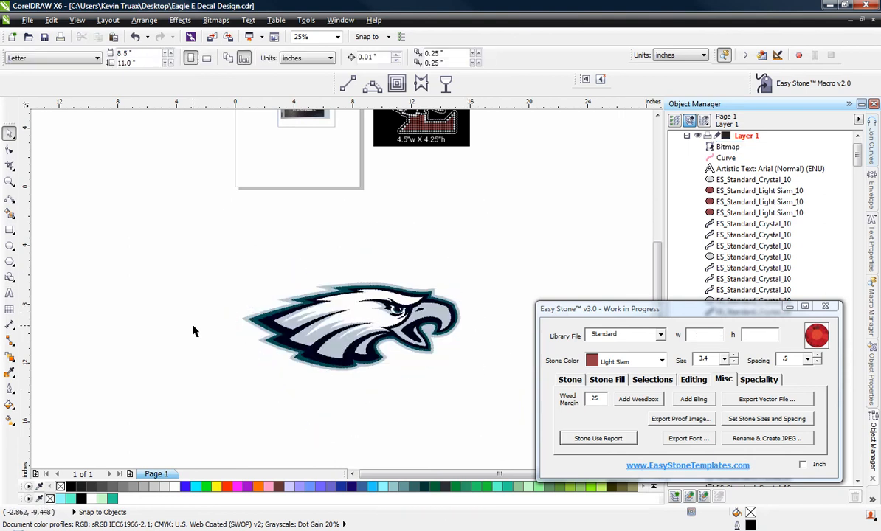
# Lock the rotated eagle head bitmap in place as a tracing reference
pyautogui.scroll(1, 352, 322)
pyautogui.rightClick(325, 274)
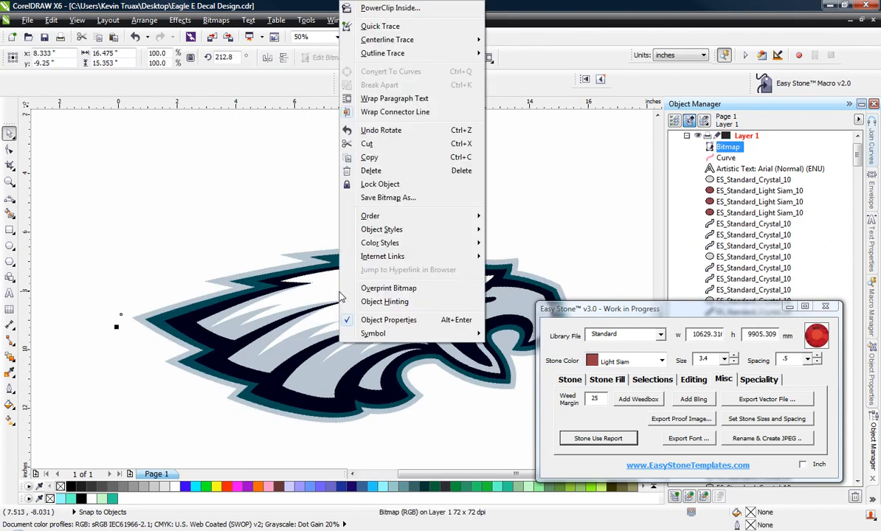
pyautogui.click(429, 184)
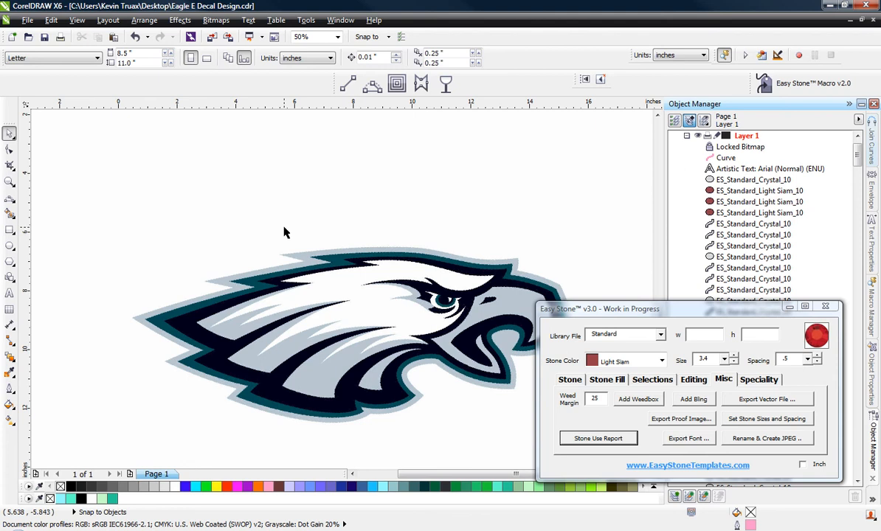
# Set the document's default outline for graphic objects to orange and 2 mm wide
pyautogui.scroll(-1, 304, 234)
pyautogui.scroll(1, 382, 267)
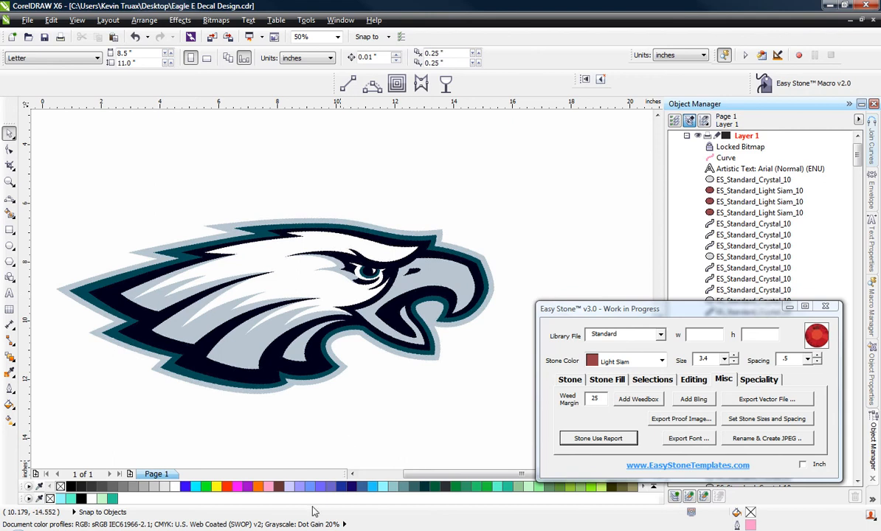
pyautogui.click(258, 488)
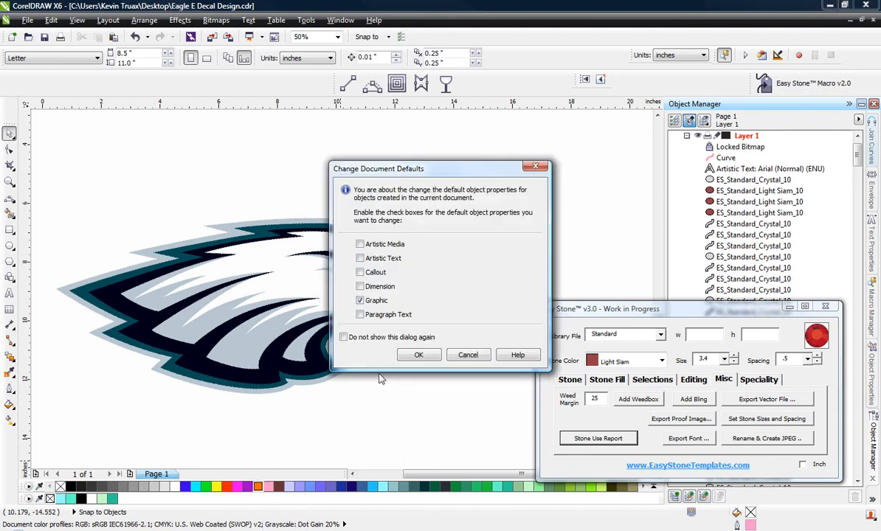
pyautogui.click(360, 300)
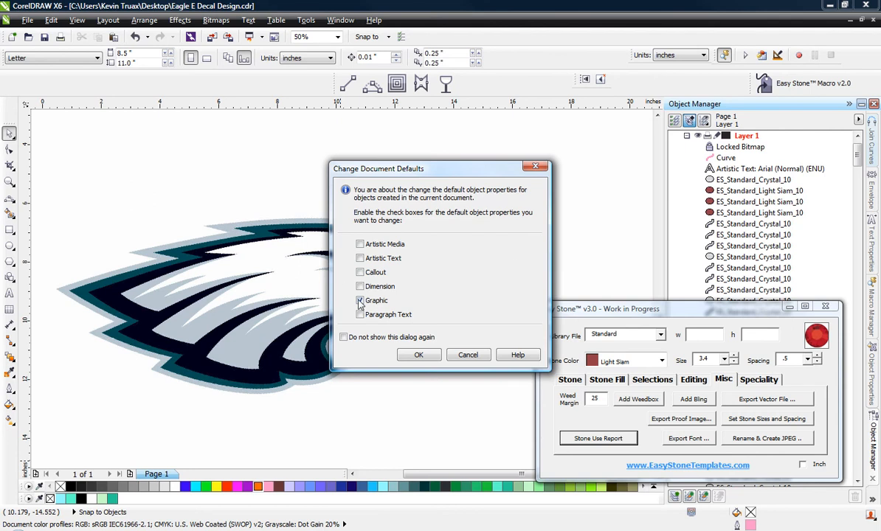
pyautogui.click(419, 356)
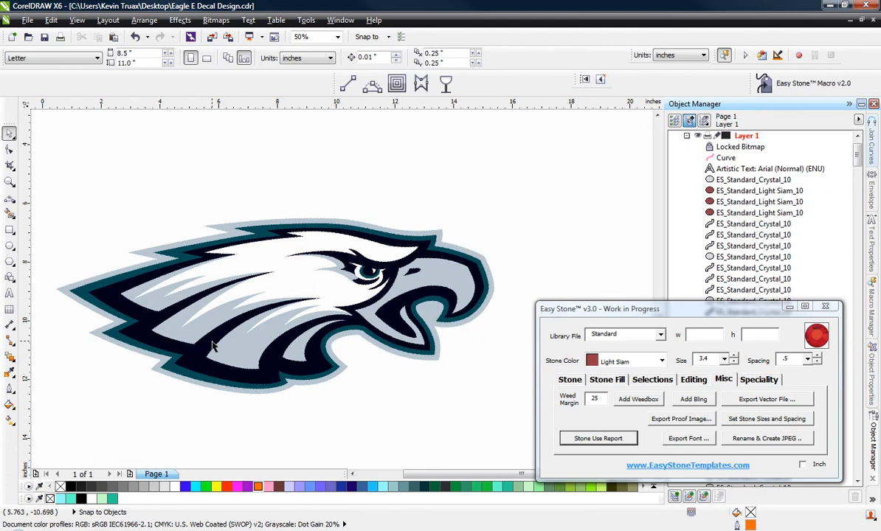
pyautogui.click(9, 391)
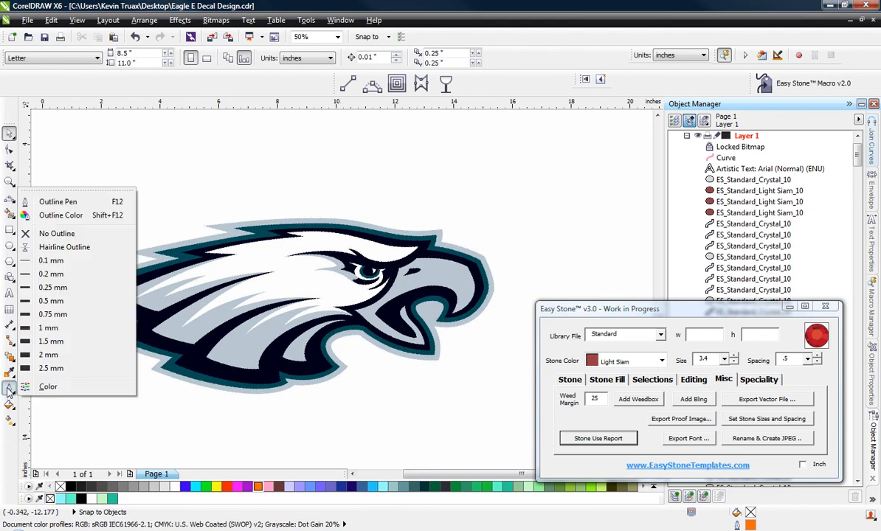
pyautogui.click(51, 356)
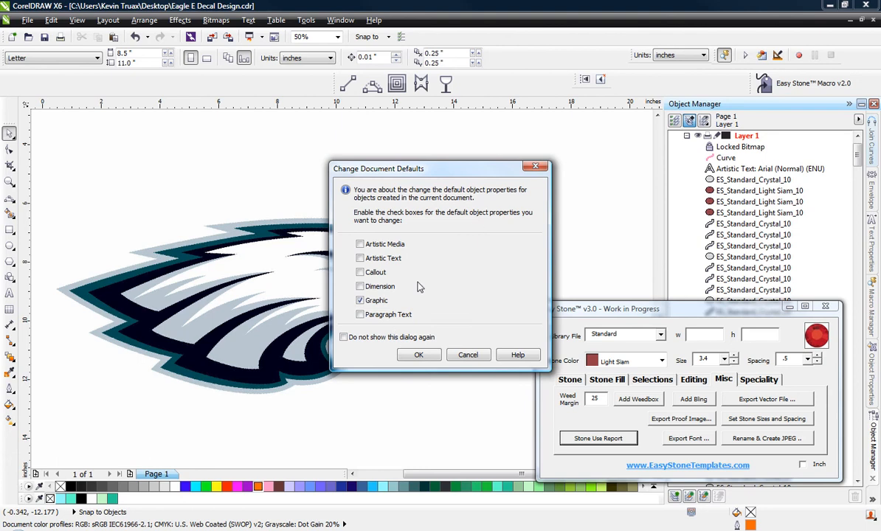
pyautogui.click(420, 356)
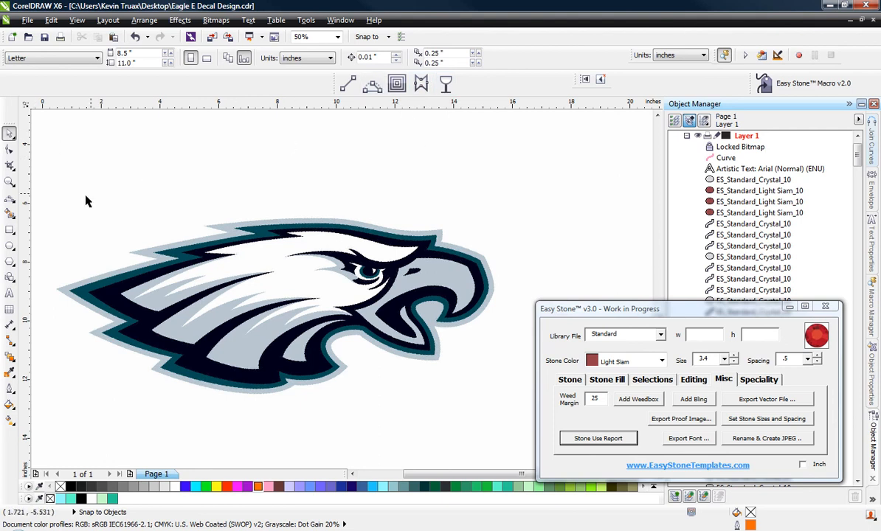
# Draw a 3-point curve about 2.27 in wide along the dark band under the white brow, from the brow's front tip to above the eye
pyautogui.click(9, 200)
pyautogui.moveTo(10, 213)
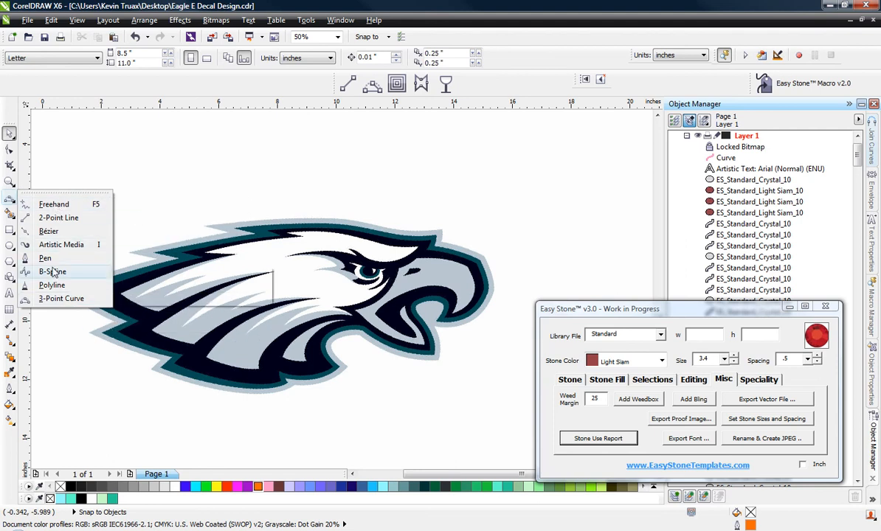
pyautogui.moveTo(10, 166)
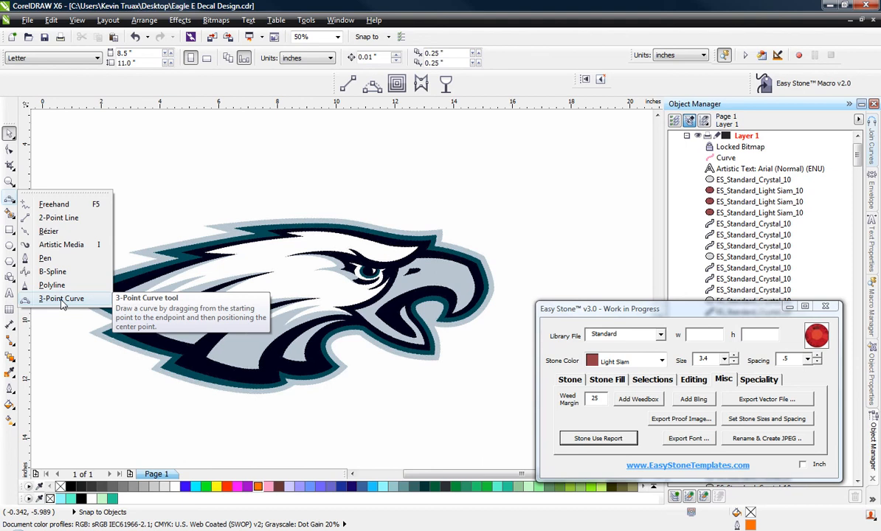
pyautogui.click(60, 299)
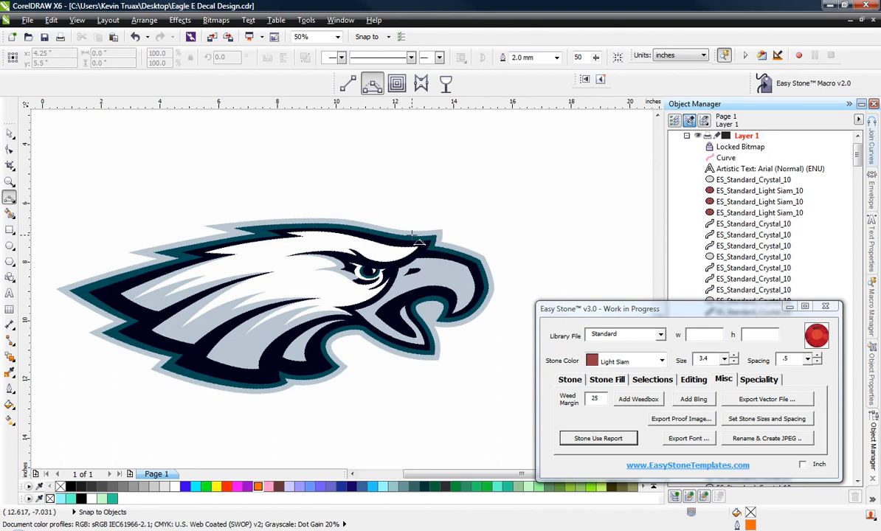
pyautogui.scroll(1, 391, 263)
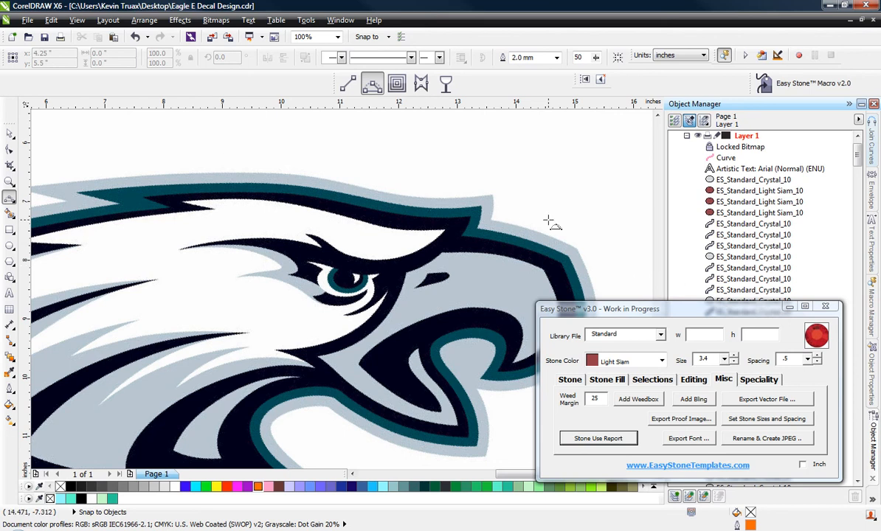
pyautogui.scroll(-1, 519, 214)
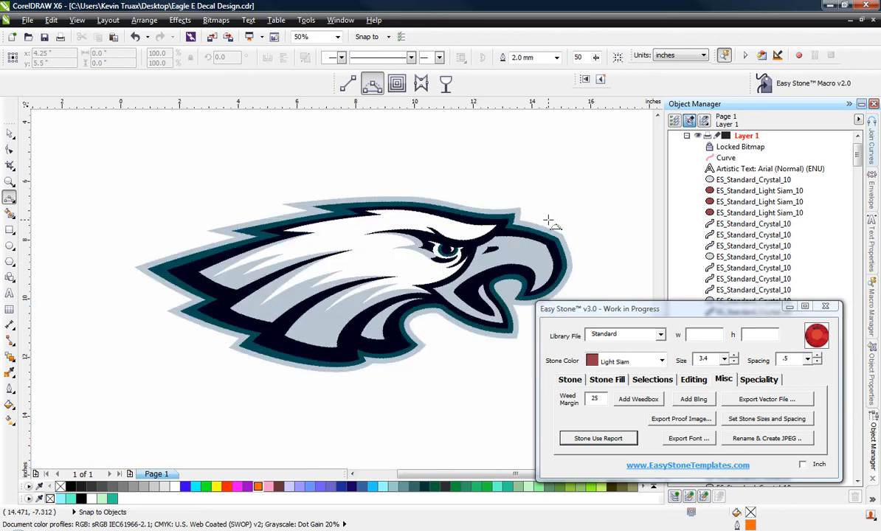
pyautogui.click(510, 231)
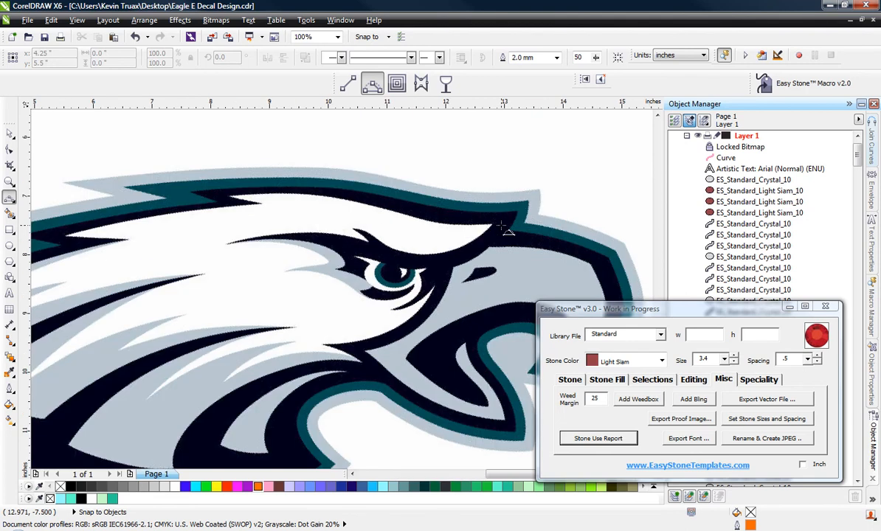
pyautogui.rightClick(510, 231)
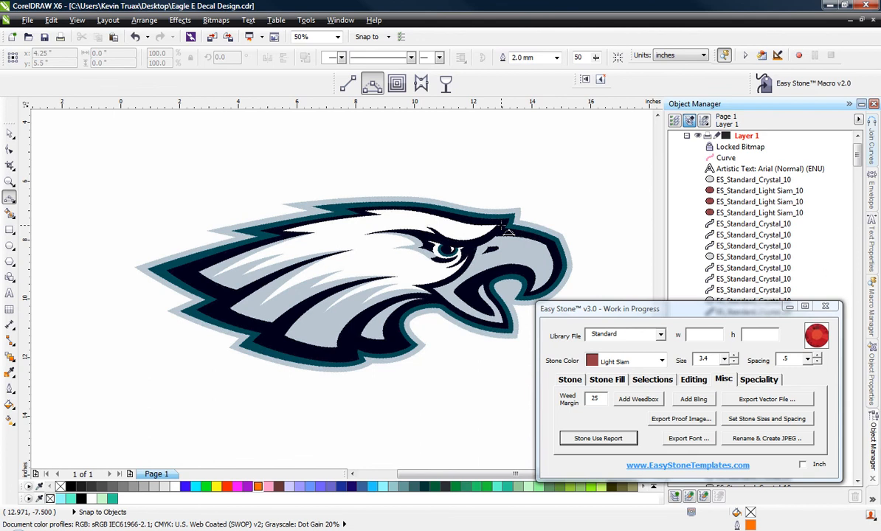
pyautogui.click(510, 231)
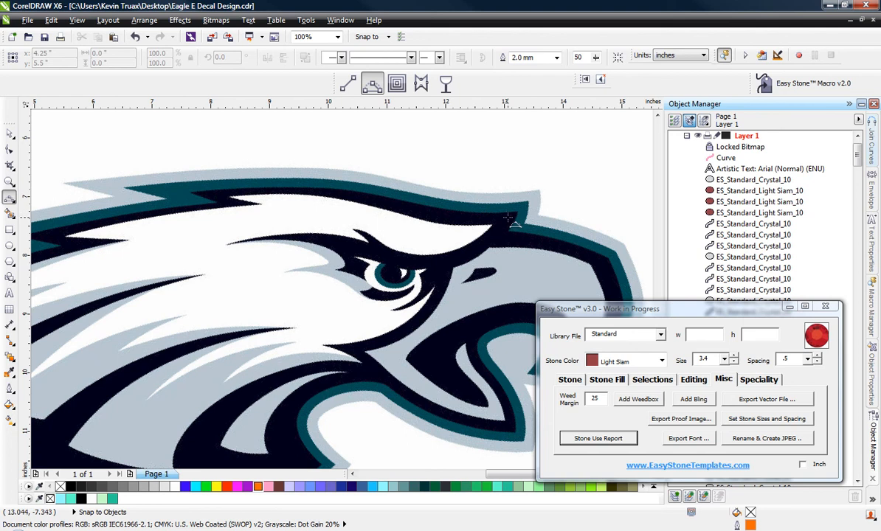
pyautogui.moveTo(507, 219)
pyautogui.mouseDown()
pyautogui.moveTo(362, 236)
pyautogui.moveTo(375, 252)
pyautogui.mouseUp()
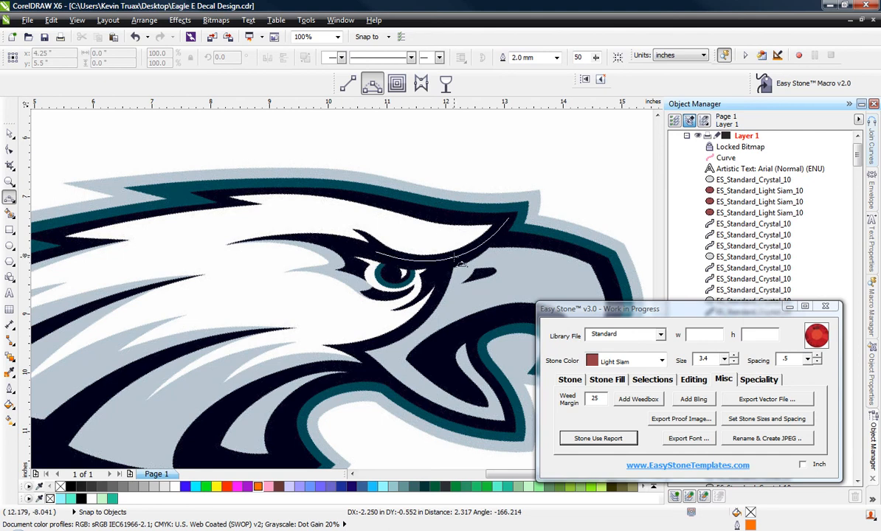
pyautogui.click(457, 260)
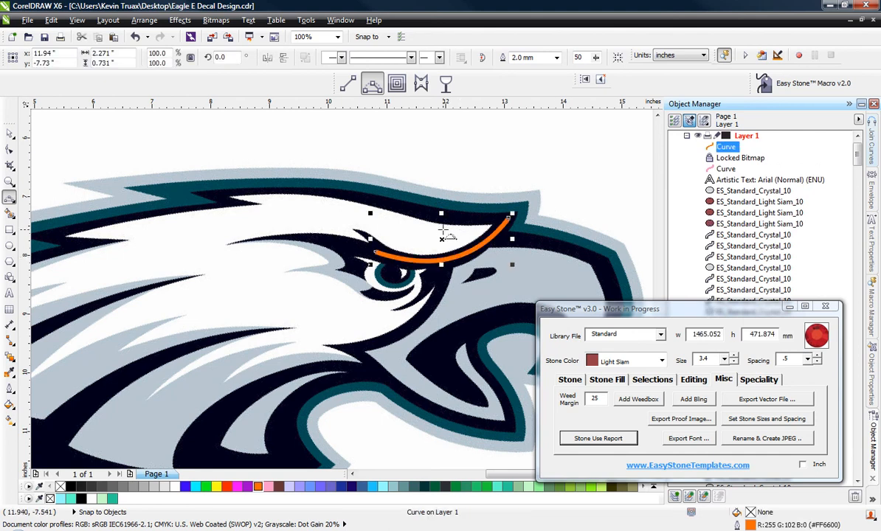
# Extend the brow curve from its end above the eye with an upward-arching segment about 2.64 in long, reaching the dark streak's rear tip
pyautogui.scroll(1, 341, 247)
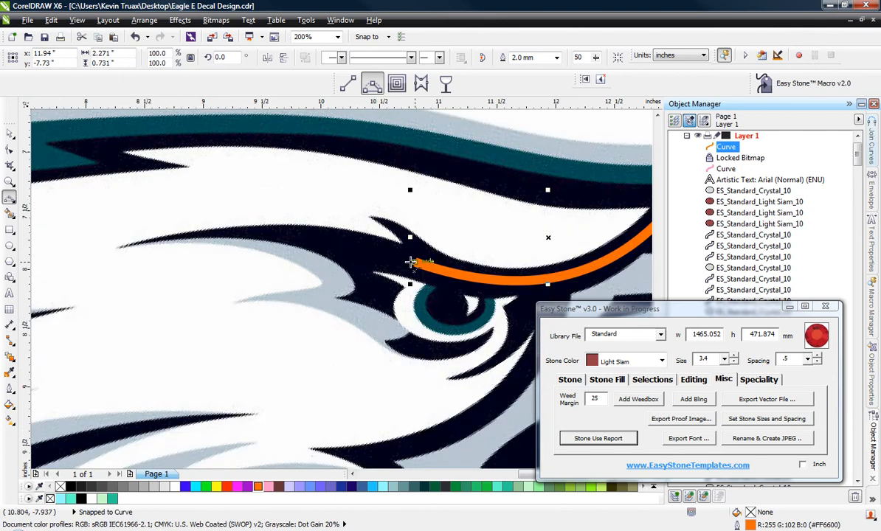
pyautogui.click(411, 262)
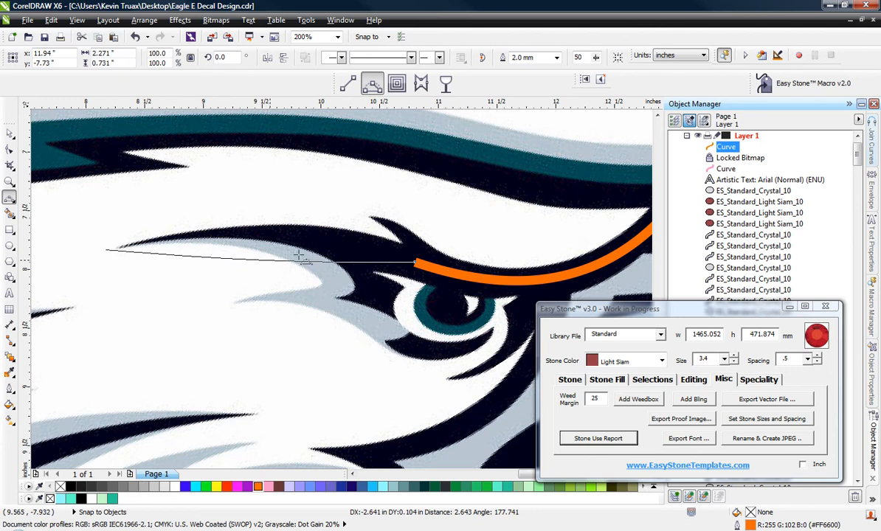
pyautogui.moveTo(299, 256); pyautogui.dragTo(279, 233)
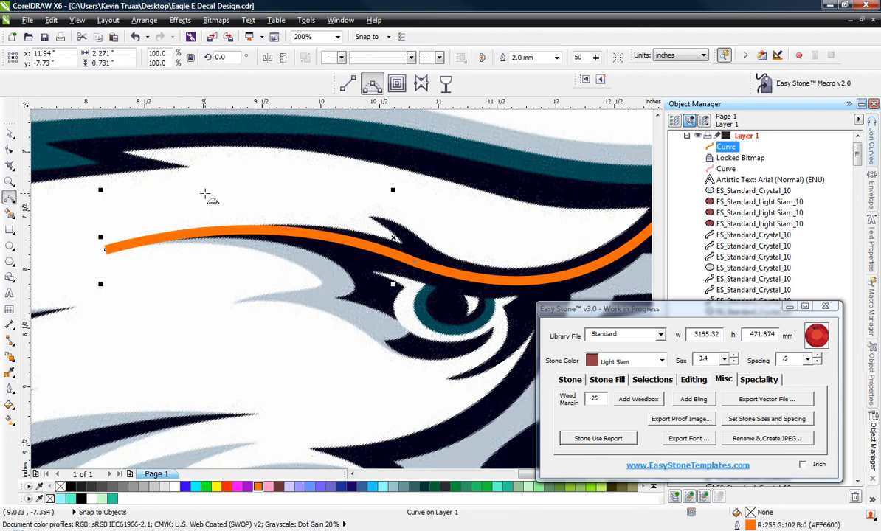
# Draw a separate 3-point curve about 3.12 in wide from the brow curve's front end node back along the dark band on top of the head
pyautogui.scroll(-1, 177, 222)
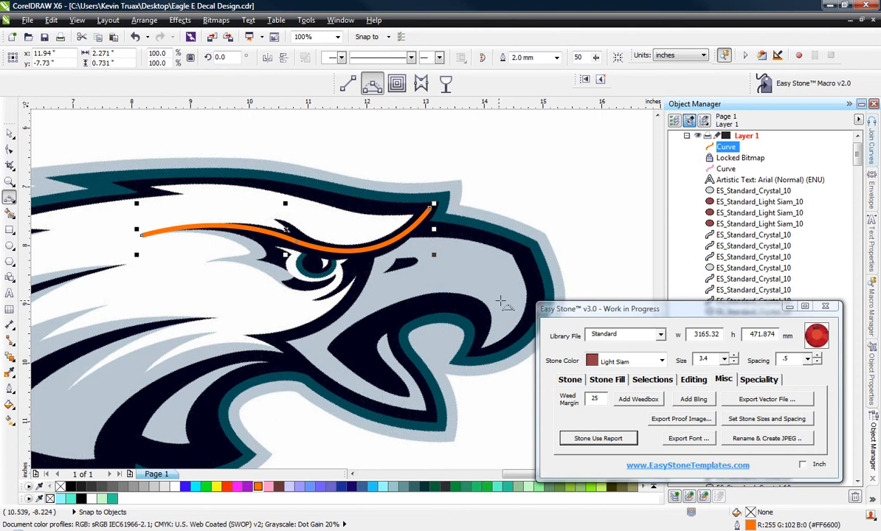
pyautogui.scroll(-1, 491, 306)
pyautogui.scroll(1, 336, 249)
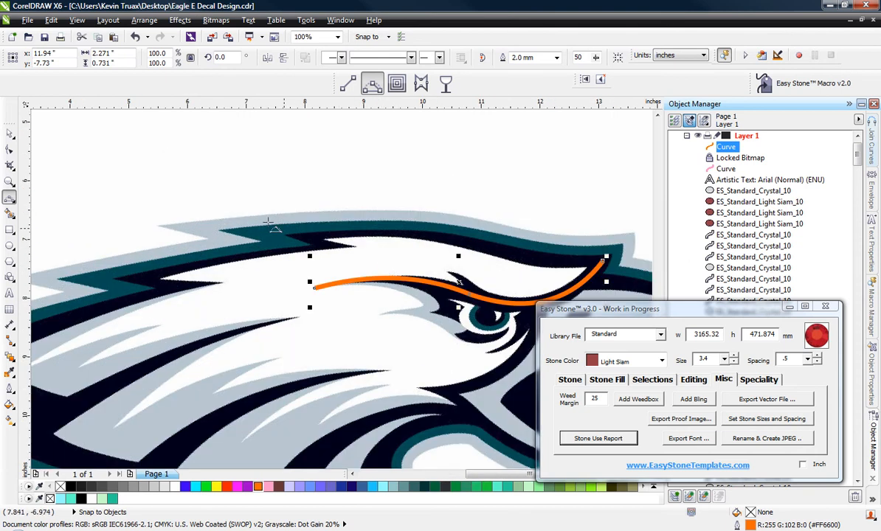
pyautogui.scroll(-1, 267, 219)
pyautogui.scroll(1, 357, 218)
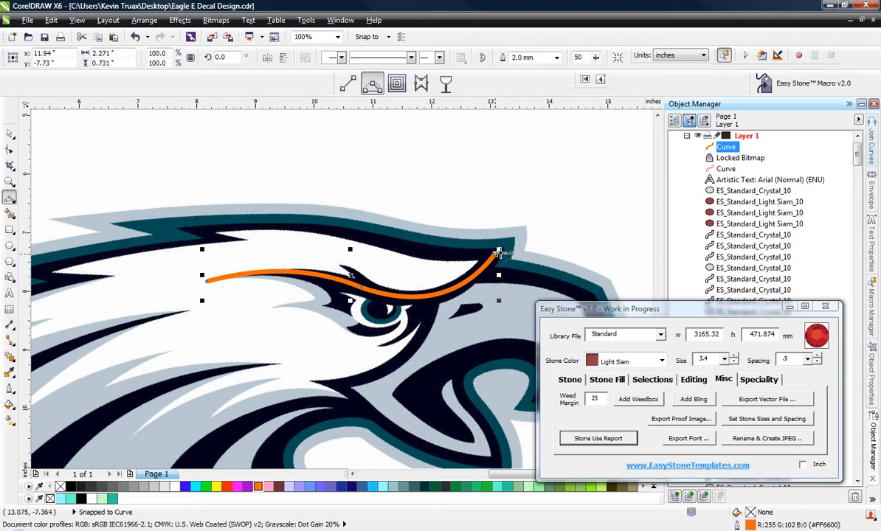
pyautogui.scroll(2, 505, 258)
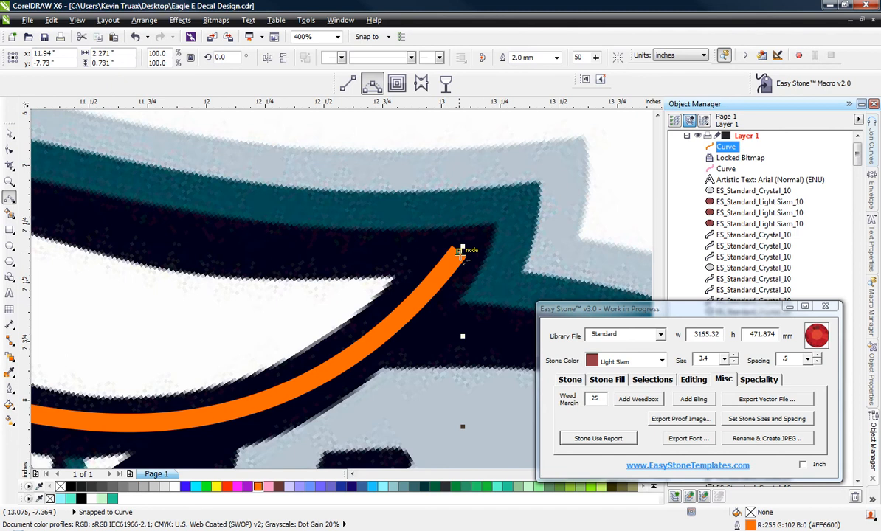
pyautogui.scroll(-1, 462, 251)
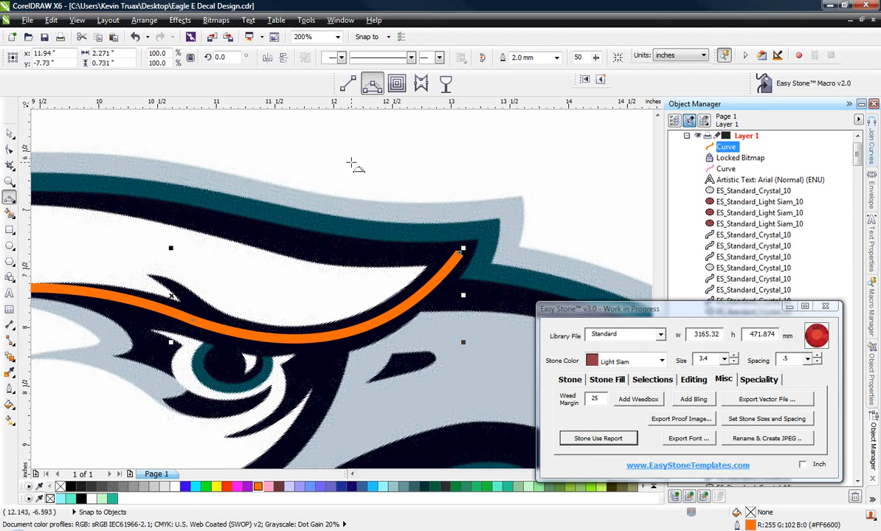
pyautogui.click(10, 134)
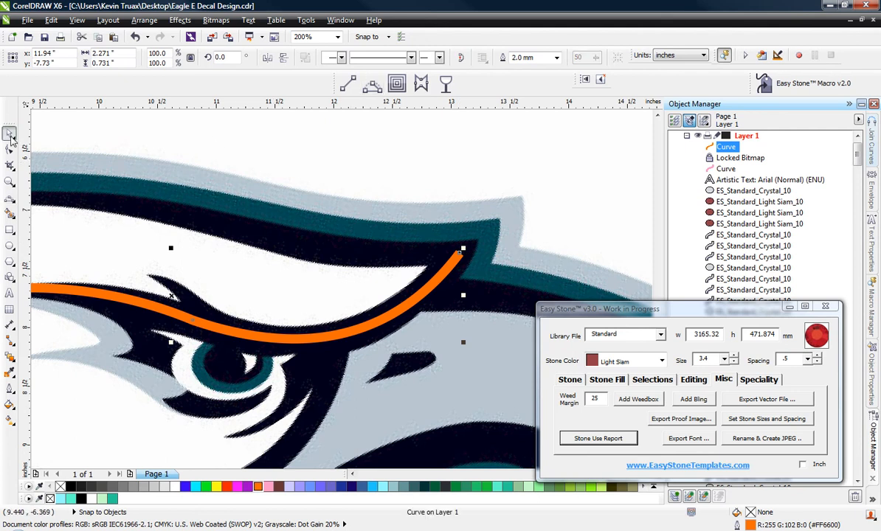
pyautogui.click(245, 212)
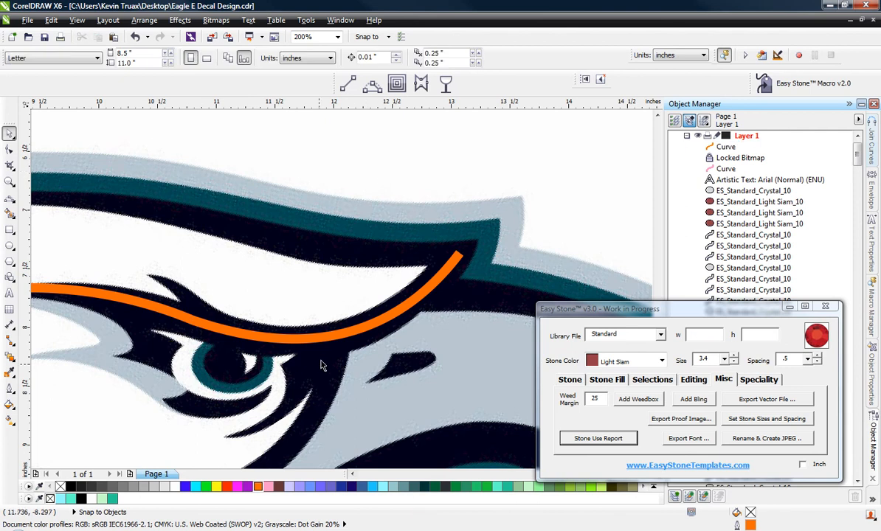
pyautogui.click(372, 85)
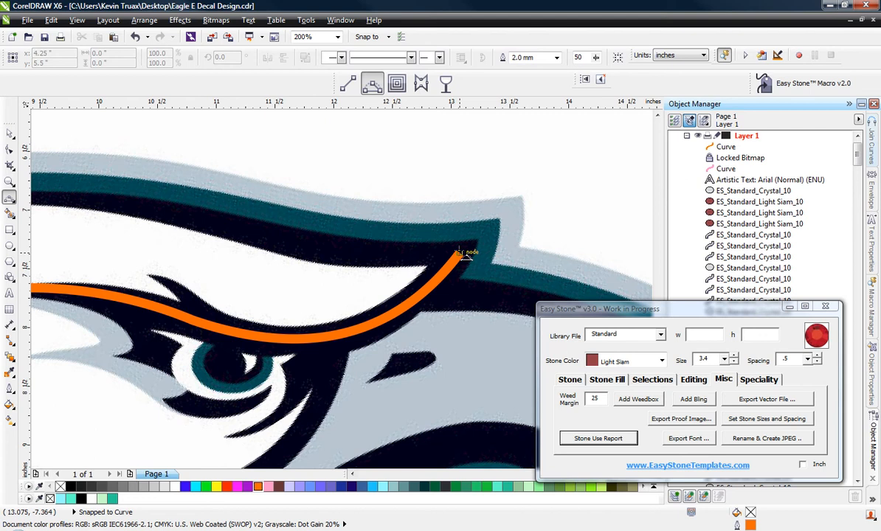
pyautogui.moveTo(465, 253); pyautogui.dragTo(94, 198)
pyautogui.moveTo(305, 243)
pyautogui.mouseDown()
pyautogui.moveTo(344, 246)
pyautogui.moveTo(319, 251)
pyautogui.mouseUp()
pyautogui.scroll(-2, 489, 232)
pyautogui.scroll(-2, 354, 231)
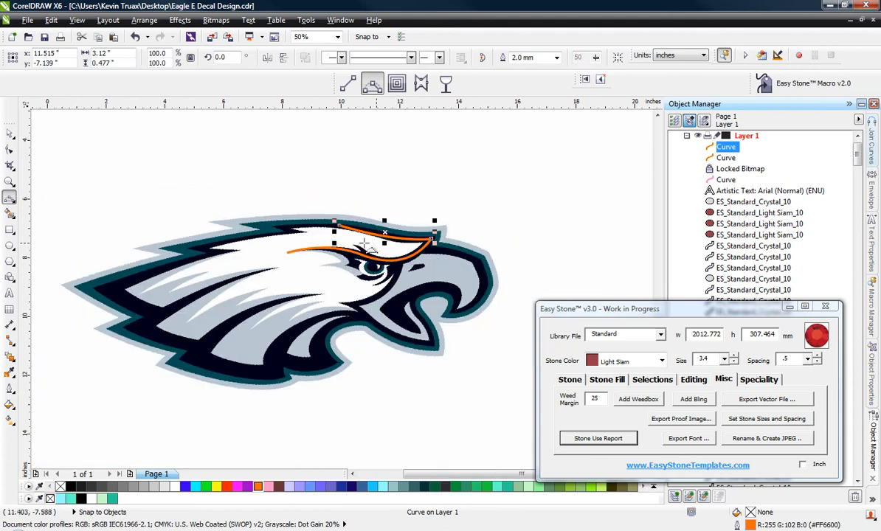
# Replace the head-top curve with a 3-point curve about 2.16 in wide from the brow curve's front node back along the dark band
pyautogui.scroll(2, 309, 228)
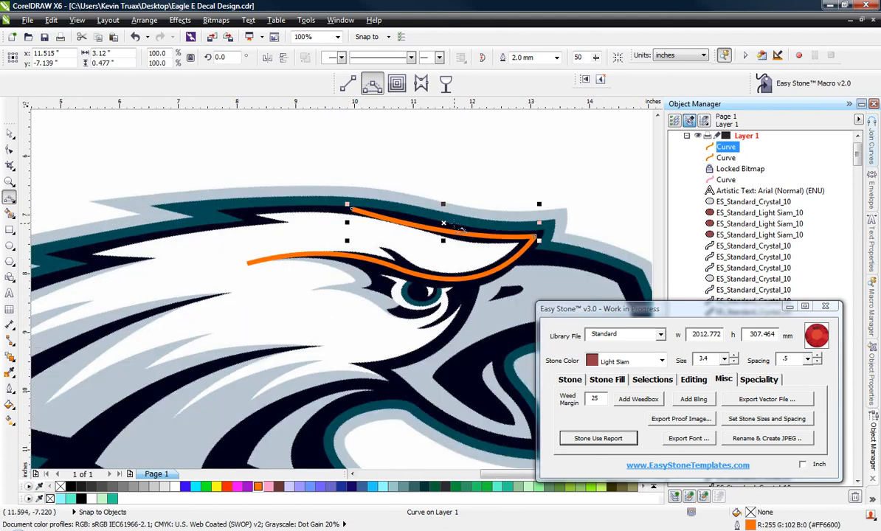
pyautogui.scroll(2, 507, 232)
pyautogui.press('Delete')
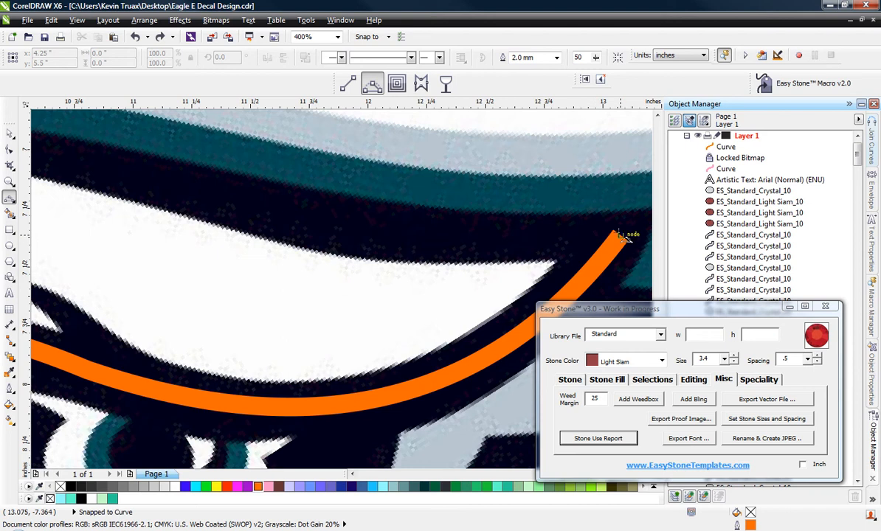
pyautogui.click(622, 236)
pyautogui.scroll(-1, 625, 236)
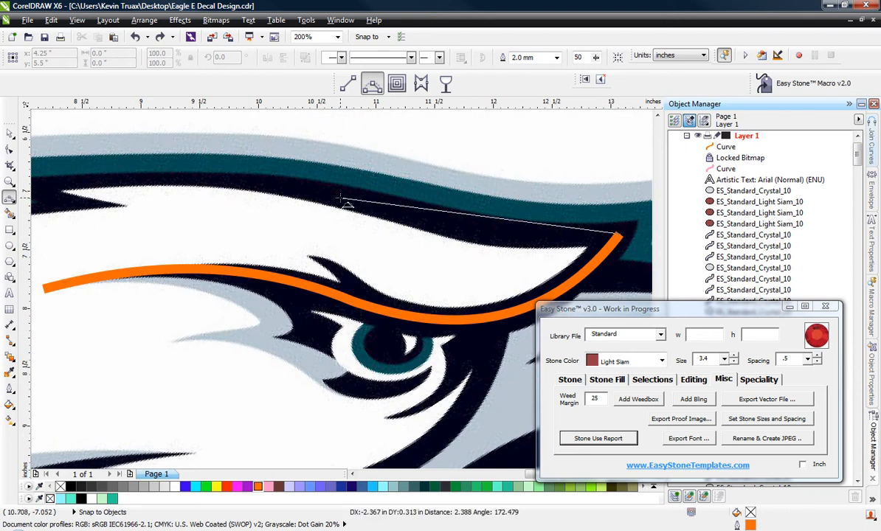
pyautogui.click(368, 198)
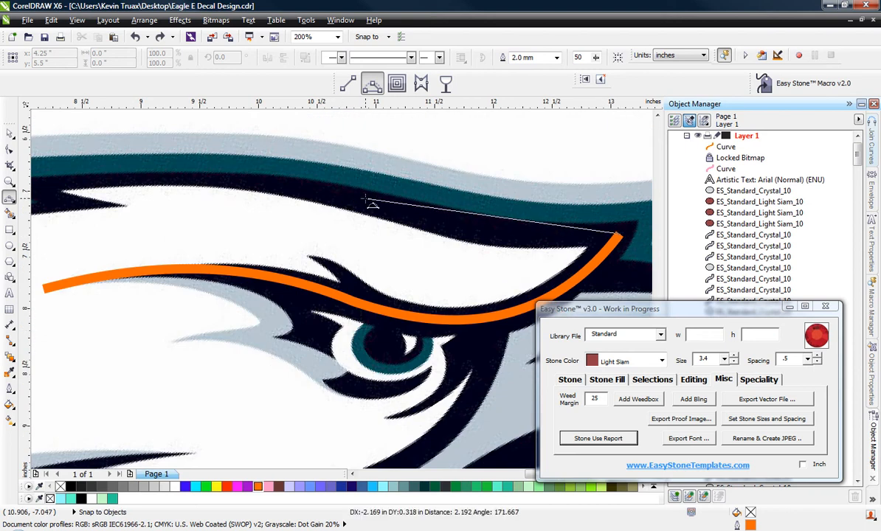
pyautogui.click(496, 229)
pyautogui.scroll(-1, 540, 220)
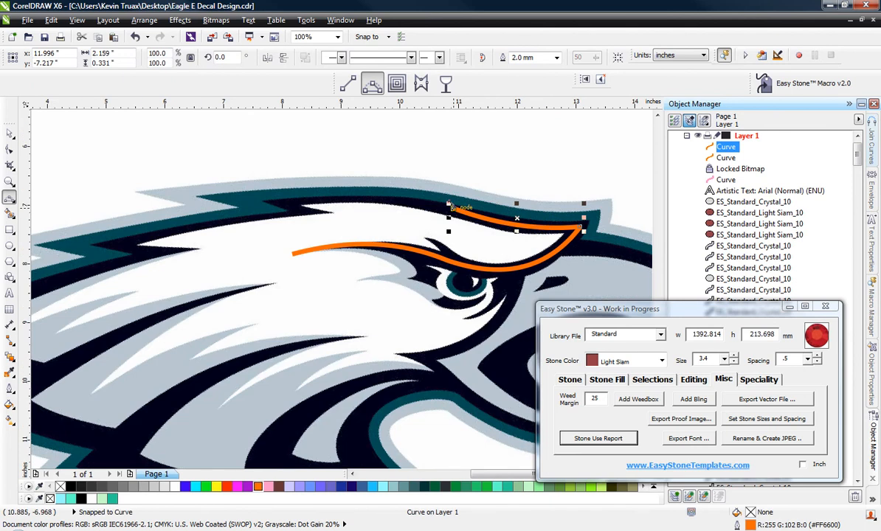
# Extend the head-top curve from its rear end with an upward-arching segment about 3.31 in long, reaching the teal notch
pyautogui.click(452, 206)
pyautogui.moveTo(274, 195); pyautogui.dragTo(259, 193)
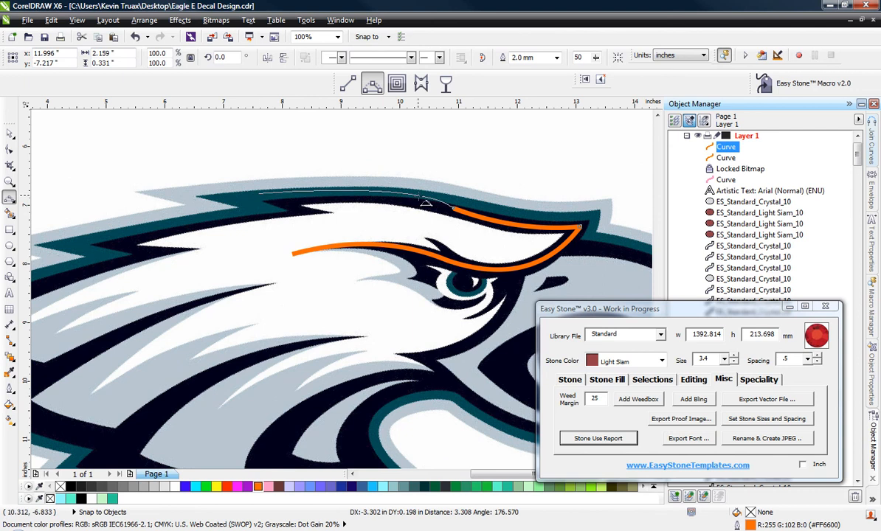
pyautogui.click(346, 190)
# Draw a separate 3-point curve about 4.06 in wide along the uppermost dark feather streak, from its front tip back to the teal border
pyautogui.scroll(-1, 488, 175)
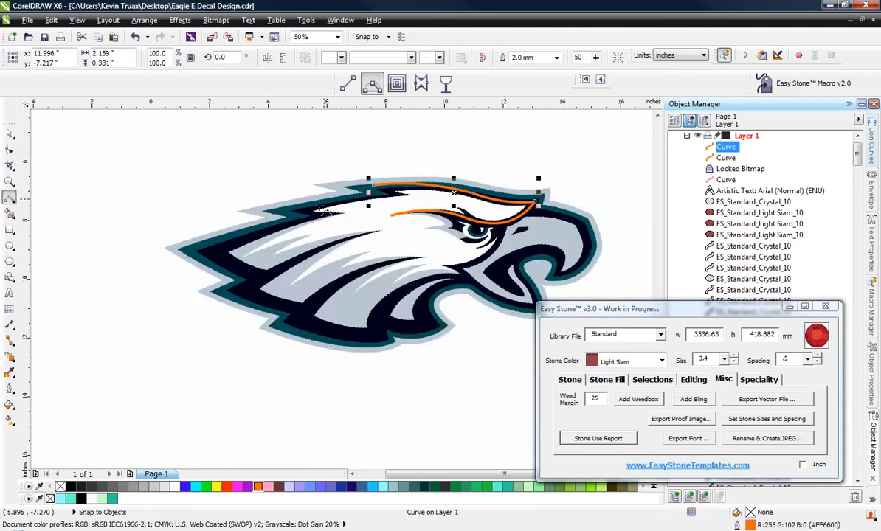
pyautogui.scroll(2, 314, 200)
pyautogui.scroll(-1, 561, 171)
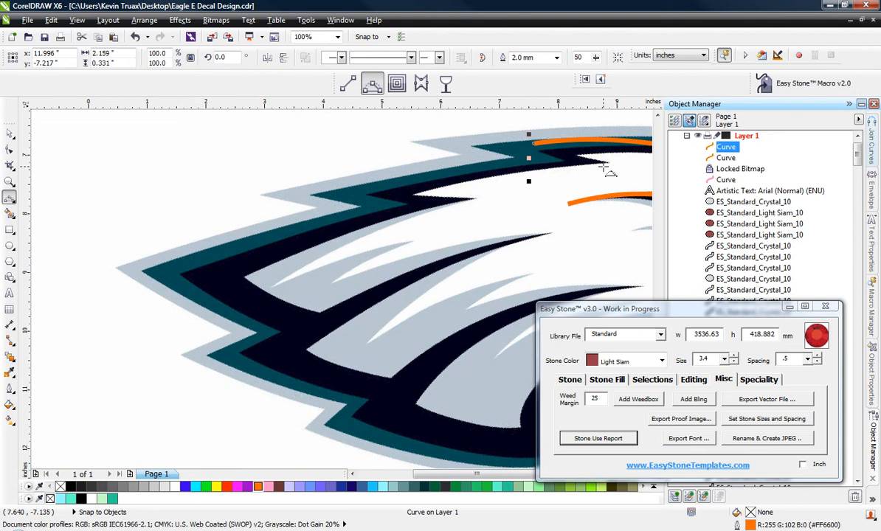
pyautogui.click(612, 162)
pyautogui.moveTo(372, 177)
pyautogui.mouseDown()
pyautogui.moveTo(380, 193)
pyautogui.moveTo(374, 189)
pyautogui.mouseUp()
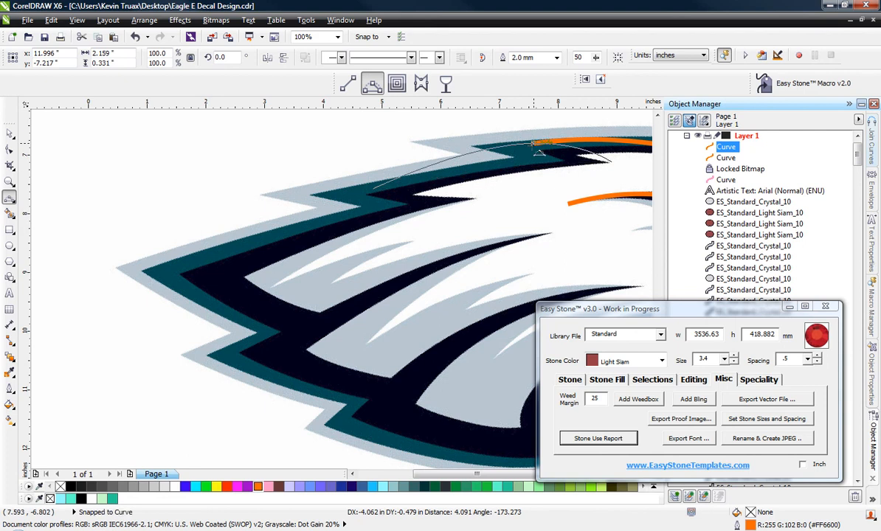
pyautogui.click(481, 175)
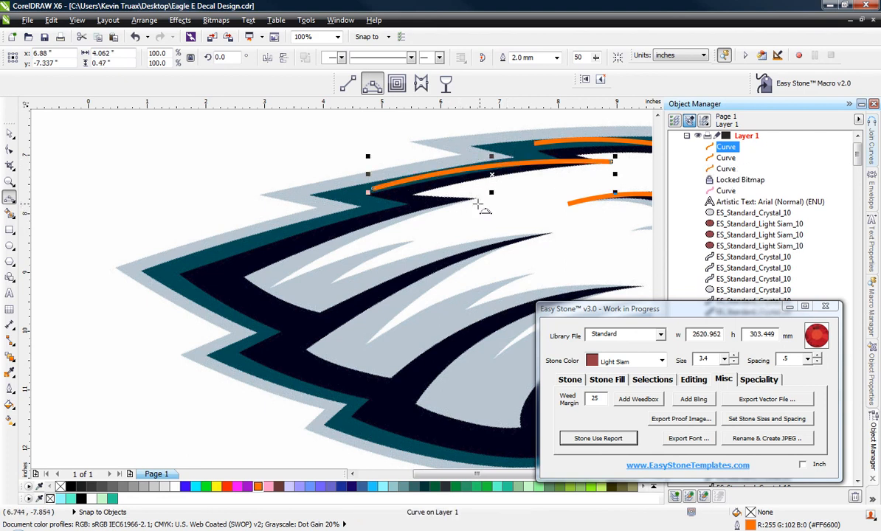
# Draw 3-point curves along the next two dark feather streaks, about 4.74 in and 4.84 in wide, from front tips to rear points
pyautogui.moveTo(476, 198); pyautogui.dragTo(196, 280)
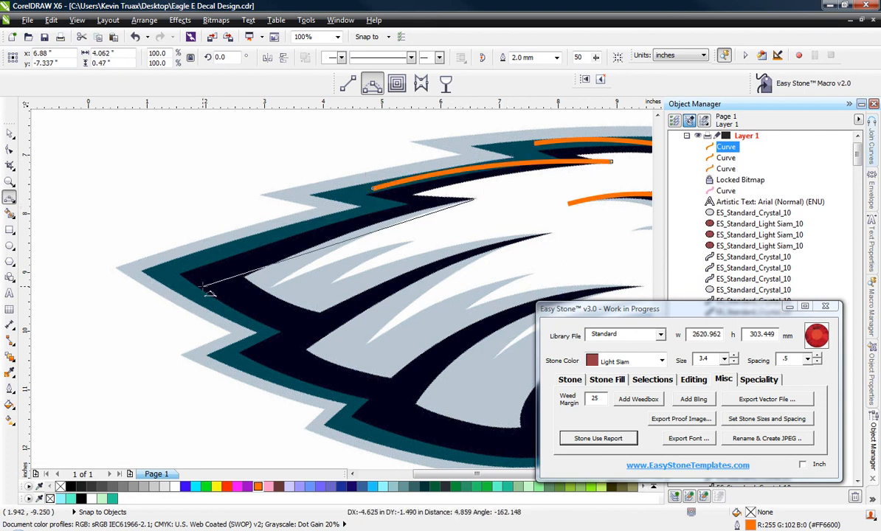
pyautogui.click(290, 221)
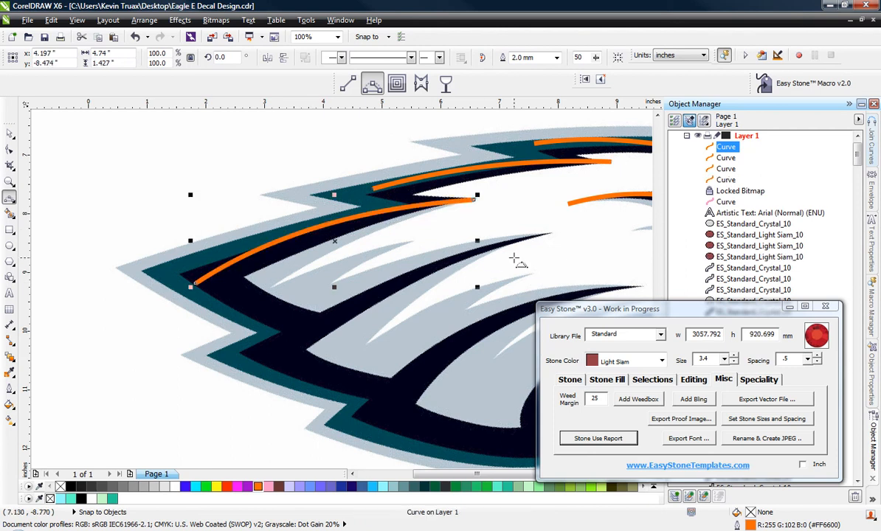
pyautogui.moveTo(550, 234); pyautogui.dragTo(264, 358)
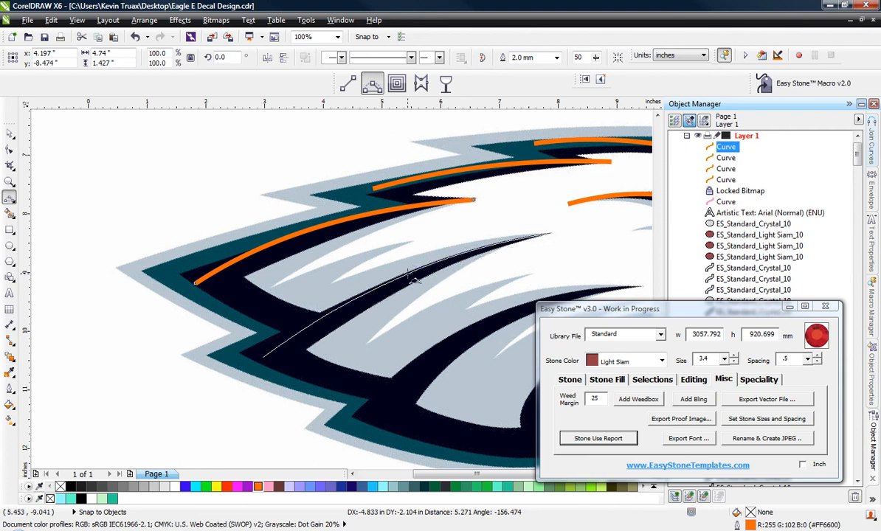
pyautogui.click(277, 255)
# Draw a 3-point curve about 4.7 in wide along the fourth dark feather streak, from its tip below the cheek to the lower feather point
pyautogui.scroll(-1, 277, 255)
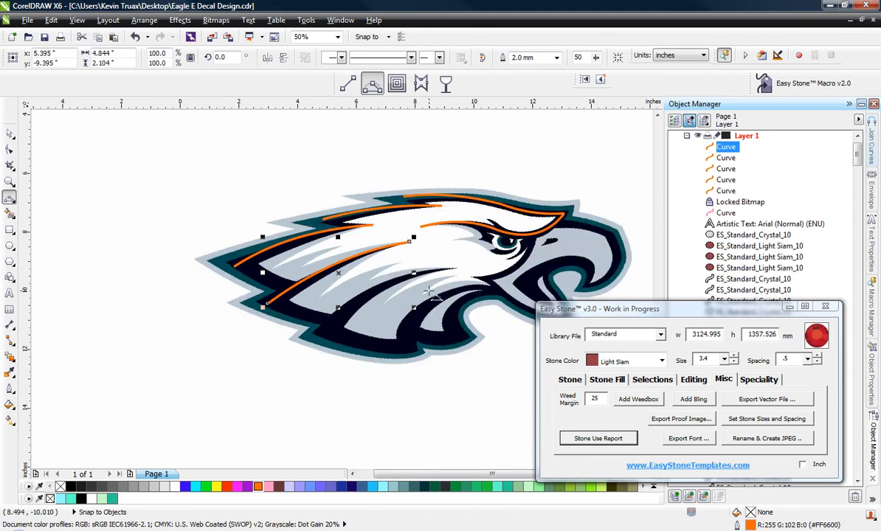
pyautogui.scroll(1, 436, 268)
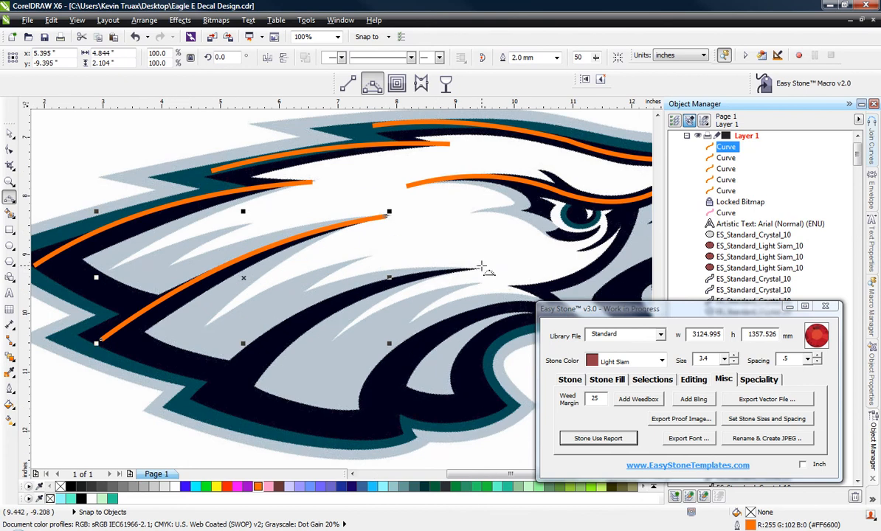
pyautogui.moveTo(480, 267); pyautogui.dragTo(207, 399)
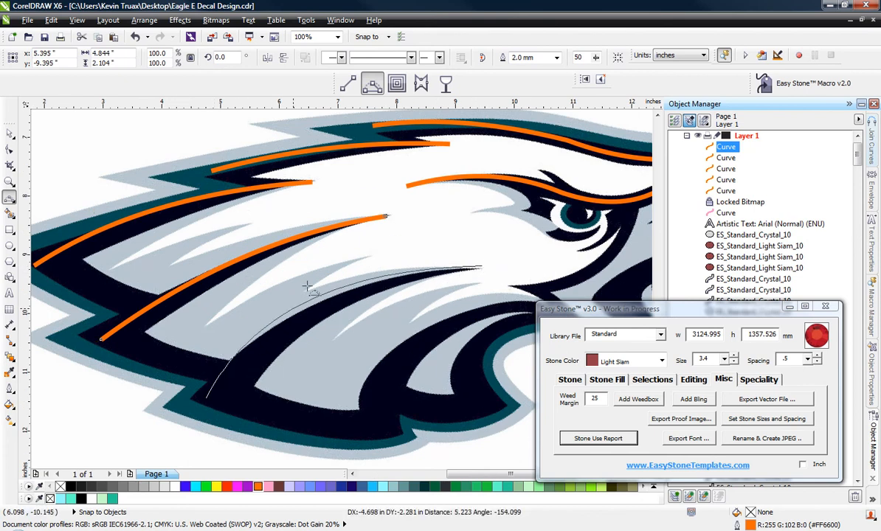
pyautogui.click(315, 295)
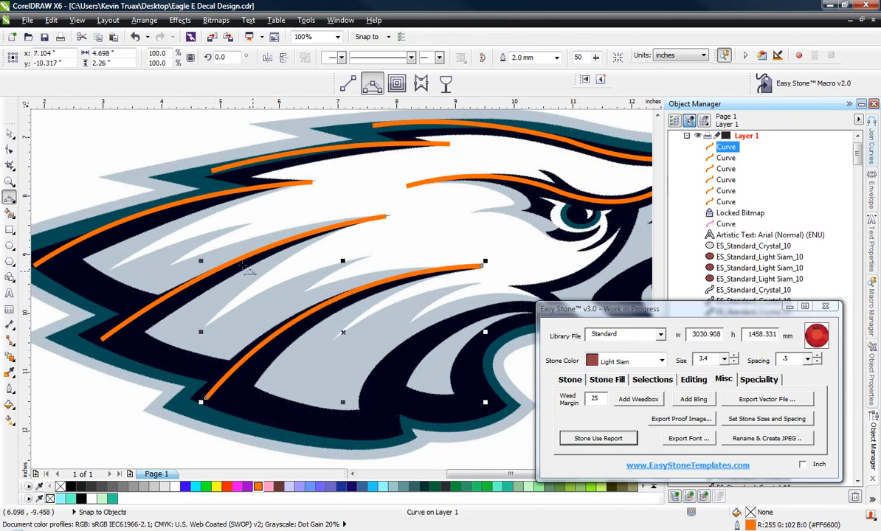
# Draw a 3-point curve about 2.93 in wide along the fifth dark streak, from behind the beak corner down to the neck's bottom edge
pyautogui.scroll(-1, 180, 250)
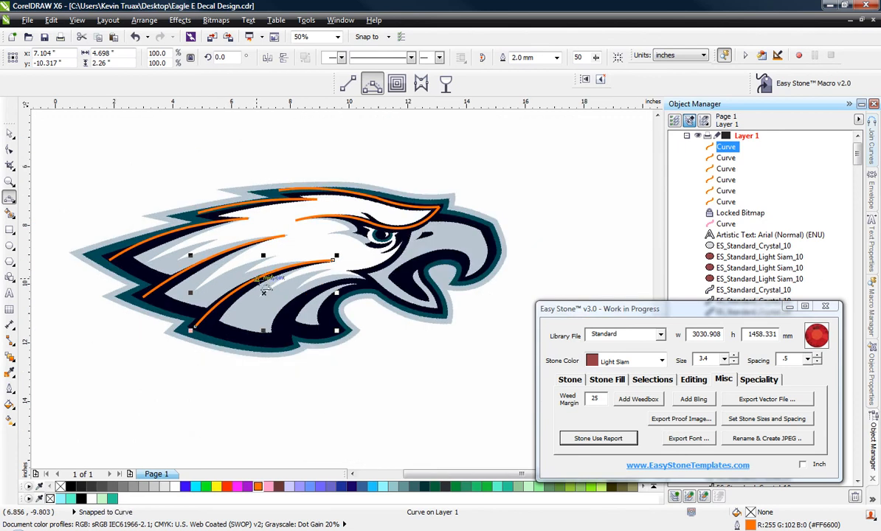
pyautogui.scroll(1, 332, 288)
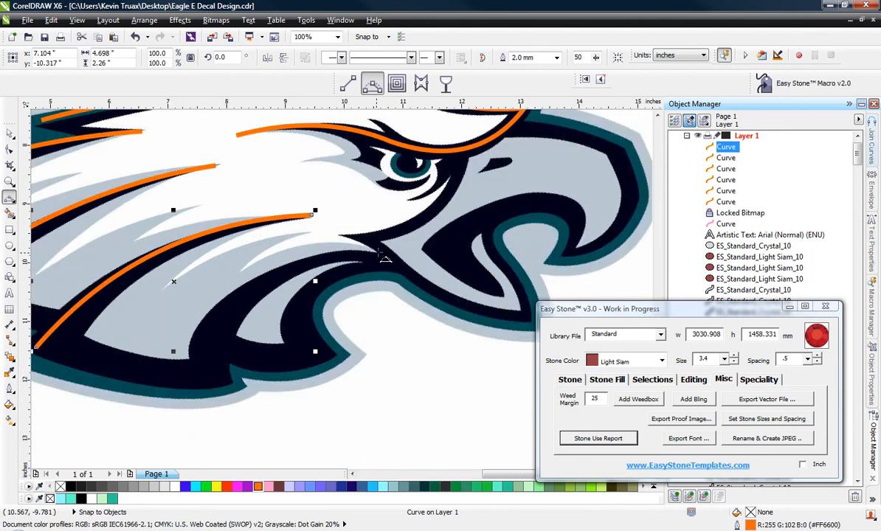
pyautogui.moveTo(379, 254); pyautogui.dragTo(207, 379)
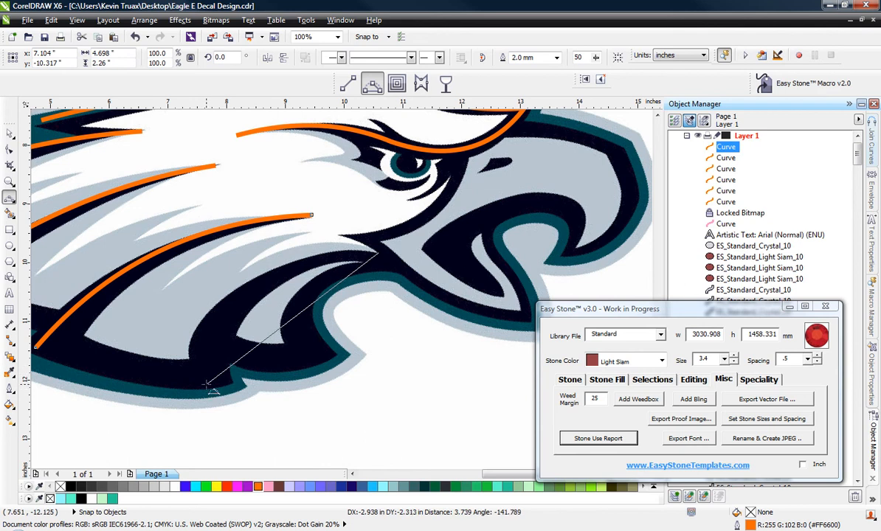
pyautogui.click(242, 301)
# Draw a downward-bowed 3-point curve about 1.84 in wide from the second feather curve's rear end to the third feather curve
pyautogui.scroll(-2, 442, 262)
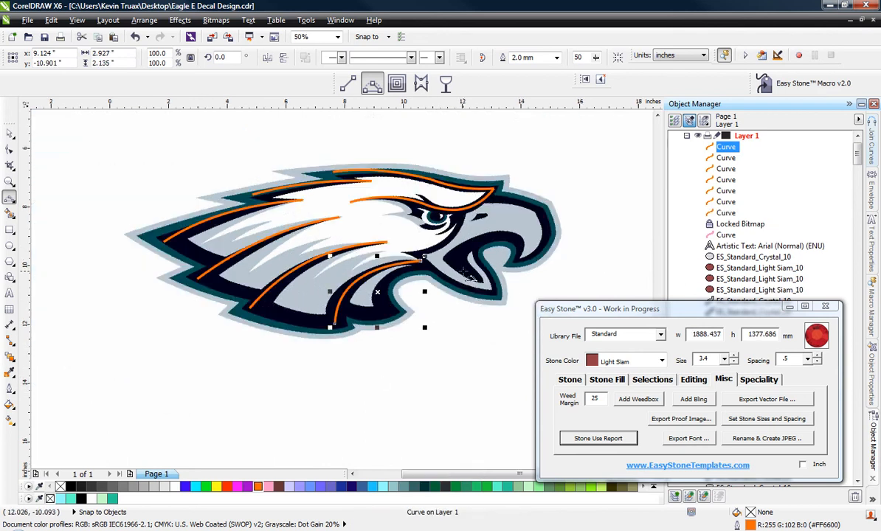
pyautogui.scroll(3, 184, 250)
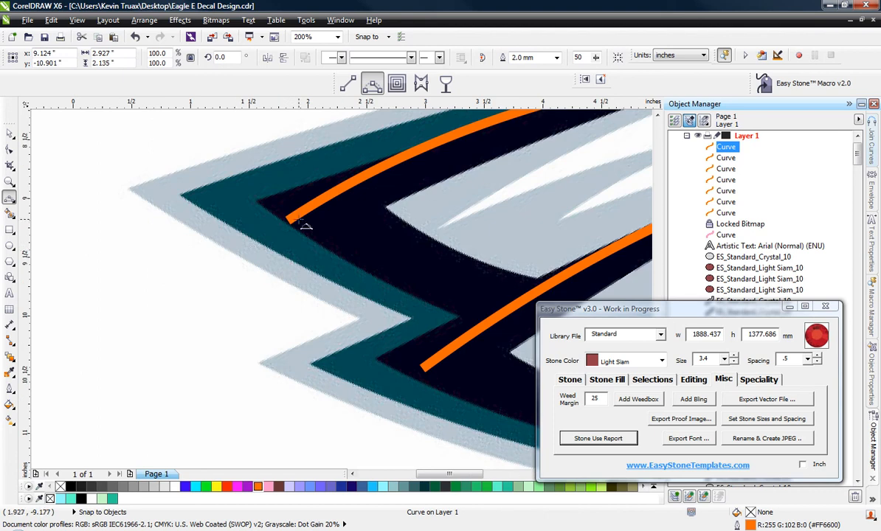
pyautogui.moveTo(288, 219); pyautogui.dragTo(503, 311)
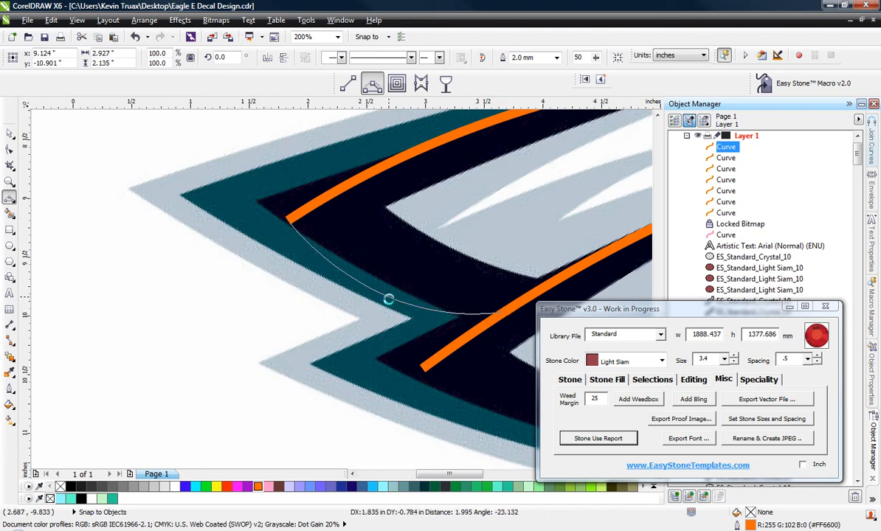
pyautogui.click(390, 299)
# Draw a downward-bowed 3-point curve about 2.17 in wide from the third feather curve's rear end to the fourth feather curve
pyautogui.scroll(-1, 86, 178)
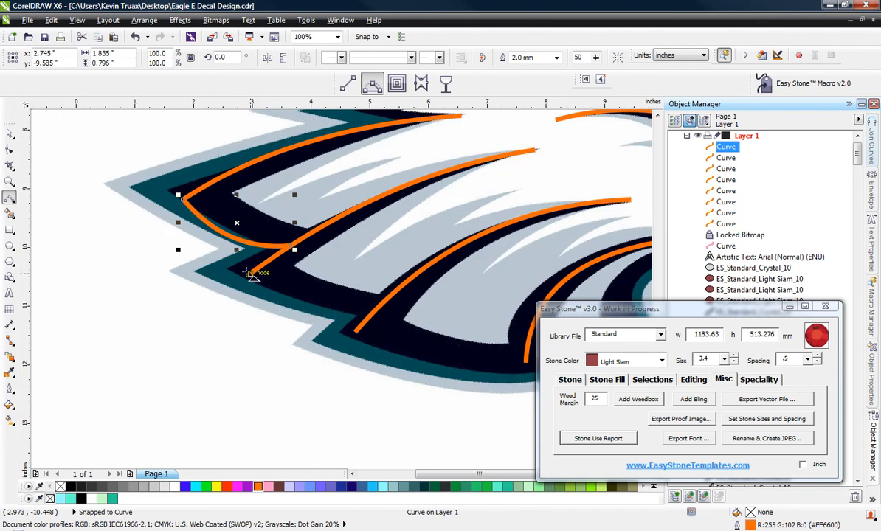
pyautogui.moveTo(251, 273); pyautogui.dragTo(361, 335)
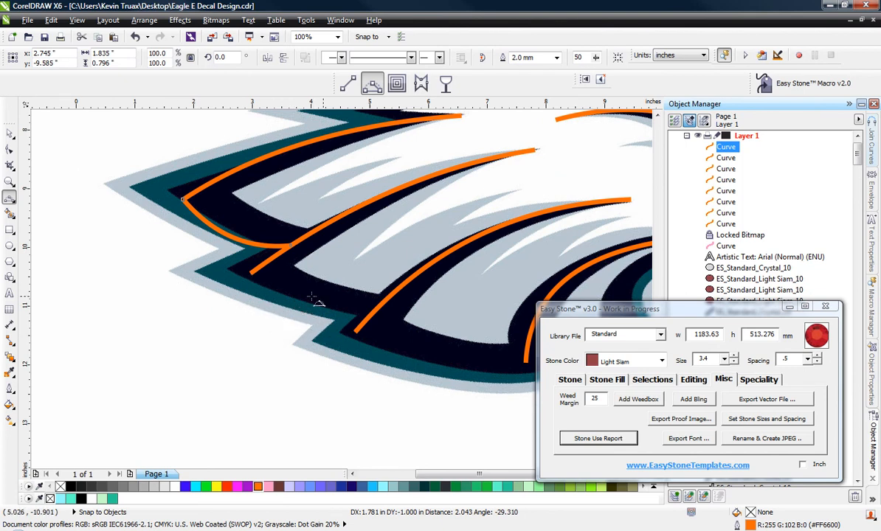
pyautogui.scroll(2, 313, 299)
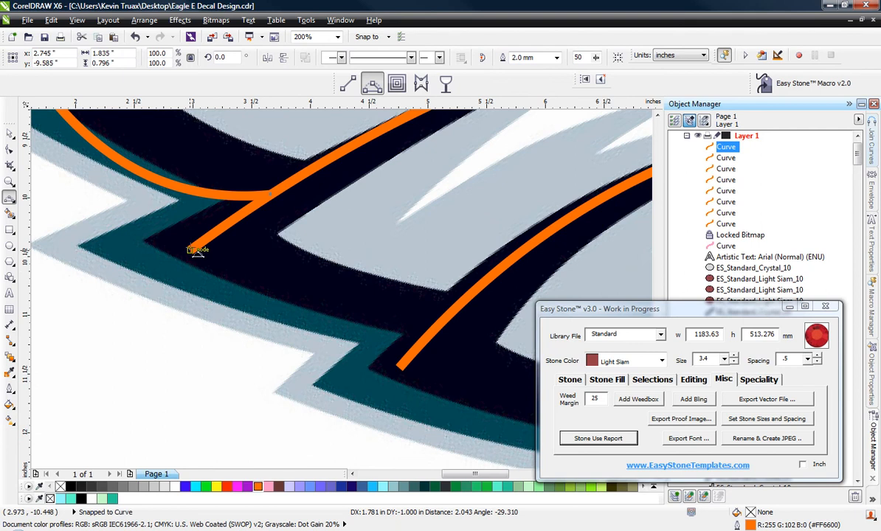
pyautogui.click(192, 250)
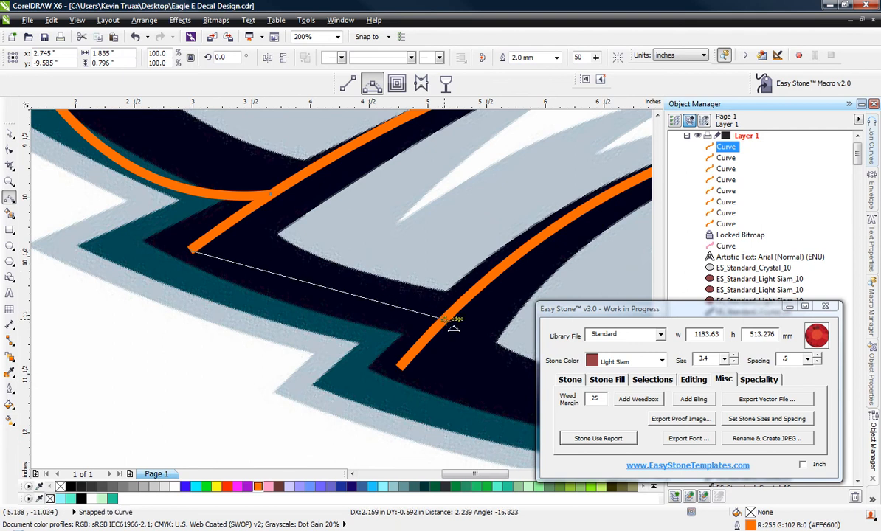
pyautogui.click(451, 325)
# Draw a 3-point curve about 2.91 in wide along the bottom dark edge, joining the lower ends of the fourth and fifth feather curves
pyautogui.scroll(-2, 55, 212)
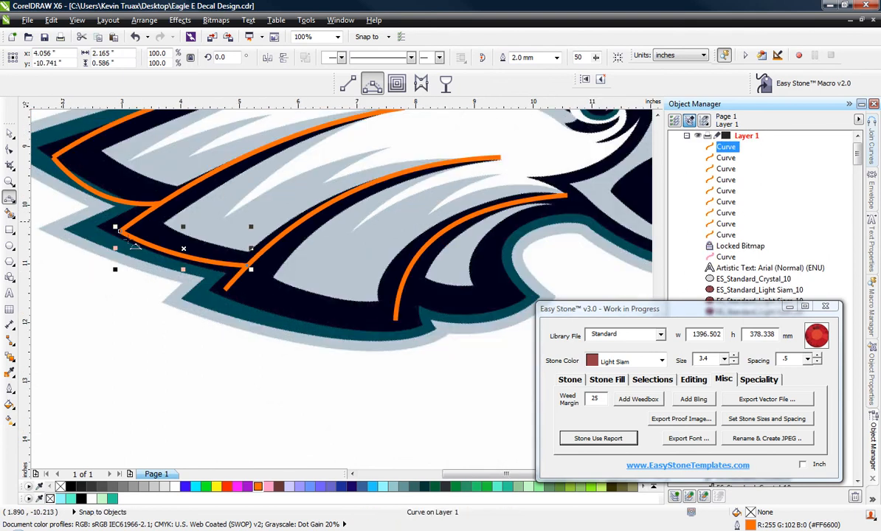
pyautogui.click(227, 287)
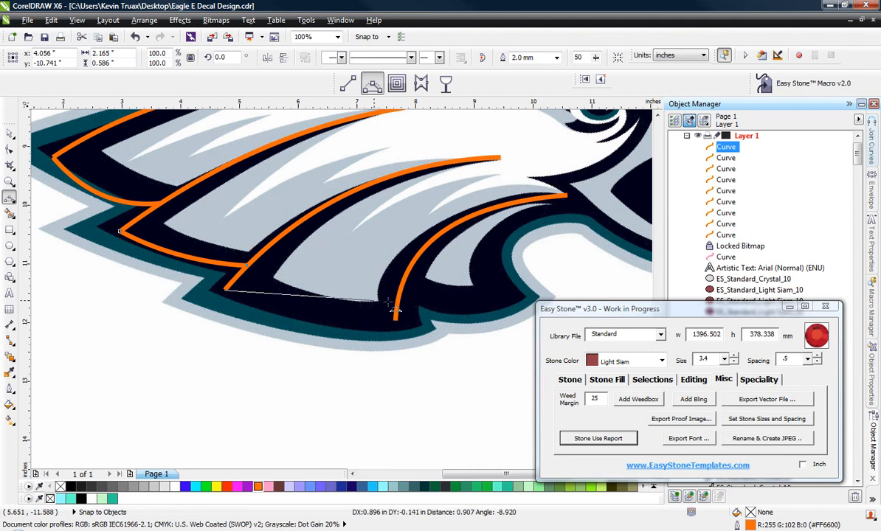
pyautogui.moveTo(398, 318); pyautogui.dragTo(294, 313)
# Draw a downward-bowed 3-point curve about 1.82 in wide from the fifth feather curve to the front dark point of the neck
pyautogui.scroll(-1, 344, 280)
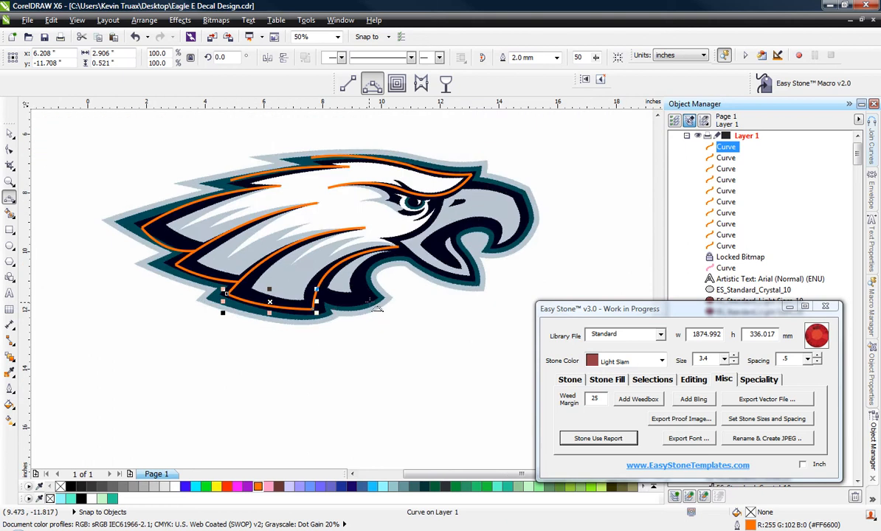
pyautogui.scroll(2, 355, 288)
pyautogui.click(161, 257)
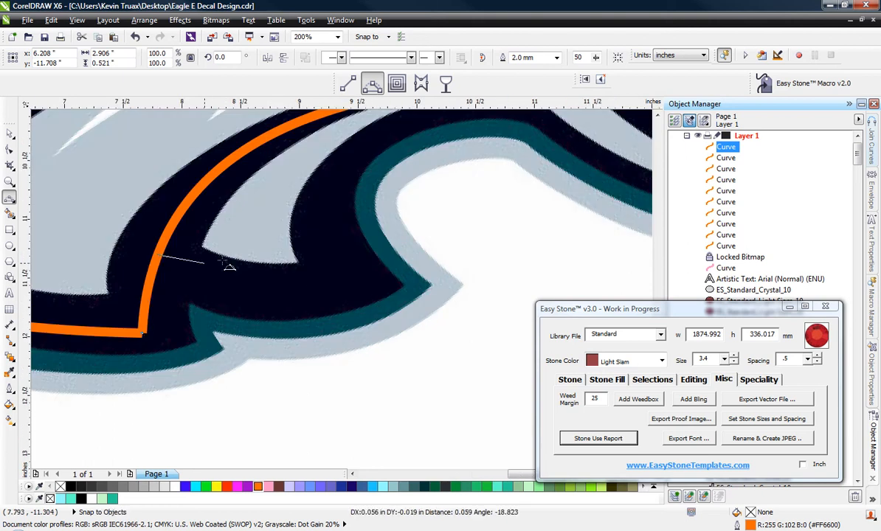
pyautogui.moveTo(373, 276); pyautogui.dragTo(236, 286)
pyautogui.scroll(-1, 236, 286)
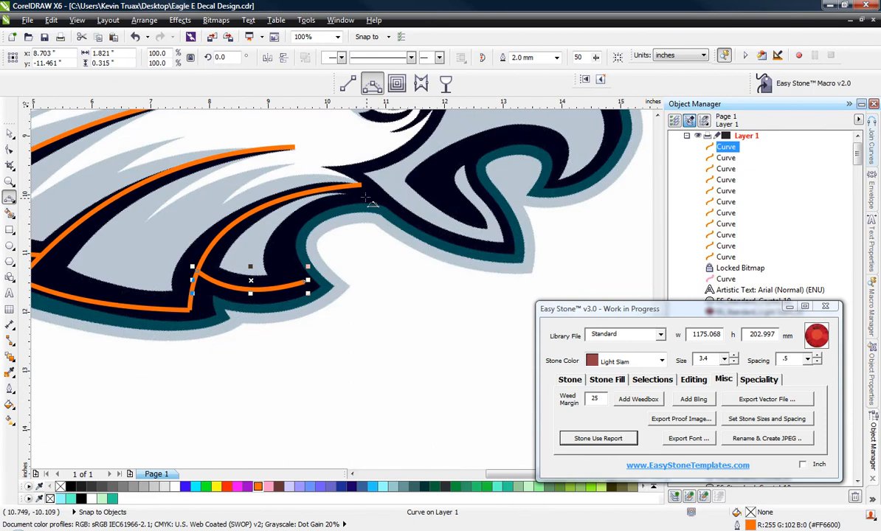
# Switch to the Pick tool and deselect the neck curve
pyautogui.scroll(1, 361, 194)
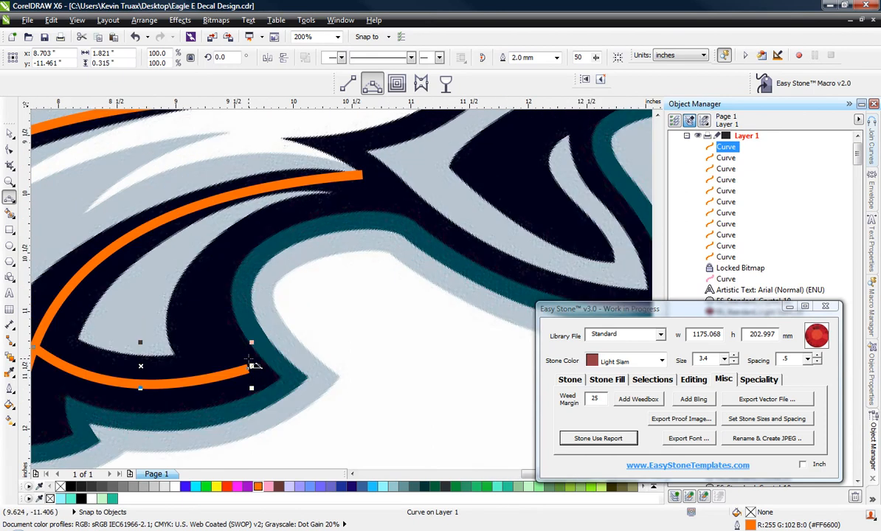
pyautogui.click(9, 134)
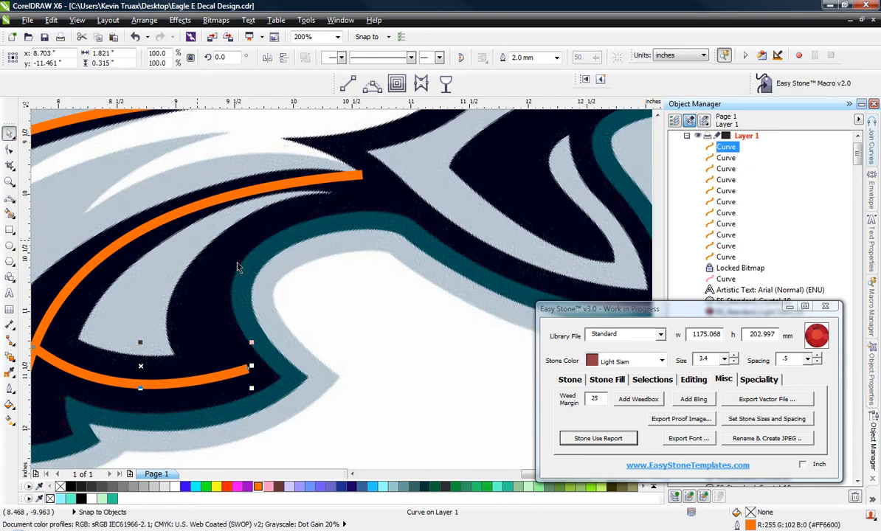
pyautogui.click(428, 357)
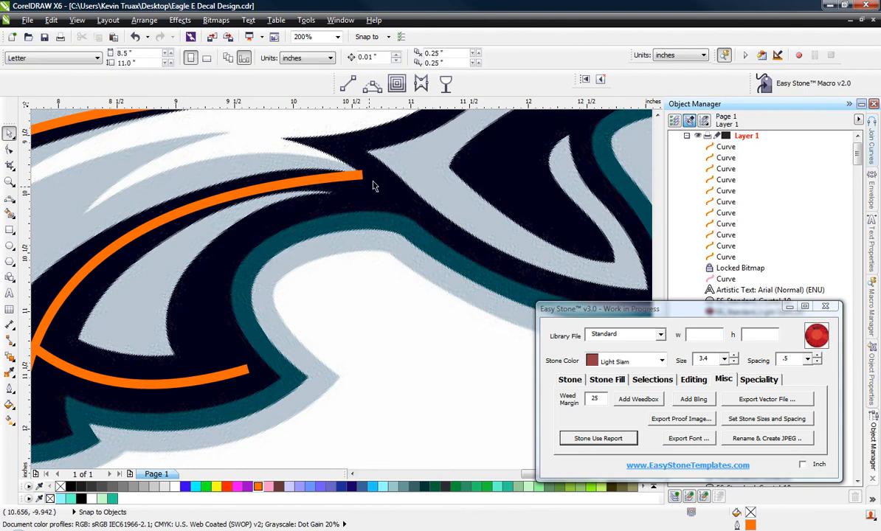
# Draw an inward-bowed 3-point curve about 1.24 in wide and 1.54 in tall from the front neck point up to the throat
pyautogui.click(373, 86)
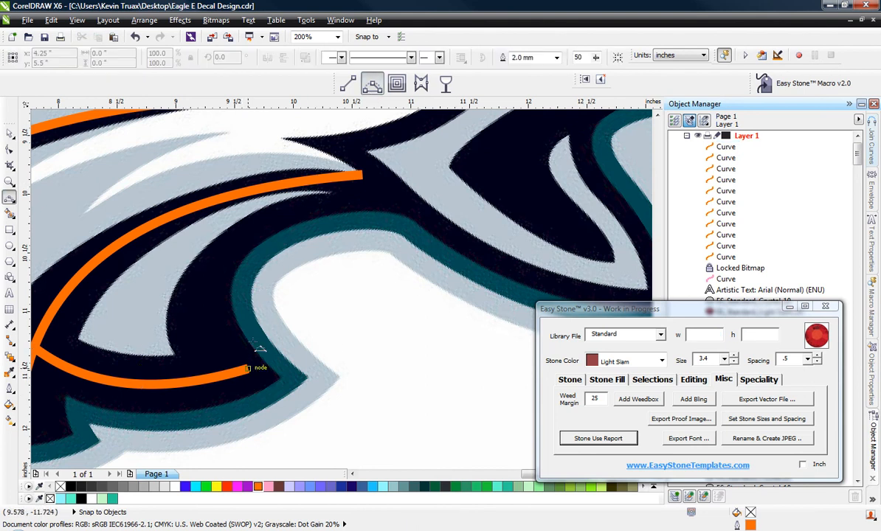
pyautogui.moveTo(249, 369); pyautogui.dragTo(361, 189)
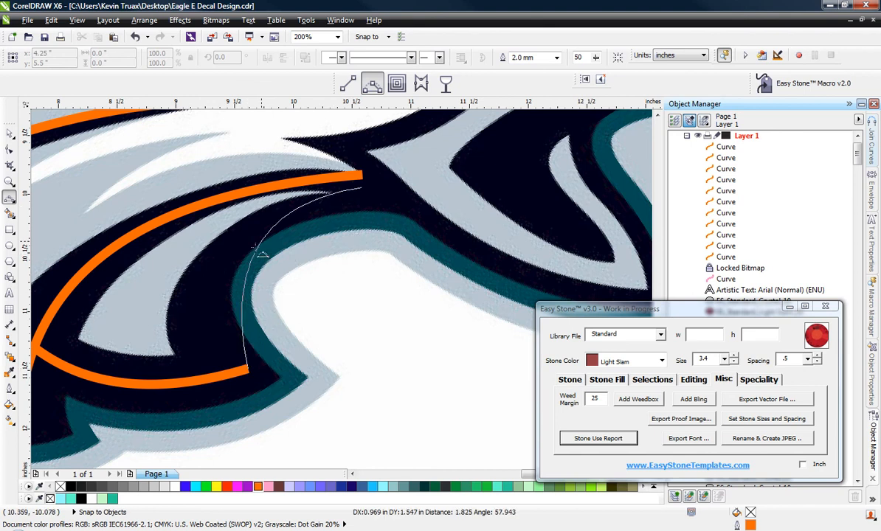
pyautogui.click(219, 278)
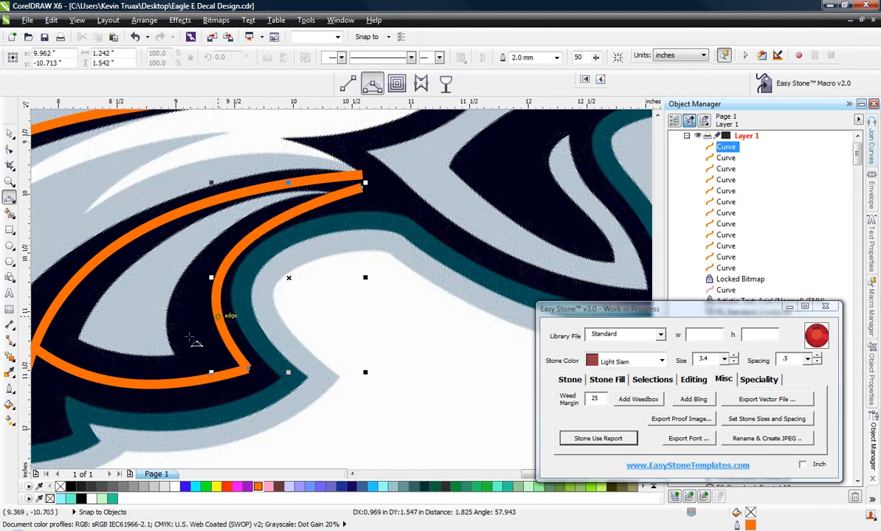
# Draw a 3-point curve about 1.61 in wide along the beak's top dark edge, starting at the brow curve
pyautogui.scroll(-1, 133, 314)
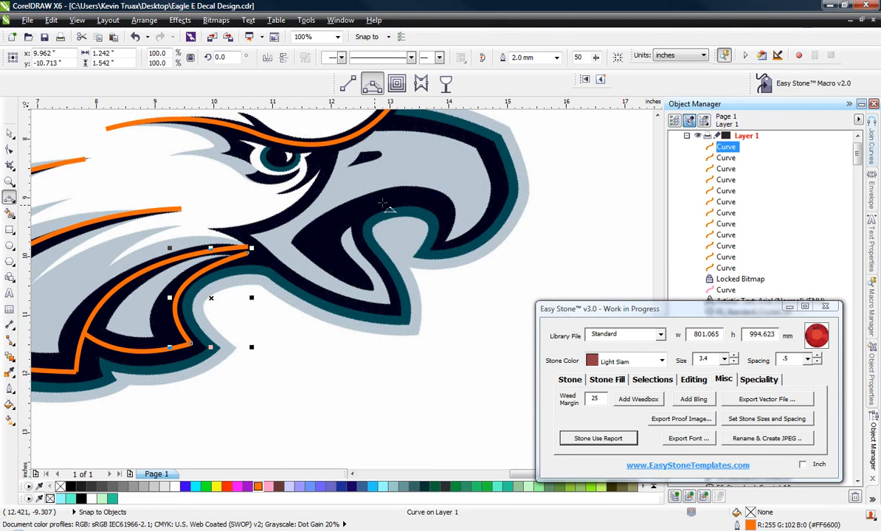
pyautogui.scroll(-1, 383, 203)
pyautogui.click(434, 162)
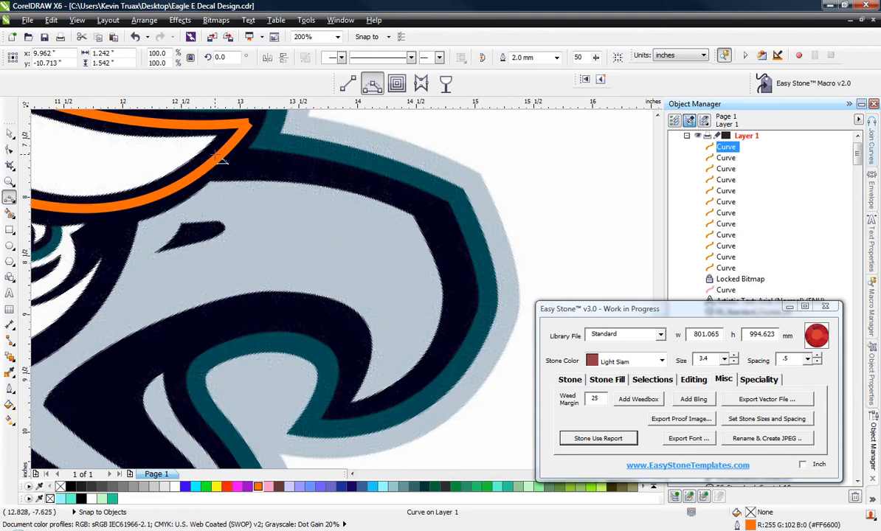
pyautogui.moveTo(219, 158); pyautogui.dragTo(406, 195)
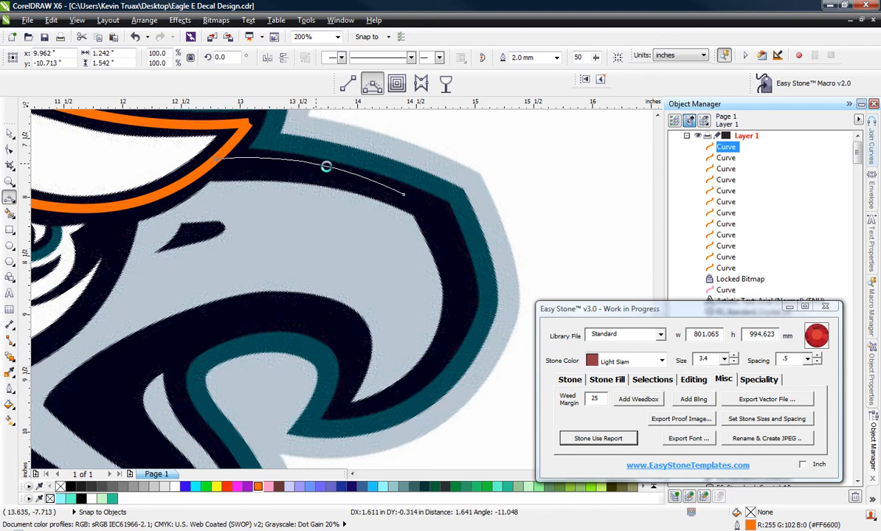
pyautogui.click(327, 167)
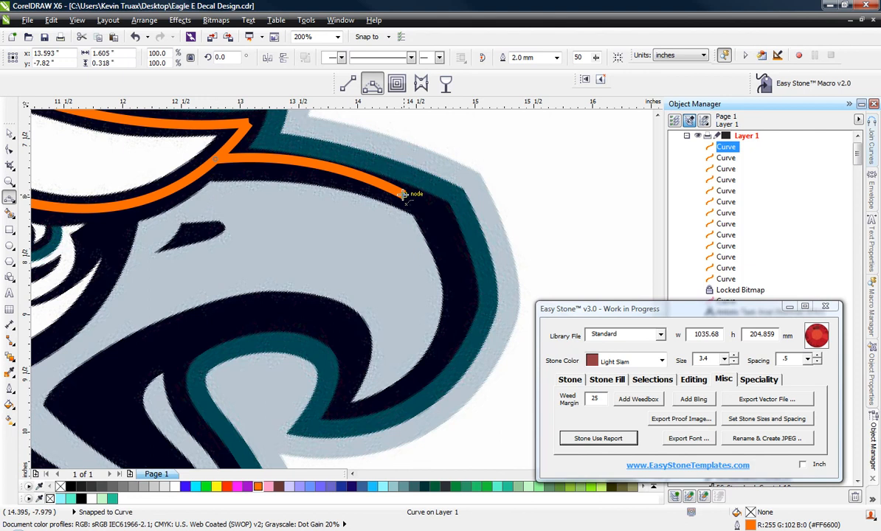
# Continue the beak's top curve with two joined 3-point curves down the front edge and back to the hooked upper beak tip
pyautogui.moveTo(403, 194); pyautogui.dragTo(449, 347)
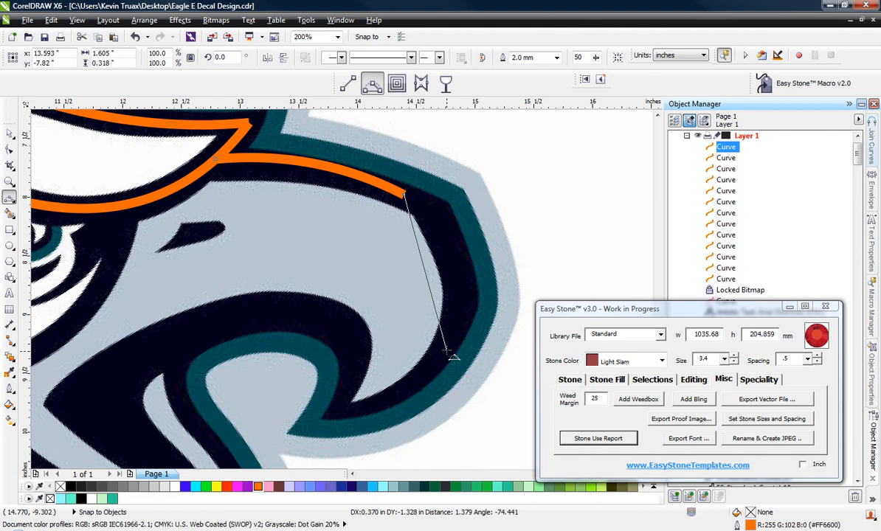
pyautogui.click(461, 269)
pyautogui.scroll(-1, 462, 199)
pyautogui.scroll(1, 444, 287)
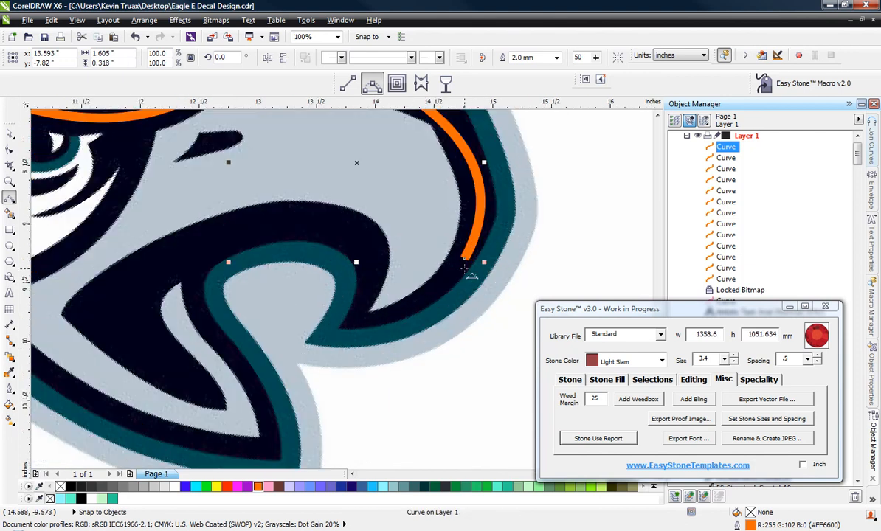
pyautogui.moveTo(465, 258); pyautogui.dragTo(352, 321)
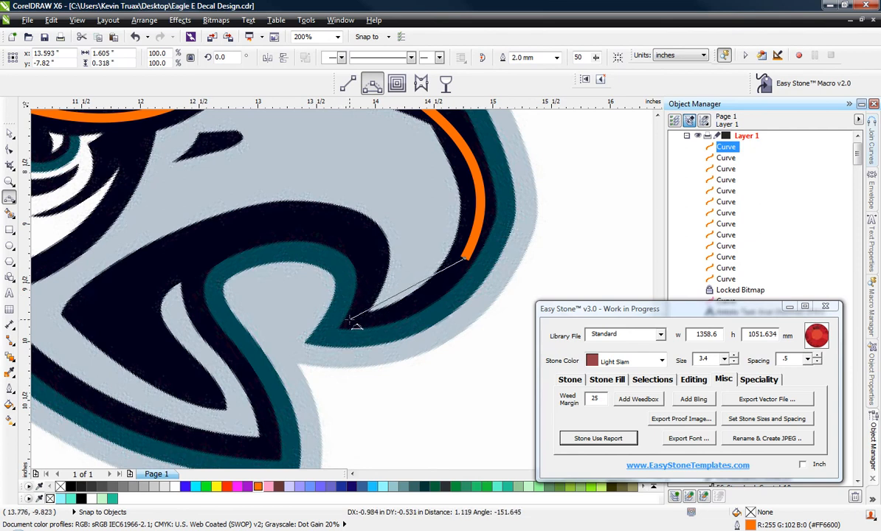
pyautogui.click(413, 298)
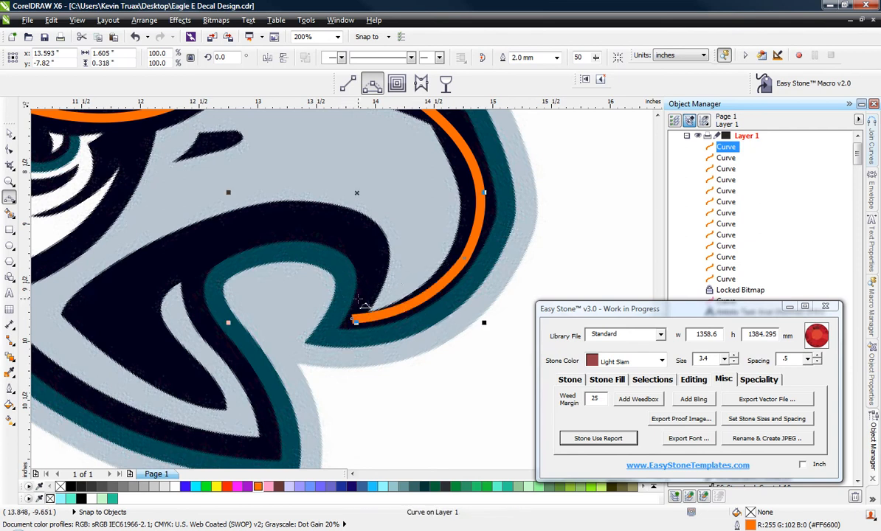
# Deselect the beak curve and draw a new 3-point curve about 0.65 in wide and 0.82 in tall from the beak tip up into the mouth's upper edge
pyautogui.scroll(-2, 371, 268)
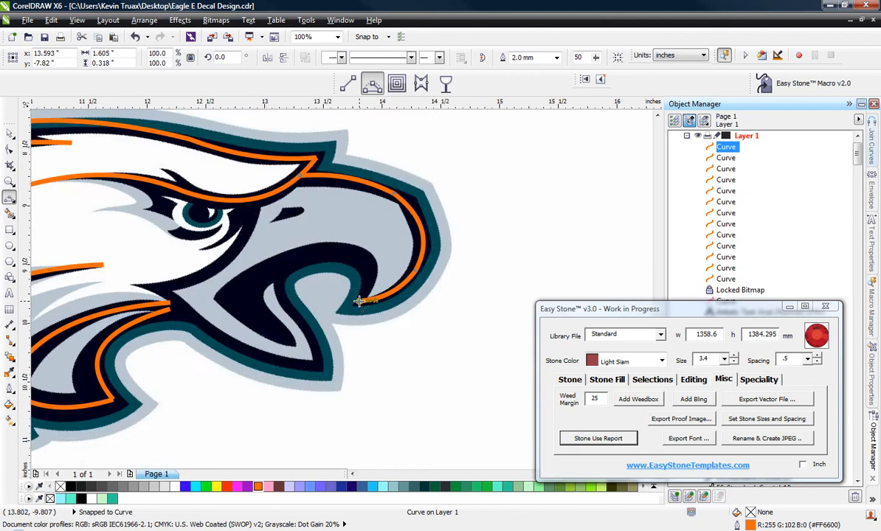
pyautogui.scroll(2, 347, 284)
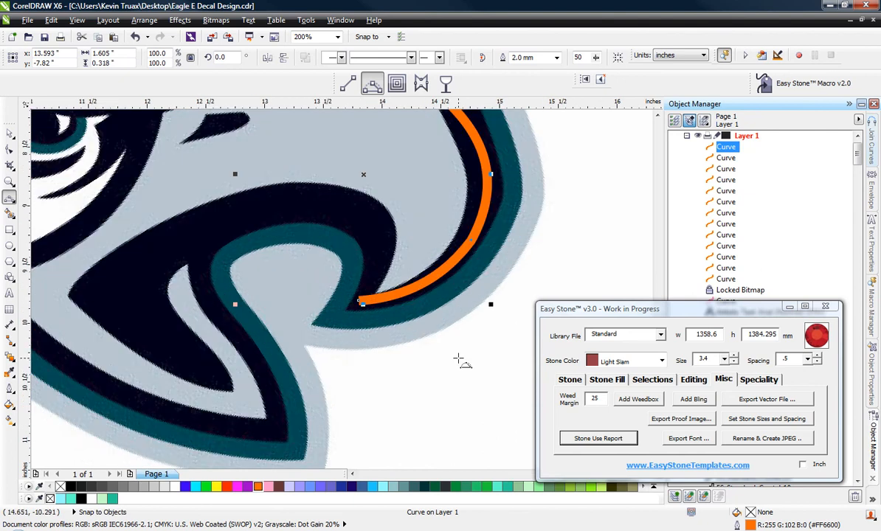
pyautogui.press('space')
pyautogui.click(500, 380)
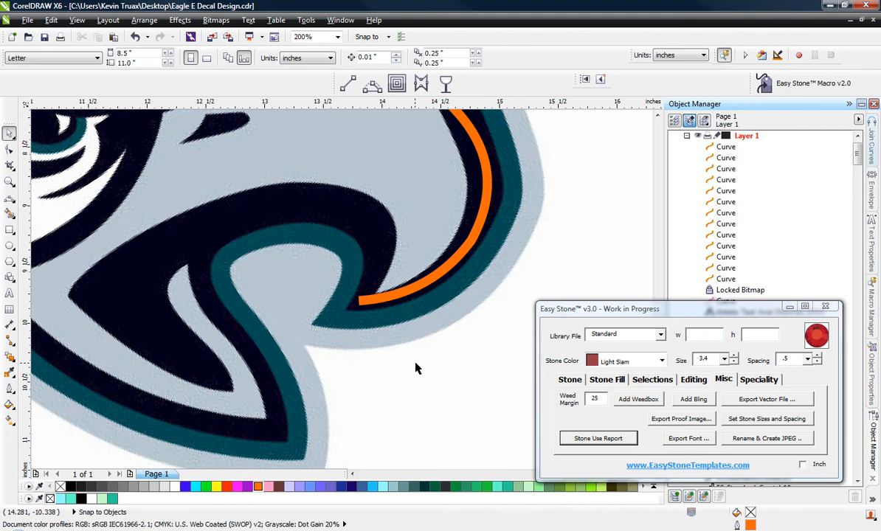
pyautogui.click(373, 83)
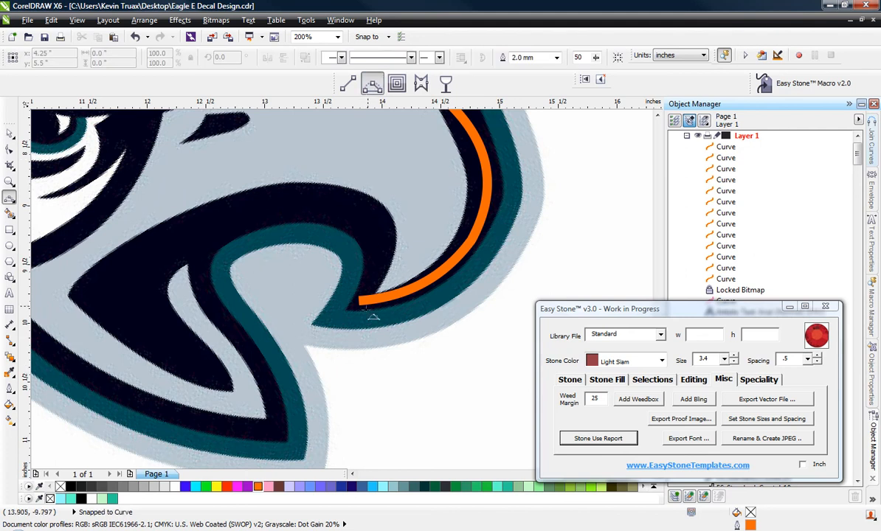
pyautogui.moveTo(359, 300); pyautogui.dragTo(304, 204)
pyautogui.click(383, 248)
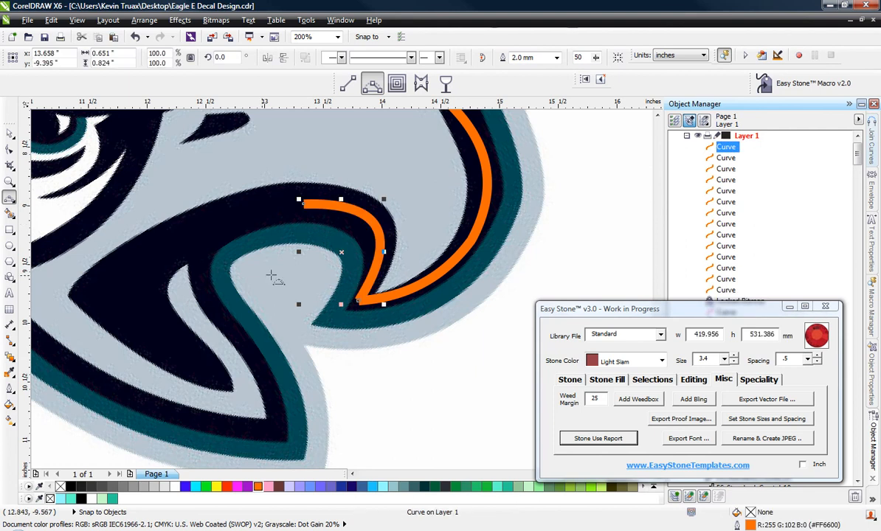
# Extend the upper mouth curve to the mouth's rear corner, and branch a 3-point curve about 0.31 in wide and 0.89 in tall down the lower beak
pyautogui.scroll(-2, 458, 275)
pyautogui.scroll(2, 369, 259)
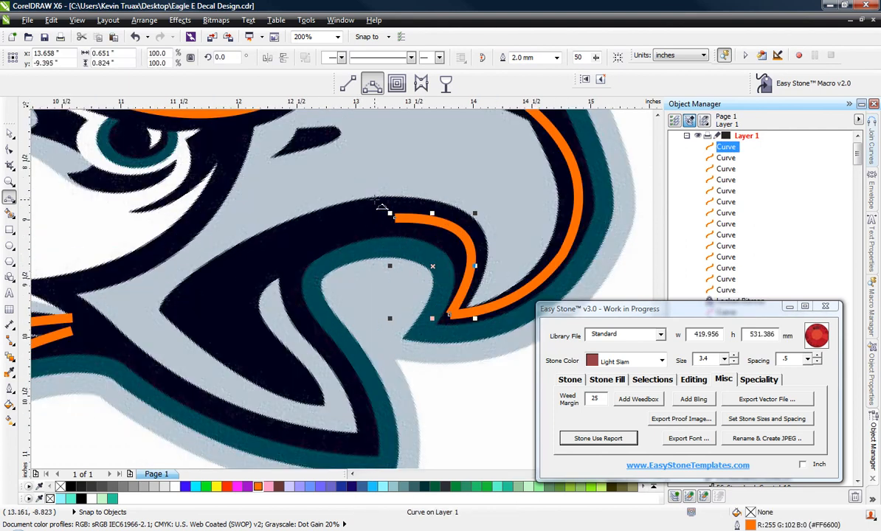
pyautogui.moveTo(395, 218); pyautogui.dragTo(320, 341)
pyautogui.click(284, 289)
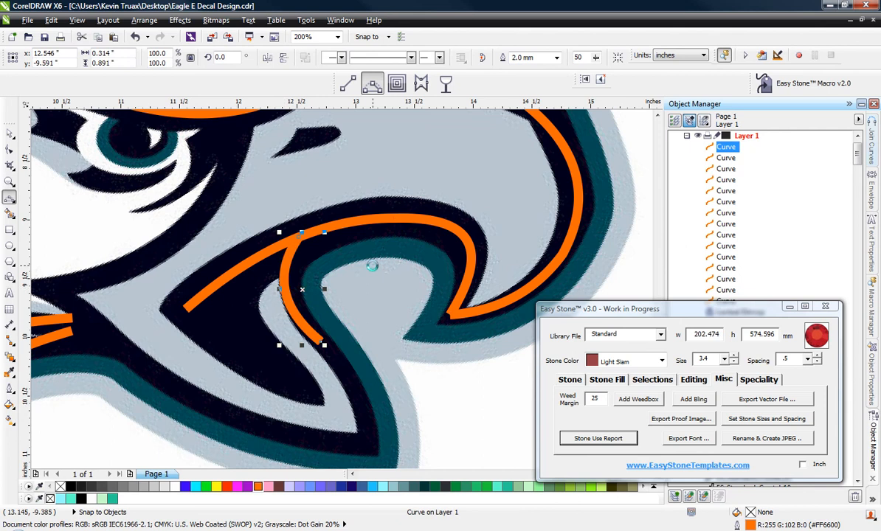
# Continue the branched curve with a 3-point curve down to the dark lower beak tip, and deselect it
pyautogui.scroll(-1, 373, 264)
pyautogui.scroll(1, 347, 311)
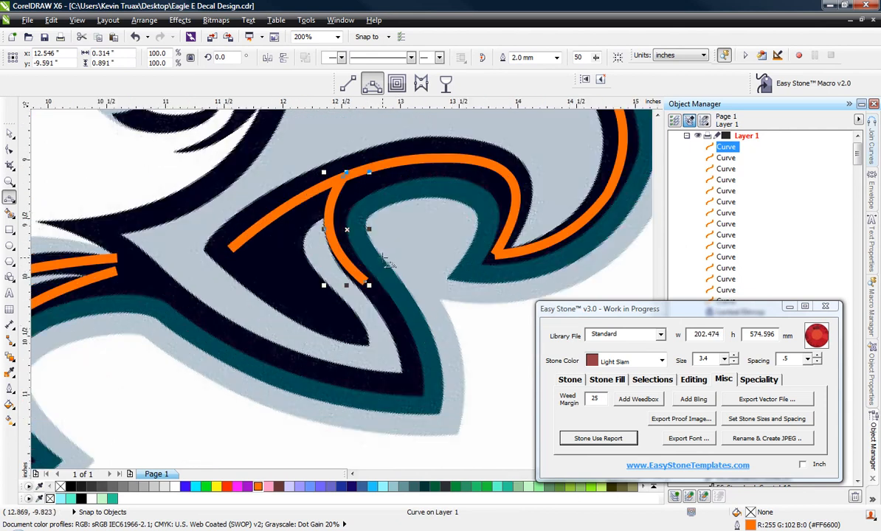
pyautogui.click(365, 281)
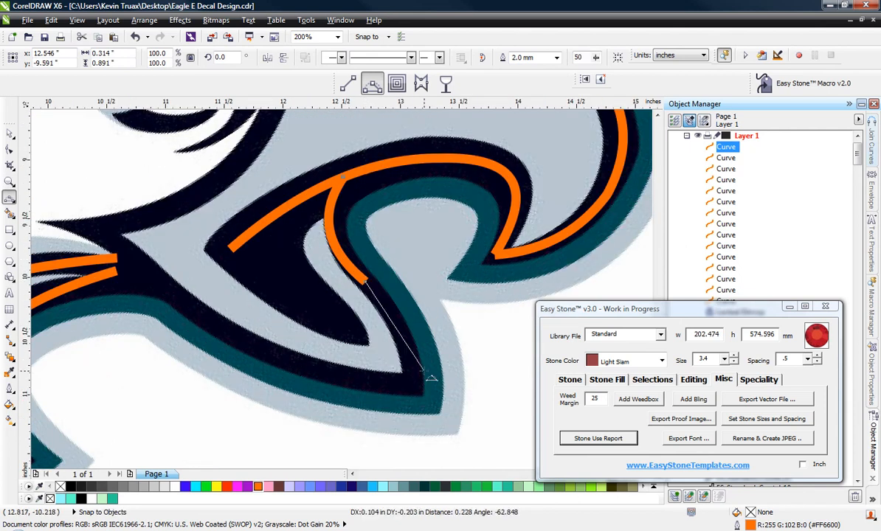
pyautogui.moveTo(410, 394); pyautogui.dragTo(415, 354)
pyautogui.press('space')
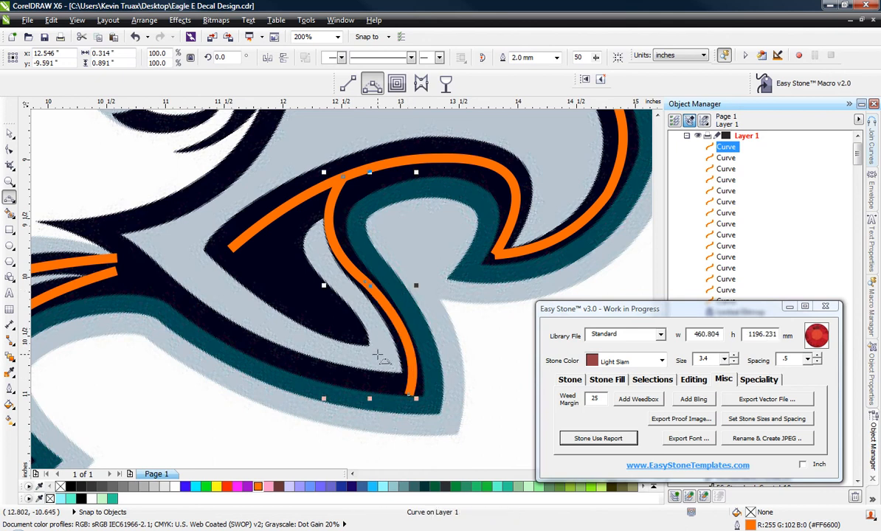
pyautogui.press('Escape')
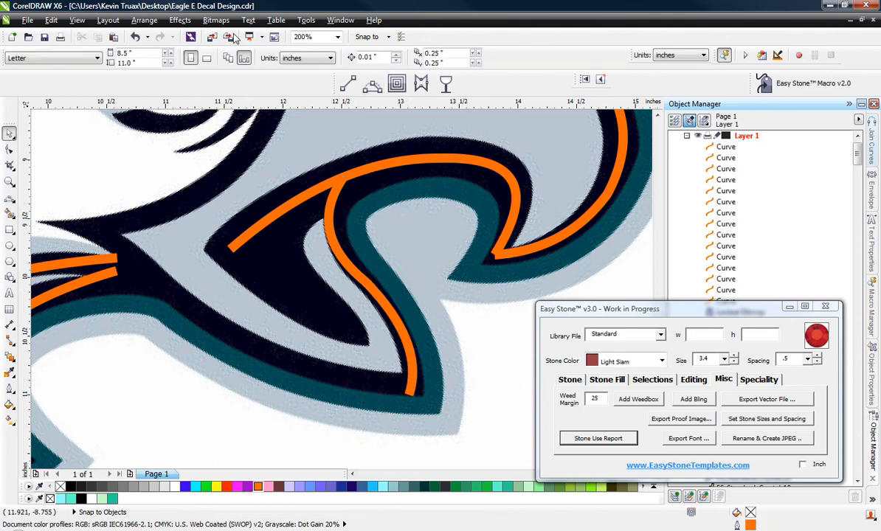
# Draw a 3-point curve about 2.48 in wide and 1.17 in tall along the jaw's bottom edge, joining the lower beak tip to the upper throat curve
pyautogui.click(372, 83)
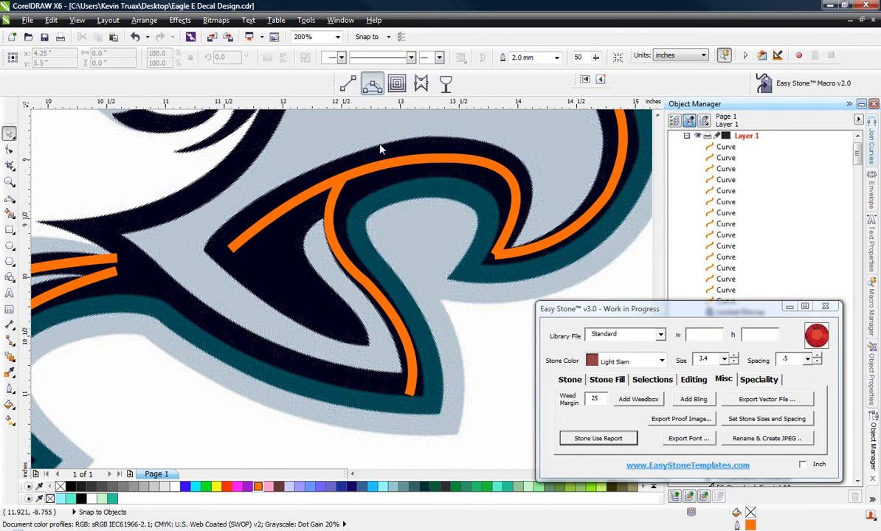
pyautogui.click(409, 394)
pyautogui.moveTo(118, 258); pyautogui.dragTo(233, 338)
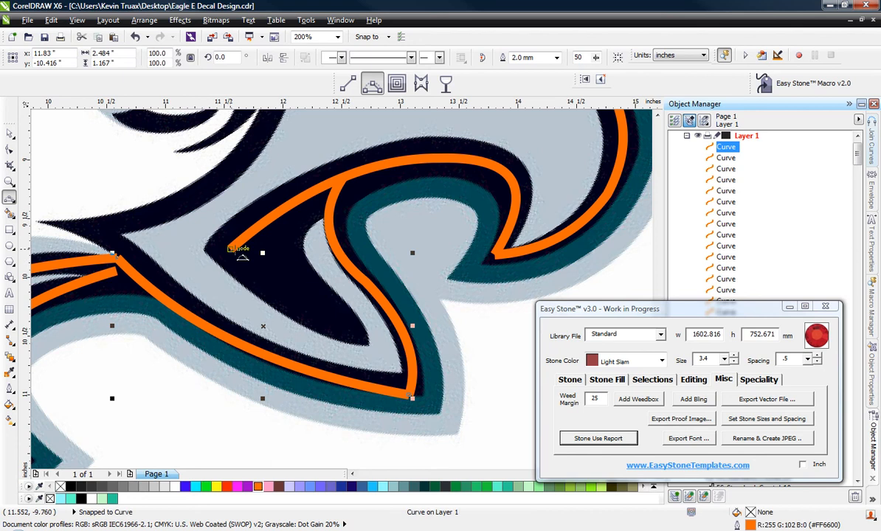
# Draw a 3-point curve about 1.21 in wide and 0.84 in tall from the mouth's rear corner along the dark mouth area's lower edge
pyautogui.moveTo(231, 250); pyautogui.dragTo(372, 347)
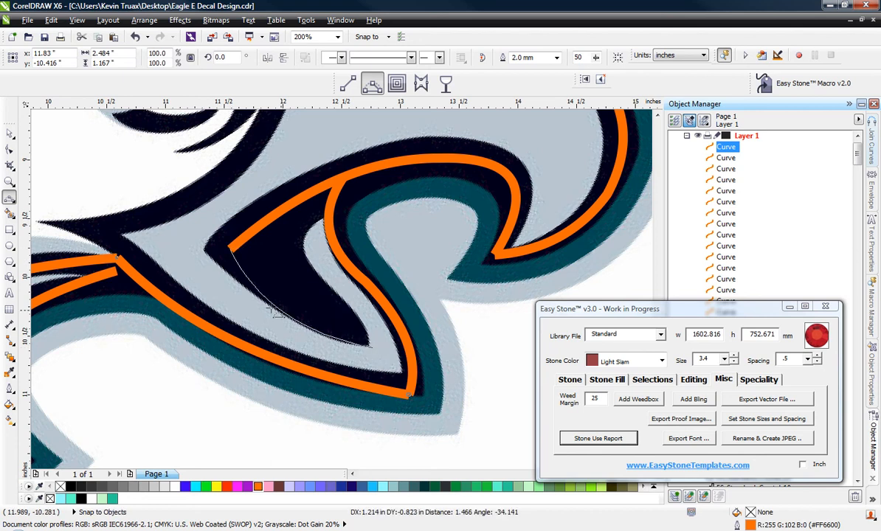
pyautogui.click(284, 309)
pyautogui.scroll(-3, 350, 261)
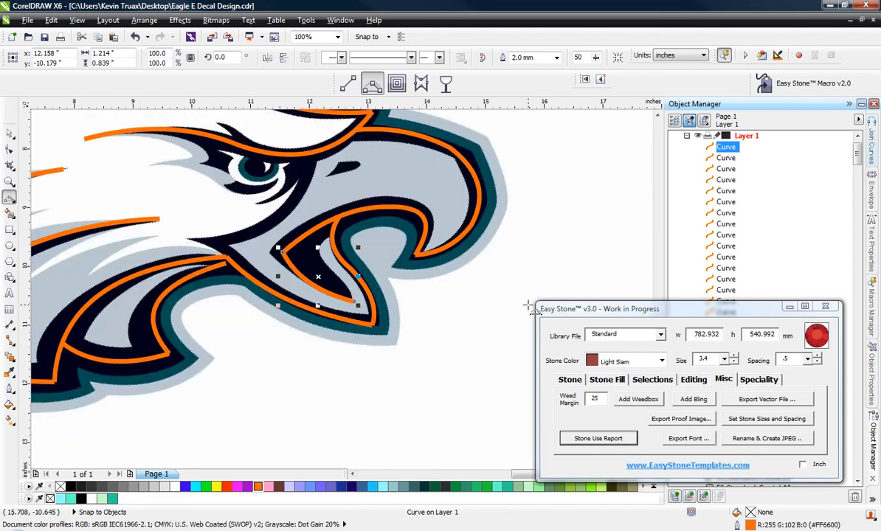
# Select all the orange tracing curves with the Pick tool, move them off the eagle bitmap to the empty area below right, and deselect them
pyautogui.click(10, 134)
pyautogui.click(145, 173)
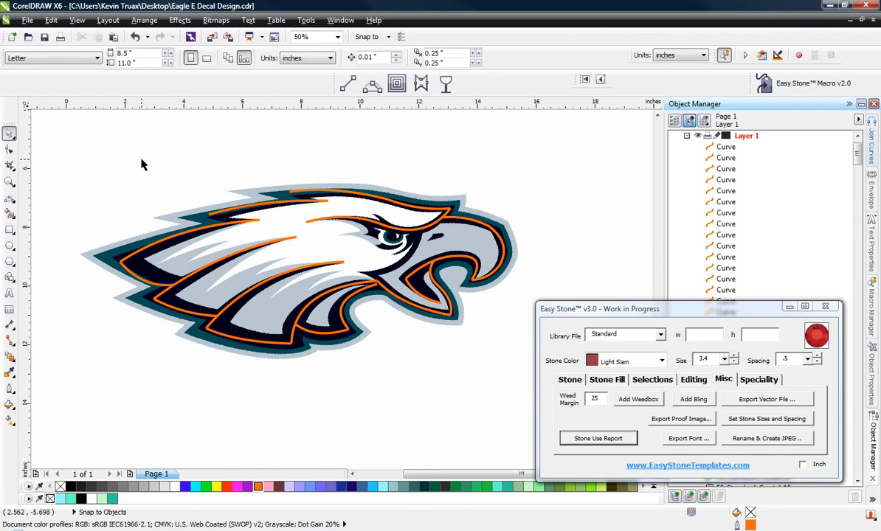
pyautogui.scroll(-1, 142, 164)
pyautogui.moveTo(94, 147); pyautogui.dragTo(358, 309)
pyautogui.moveTo(207, 203); pyautogui.dragTo(456, 296)
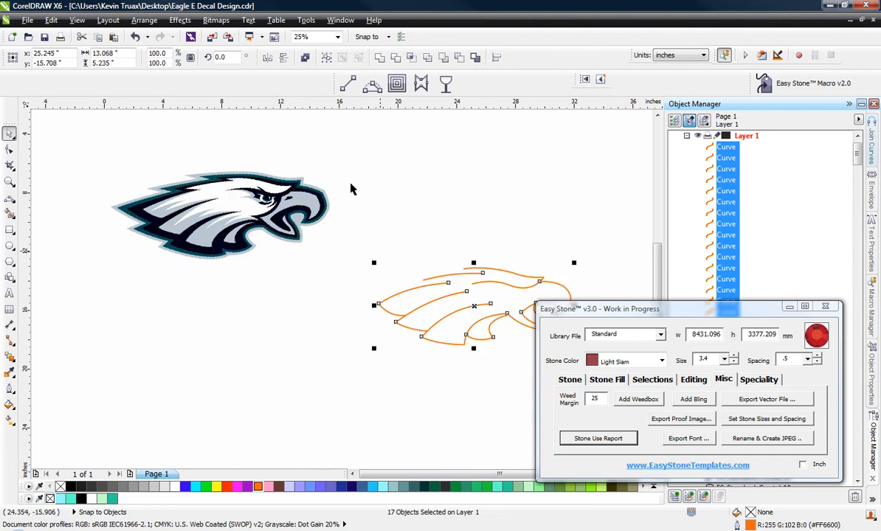
pyautogui.click(332, 148)
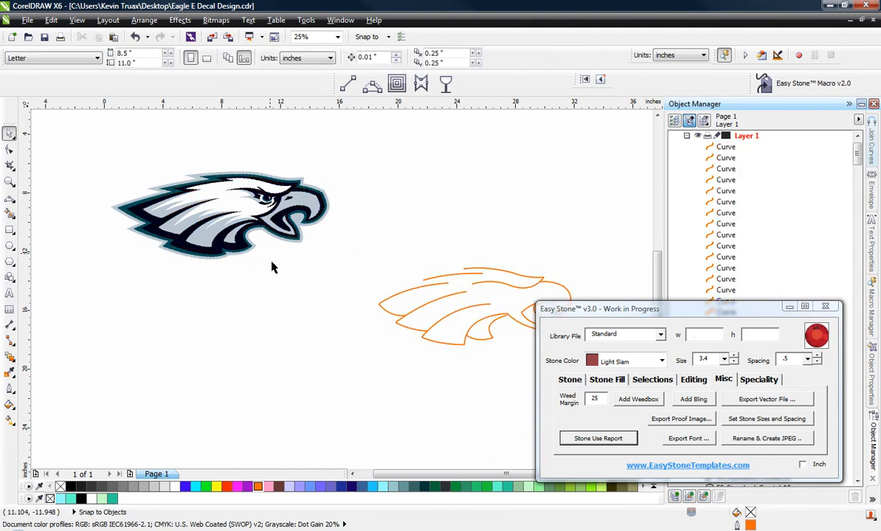
# Move the small pink E outline beside the orange eagle tracing and scale it up to about 10.96 in wide and 9.99 in tall
pyautogui.scroll(-3, 291, 313)
pyautogui.scroll(1, 269, 230)
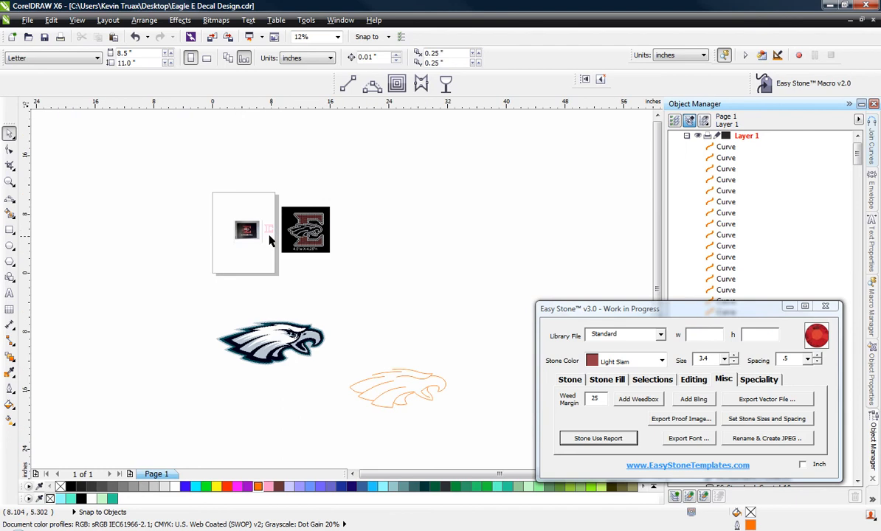
pyautogui.moveTo(266, 231); pyautogui.dragTo(384, 354)
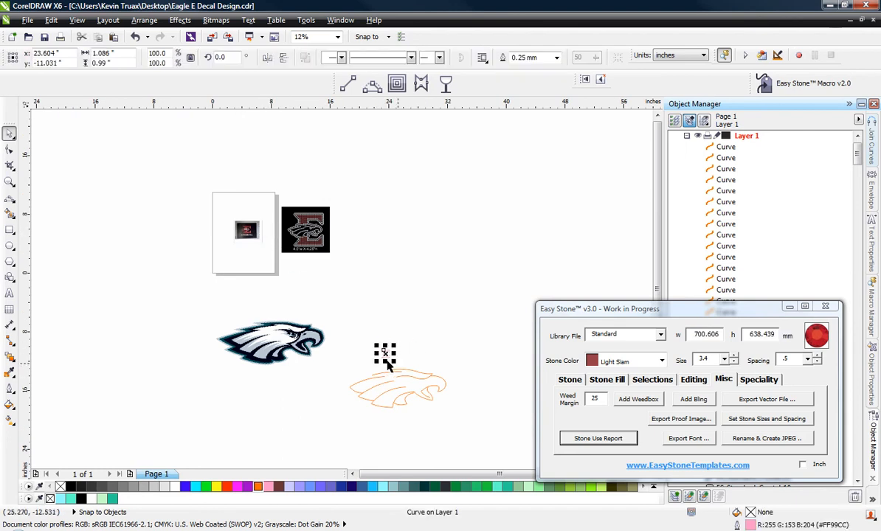
pyautogui.moveTo(393, 364); pyautogui.dragTo(463, 458)
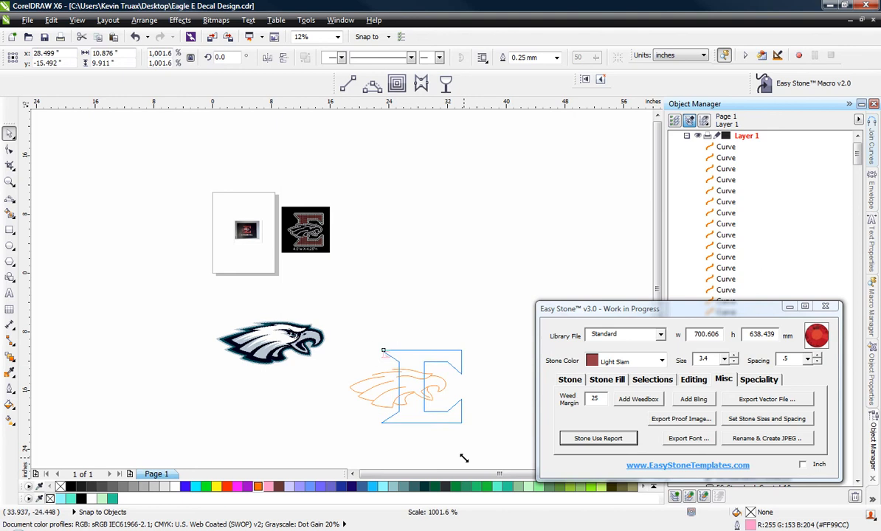
# Move the pink E outline over the eagle tracing and enlarge it proportionally to about 13.34 in wide and 12.16 in tall
pyautogui.scroll(1, 410, 438)
pyautogui.moveTo(392, 397); pyautogui.dragTo(337, 399)
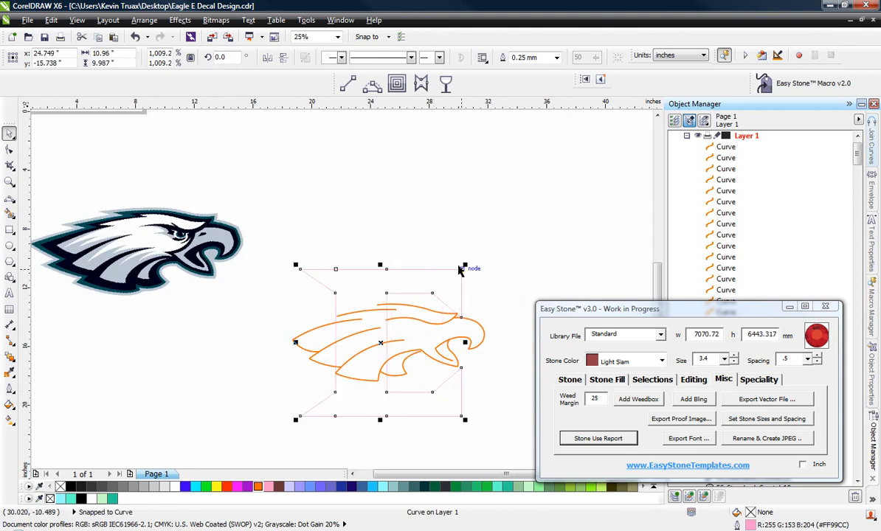
pyautogui.moveTo(464, 264); pyautogui.dragTo(508, 252)
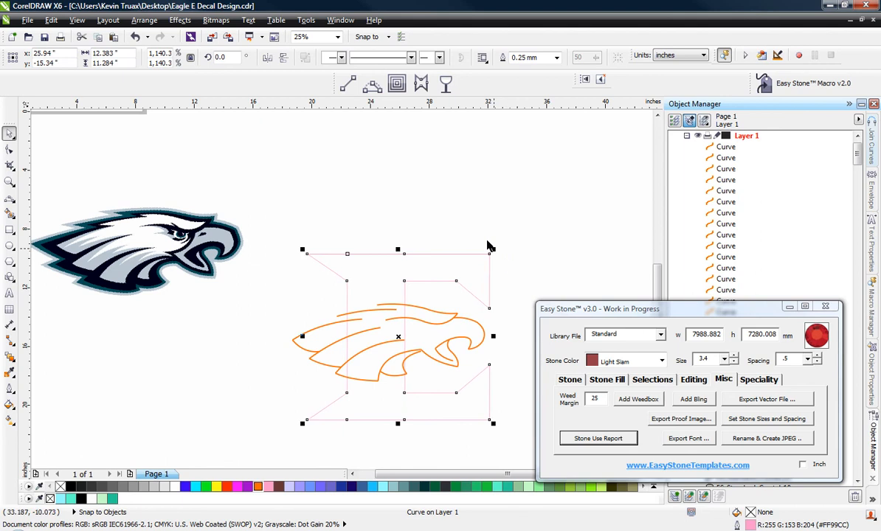
pyautogui.moveTo(490, 254); pyautogui.dragTo(529, 237)
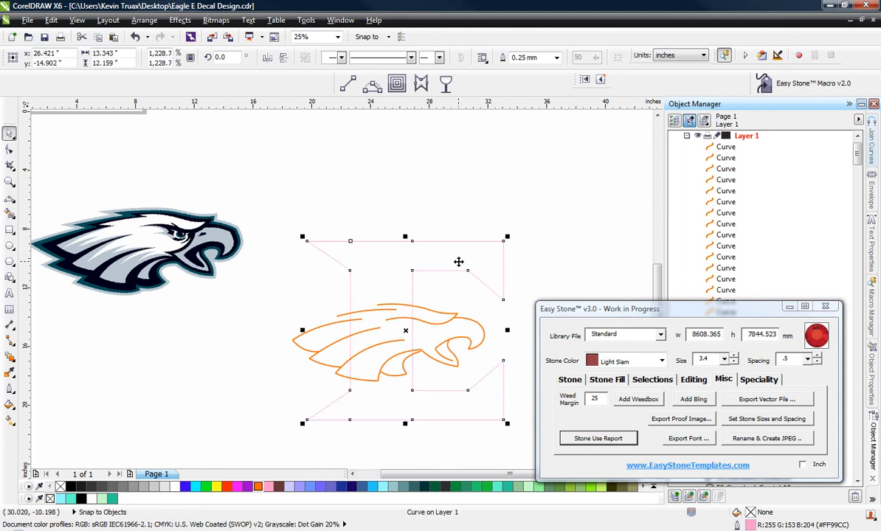
# Move the pink E outline left and down over the eagle tracing, centering it at about x 25.58 in, y -16.11 in
pyautogui.press('Left')
pyautogui.press('Left')
pyautogui.press('Left')
pyautogui.press('Left')
pyautogui.press('Left')
pyautogui.press('Left')
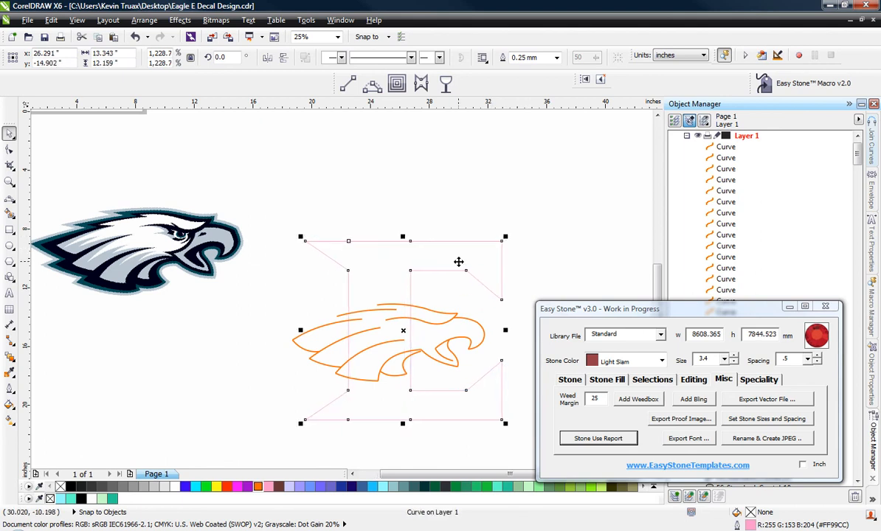
pyautogui.scroll(1, 458, 261)
pyautogui.moveTo(459, 261); pyautogui.dragTo(438, 297)
pyautogui.scroll(-1, 436, 215)
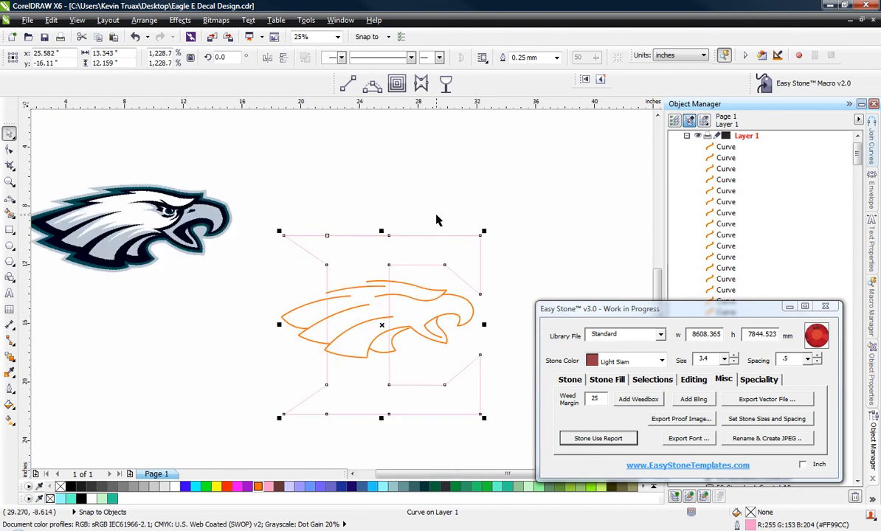
# Nudge the pink E outline up to about y -15.68 in over the eagle tracing
pyautogui.press('Up')
pyautogui.press('Up')
pyautogui.press('Up')
pyautogui.press('Up')
pyautogui.press('Up')
pyautogui.press('Up')
pyautogui.press('Up')
pyautogui.press('Up')
pyautogui.press('Up')
pyautogui.press('Up')
pyautogui.press('Up')
pyautogui.press('Up')
pyautogui.press('Up')
pyautogui.press('Up')
pyautogui.press('Up')
pyautogui.press('Up')
pyautogui.press('Up')
pyautogui.press('Up')
pyautogui.press('Up')
pyautogui.press('Up')
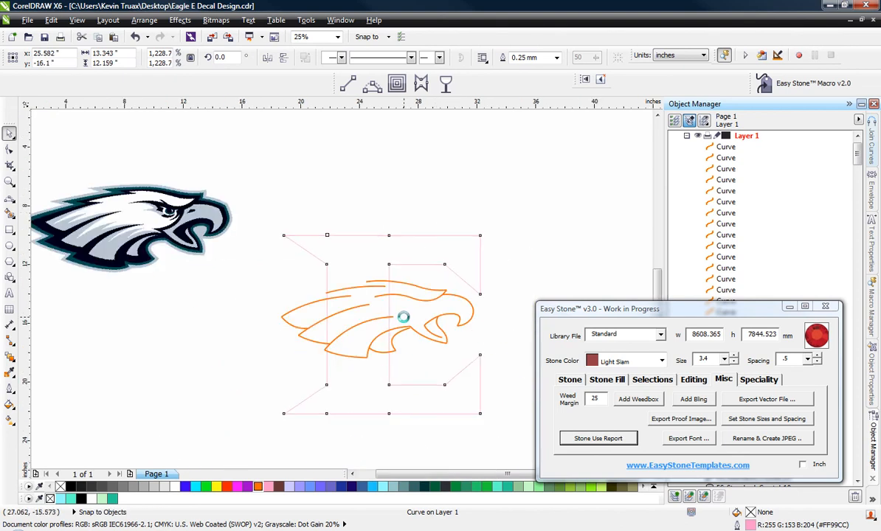
# Nudge the pink E outline right to about x 25.98 in and deselect it
pyautogui.press('Right')
pyautogui.press('Right')
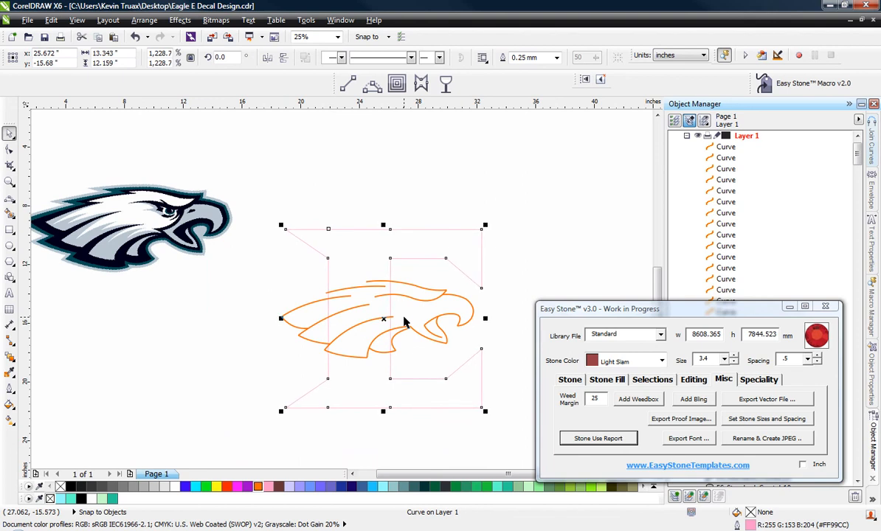
pyautogui.press('Right')
pyautogui.press('Right')
pyautogui.press('Right')
pyautogui.press('Right')
pyautogui.press('Right')
pyautogui.press('Right')
pyautogui.press('Right')
pyautogui.press('Right')
pyautogui.press('Right')
pyautogui.press('Right')
pyautogui.press('Right')
pyautogui.press('Right')
pyautogui.press('Right')
pyautogui.press('Right')
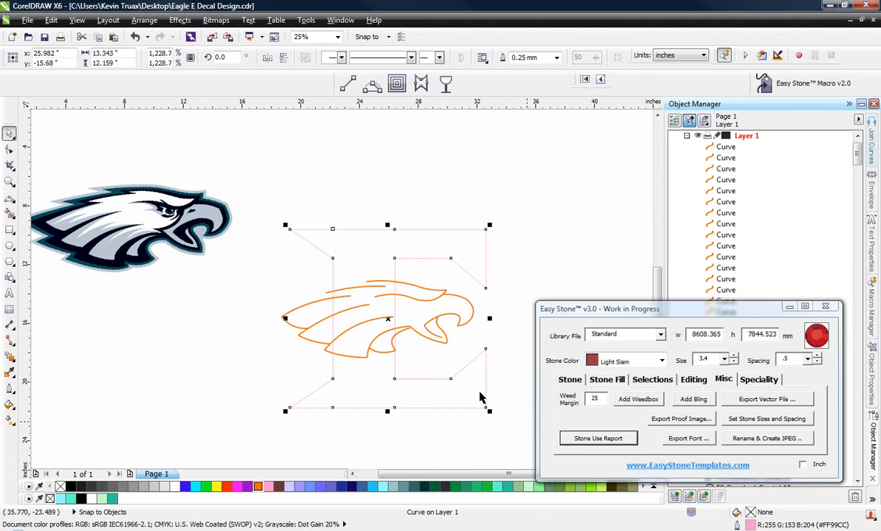
pyautogui.click(293, 200)
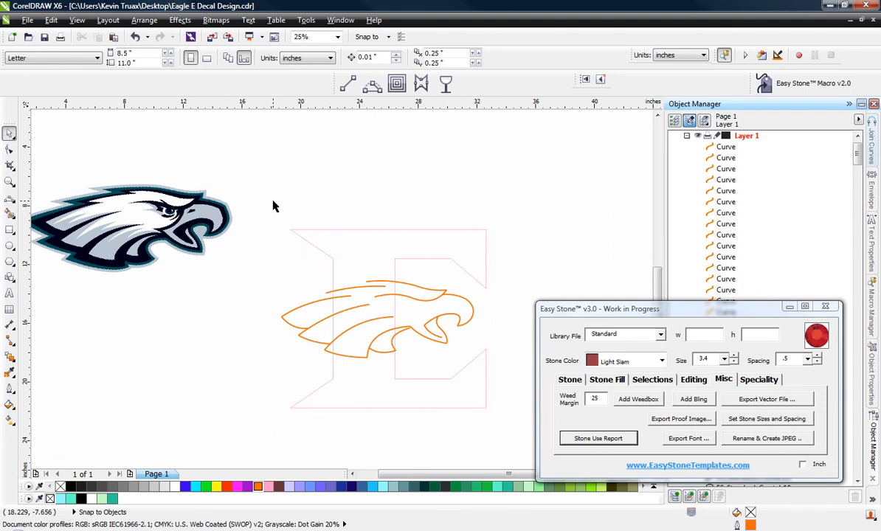
# Select the E outline with the whole eagle tracing and place a copy in the empty area to the upper right
pyautogui.moveTo(261, 203); pyautogui.dragTo(515, 449)
pyautogui.scroll(-2, 309, 284)
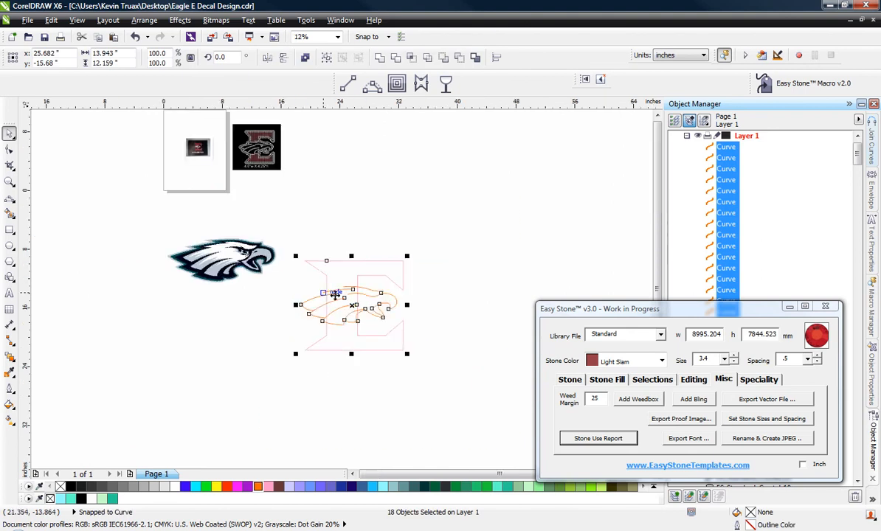
pyautogui.moveTo(356, 292); pyautogui.dragTo(573, 216)
pyautogui.scroll(-2, 216, 258)
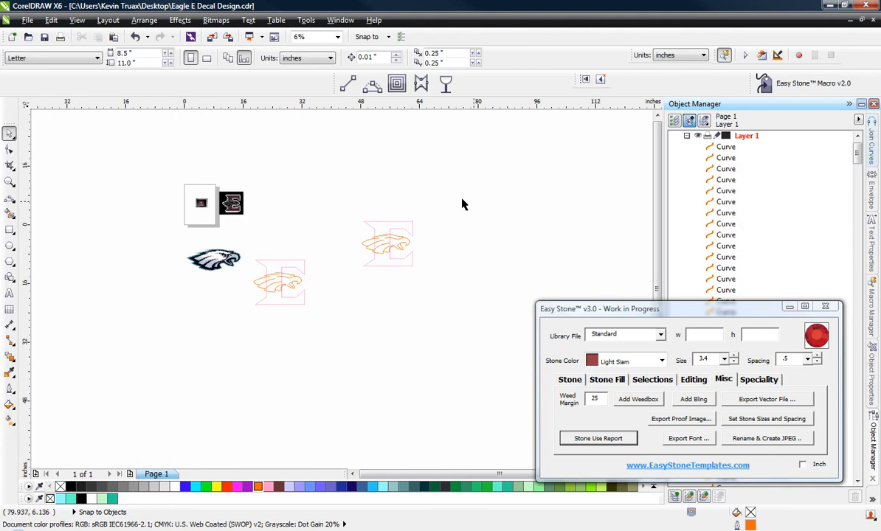
# Select the copied E and eagle design and scale it proportionally to 4.5 in wide
pyautogui.scroll(2, 464, 203)
pyautogui.scroll(2, 332, 266)
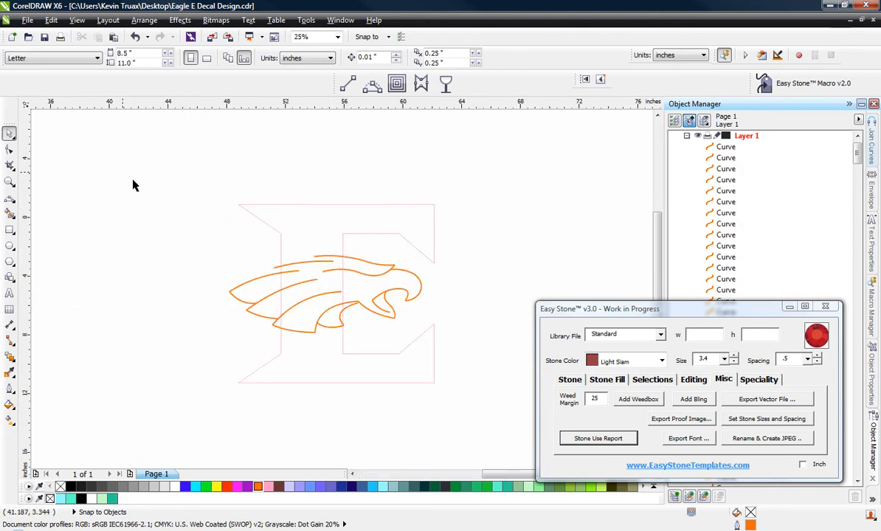
pyautogui.moveTo(195, 184); pyautogui.dragTo(462, 411)
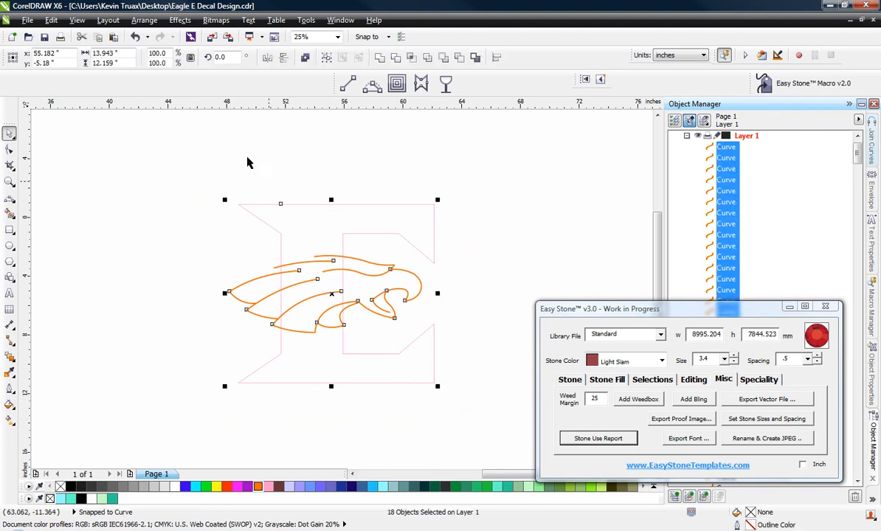
pyautogui.click(118, 54)
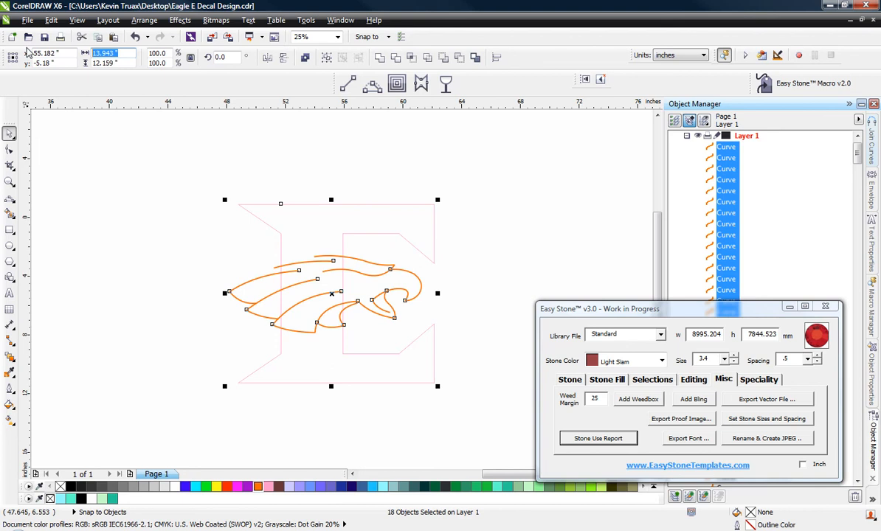
pyautogui.write('4.5')
pyautogui.press('Return')
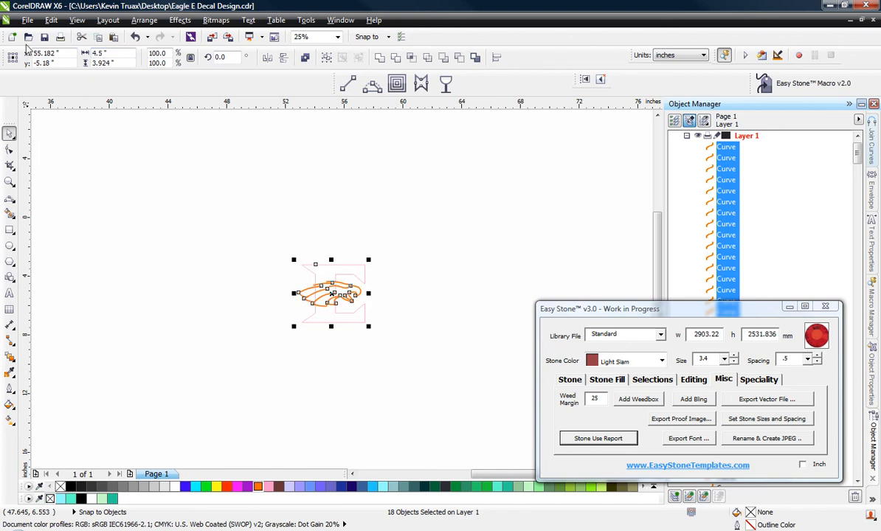
# Select only the orange eagle curves of the resized copy and give them a hairline outline
pyautogui.scroll(2, 308, 277)
pyautogui.scroll(2, 347, 306)
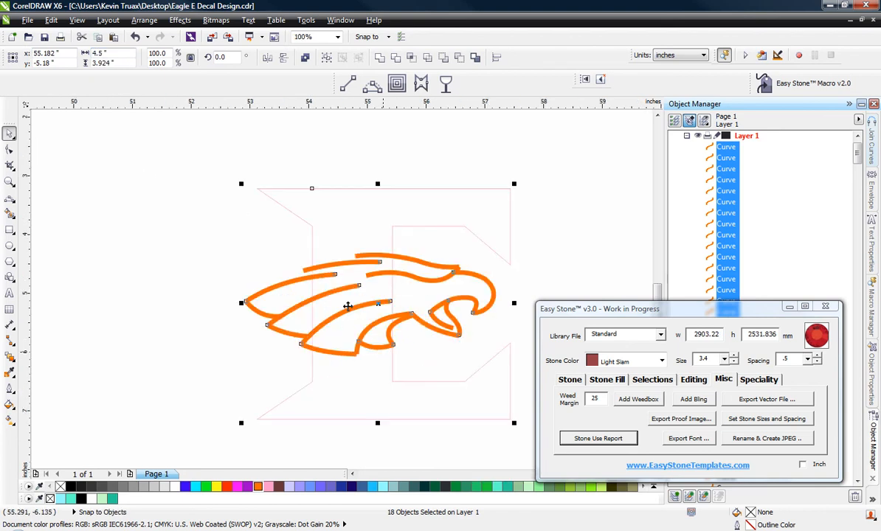
pyautogui.click(186, 230)
pyautogui.moveTo(192, 225); pyautogui.dragTo(509, 381)
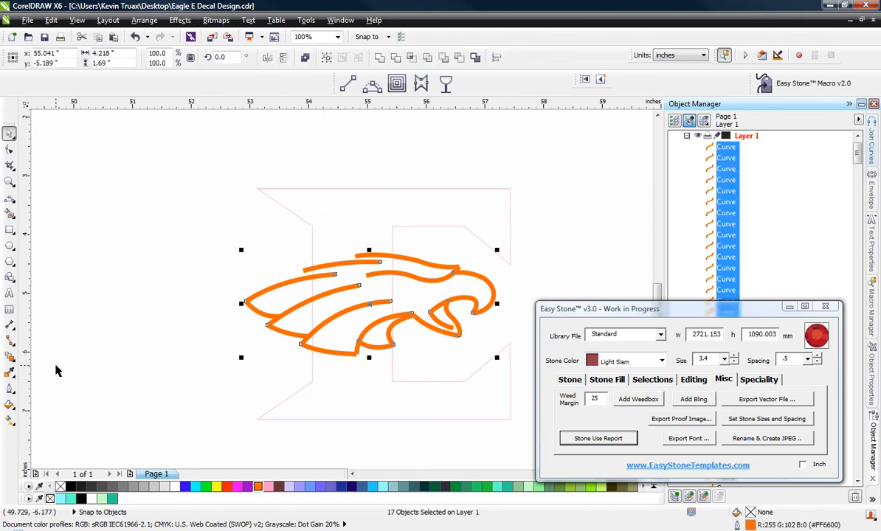
pyautogui.click(9, 391)
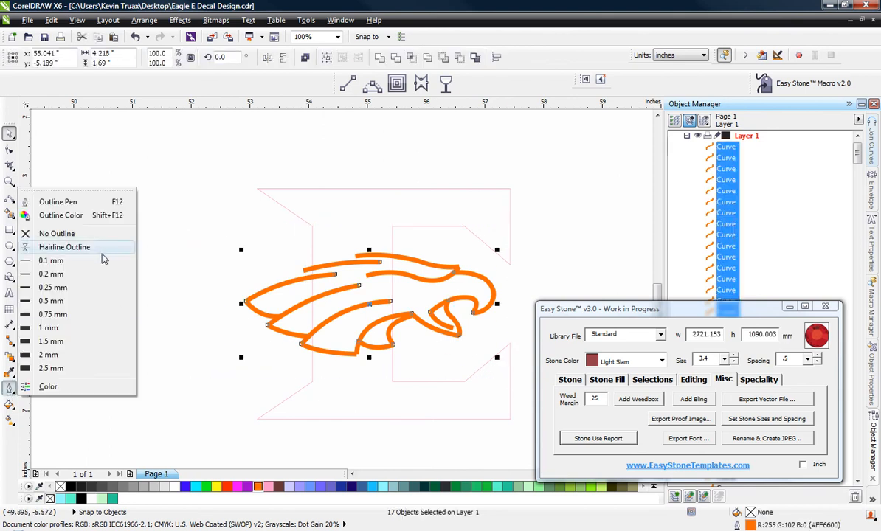
pyautogui.click(65, 248)
pyautogui.click(163, 287)
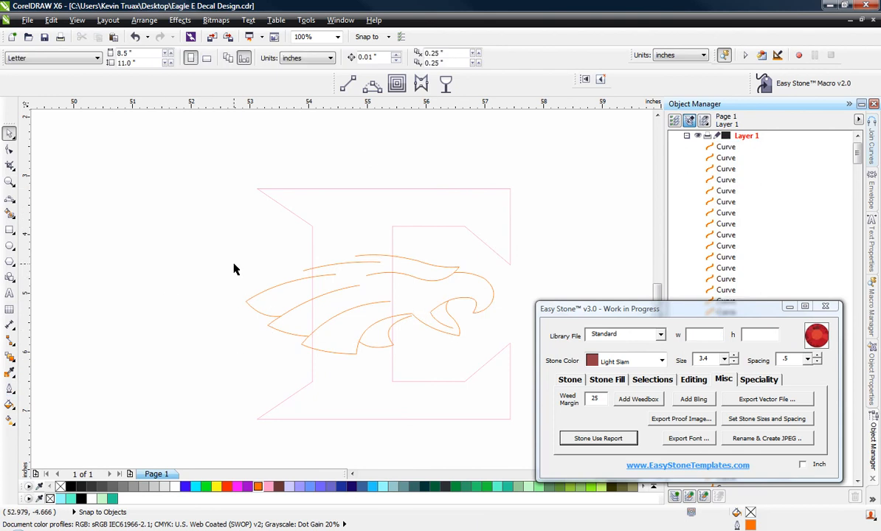
# Add Crystal stones of size 3.4 with .5 spacing along all the orange eagle curves of the resized copy
pyautogui.moveTo(186, 248); pyautogui.dragTo(505, 371)
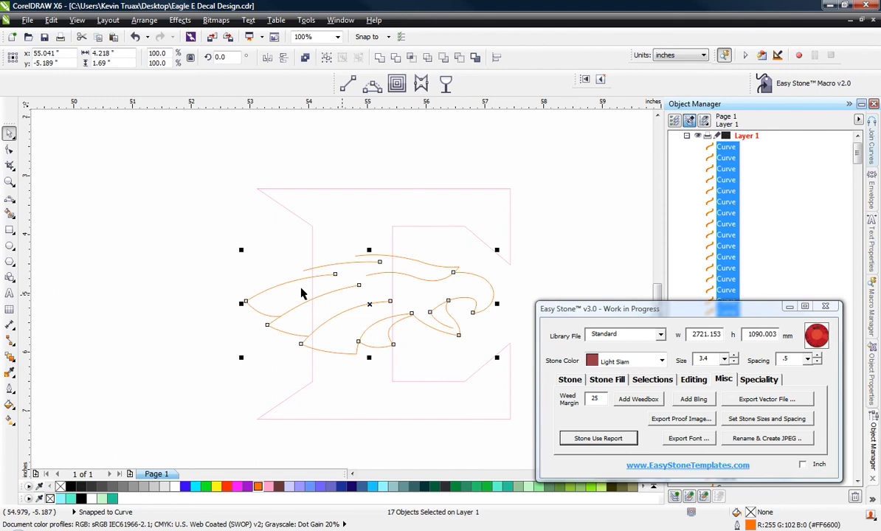
pyautogui.click(652, 355)
pyautogui.scroll(5, 649, 384)
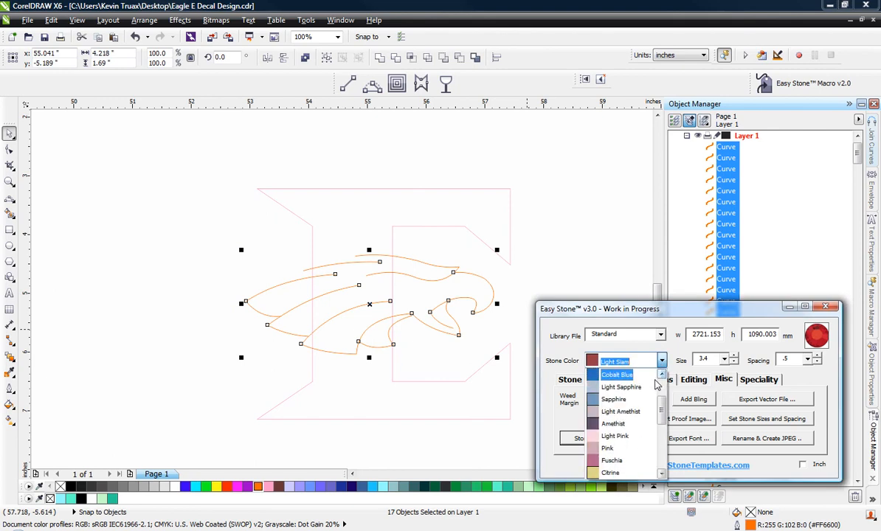
pyautogui.click(607, 370)
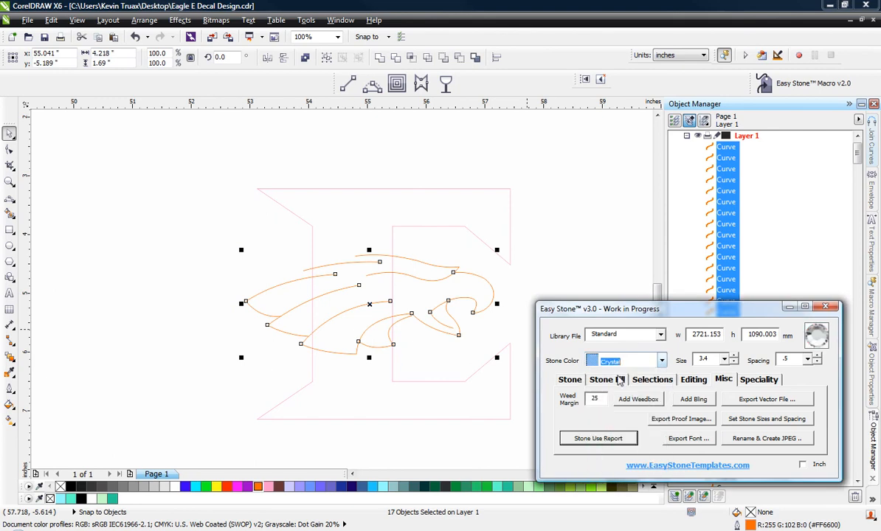
pyautogui.click(571, 381)
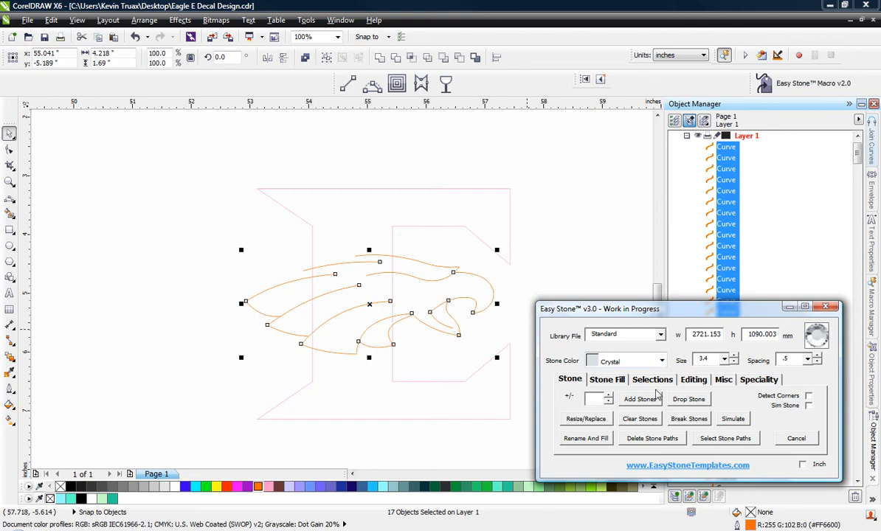
pyautogui.click(645, 406)
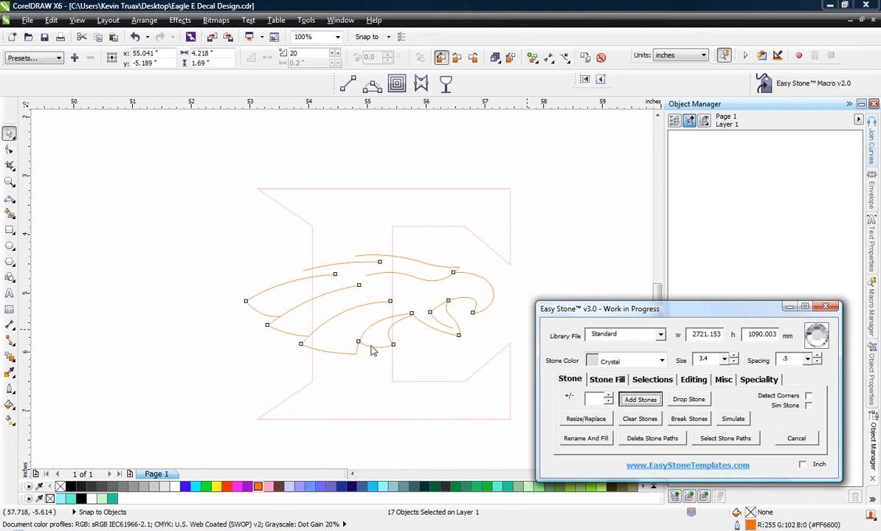
pyautogui.click(152, 310)
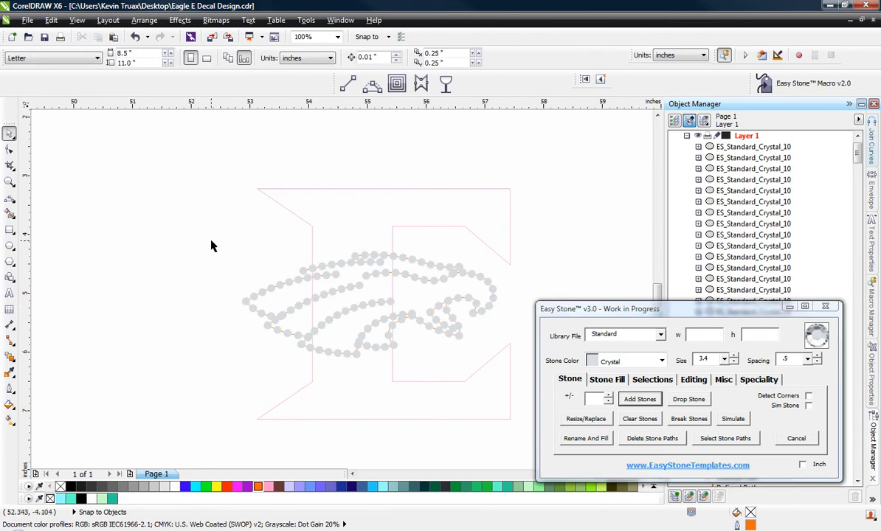
# Delete the stone paths under the eagle's stones and run Check Spacing on the stones to remove overlapping ones
pyautogui.moveTo(205, 237); pyautogui.dragTo(515, 371)
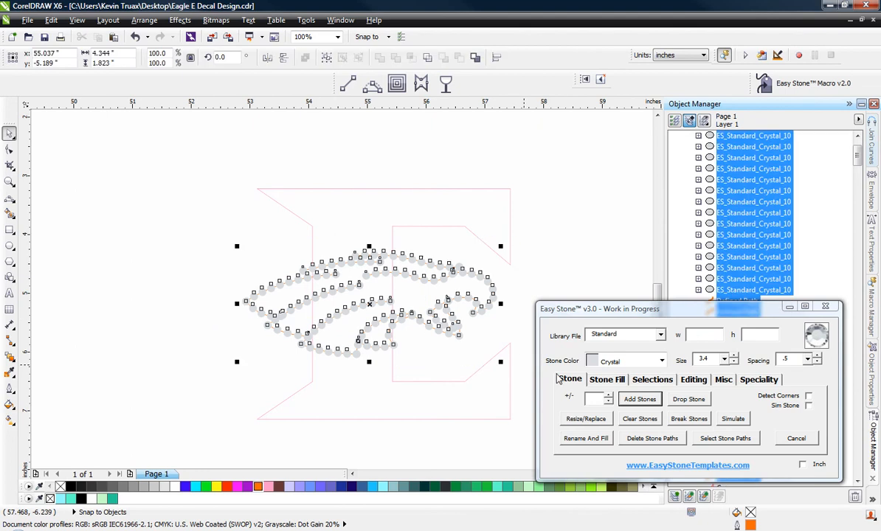
pyautogui.click(669, 439)
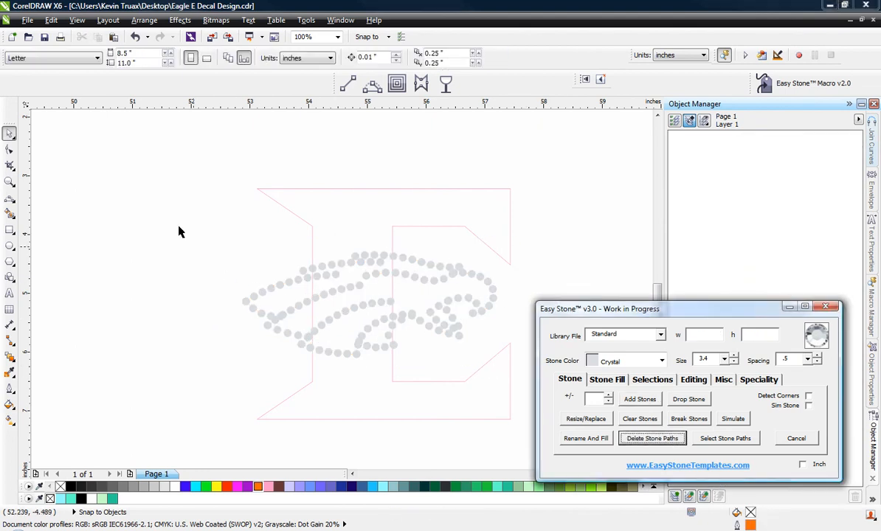
pyautogui.moveTo(174, 219); pyautogui.dragTo(529, 371)
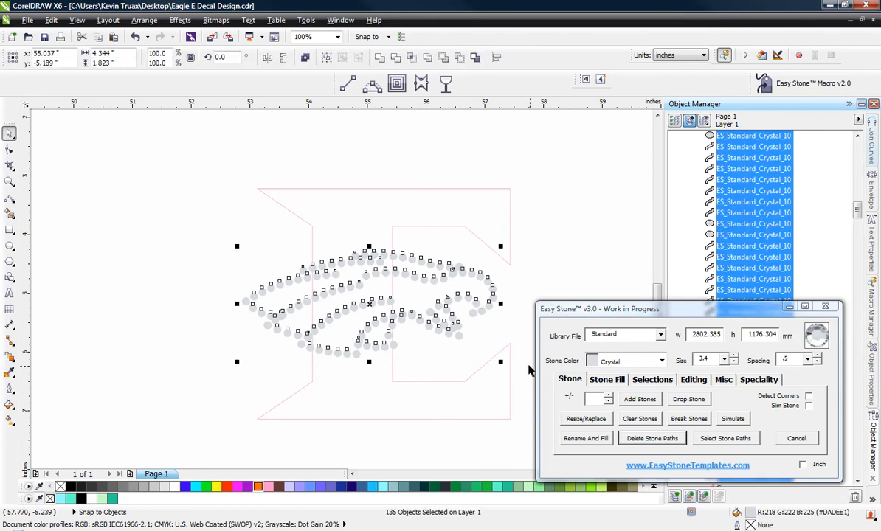
pyautogui.click(694, 379)
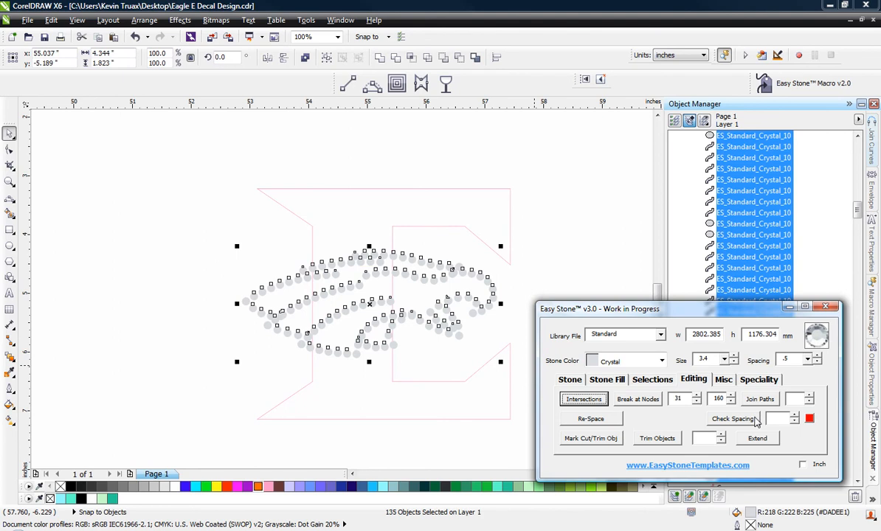
pyautogui.click(753, 419)
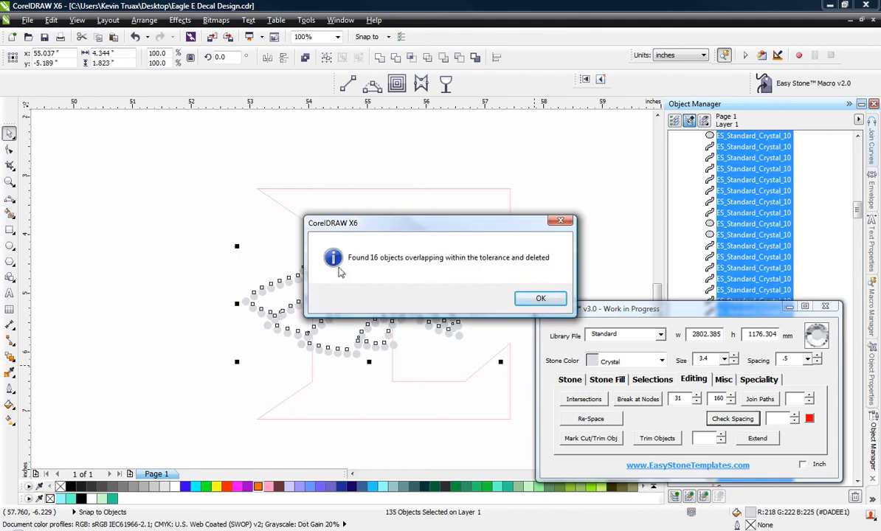
pyautogui.click(539, 298)
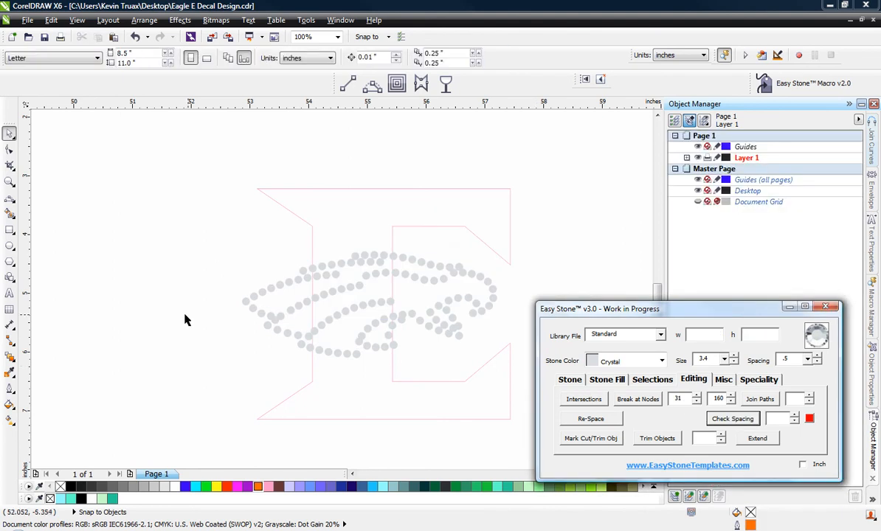
pyautogui.rightClick(375, 397)
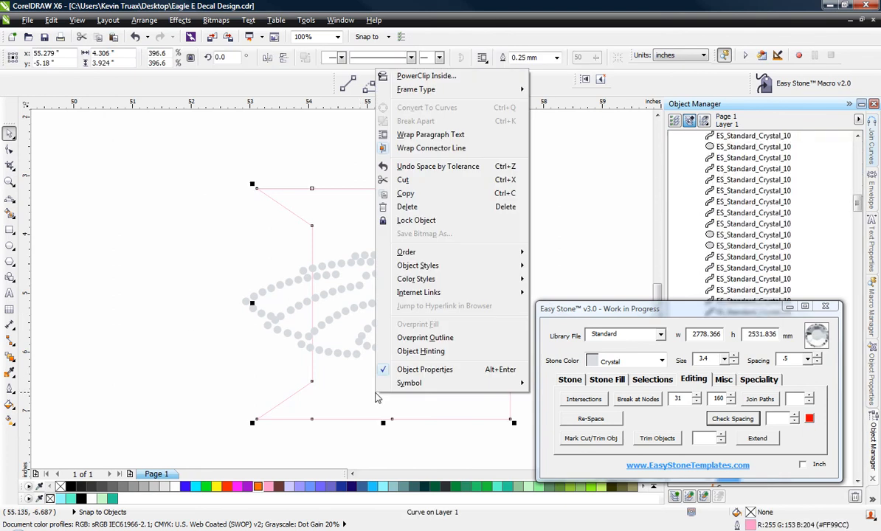
pyautogui.click(275, 248)
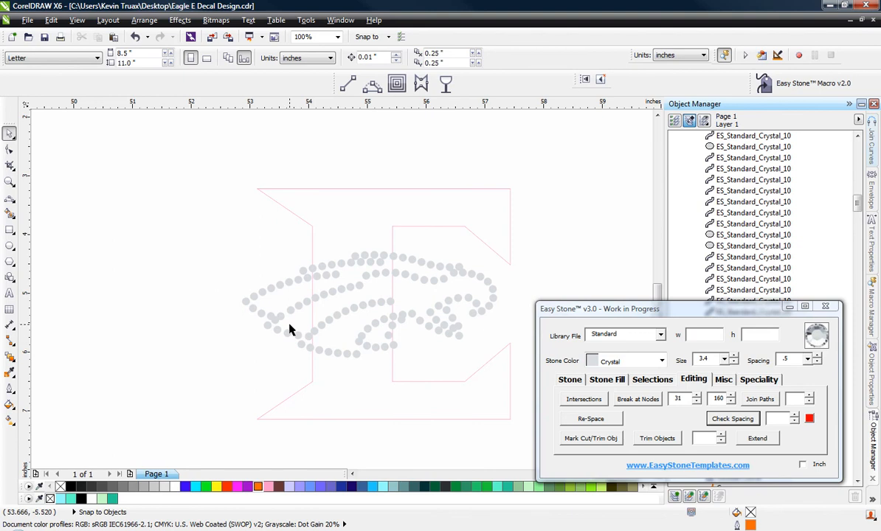
# Move the rightmost of the three overlapping stones at the eagle's rear feather junction slightly up and right, clear of its neighbor
pyautogui.scroll(5, 289, 330)
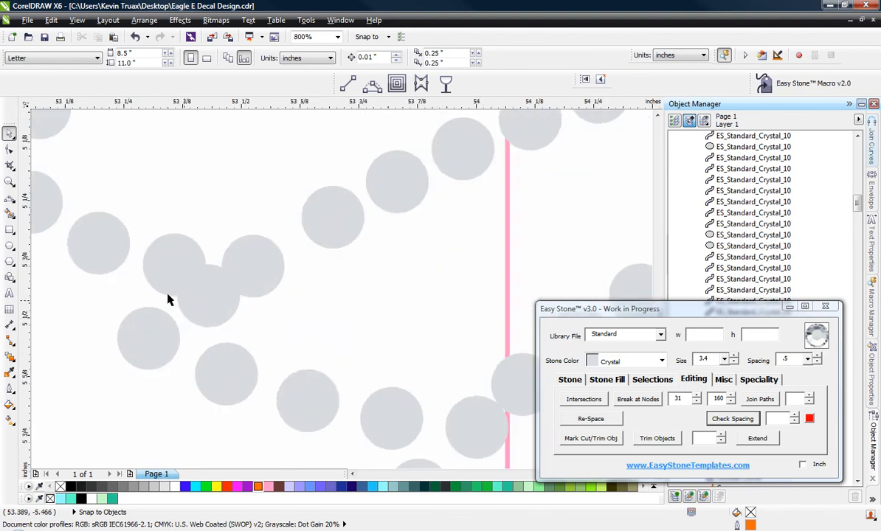
pyautogui.scroll(1, 204, 250)
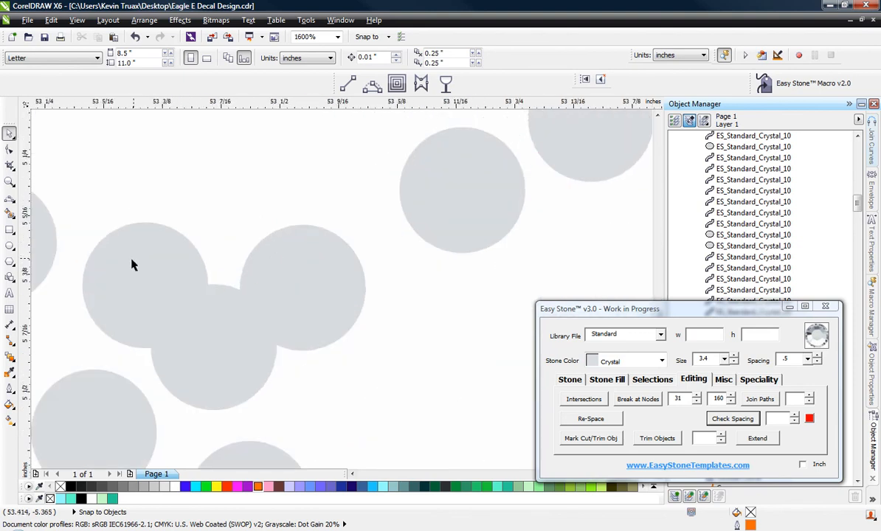
pyautogui.click(294, 285)
pyautogui.moveTo(283, 275); pyautogui.dragTo(319, 259)
pyautogui.scroll(-3, 318, 260)
pyautogui.click(197, 255)
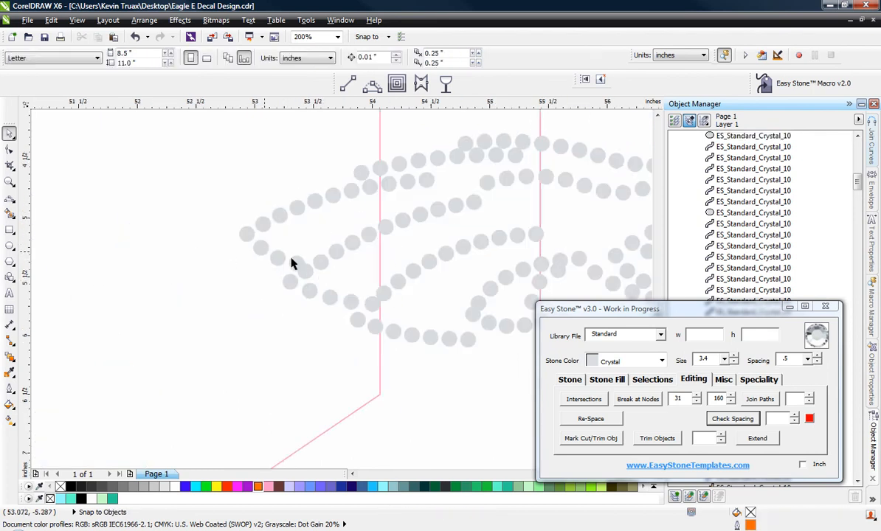
# Shift the four stones from the rear feather junction out to the eagle's rear tip slightly left, clear of the overlapped junction stone
pyautogui.scroll(3, 289, 258)
pyautogui.scroll(-2, 255, 269)
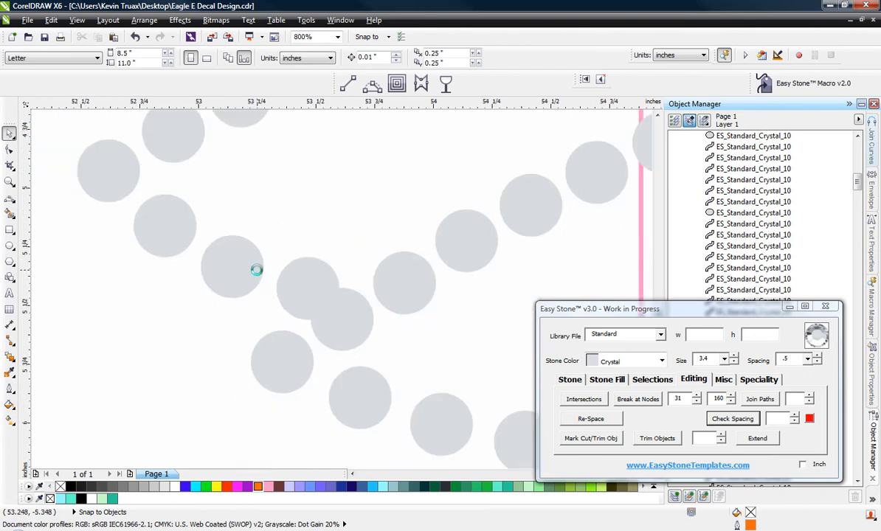
pyautogui.scroll(1, 205, 220)
pyautogui.click(337, 338)
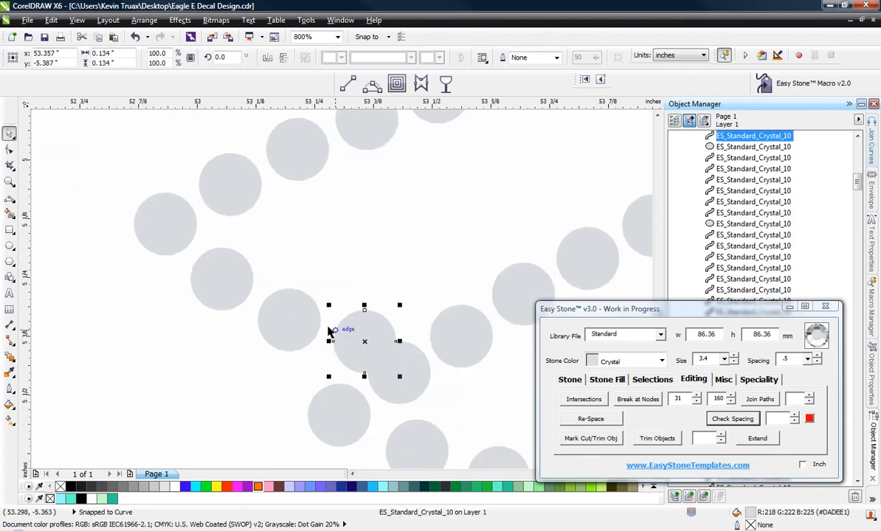
pyautogui.keyDown('shift'); pyautogui.click(297, 317); pyautogui.keyUp('shift')
pyautogui.keyDown('shift'); pyautogui.click(217, 279); pyautogui.keyUp('shift')
pyautogui.keyDown('shift'); pyautogui.click(142, 218); pyautogui.keyUp('shift')
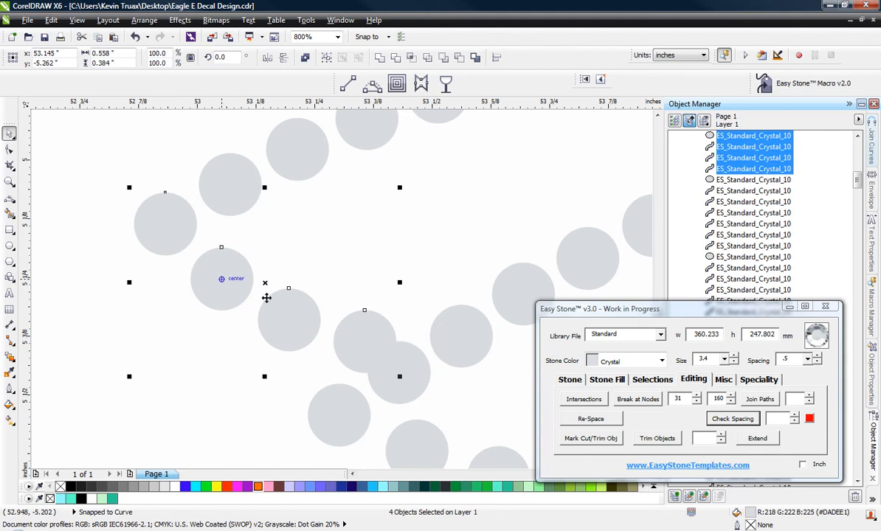
pyautogui.scroll(1, 354, 341)
pyautogui.moveTo(351, 341); pyautogui.dragTo(292, 330)
pyautogui.scroll(-1, 435, 343)
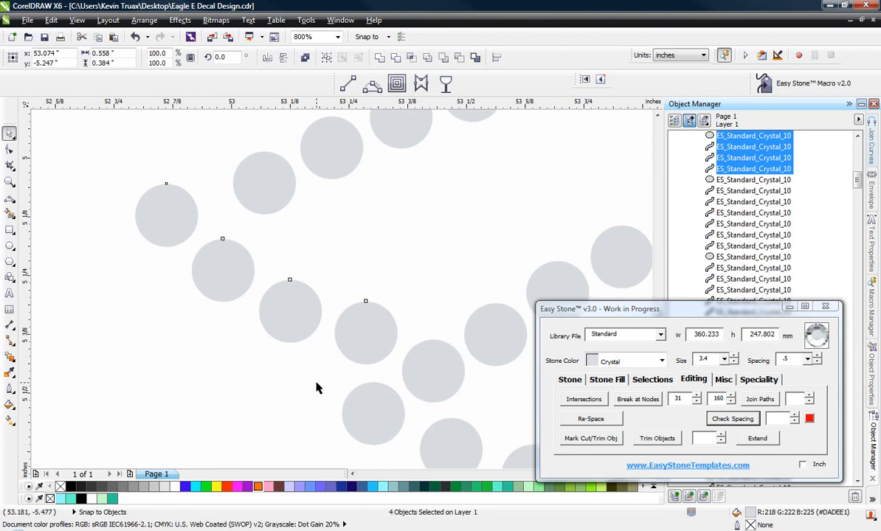
pyautogui.click(317, 387)
pyautogui.scroll(-1, 317, 387)
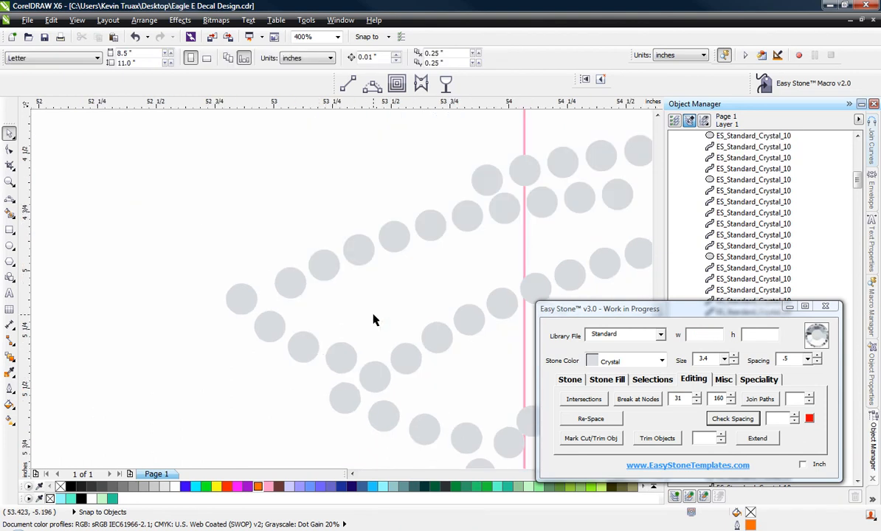
# Move the rear tip stone and the next two stones on its lower edge slightly up and right to even out their spacing
pyautogui.scroll(1, 266, 337)
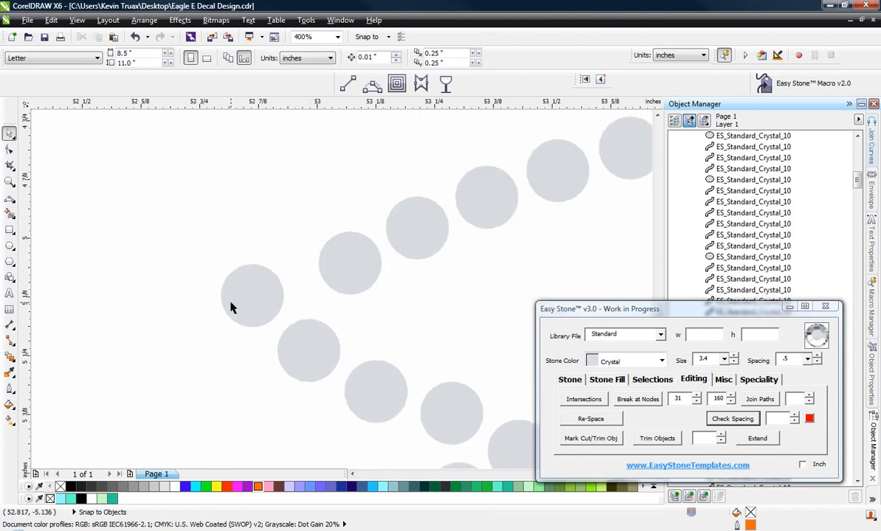
pyautogui.scroll(-2, 317, 313)
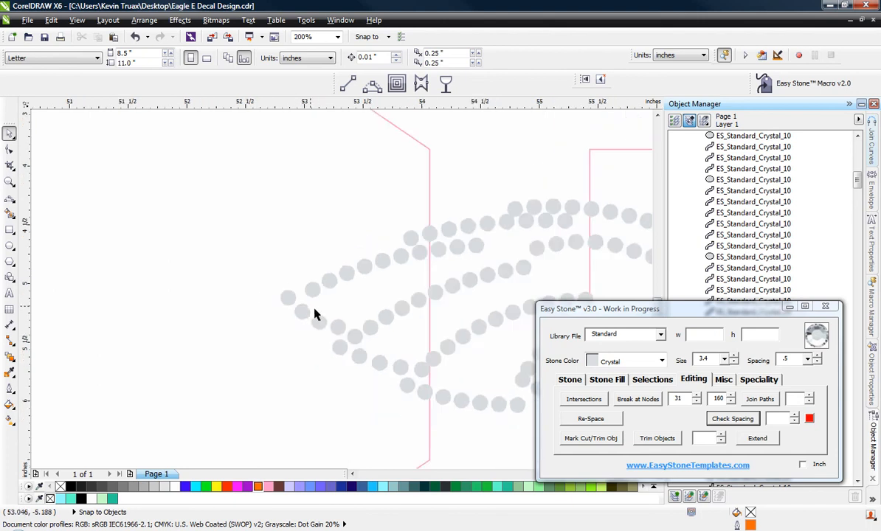
pyautogui.scroll(2, 314, 310)
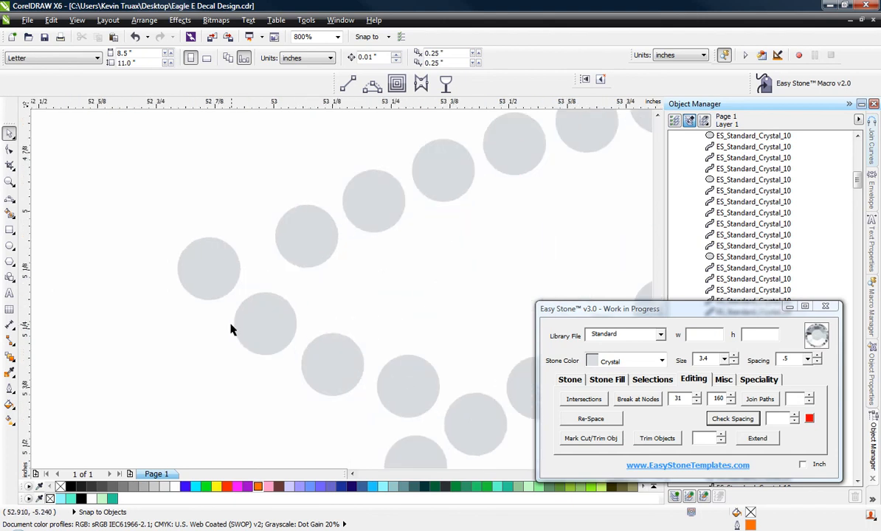
pyautogui.click(319, 348)
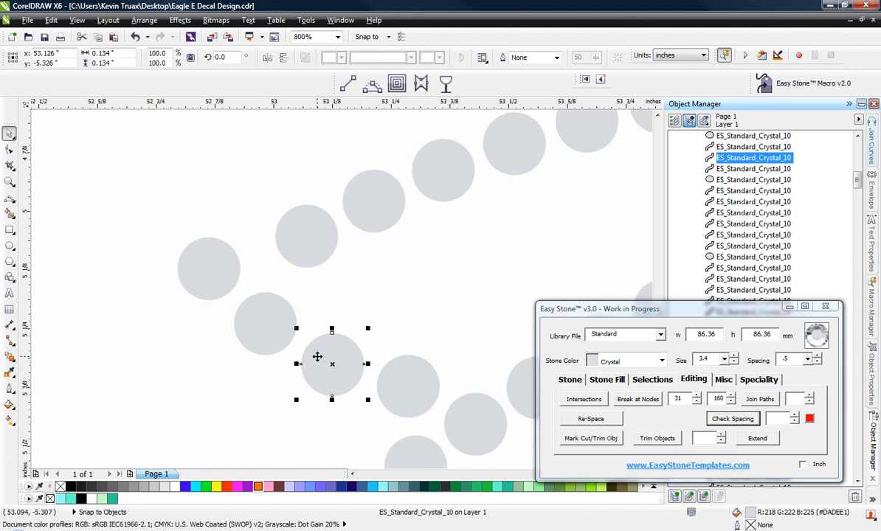
pyautogui.scroll(1, 317, 357)
pyautogui.moveTo(319, 357); pyautogui.dragTo(340, 338)
pyautogui.moveTo(213, 293); pyautogui.dragTo(247, 278)
pyautogui.moveTo(124, 228); pyautogui.dragTo(187, 215)
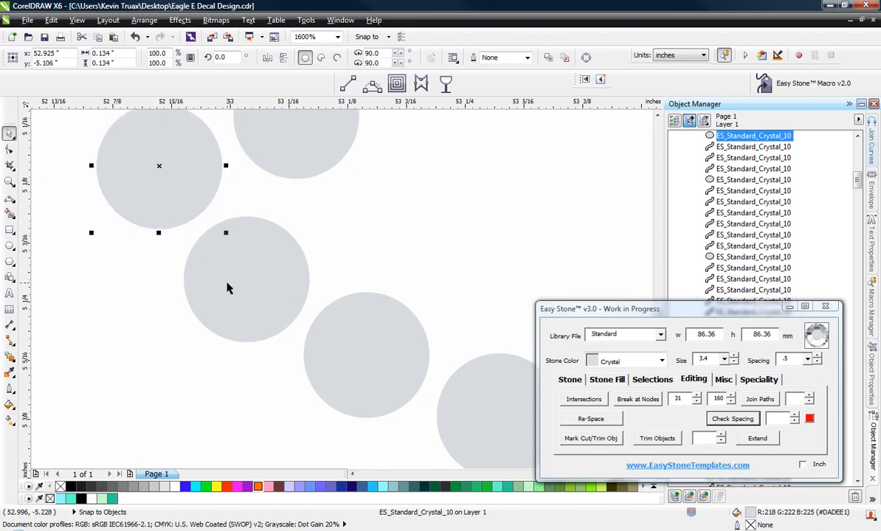
pyautogui.scroll(-2, 227, 289)
pyautogui.click(231, 176)
pyautogui.scroll(2, 245, 235)
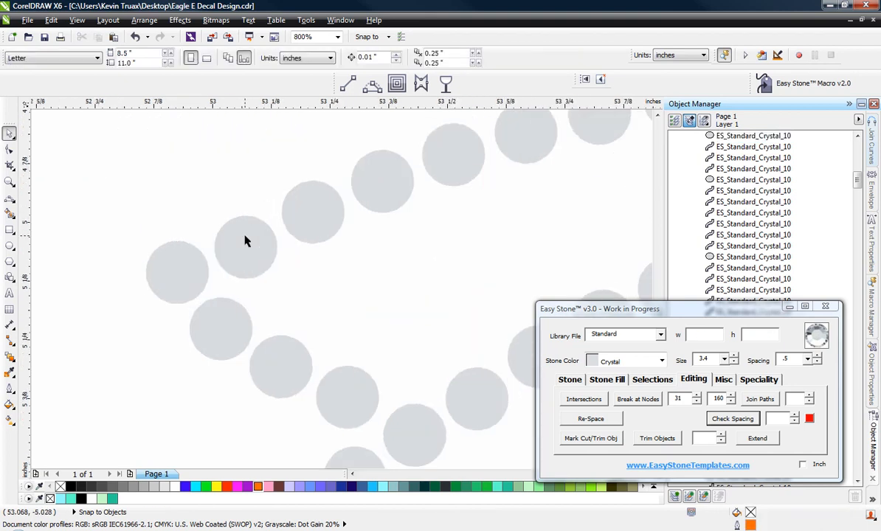
# Nudge the first two stones on the upper edge beside the rear tip so they are evenly spaced
pyautogui.moveTo(266, 259)
pyautogui.mouseDown()
pyautogui.moveTo(251, 235)
pyautogui.moveTo(266, 248)
pyautogui.mouseUp()
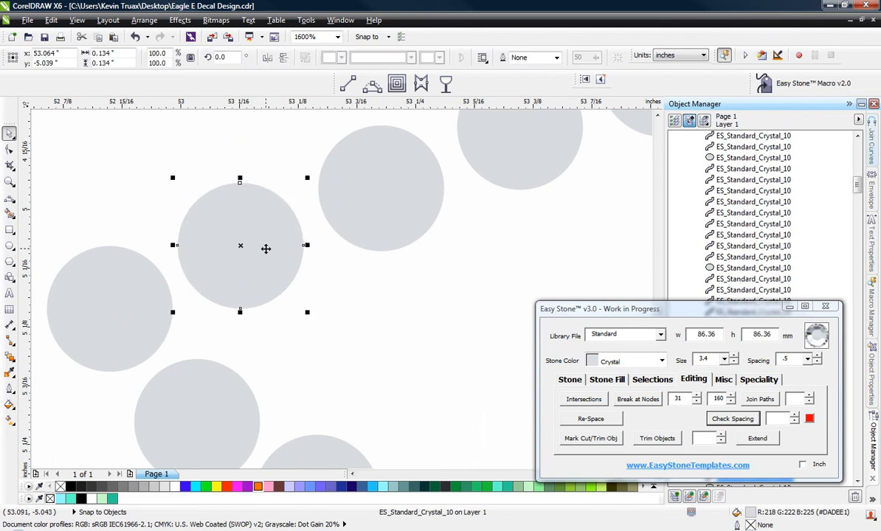
pyautogui.scroll(-1, 266, 249)
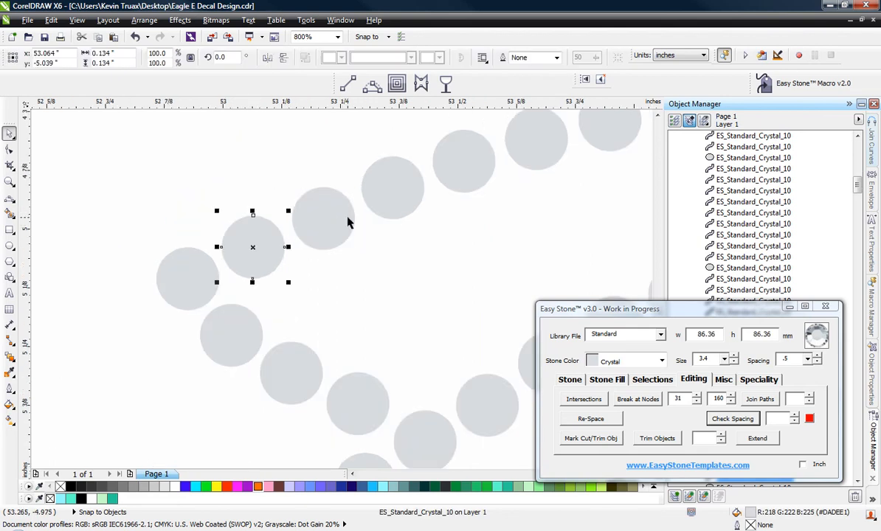
pyautogui.scroll(1, 349, 222)
pyautogui.moveTo(330, 250); pyautogui.dragTo(325, 249)
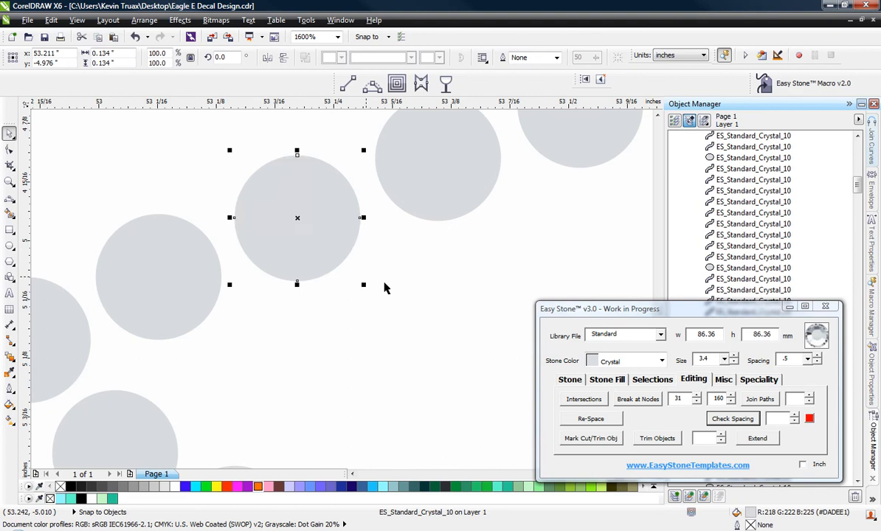
pyautogui.click(384, 288)
pyautogui.scroll(-2, 380, 295)
pyautogui.scroll(-1, 186, 294)
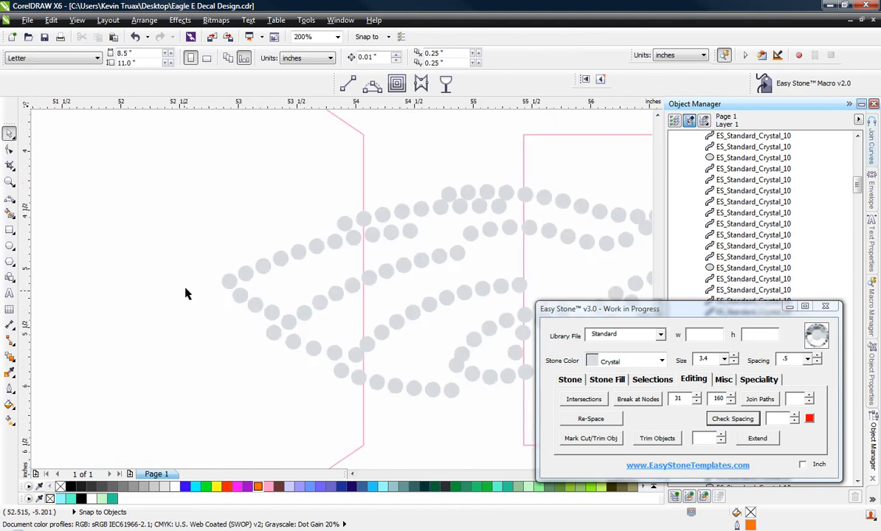
# Fine-tune the two lower-edge stones just before the rear feather junction to even out their spacing
pyautogui.scroll(3, 245, 299)
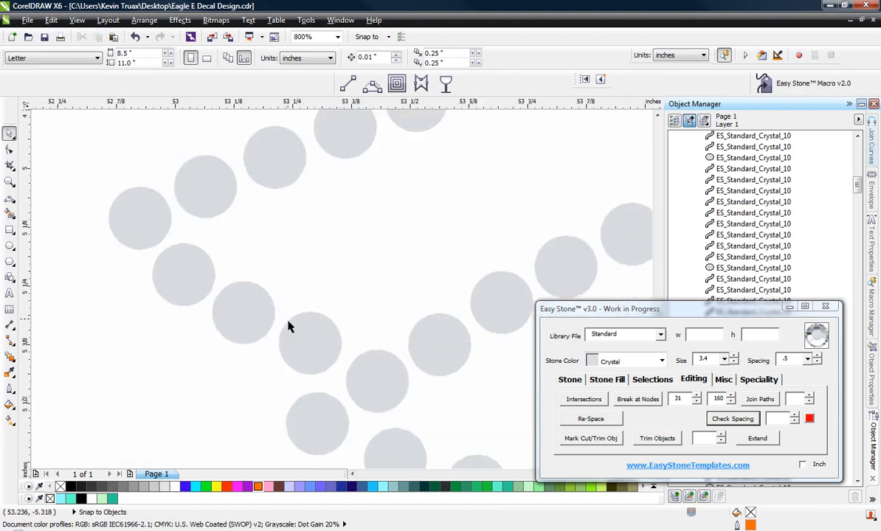
pyautogui.click(292, 344)
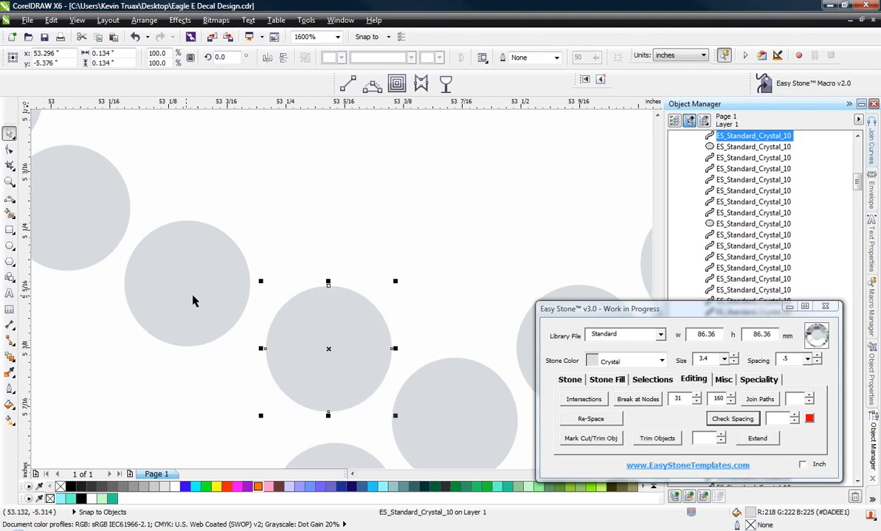
pyautogui.moveTo(193, 300); pyautogui.dragTo(201, 297)
pyautogui.scroll(-1, 260, 337)
pyautogui.click(146, 351)
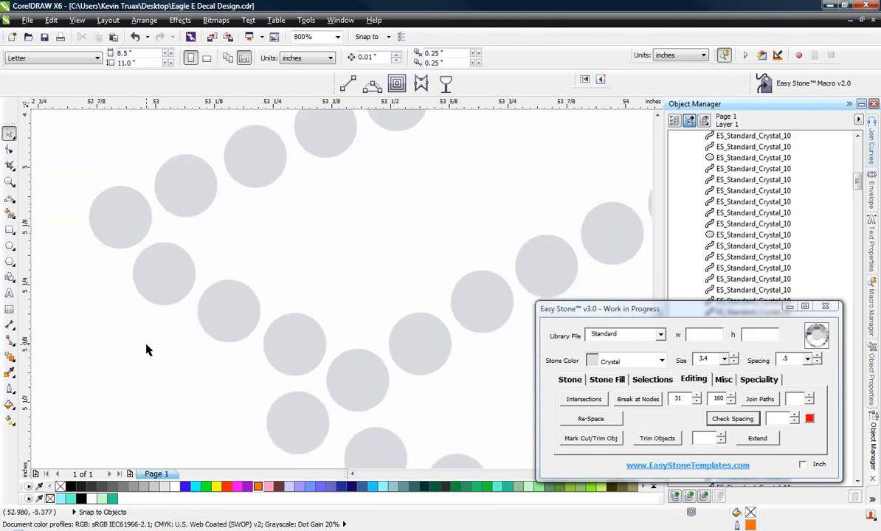
pyautogui.scroll(-2, 146, 350)
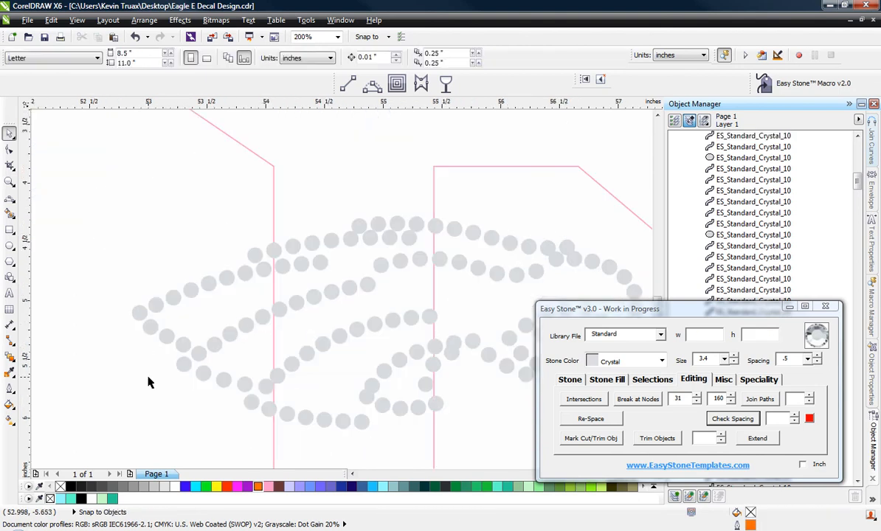
# Move the stone at the second feather junction slightly down and left, clear of the stone beside the pink line
pyautogui.scroll(2, 264, 407)
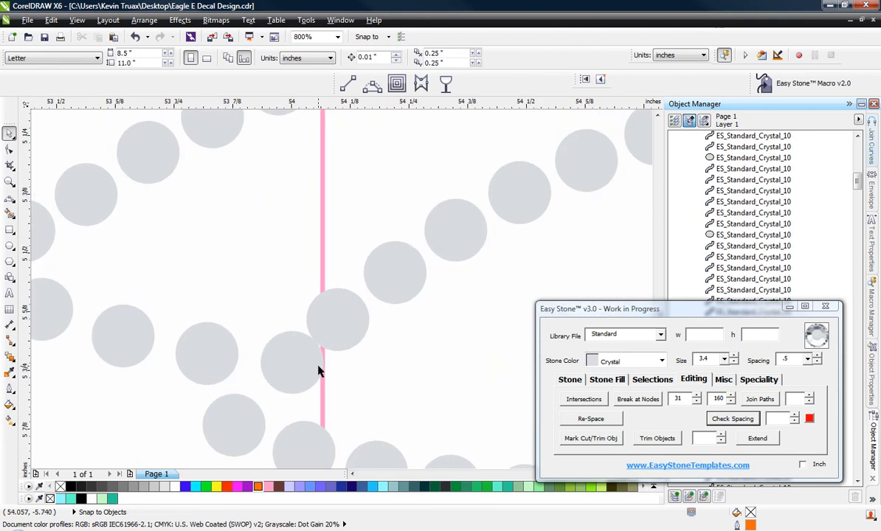
pyautogui.scroll(1, 301, 366)
pyautogui.moveTo(298, 373)
pyautogui.mouseDown()
pyautogui.moveTo(273, 384)
pyautogui.moveTo(287, 382)
pyautogui.mouseUp()
pyautogui.click(232, 258)
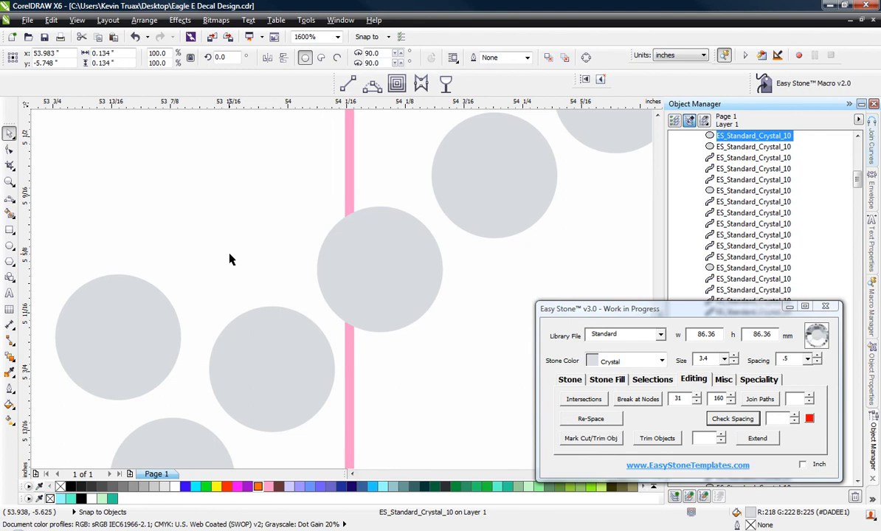
pyautogui.scroll(-1, 365, 270)
pyautogui.scroll(-1, 53, 226)
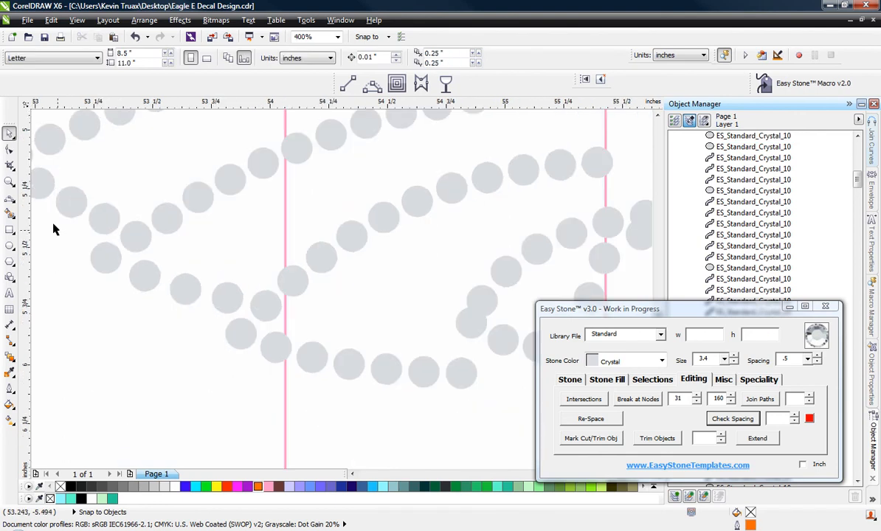
pyautogui.scroll(1, 51, 224)
pyautogui.scroll(-1, 61, 224)
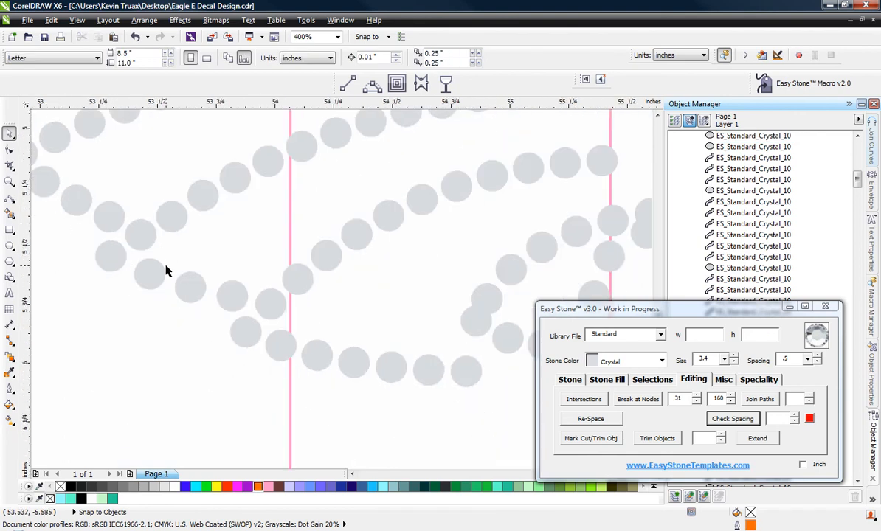
# Move the overlapping stone at the lower feather loop's rear corner down and left, and nudge the stone to its right slightly down
pyautogui.scroll(2, 515, 345)
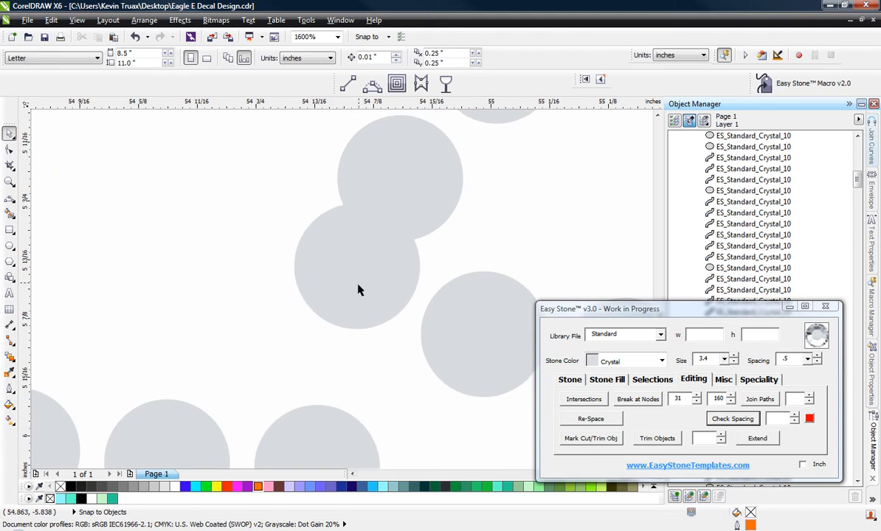
pyautogui.moveTo(358, 290); pyautogui.dragTo(343, 338)
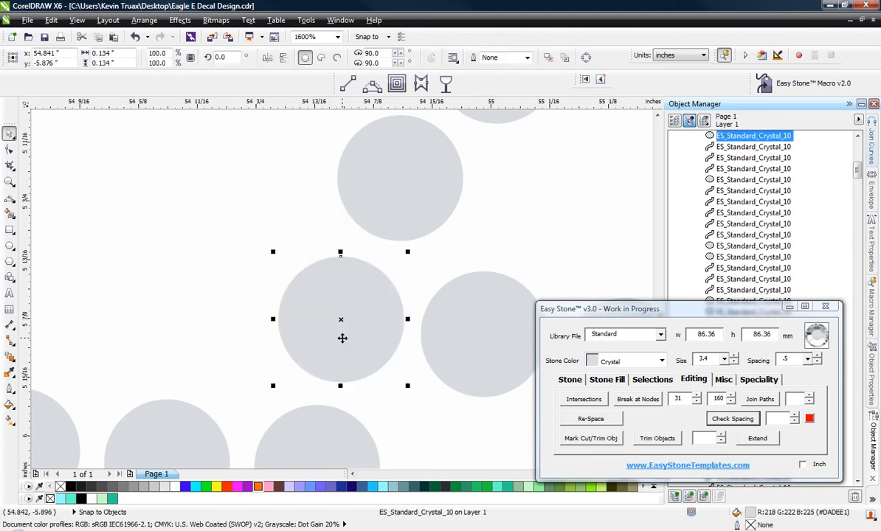
pyautogui.click(228, 307)
pyautogui.scroll(-2, 204, 297)
pyautogui.scroll(2, 296, 299)
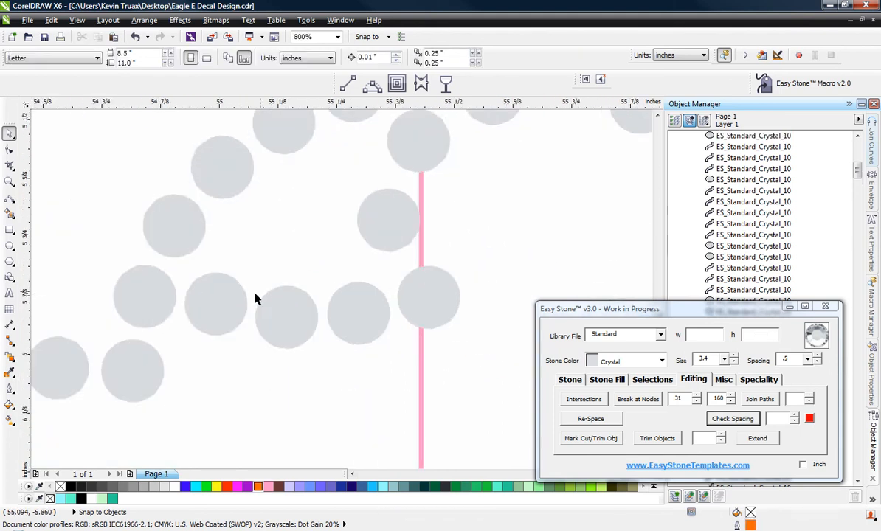
pyautogui.moveTo(162, 308); pyautogui.dragTo(160, 318)
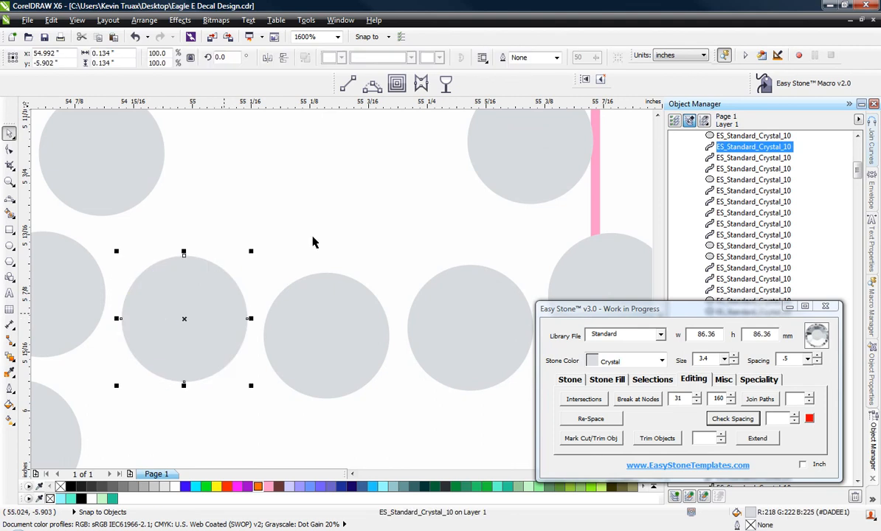
pyautogui.click(325, 190)
pyautogui.scroll(-2, 274, 377)
# Move the single stone on the loop's front edge slightly right, in line with the stones above and below it
pyautogui.scroll(2, 341, 281)
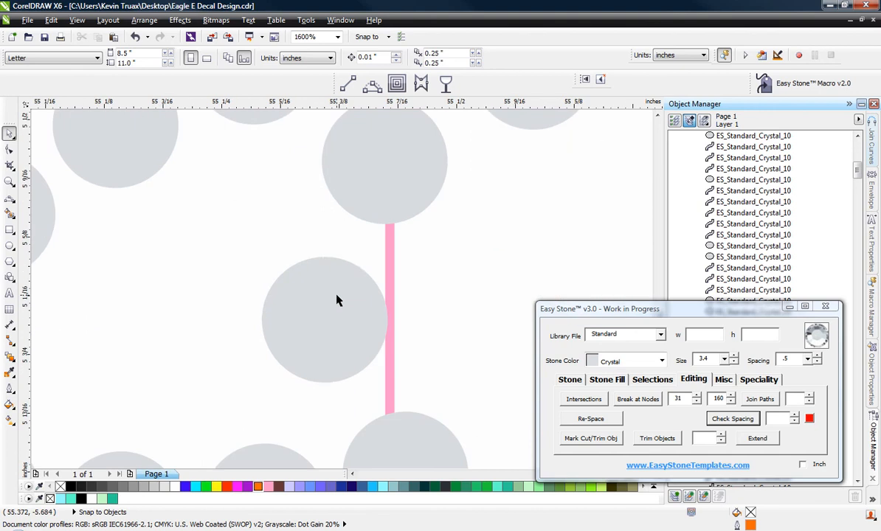
pyautogui.moveTo(332, 314); pyautogui.dragTo(366, 312)
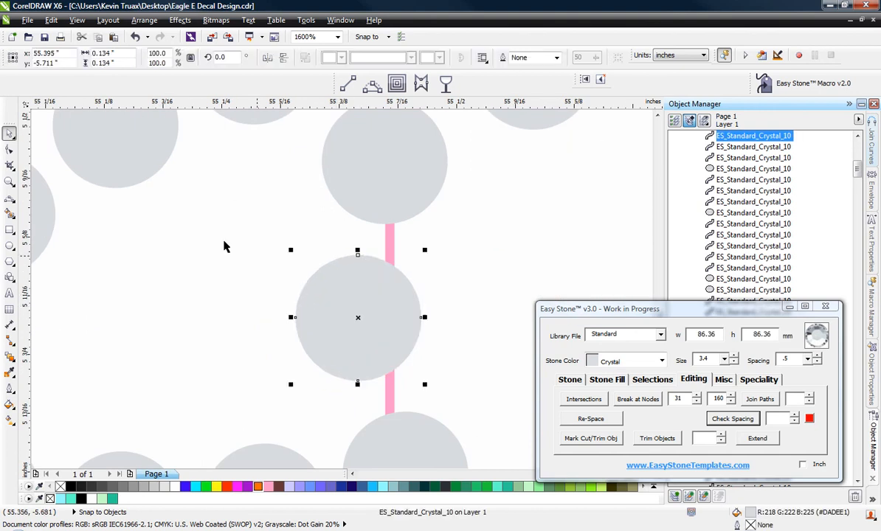
pyautogui.click(321, 197)
pyautogui.scroll(-3, 318, 266)
# Move the lower of the two overlapping stones right of the pink line straight down, and nudge the adjacent stone on the line slightly right
pyautogui.scroll(3, 325, 230)
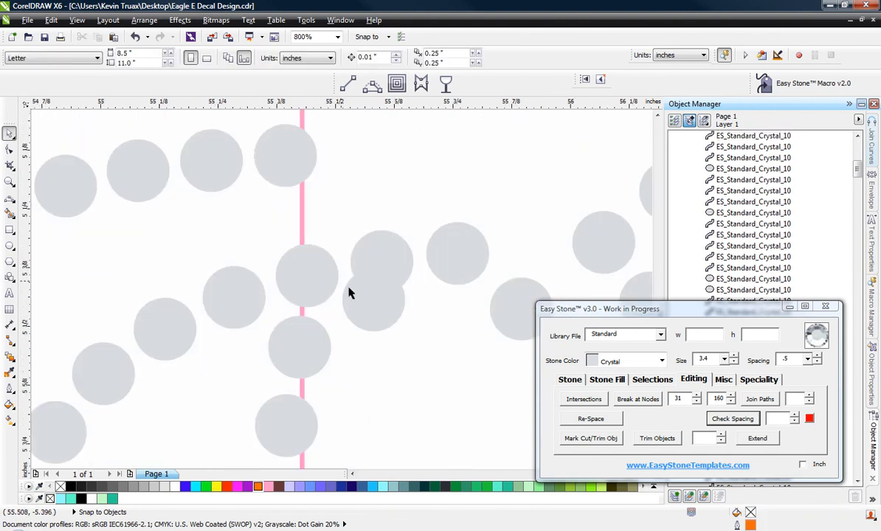
pyautogui.moveTo(387, 309); pyautogui.dragTo(388, 367)
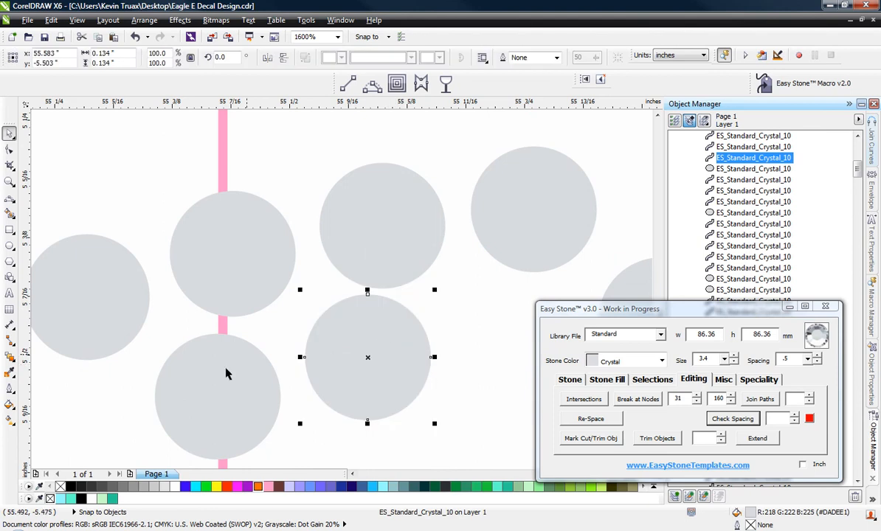
pyautogui.click(210, 382)
pyautogui.moveTo(216, 381); pyautogui.dragTo(222, 382)
pyautogui.scroll(-2, 253, 275)
# Fine-tune the separated stone right of the pink line so it sits evenly between its upper and left neighbors
pyautogui.scroll(2, 289, 304)
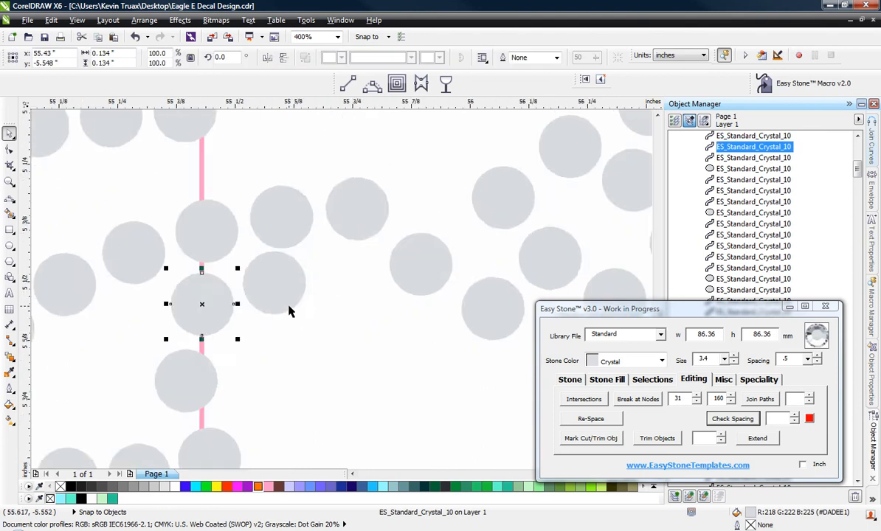
pyautogui.moveTo(288, 304)
pyautogui.mouseDown()
pyautogui.moveTo(289, 324)
pyautogui.moveTo(278, 294)
pyautogui.mouseUp()
pyautogui.click(287, 321)
pyautogui.click(272, 318)
pyautogui.click(390, 354)
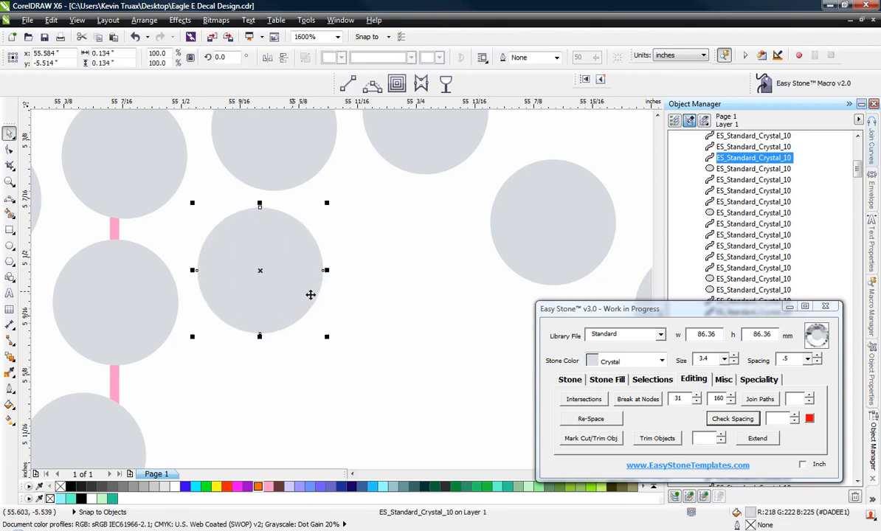
pyautogui.click(422, 293)
pyautogui.scroll(-2, 286, 215)
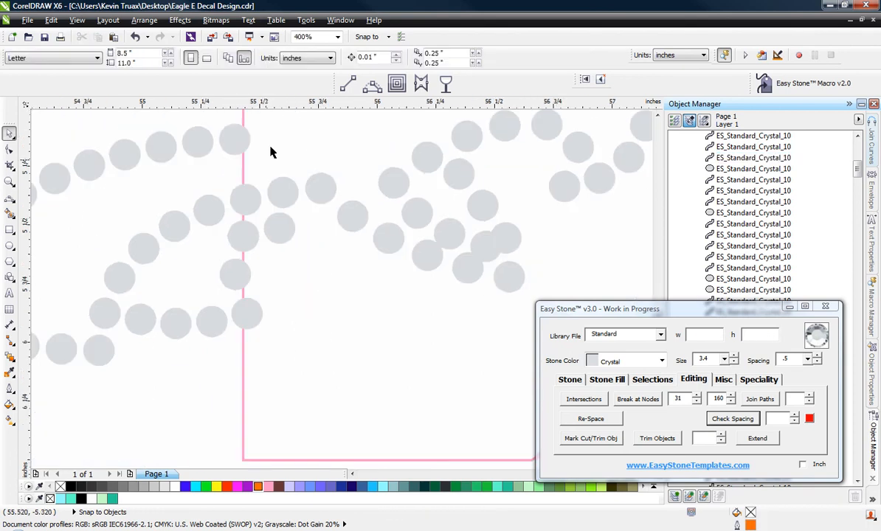
pyautogui.scroll(2, 484, 241)
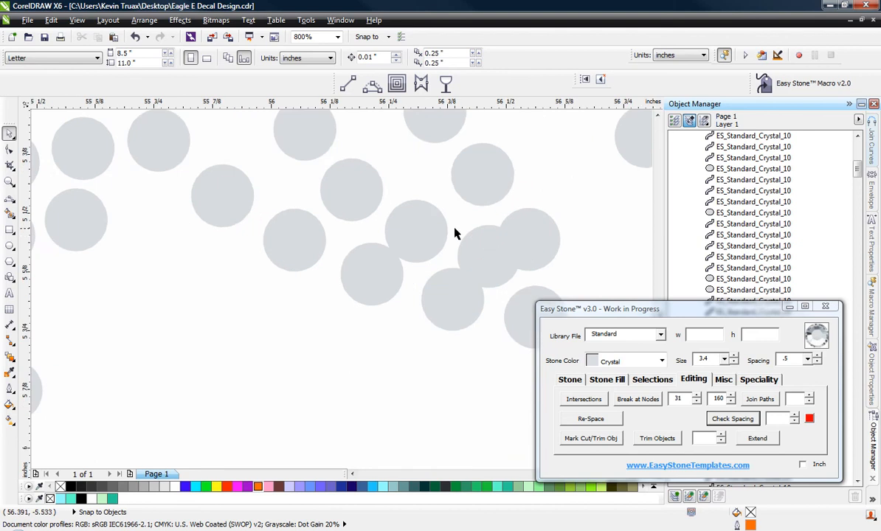
# Duplicate the stone beside the gap in the row right of the pink line and place the copy in the gap
pyautogui.scroll(-3, 326, 255)
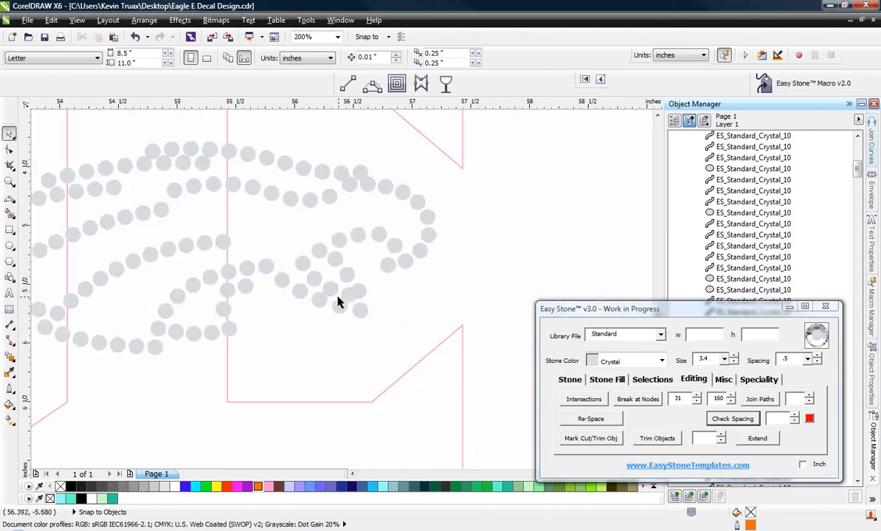
pyautogui.scroll(2, 326, 290)
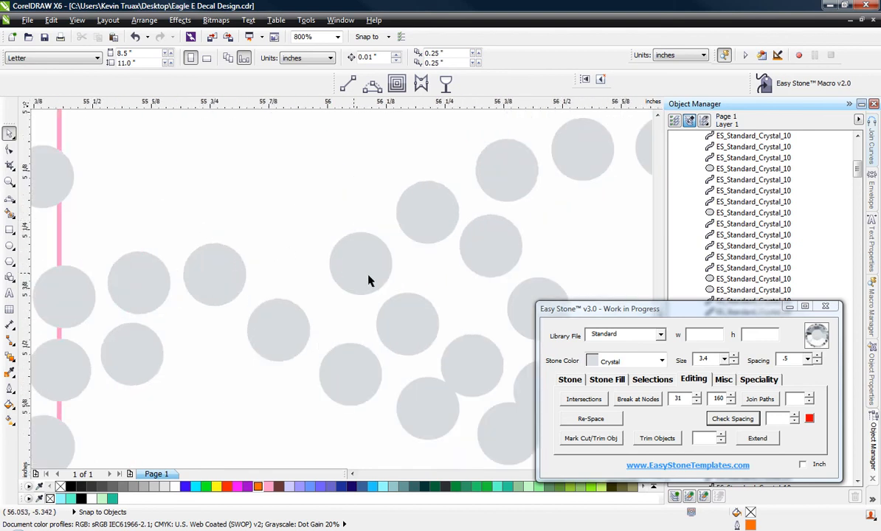
pyautogui.scroll(1, 357, 264)
pyautogui.moveTo(356, 263); pyautogui.dragTo(242, 263)
# Move the original stone up to continue the row's curve, and shift the next two stones of the diagonal below it up and left
pyautogui.moveTo(378, 290); pyautogui.dragTo(371, 234)
pyautogui.moveTo(456, 356); pyautogui.dragTo(418, 307)
pyautogui.scroll(-1, 354, 295)
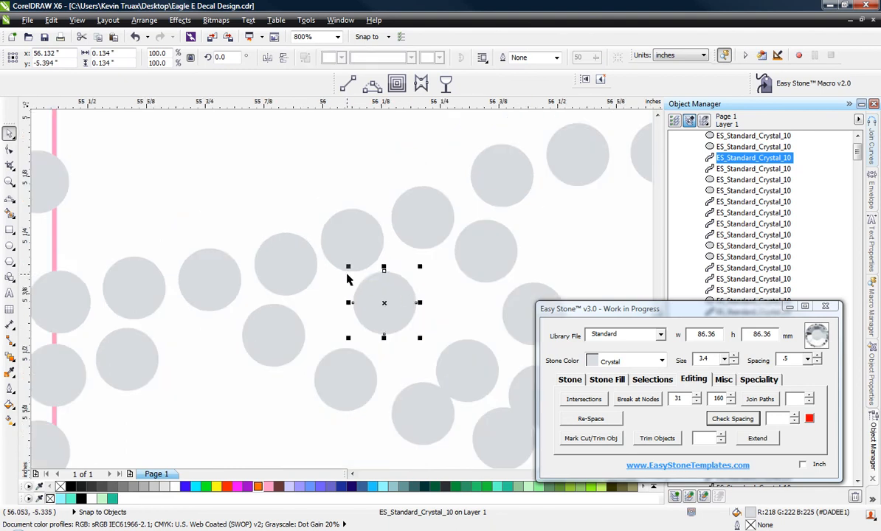
pyautogui.scroll(1, 486, 367)
pyautogui.moveTo(456, 368); pyautogui.dragTo(406, 307)
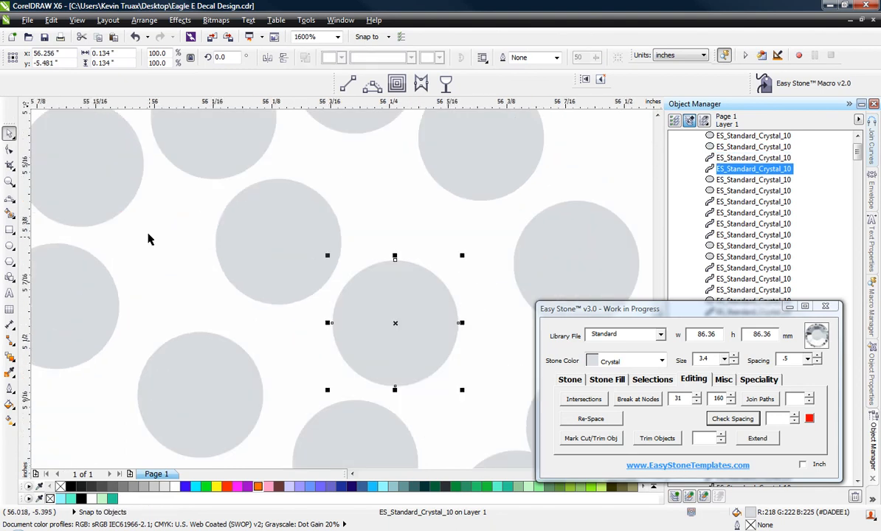
# Move the crowded stone at the diagonal's lower end up and left, and nudge the two bottom-row stones beneath it slightly down
pyautogui.scroll(-1, 149, 235)
pyautogui.scroll(1, 363, 325)
pyautogui.moveTo(354, 326); pyautogui.dragTo(310, 305)
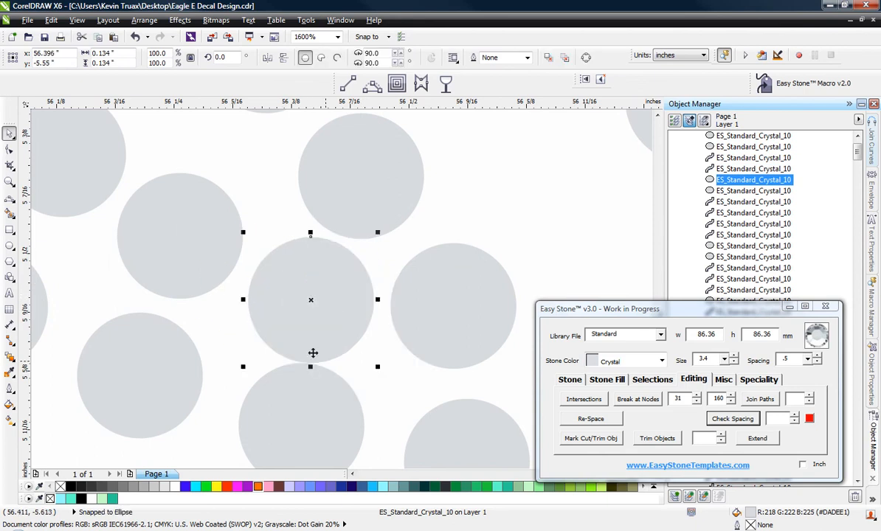
pyautogui.moveTo(314, 387); pyautogui.dragTo(313, 406)
pyautogui.moveTo(141, 380); pyautogui.dragTo(134, 396)
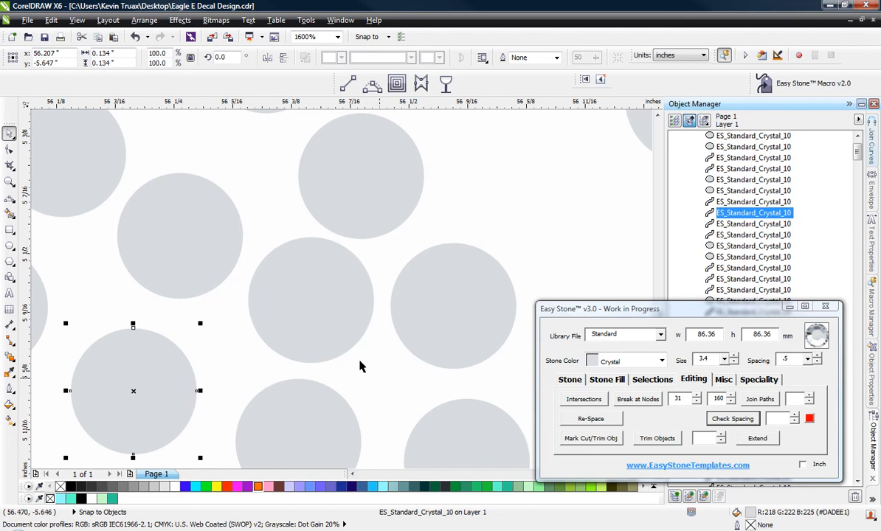
pyautogui.scroll(-2, 361, 367)
pyautogui.click(236, 417)
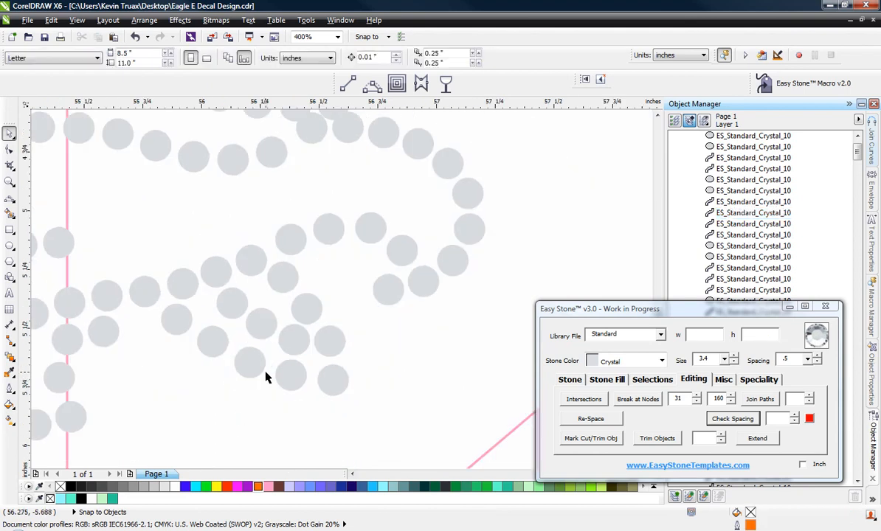
# Nudge the row stone at the branch up and right, and shift the two stones descending from it slightly right to even their spacing
pyautogui.scroll(2, 287, 275)
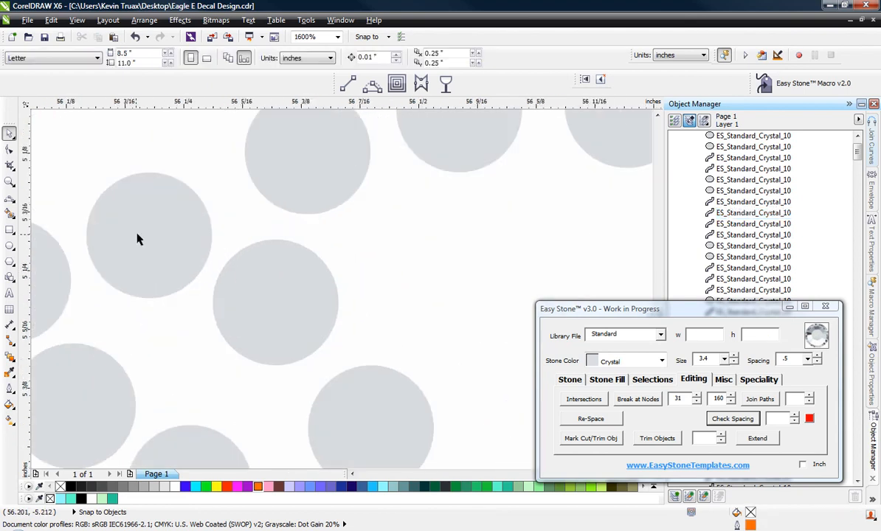
pyautogui.moveTo(138, 239); pyautogui.dragTo(149, 216)
pyautogui.click(317, 267)
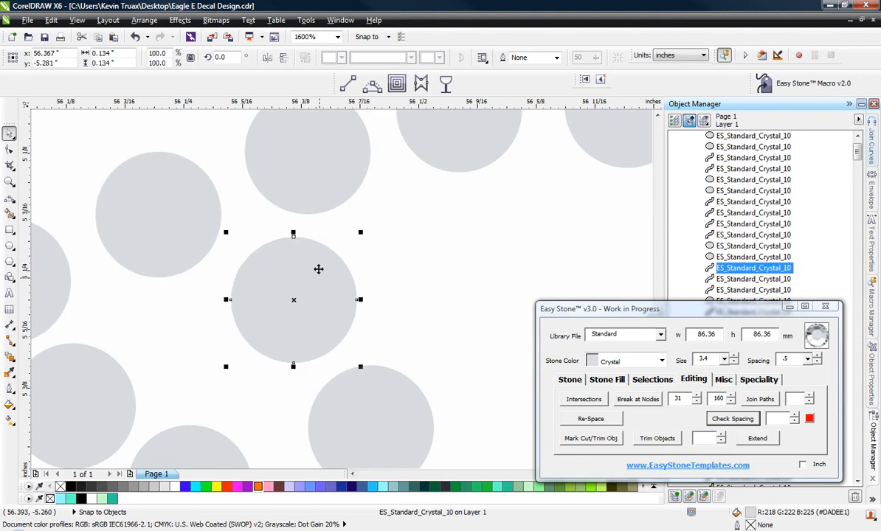
pyautogui.scroll(-2, 244, 192)
pyautogui.scroll(1, 249, 214)
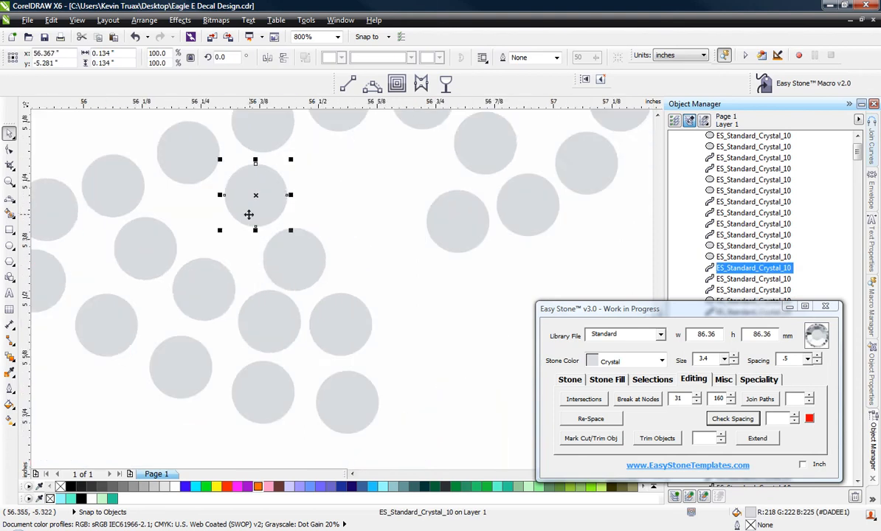
pyautogui.scroll(1, 289, 258)
pyautogui.click(281, 266)
pyautogui.moveTo(281, 266); pyautogui.dragTo(294, 260)
pyautogui.click(163, 235)
pyautogui.scroll(-1, 322, 356)
pyautogui.scroll(-1, 267, 415)
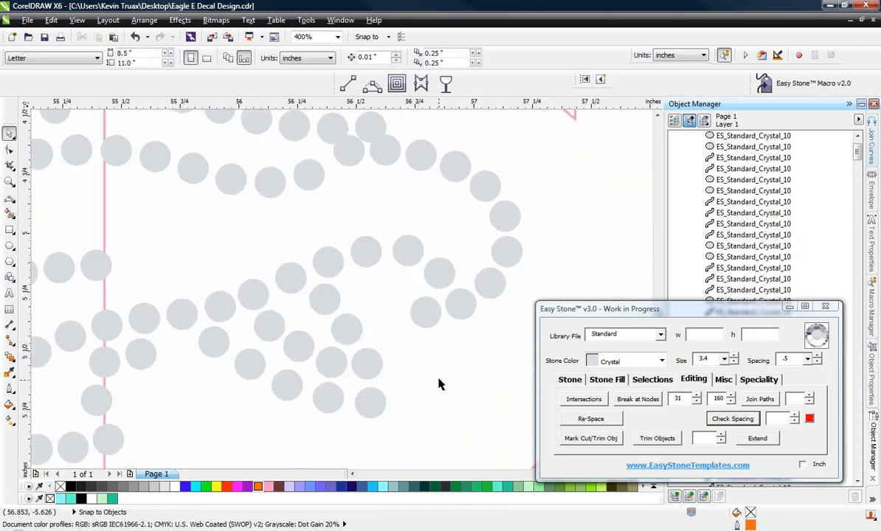
# Examine the stone spacing around the head, especially the overlapping stones where the upper row meets the head's front curve
pyautogui.scroll(-1, 438, 374)
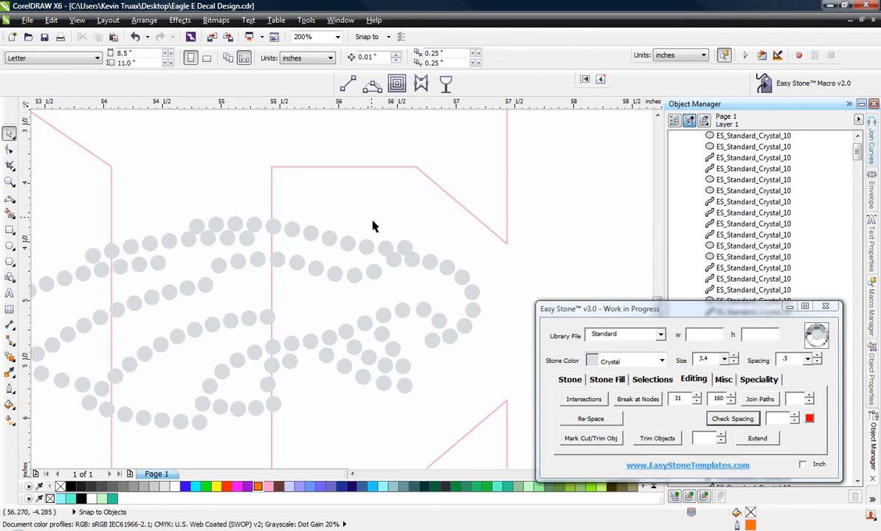
pyautogui.scroll(1, 383, 262)
pyautogui.scroll(1, 402, 327)
pyautogui.scroll(-1, 408, 321)
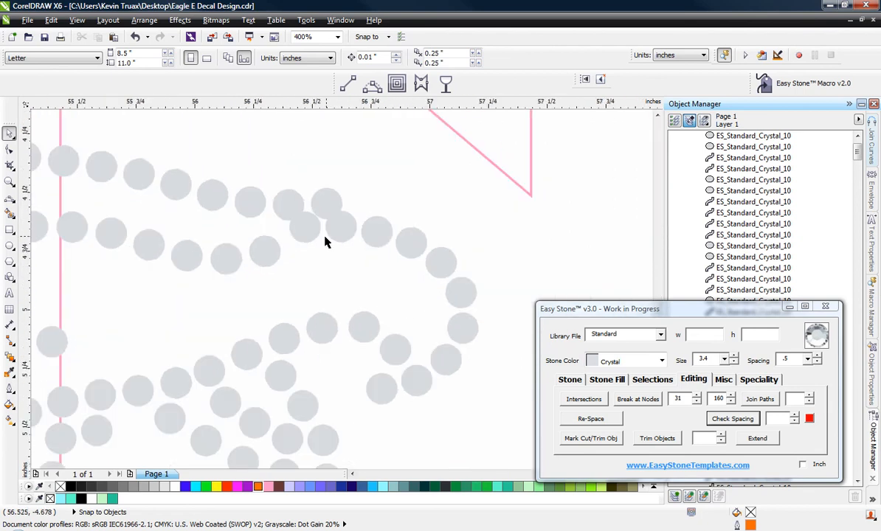
pyautogui.scroll(-1, 325, 236)
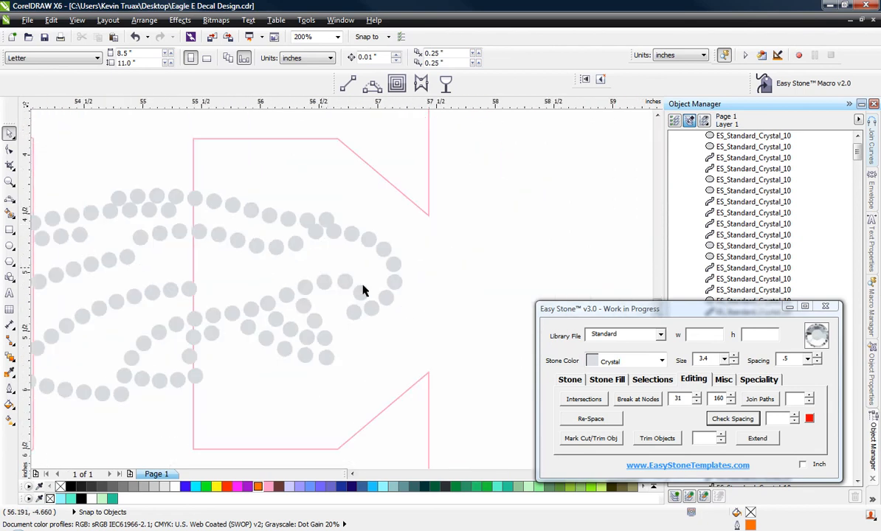
pyautogui.scroll(-2, 362, 290)
pyautogui.scroll(2, 362, 288)
pyautogui.scroll(1, 338, 269)
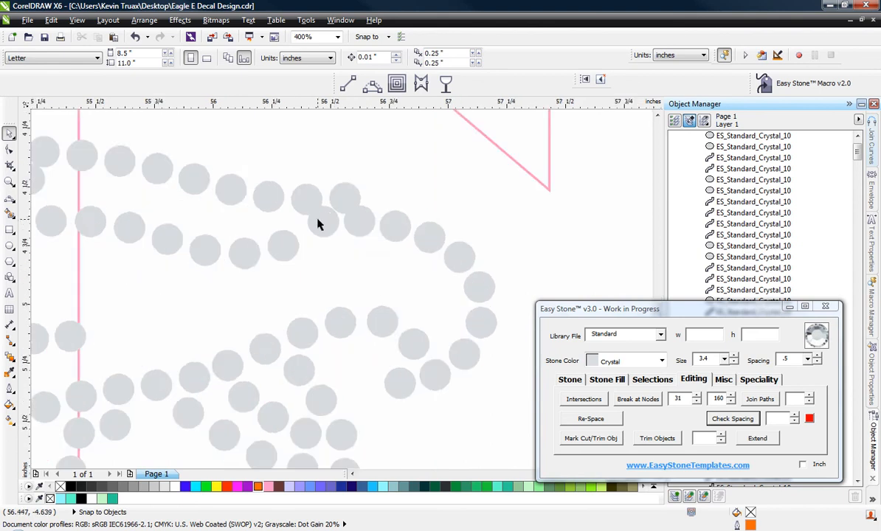
pyautogui.scroll(1, 321, 219)
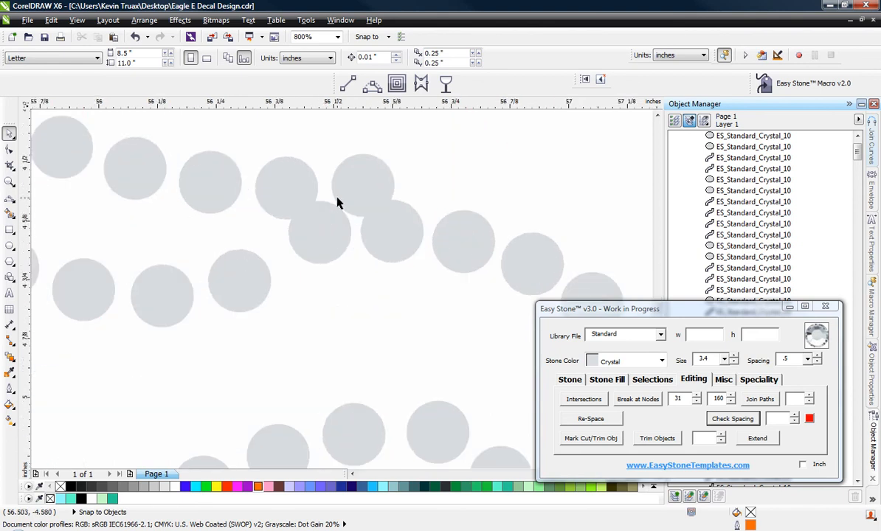
pyautogui.scroll(1, 328, 193)
pyautogui.scroll(-2, 338, 210)
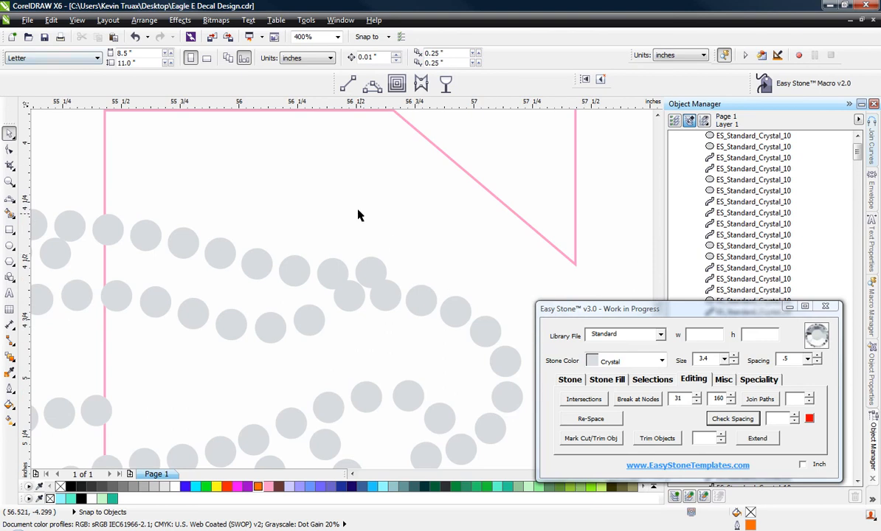
# Move the last two stones of the upper row up, clear of the two stones beneath them on the head's curve
pyautogui.scroll(2, 378, 286)
pyautogui.moveTo(356, 254); pyautogui.dragTo(363, 215)
pyautogui.moveTo(203, 221); pyautogui.dragTo(203, 186)
pyautogui.click(396, 232)
pyautogui.click(546, 243)
pyautogui.scroll(-3, 388, 256)
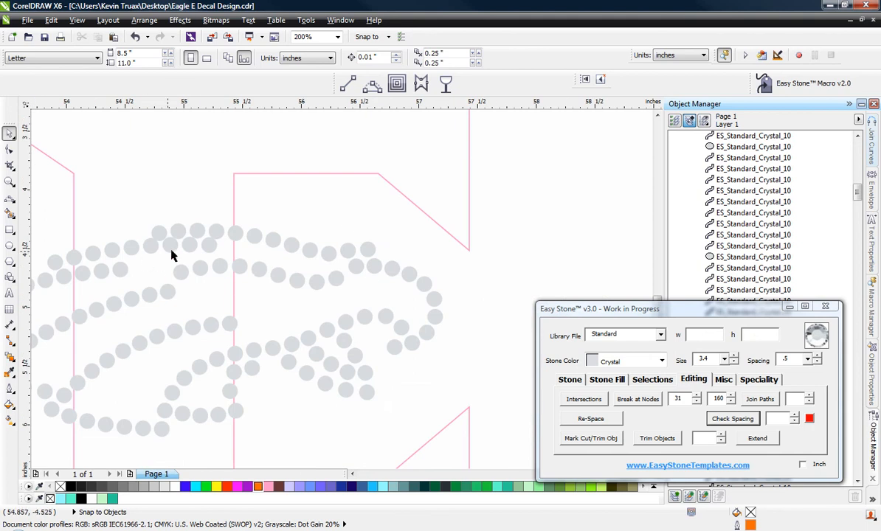
# Add three duplicate stones in a small triangle just beneath the second row, right of the inner pink line
pyautogui.scroll(3, 217, 273)
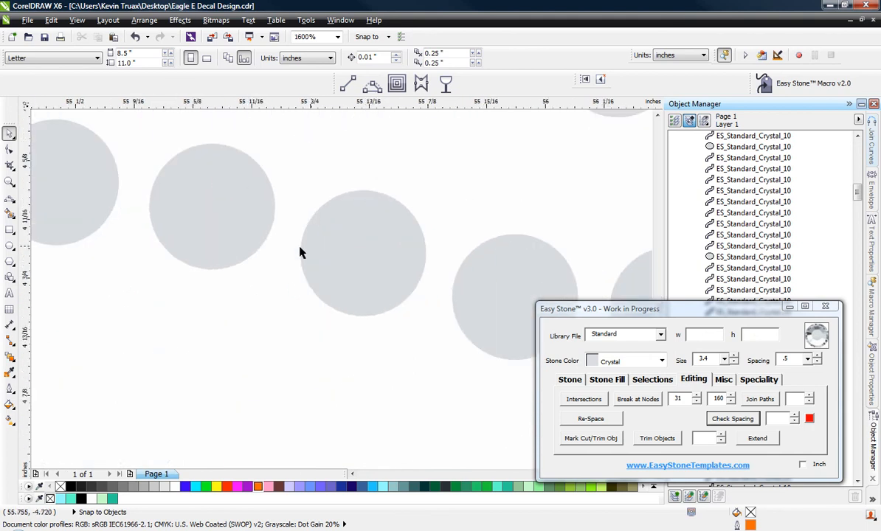
pyautogui.moveTo(220, 251); pyautogui.dragTo(244, 403)
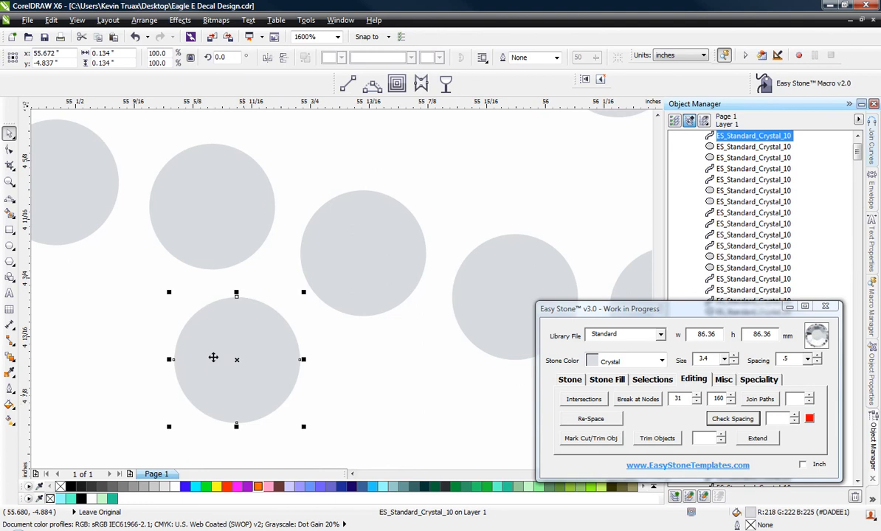
pyautogui.scroll(-1, 222, 318)
pyautogui.scroll(1, 237, 309)
pyautogui.moveTo(194, 288); pyautogui.dragTo(389, 350)
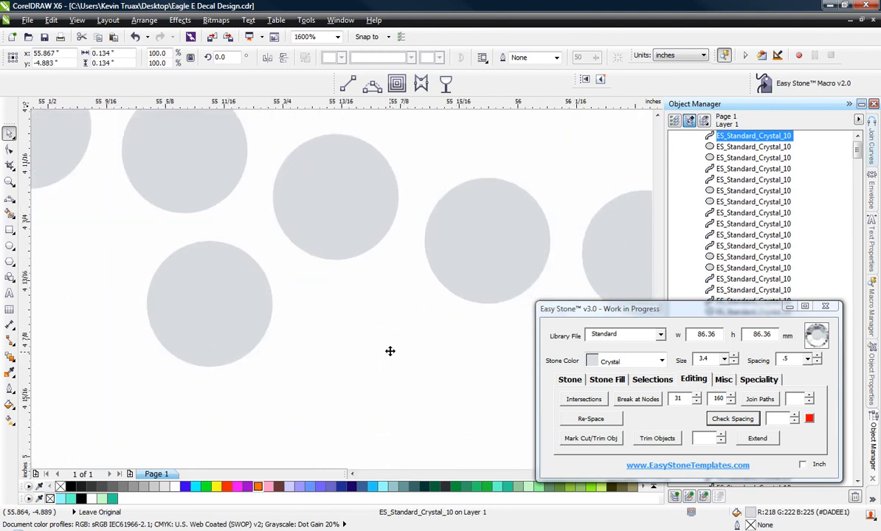
pyautogui.moveTo(357, 382); pyautogui.dragTo(266, 437)
pyautogui.scroll(-5, 308, 338)
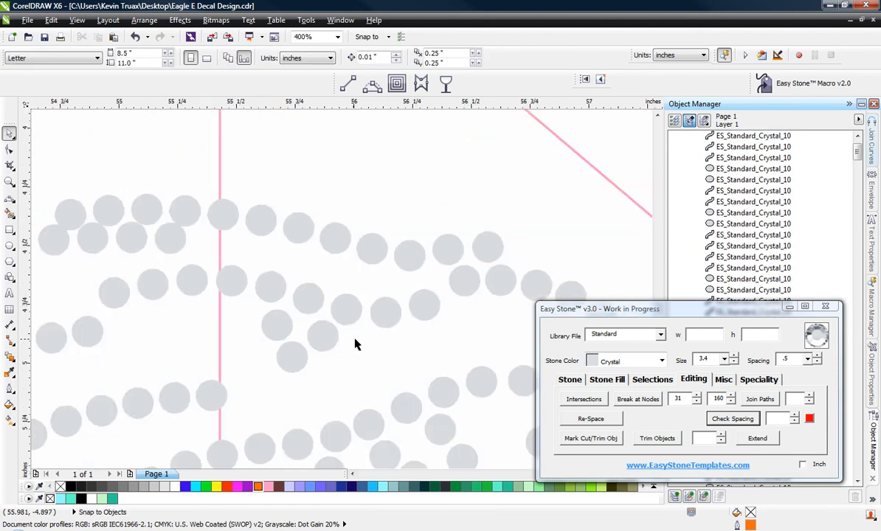
# Inspect the full stone layout, including the spacing where the upper rows meet near the left vertical pink line
pyautogui.scroll(-2, 370, 292)
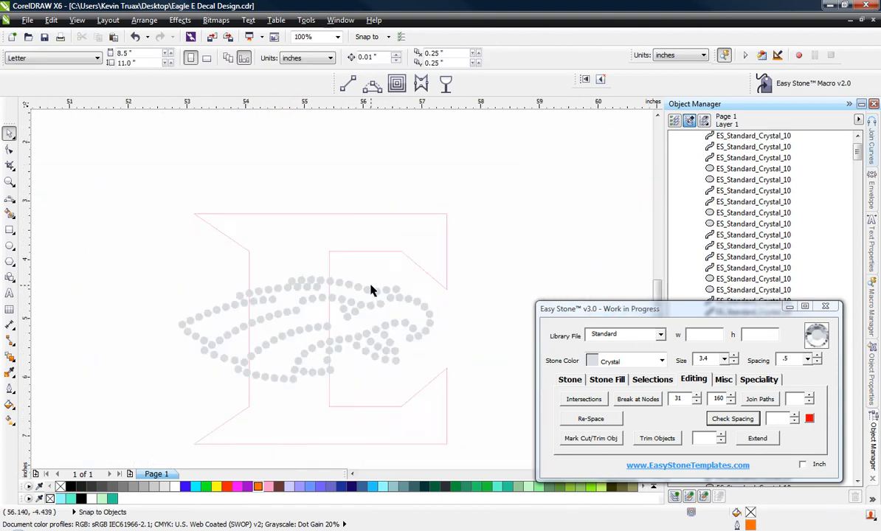
pyautogui.scroll(2, 310, 298)
pyautogui.scroll(2, 404, 290)
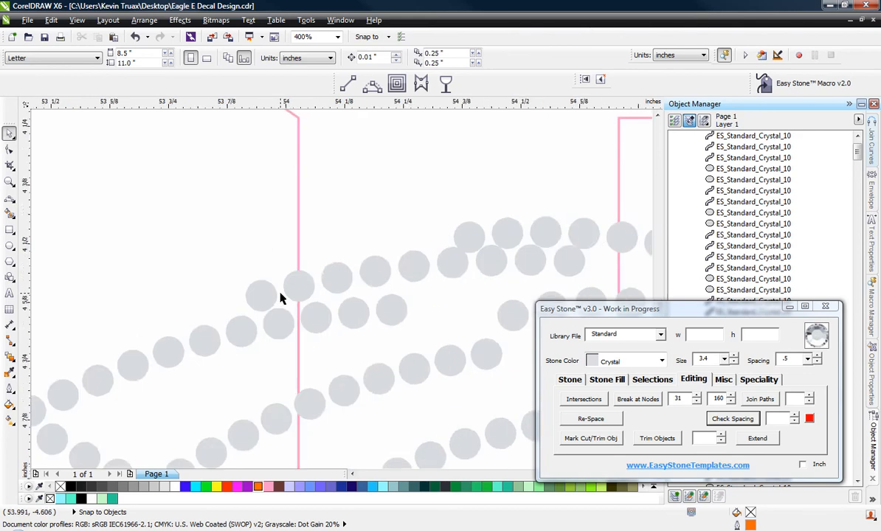
# Raise the three leftmost stones of the upper crystal row and copy one stone below them to close the row's left end
pyautogui.click(261, 295)
pyautogui.keyDown('shift'); pyautogui.click(319, 281); pyautogui.keyUp('shift')
pyautogui.keyDown('shift'); pyautogui.click(395, 270); pyautogui.keyUp('shift')
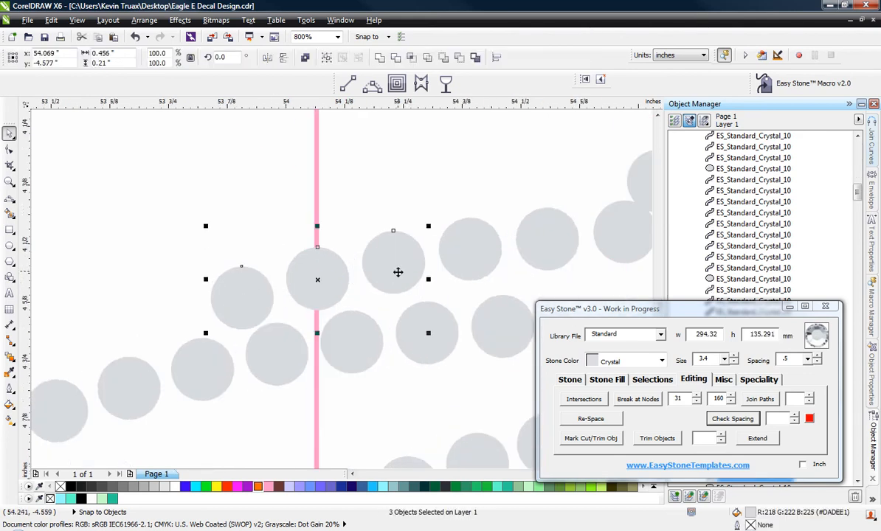
pyautogui.moveTo(385, 289); pyautogui.dragTo(375, 223)
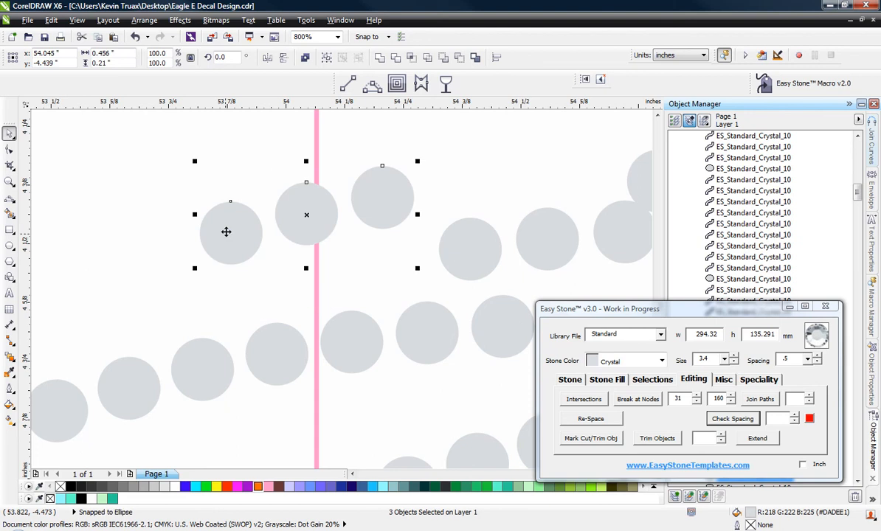
pyautogui.moveTo(226, 232); pyautogui.dragTo(245, 286)
pyautogui.click(140, 270)
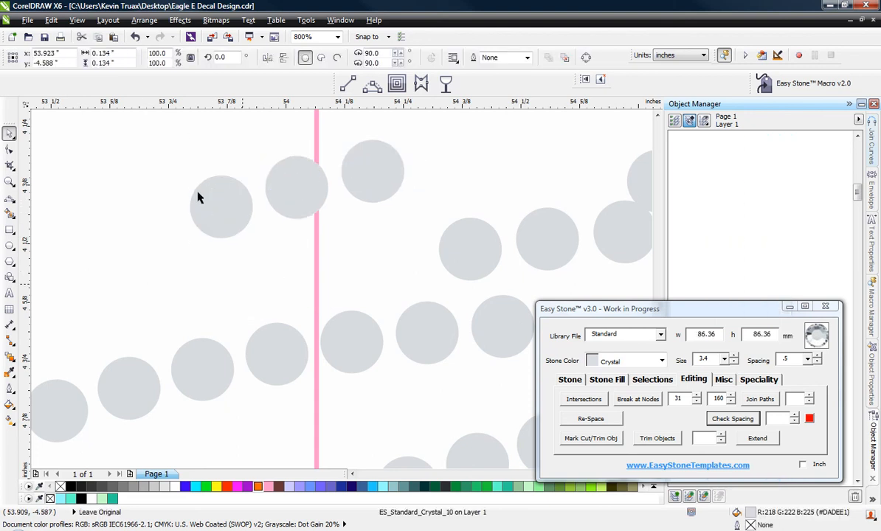
# Shift the three raised stones together slightly down and right, closer to the copied stone
pyautogui.click(219, 208)
pyautogui.keyDown('shift'); pyautogui.click(290, 187); pyautogui.keyUp('shift')
pyautogui.keyDown('shift'); pyautogui.click(385, 187); pyautogui.keyUp('shift')
pyautogui.scroll(1, 272, 169)
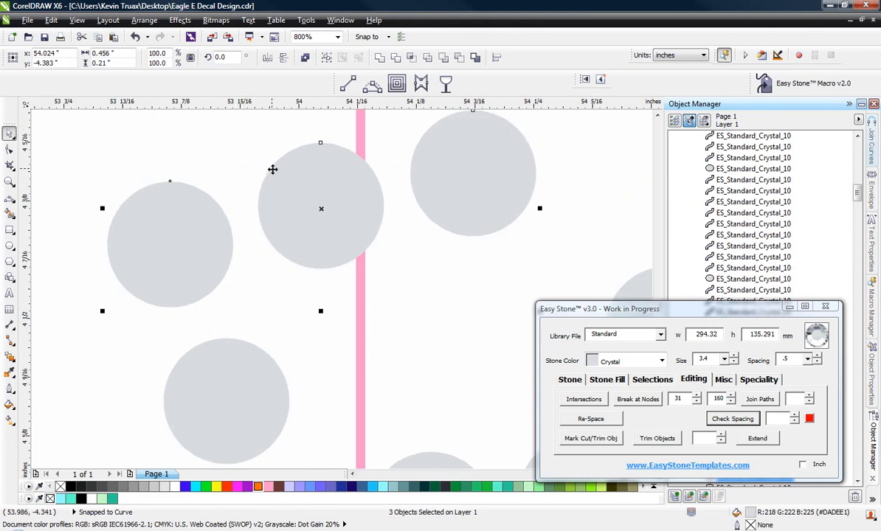
pyautogui.moveTo(287, 201); pyautogui.dragTo(321, 213)
pyautogui.click(134, 225)
pyautogui.scroll(-1, 133, 225)
pyautogui.scroll(1, 311, 224)
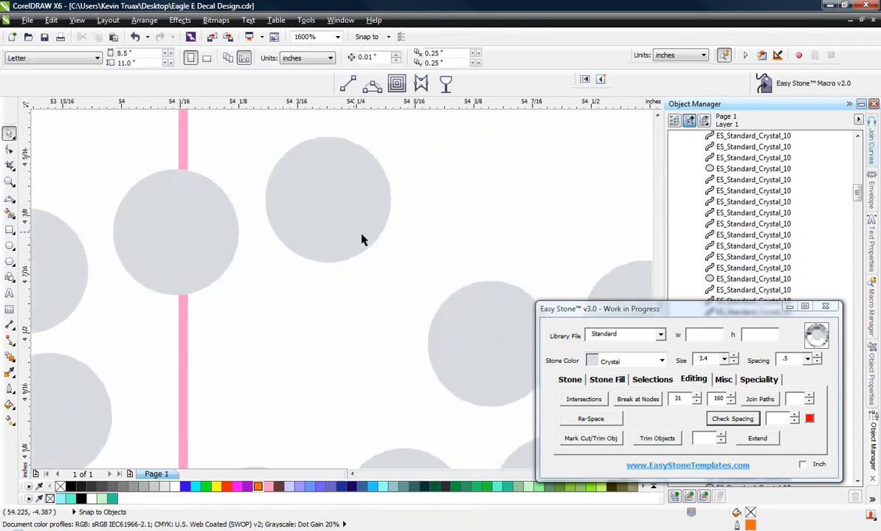
pyautogui.scroll(-2, 183, 232)
pyautogui.scroll(1, 244, 258)
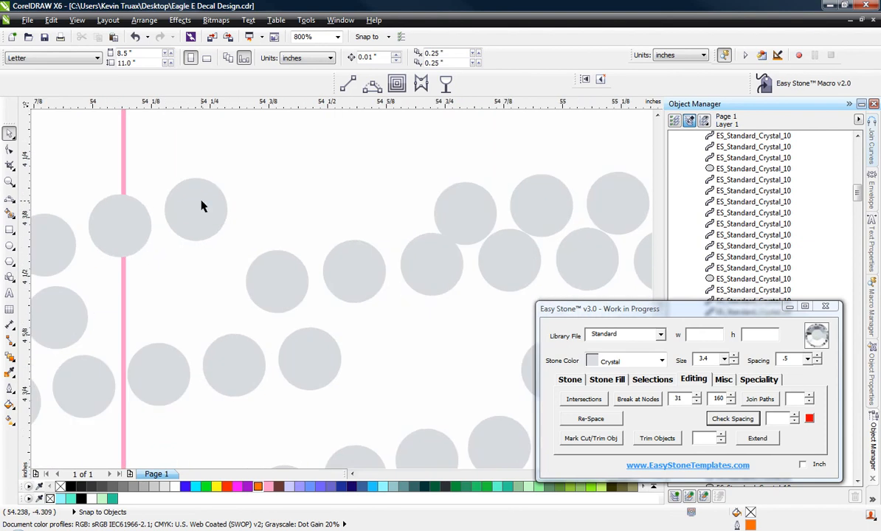
# Reposition the second and third raised stones one by one to smooth the outline's curve
pyautogui.scroll(1, 211, 238)
pyautogui.moveTo(179, 228); pyautogui.dragTo(197, 268)
pyautogui.moveTo(51, 245); pyautogui.dragTo(72, 274)
pyautogui.scroll(-1, 309, 299)
pyautogui.scroll(1, 186, 281)
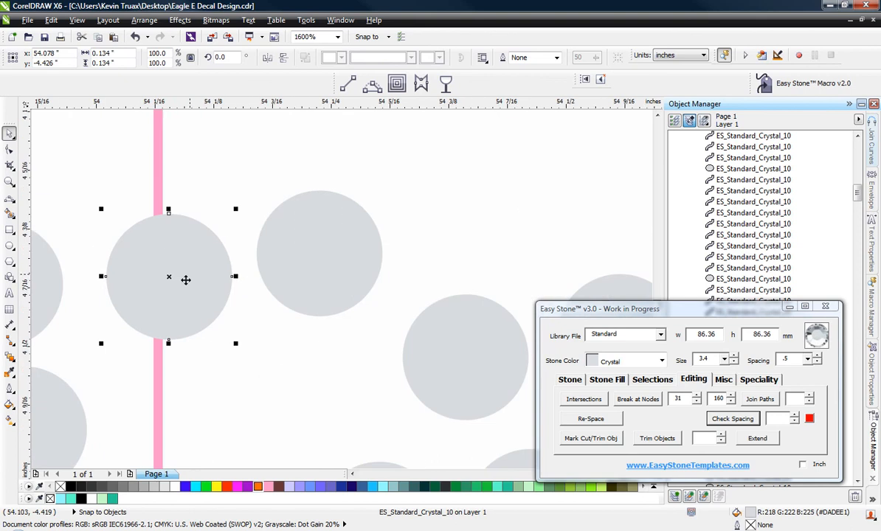
pyautogui.moveTo(146, 294); pyautogui.dragTo(130, 277)
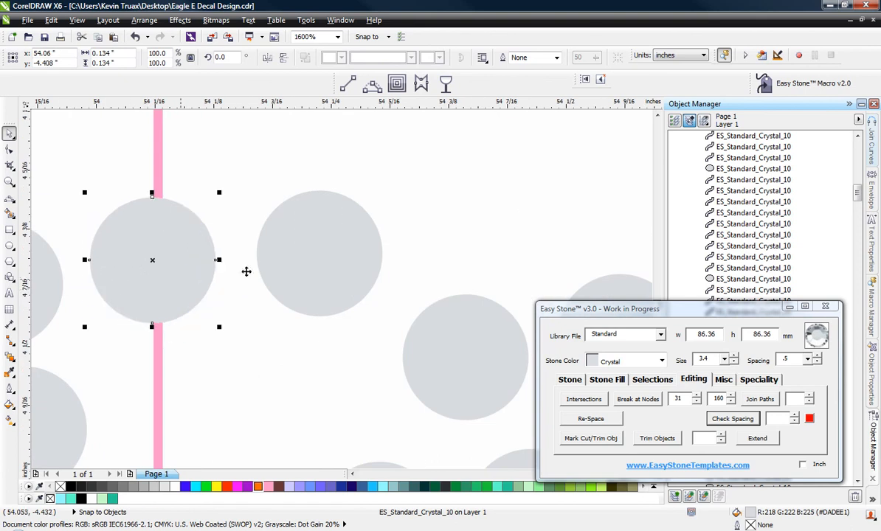
# Move the third raised stone left and bring the fourth stone up beside it for even spacing
pyautogui.click(280, 263)
pyautogui.moveTo(281, 263); pyautogui.dragTo(260, 276)
pyautogui.moveTo(407, 345); pyautogui.dragTo(428, 288)
pyautogui.scroll(-1, 251, 273)
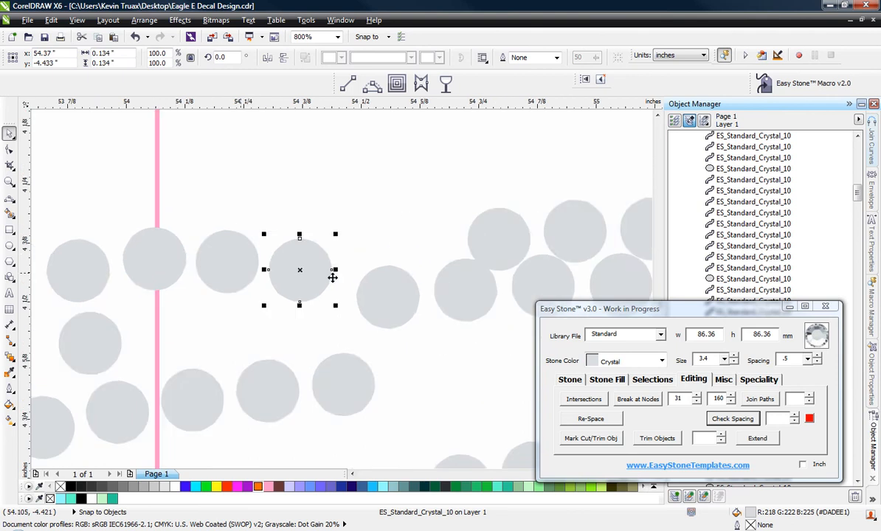
# Move the fifth and sixth stones of the row up and left to continue the evenly spaced curve
pyautogui.scroll(1, 404, 276)
pyautogui.moveTo(380, 316); pyautogui.dragTo(354, 284)
pyautogui.moveTo(357, 283); pyautogui.dragTo(356, 278)
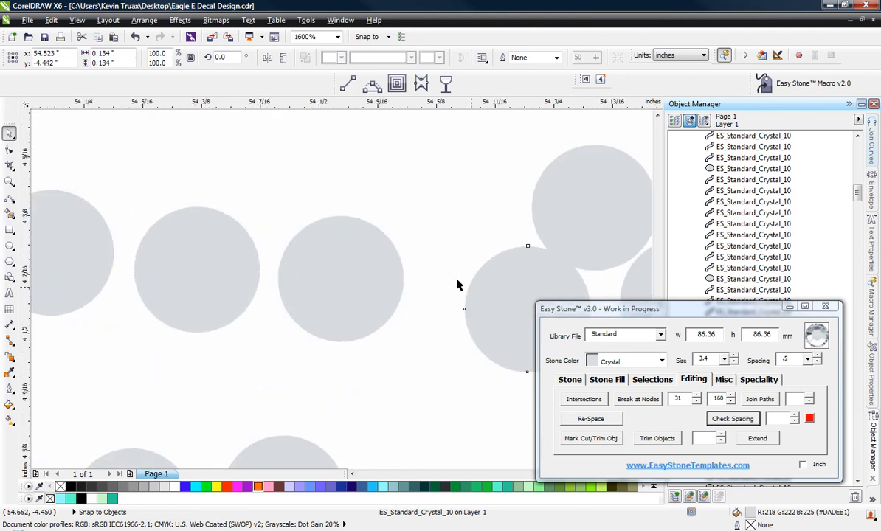
pyautogui.moveTo(458, 285); pyautogui.dragTo(429, 275)
pyautogui.scroll(-2, 118, 190)
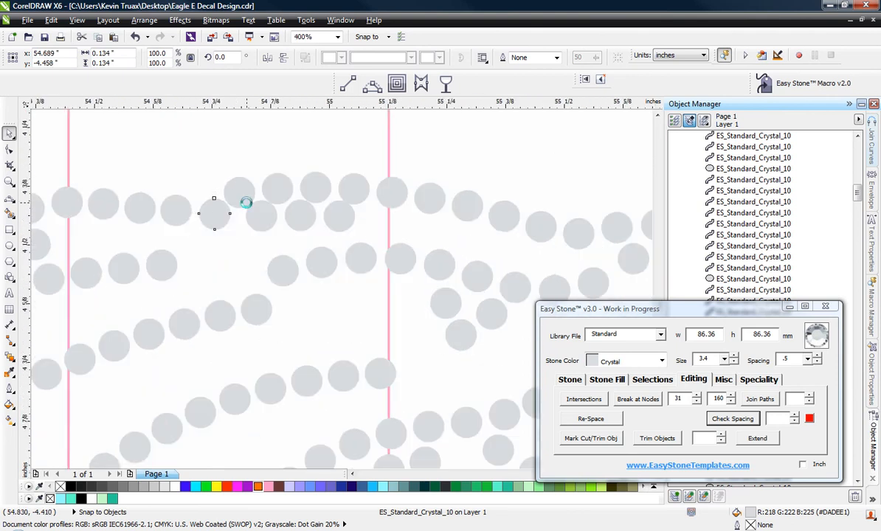
# Move the last three stones of the lower row left to even out the gaps beneath the overlapping upper row
pyautogui.scroll(2, 247, 201)
pyautogui.moveTo(294, 253); pyautogui.dragTo(264, 245)
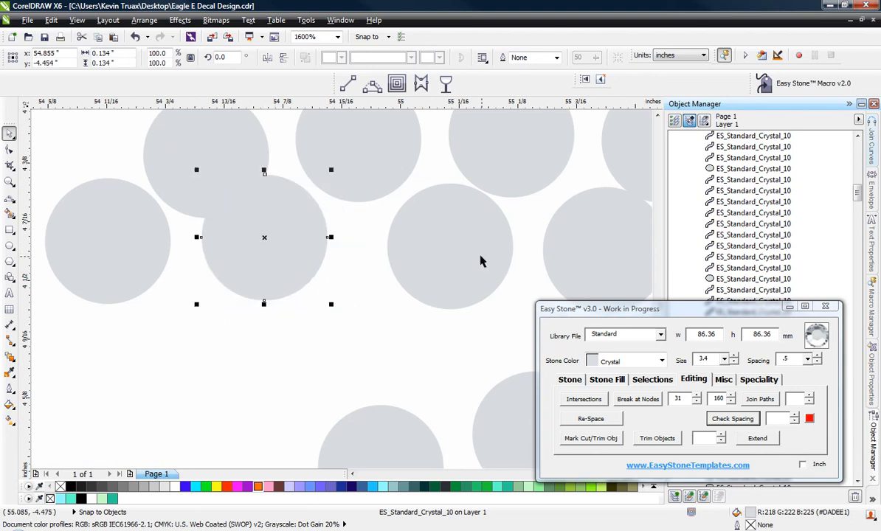
pyautogui.moveTo(476, 251); pyautogui.dragTo(436, 247)
pyautogui.moveTo(608, 258); pyautogui.dragTo(561, 254)
pyautogui.scroll(-2, 561, 254)
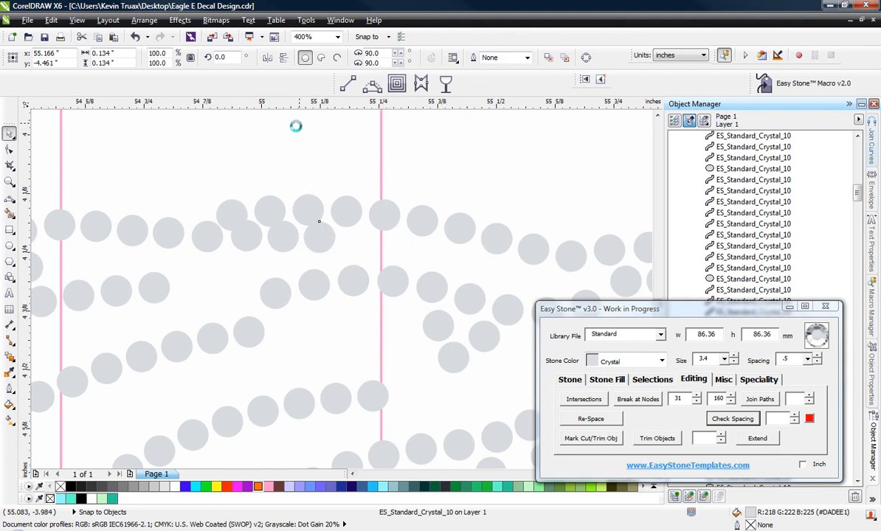
# Raise the first three stones of the overlapping upper row together, away from the row beneath
pyautogui.scroll(1, 295, 124)
pyautogui.click(190, 303)
pyautogui.keyDown('shift'); pyautogui.click(256, 299); pyautogui.keyUp('shift')
pyautogui.keyDown('shift'); pyautogui.click(319, 290); pyautogui.keyUp('shift')
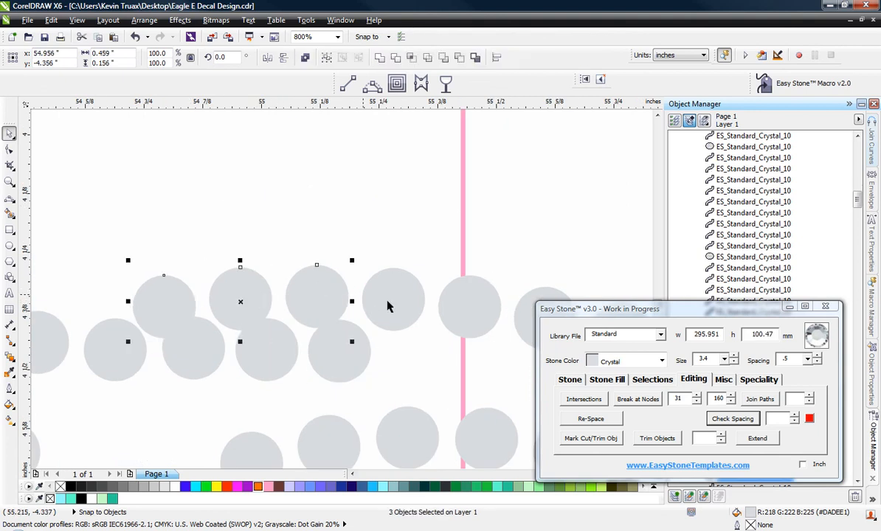
pyautogui.scroll(2, 355, 298)
pyautogui.moveTo(326, 294); pyautogui.dragTo(330, 281)
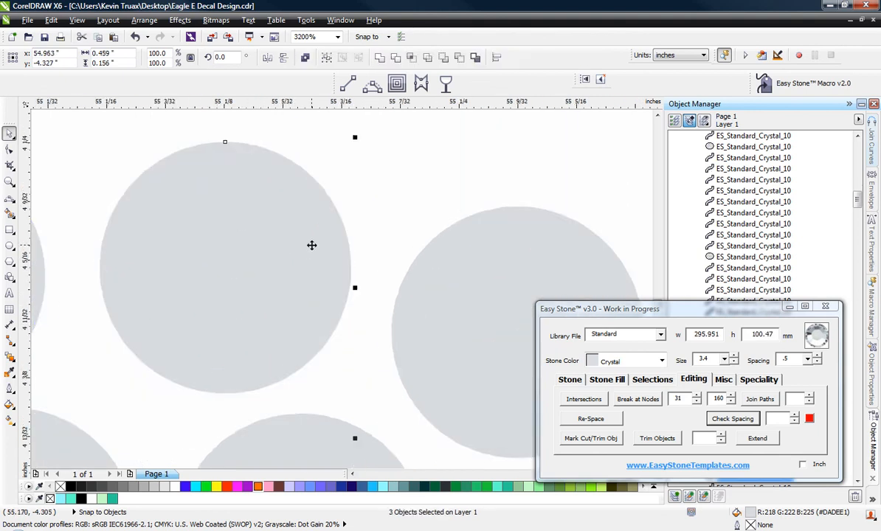
pyautogui.scroll(-1, 344, 277)
pyautogui.scroll(-1, 313, 249)
pyautogui.click(53, 206)
pyautogui.scroll(1, 191, 307)
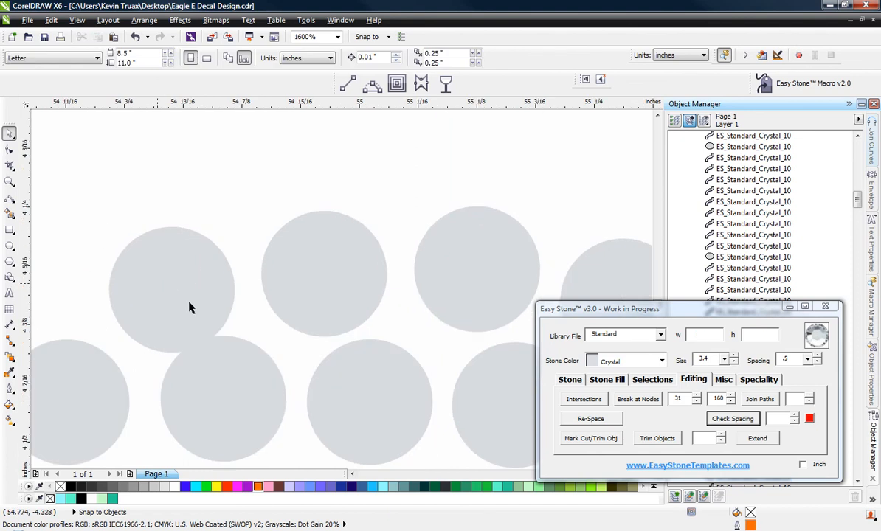
# Move the first stone of that upper row higher and shift the second up and left beside it
pyautogui.moveTo(197, 314); pyautogui.dragTo(187, 292)
pyautogui.scroll(1, 201, 305)
pyautogui.scroll(-1, 148, 272)
pyautogui.scroll(1, 327, 290)
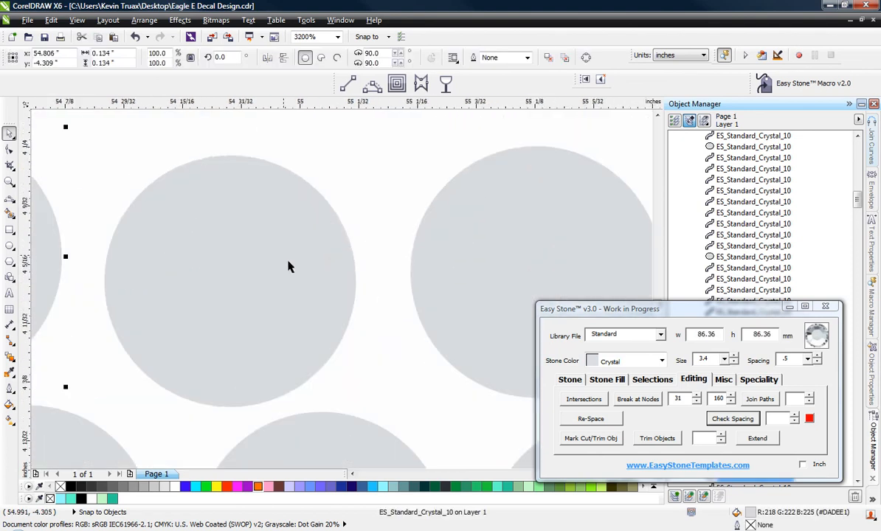
pyautogui.moveTo(289, 266); pyautogui.dragTo(258, 246)
pyautogui.scroll(-2, 238, 263)
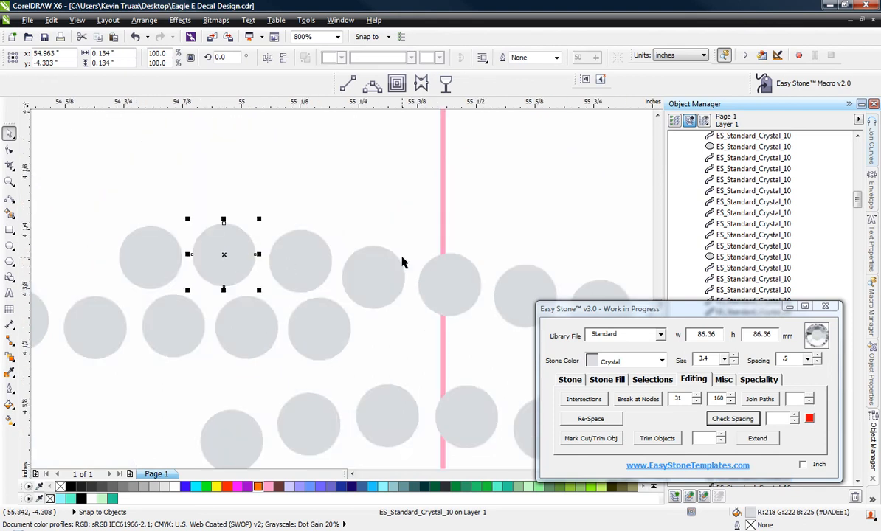
# Raise the fourth stone of the upper row slightly so it follows the curve of its neighbours
pyautogui.scroll(1, 403, 261)
pyautogui.scroll(1, 380, 323)
pyautogui.moveTo(343, 325); pyautogui.dragTo(334, 287)
pyautogui.scroll(-3, 367, 331)
pyautogui.click(163, 151)
pyautogui.scroll(-1, 163, 151)
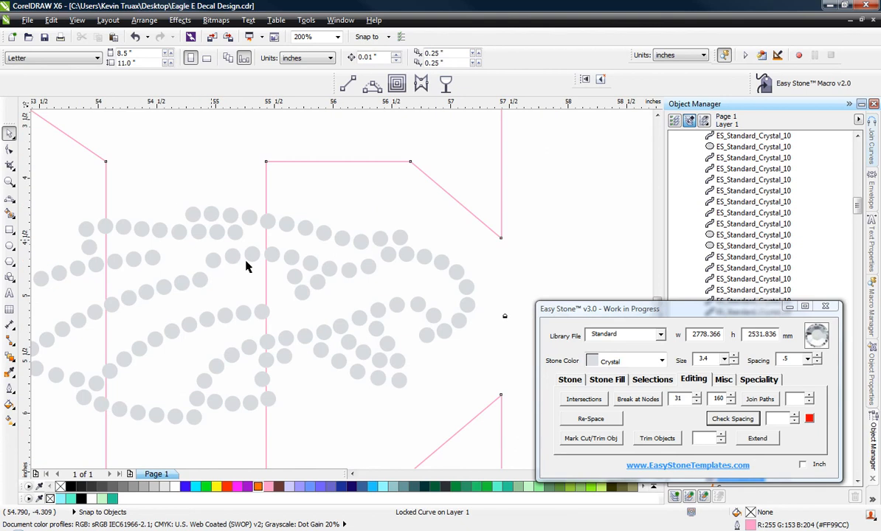
# Unlock the pink letter E outline behind the eagle stones
pyautogui.scroll(-1, 428, 283)
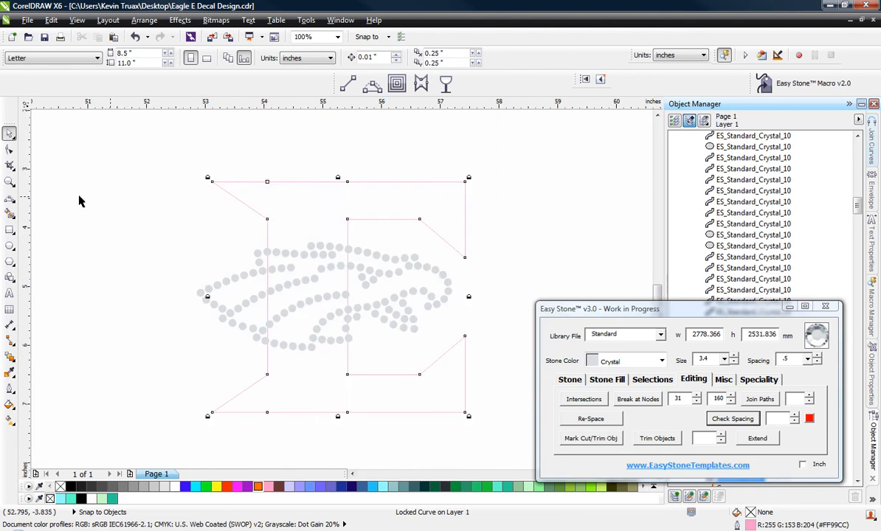
pyautogui.click(151, 230)
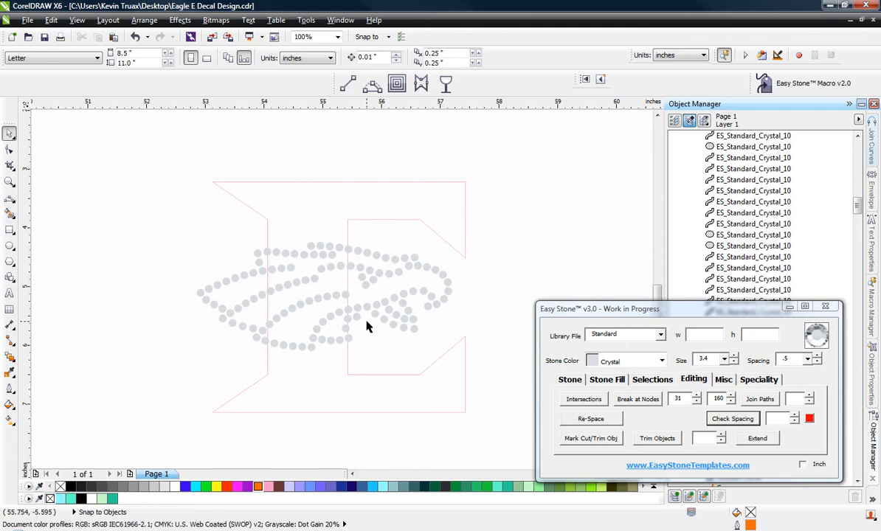
pyautogui.rightClick(319, 212)
pyautogui.click(324, 209)
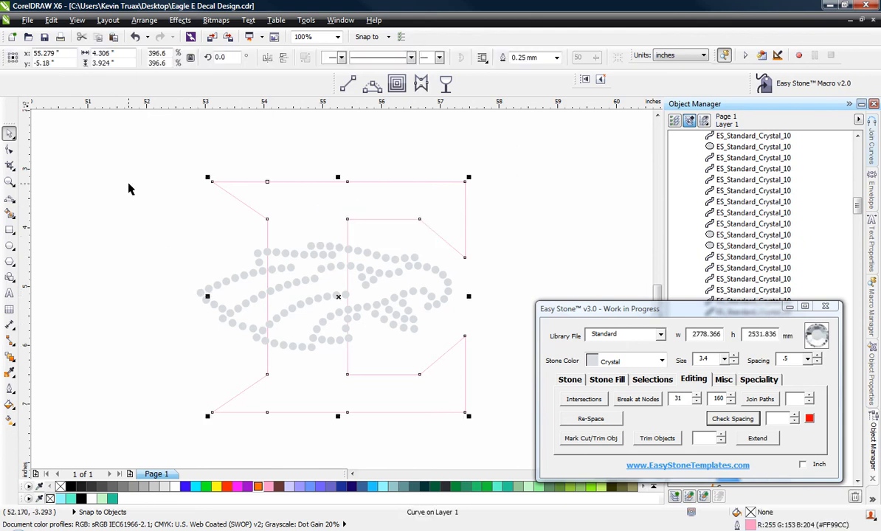
pyautogui.click(292, 228)
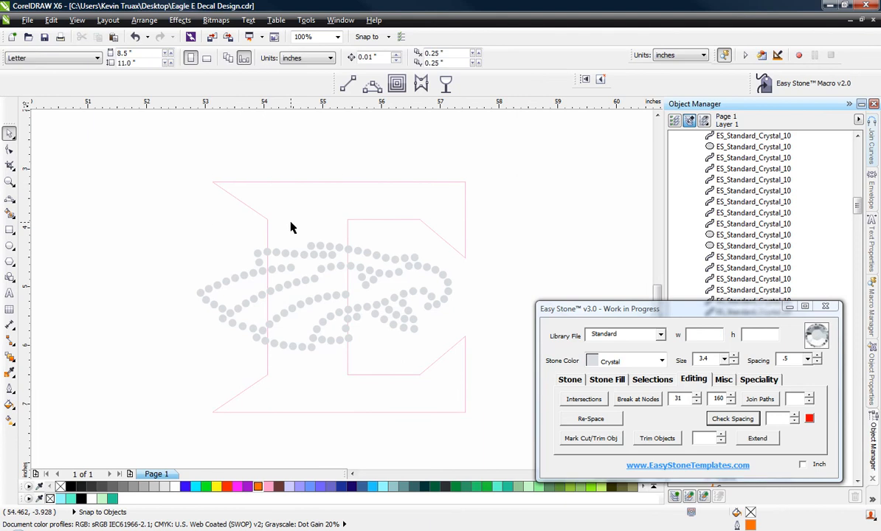
# Move the upper eight nodes of the letter E outline straight up, making the letter about 4.3 inches tall
pyautogui.click(330, 220)
pyautogui.press('F10')
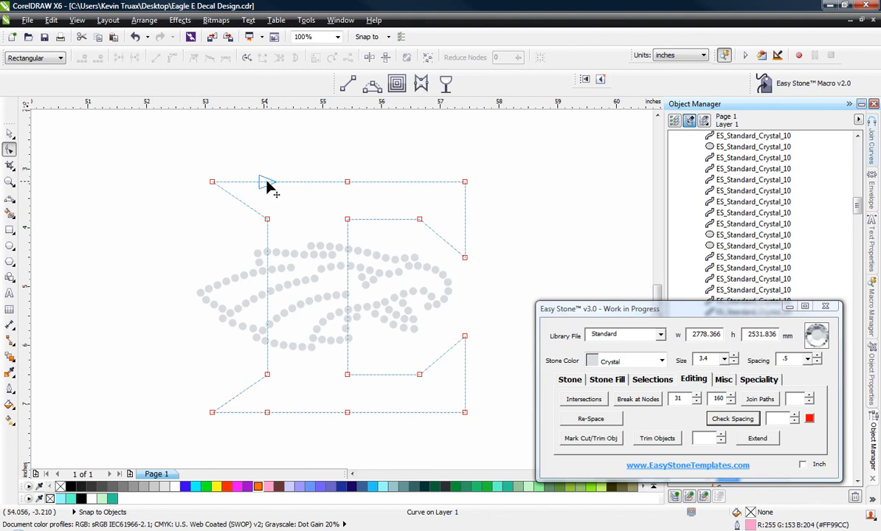
pyautogui.moveTo(179, 150); pyautogui.dragTo(490, 278)
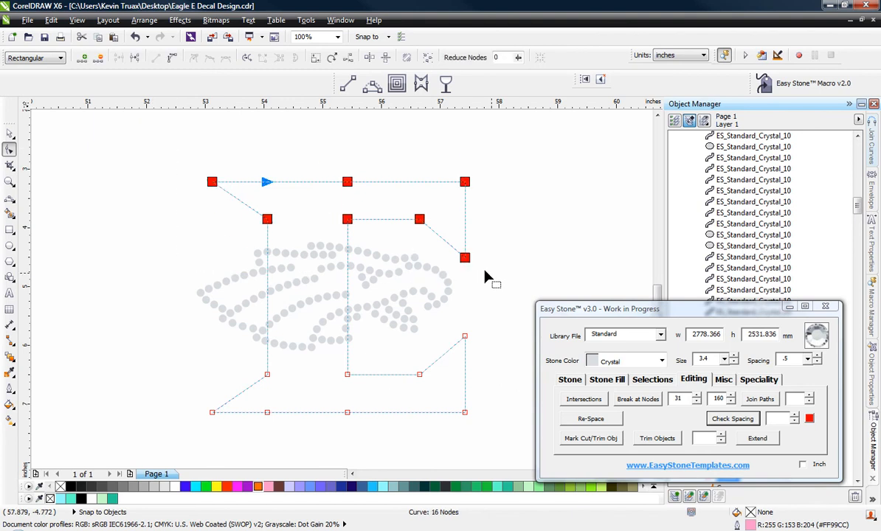
pyautogui.moveTo(348, 227); pyautogui.dragTo(348, 204)
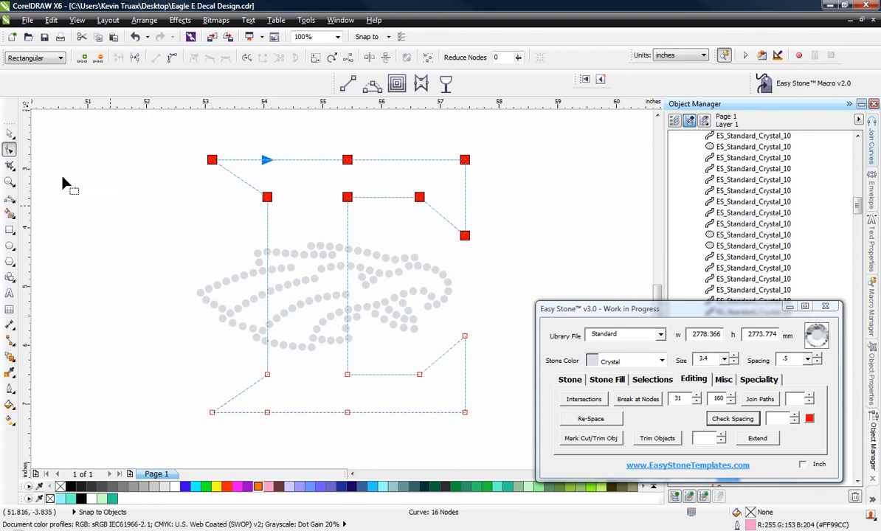
# Nudge the whole letter E outline down about 0.11 inches to centre it vertically around the eagle
pyautogui.click(9, 133)
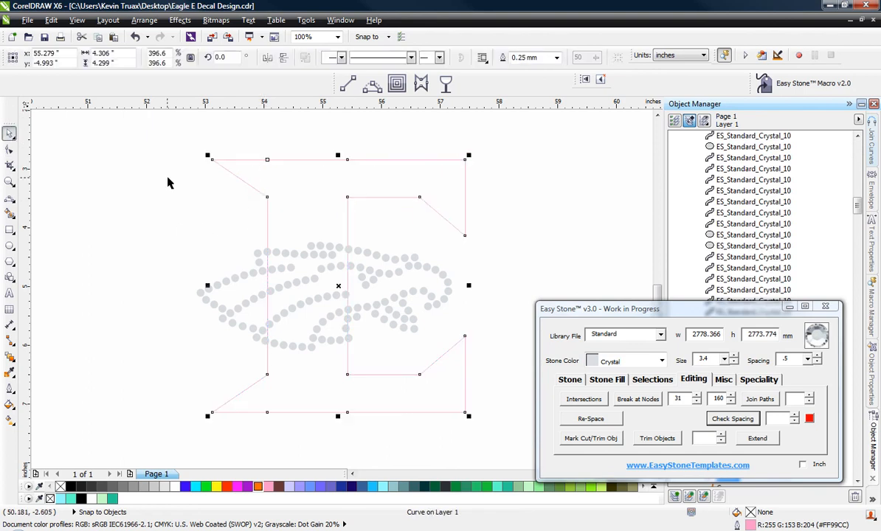
pyautogui.click(296, 213)
pyautogui.press('Down')
pyautogui.press('Down')
pyautogui.press('Down')
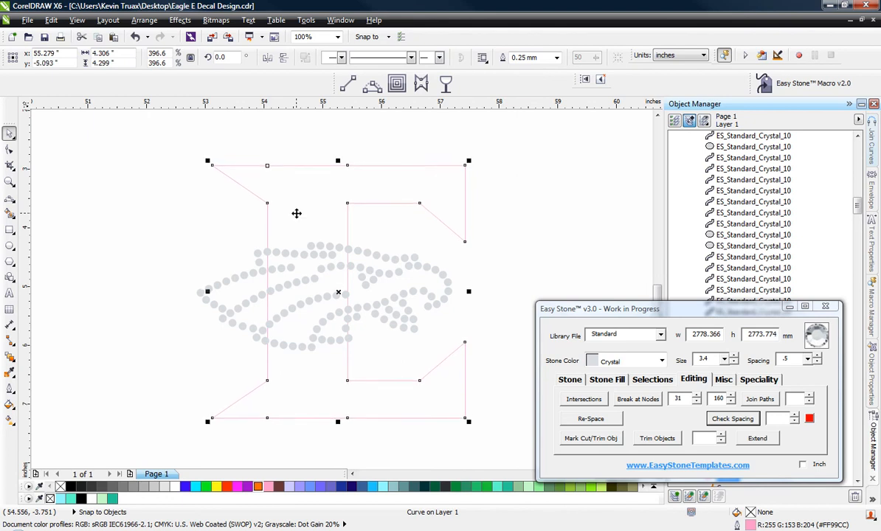
pyautogui.click(140, 247)
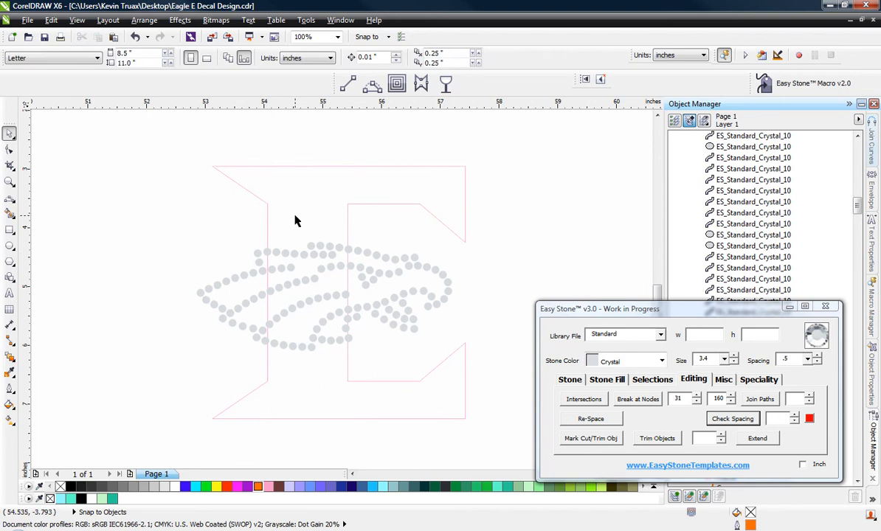
# Set the Easy Stone stone color to Light Siam for the letter E outline
pyautogui.click(295, 214)
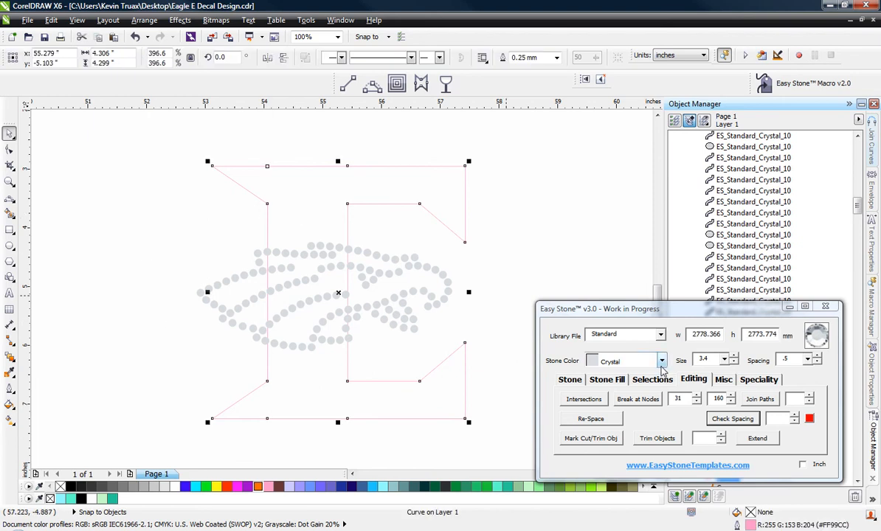
pyautogui.click(623, 361)
pyautogui.scroll(-1, 656, 440)
pyautogui.scroll(-3, 659, 438)
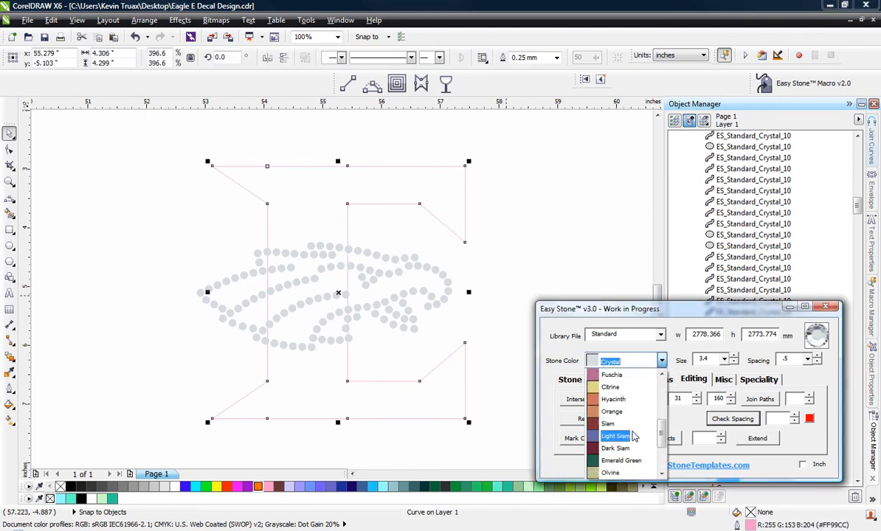
pyautogui.click(647, 437)
pyautogui.click(173, 329)
# Try a Grid Fill of Light Siam stones inside the letter E, using size 3.4 and spacing .5
pyautogui.click(330, 222)
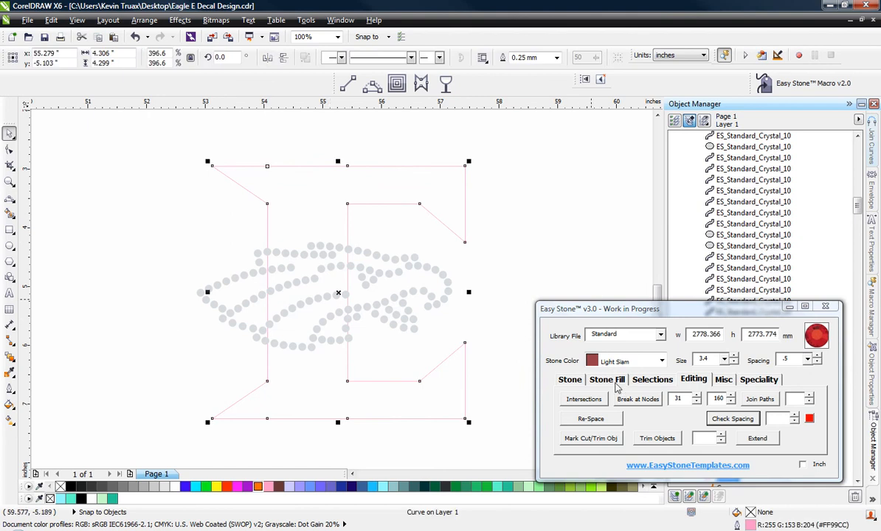
pyautogui.click(616, 382)
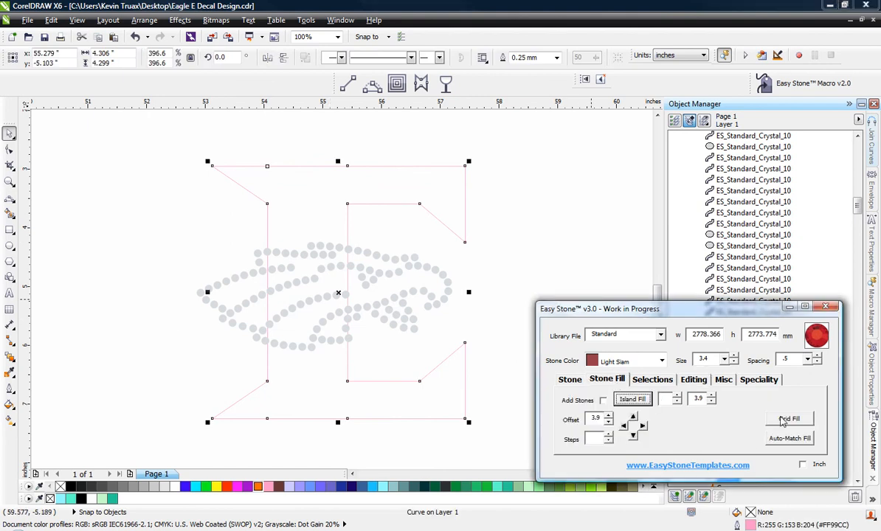
pyautogui.click(783, 420)
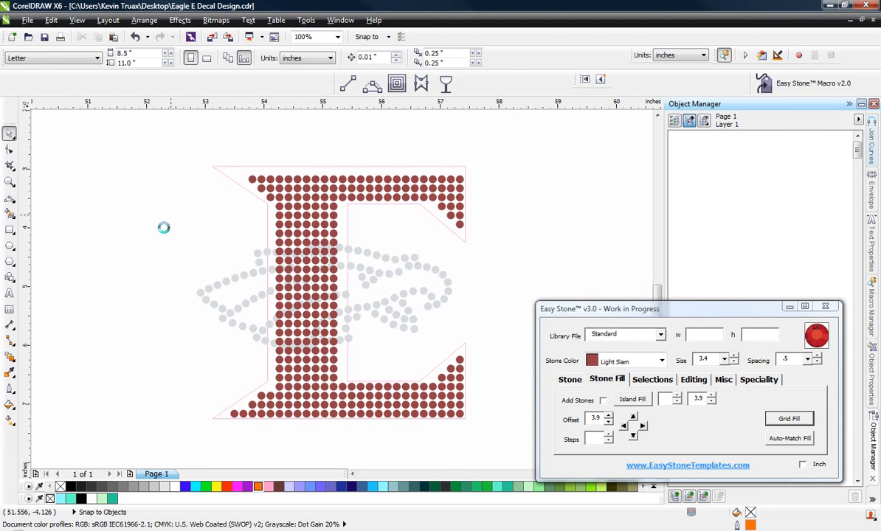
# Group all the crystal eagle stones and lock the group in place
pyautogui.moveTo(164, 229); pyautogui.dragTo(483, 373)
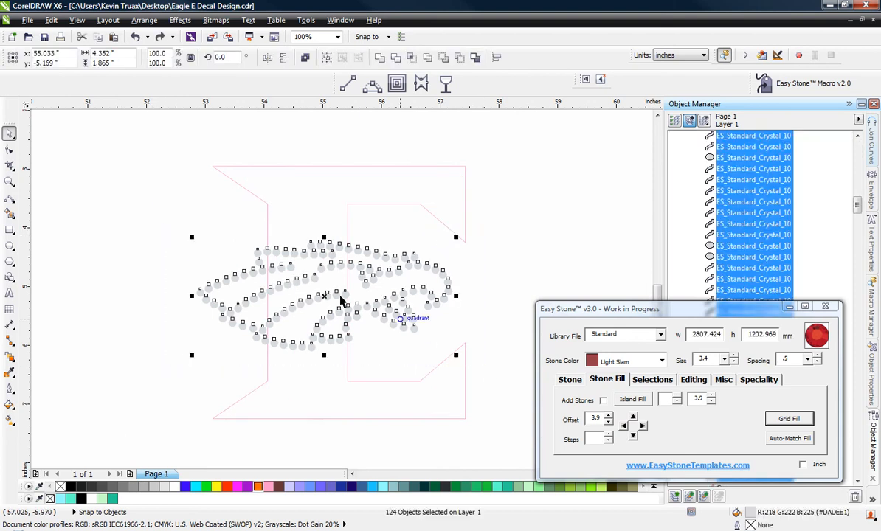
pyautogui.hotkey('ctrl', 'g')
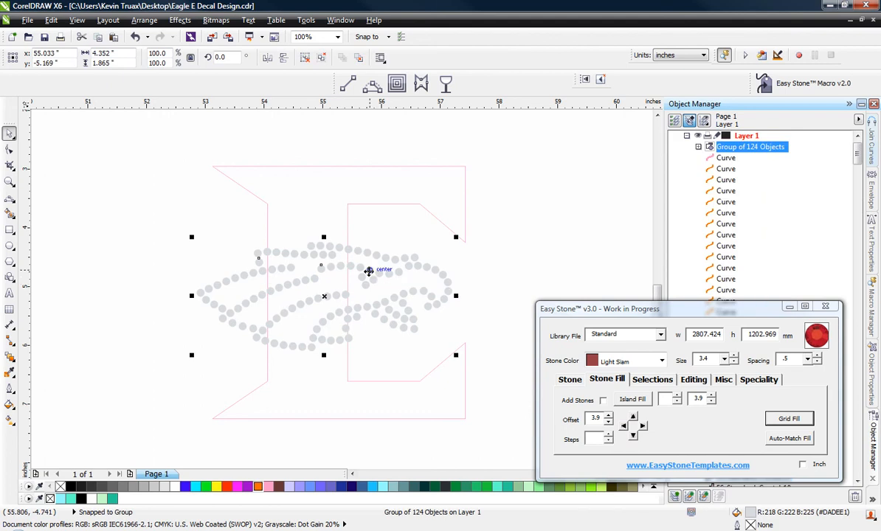
pyautogui.rightClick(368, 271)
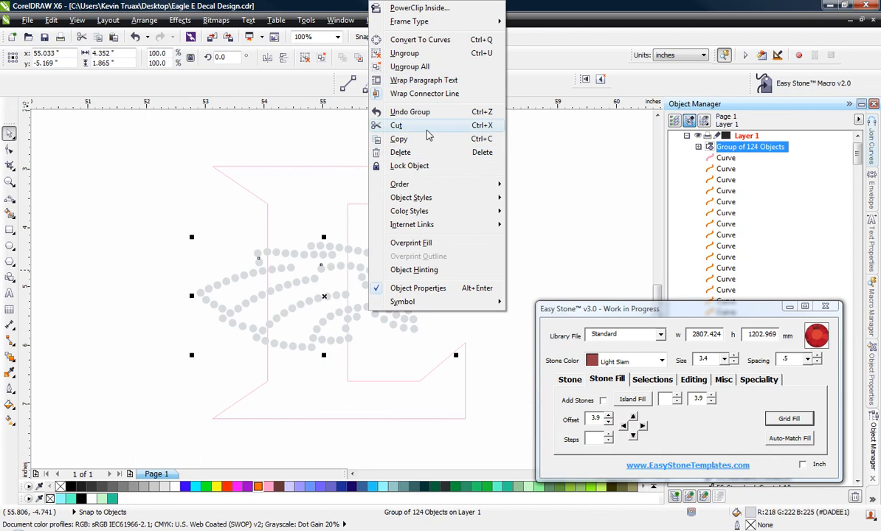
pyautogui.click(409, 166)
# Grid Fill the letter E outline with Light Siam stones, using size 3.4 and spacing .5
pyautogui.click(183, 238)
pyautogui.click(308, 236)
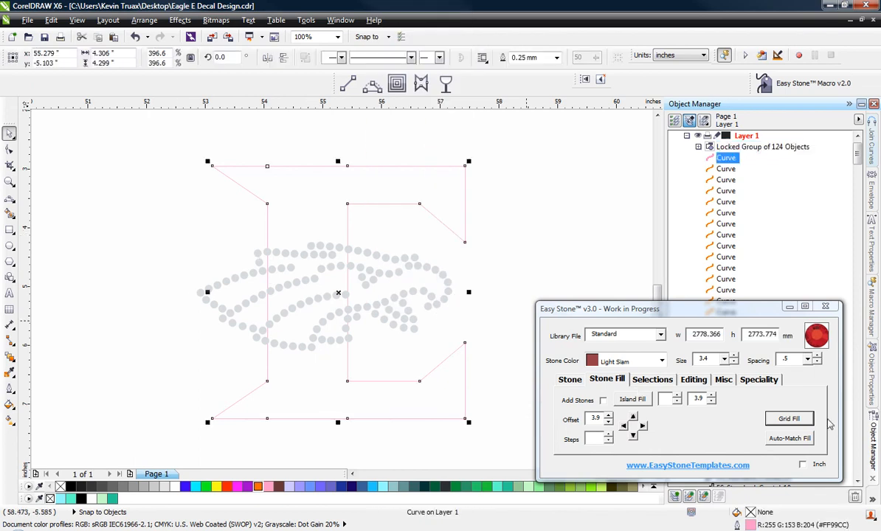
pyautogui.click(809, 420)
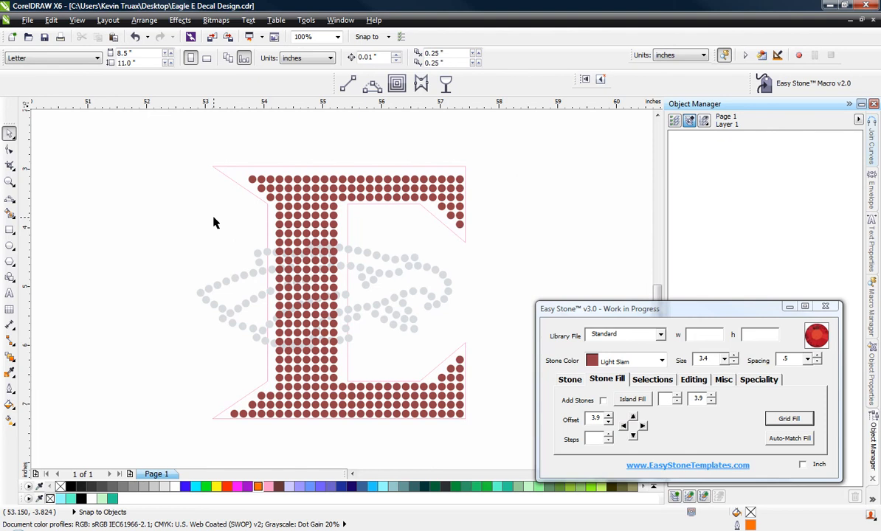
# Add two more rows of stones above the E's top row by offsetting copies of it upward by 3.9
pyautogui.scroll(1, 348, 157)
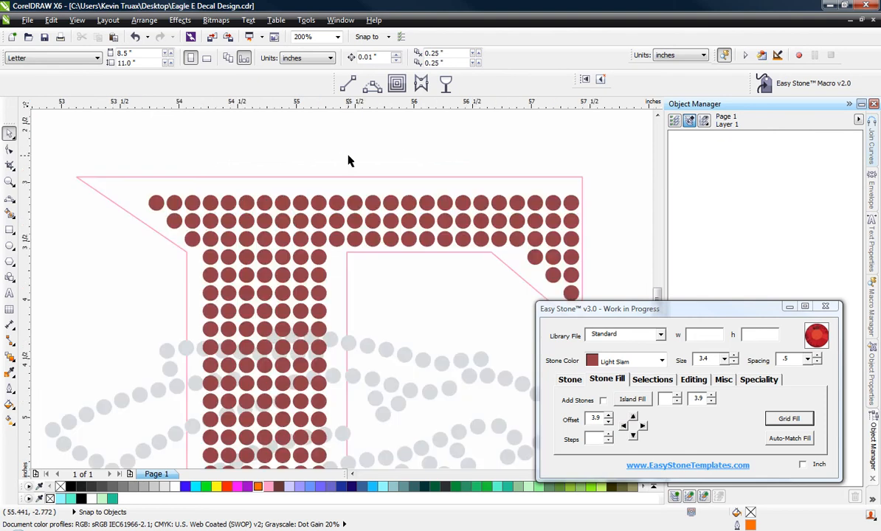
pyautogui.moveTo(108, 157); pyautogui.dragTo(596, 256)
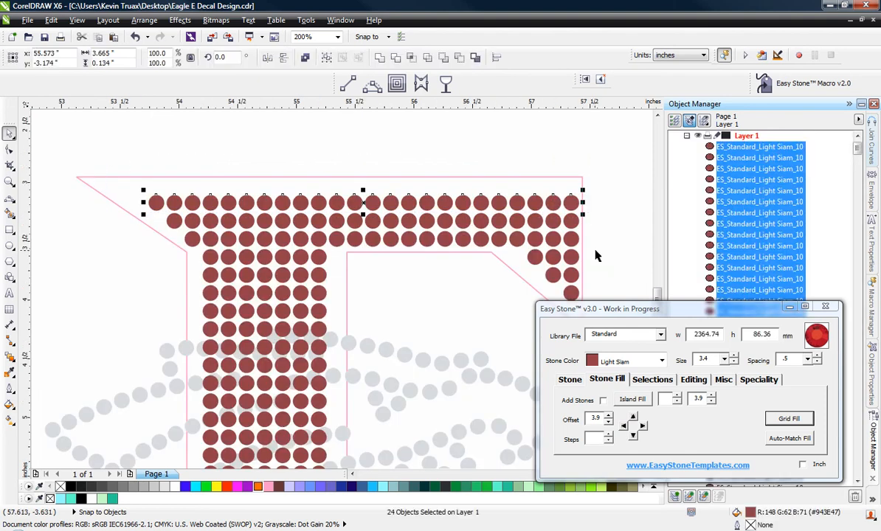
pyautogui.click(633, 417)
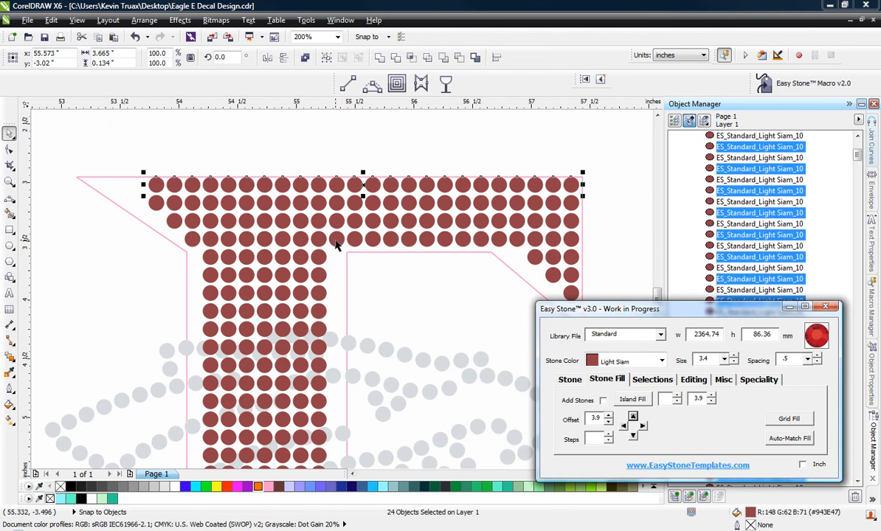
pyautogui.click(634, 418)
pyautogui.click(383, 295)
# Extend the E's top row with one more stone at its left end, offset by 3.9
pyautogui.scroll(-2, 383, 296)
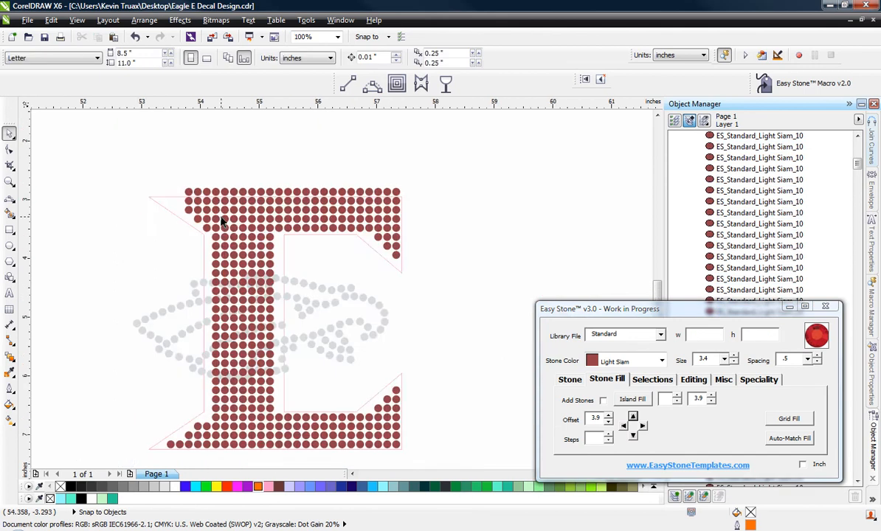
pyautogui.scroll(3, 357, 225)
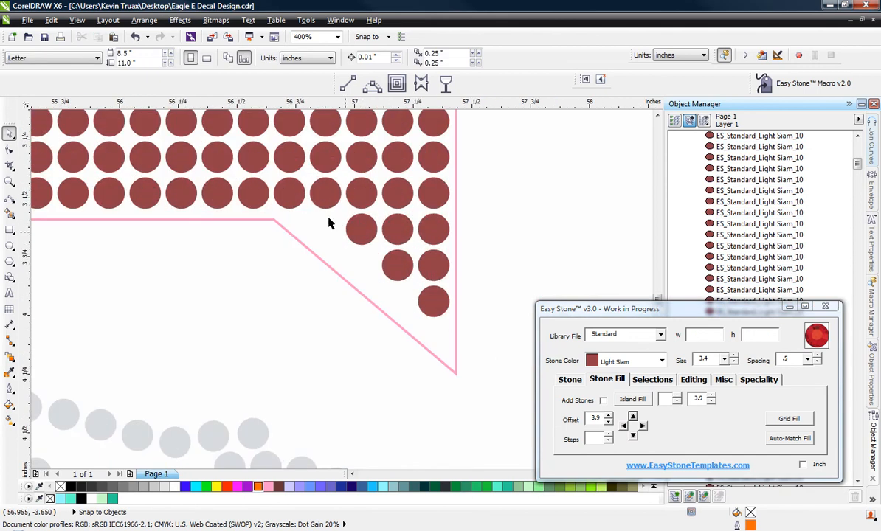
pyautogui.scroll(-2, 371, 273)
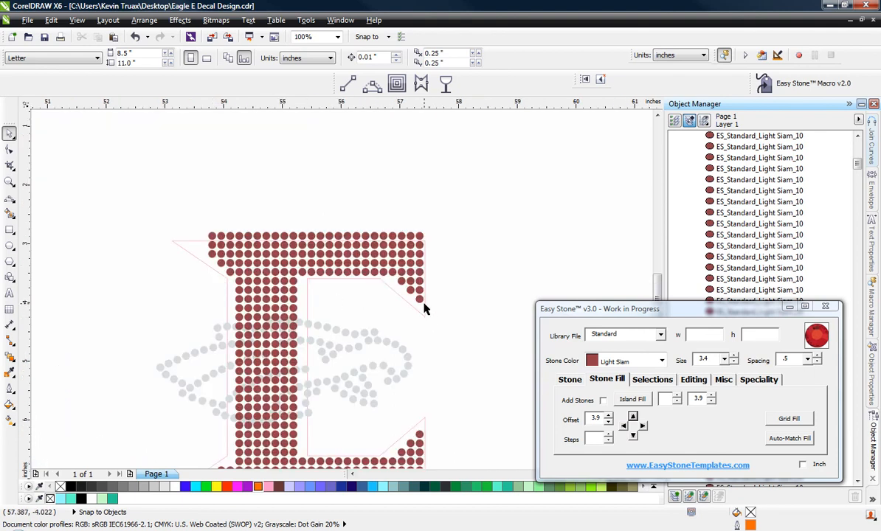
pyautogui.scroll(2, 171, 245)
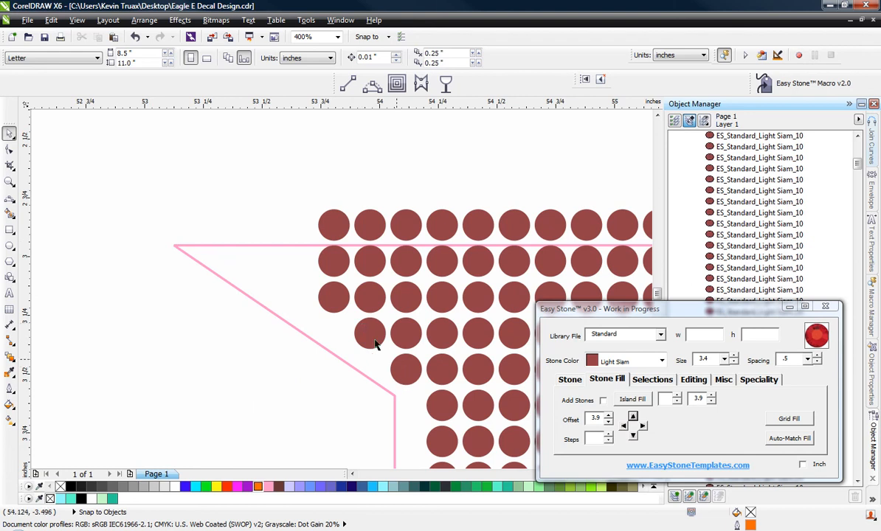
pyautogui.click(407, 371)
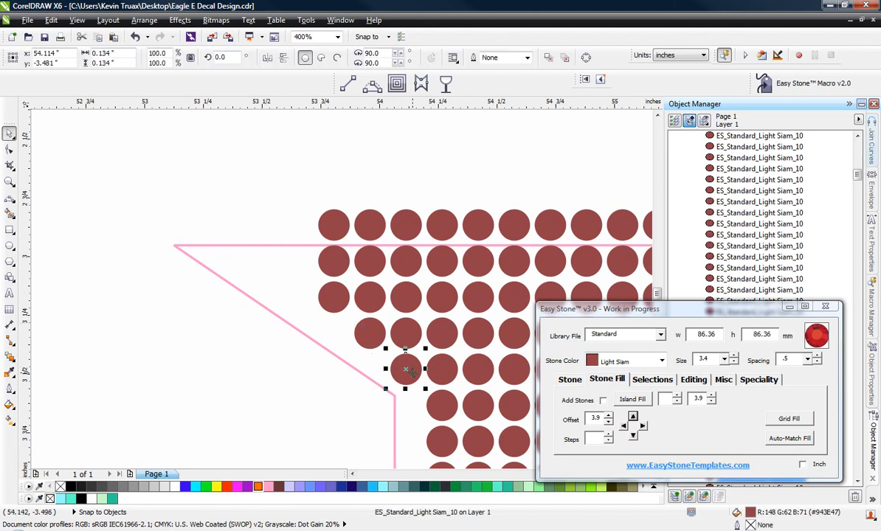
pyautogui.click(330, 223)
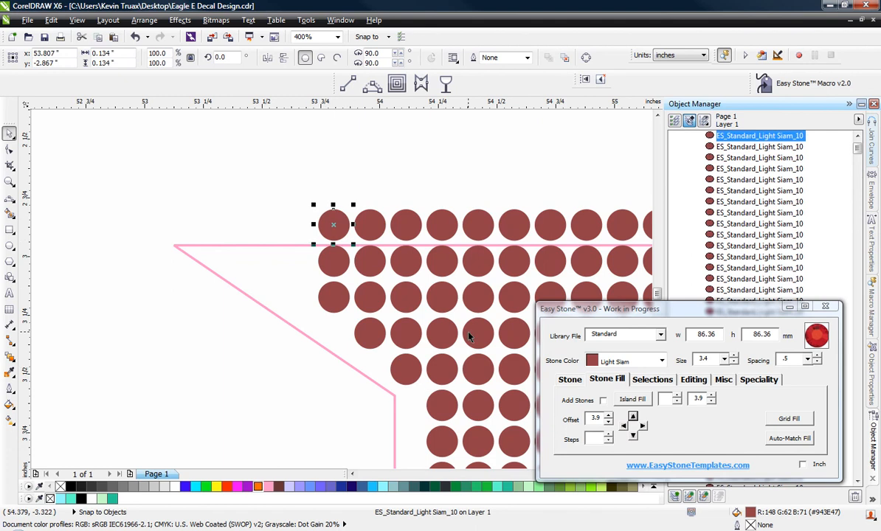
pyautogui.click(624, 426)
pyautogui.click(325, 440)
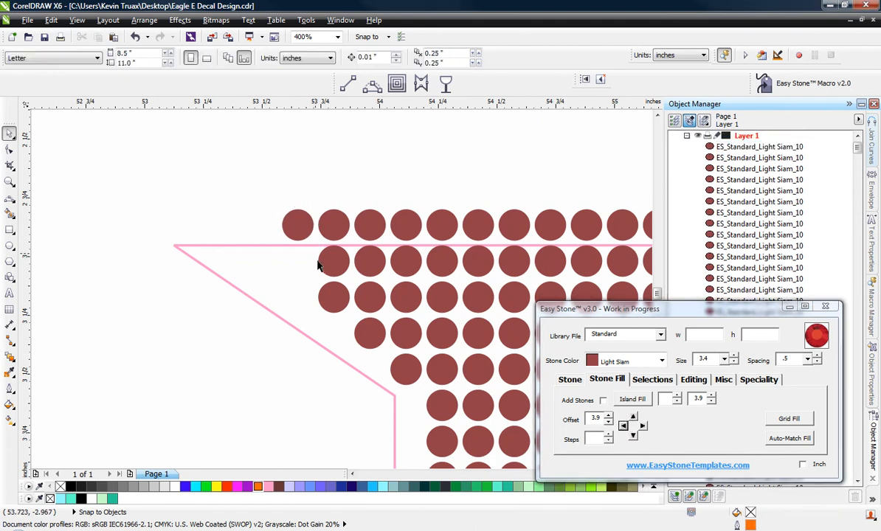
# Delete the leftmost stone of the third, fourth and fifth rows to give the upper-left serif an even diagonal
pyautogui.click(326, 292)
pyautogui.press('Delete')
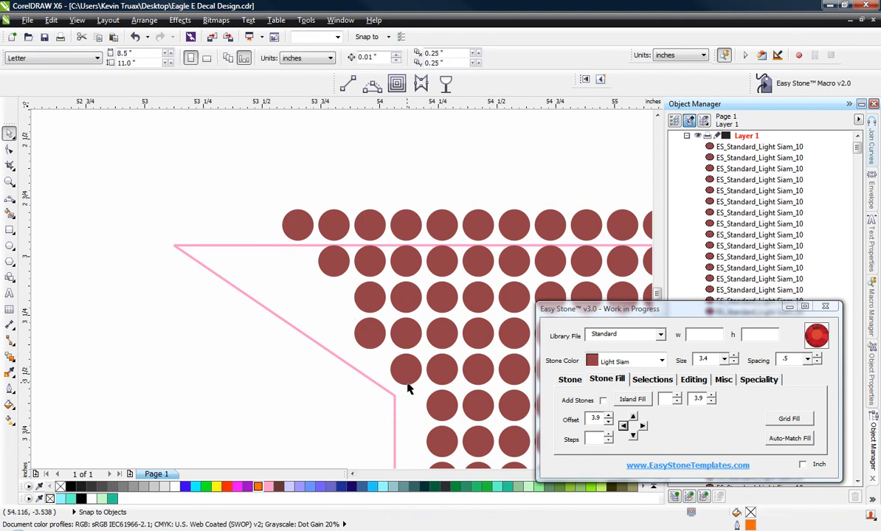
pyautogui.click(371, 333)
pyautogui.press('Delete')
pyautogui.press('Delete')
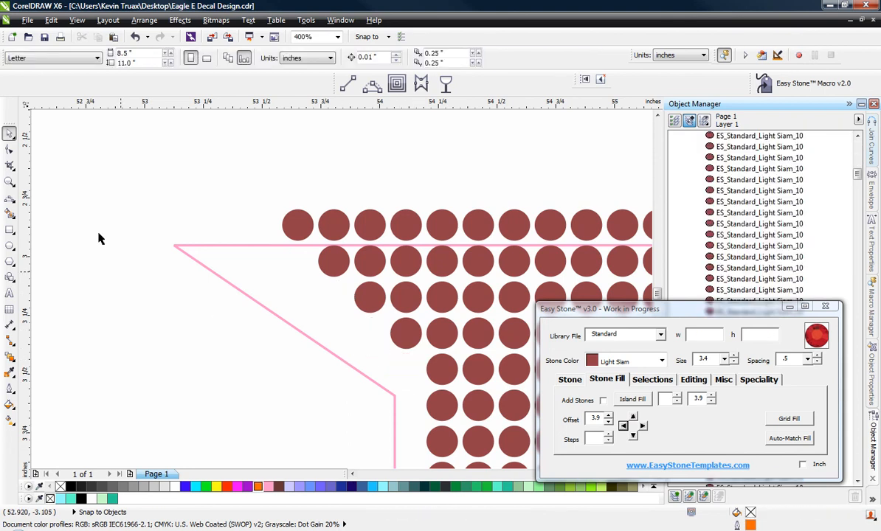
# Add one stone below each of the two rightmost columns of the E's upper-right serif, offset by 3.9
pyautogui.scroll(-1, 93, 214)
pyautogui.scroll(-1, 258, 271)
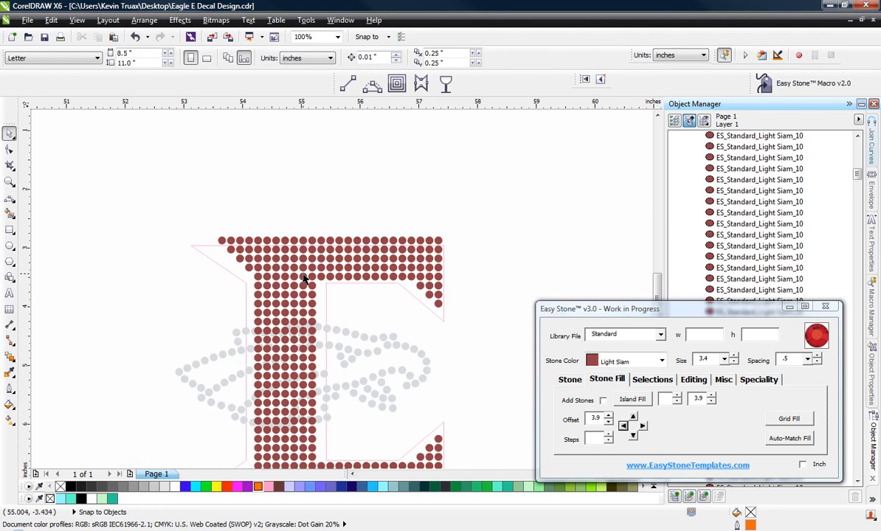
pyautogui.scroll(1, 304, 279)
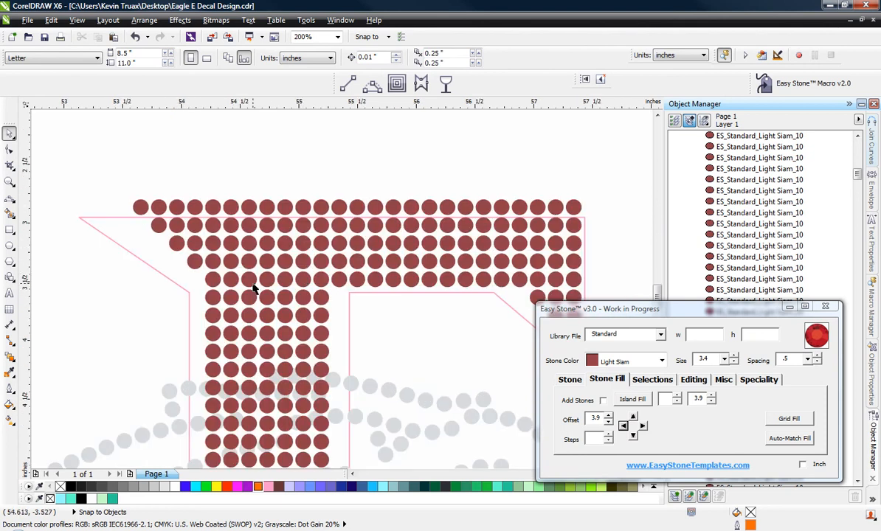
pyautogui.scroll(-1, 253, 289)
pyautogui.scroll(1, 410, 309)
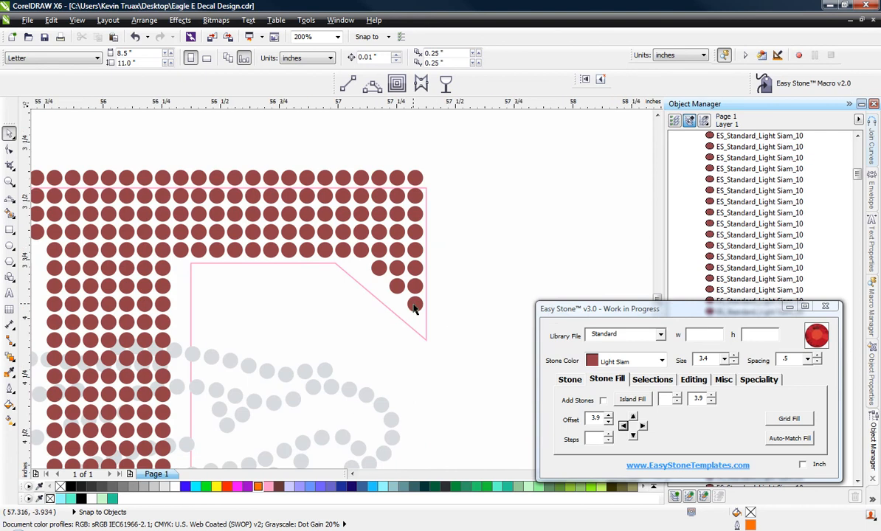
pyautogui.scroll(1, 414, 309)
pyautogui.click(418, 304)
pyautogui.click(632, 435)
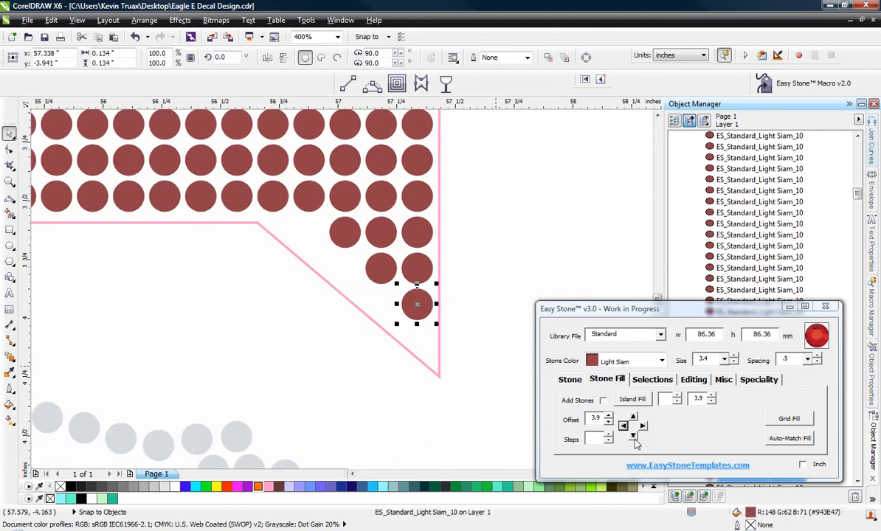
pyautogui.click(382, 270)
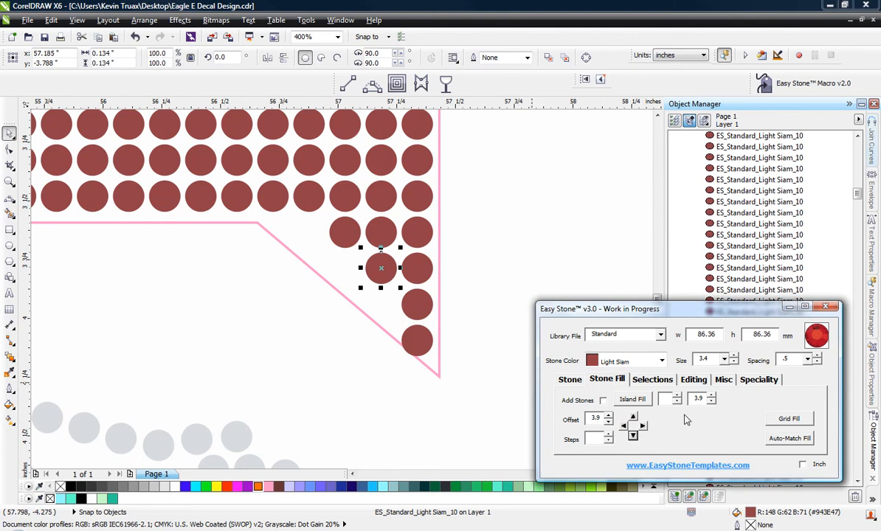
pyautogui.click(632, 435)
# Add one stone below the third and fourth columns from the right edge to complete the upper-right serif's diagonal
pyautogui.click(344, 234)
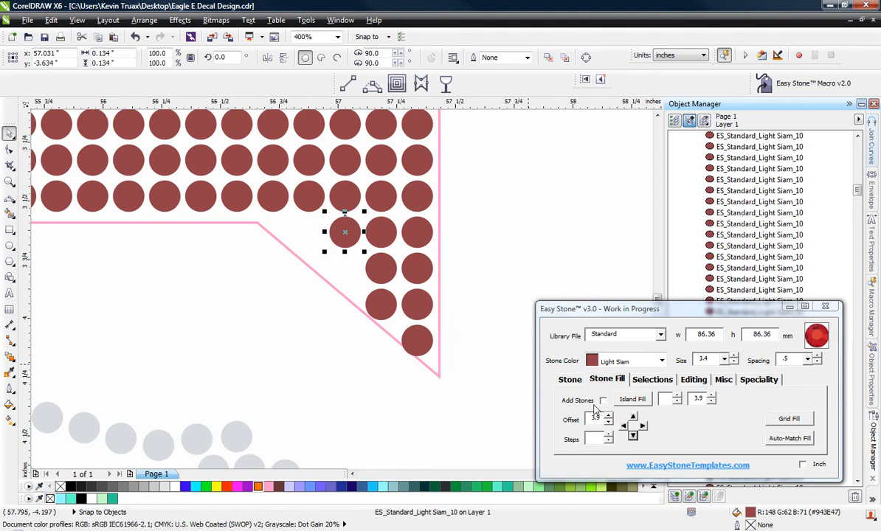
pyautogui.click(633, 435)
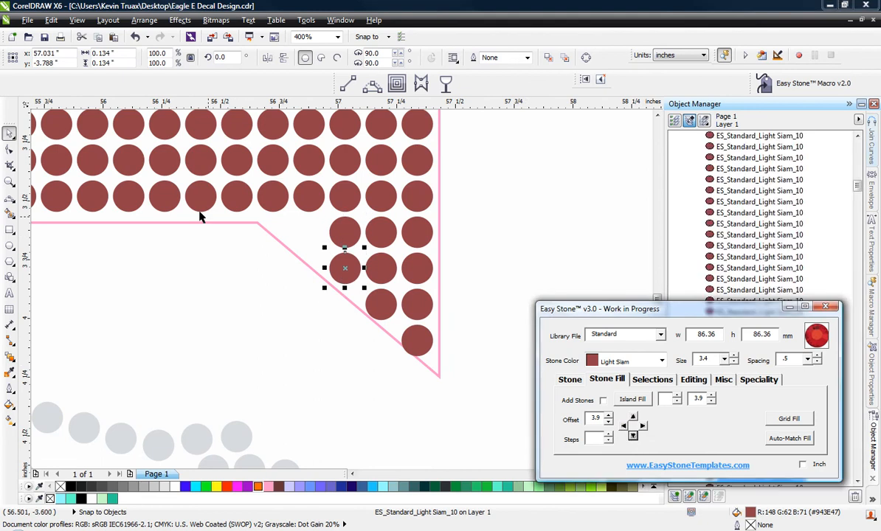
pyautogui.click(299, 190)
pyautogui.click(633, 436)
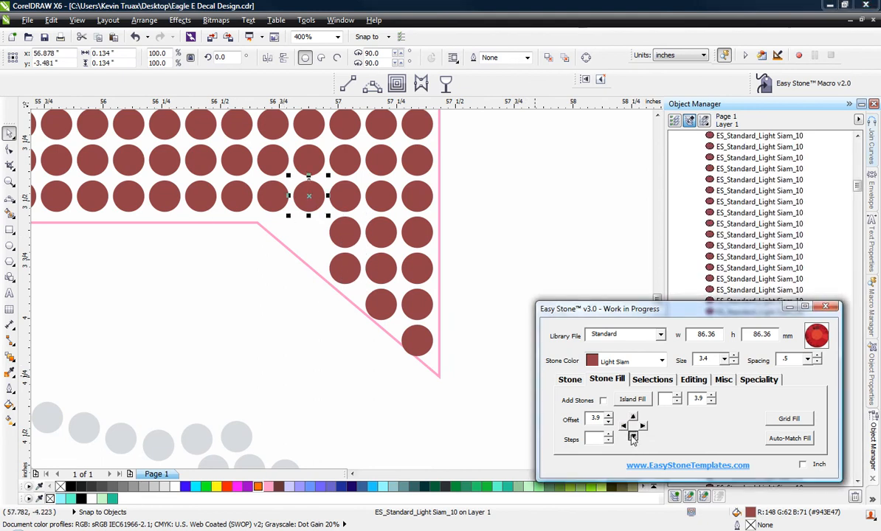
pyautogui.click(285, 261)
pyautogui.click(269, 199)
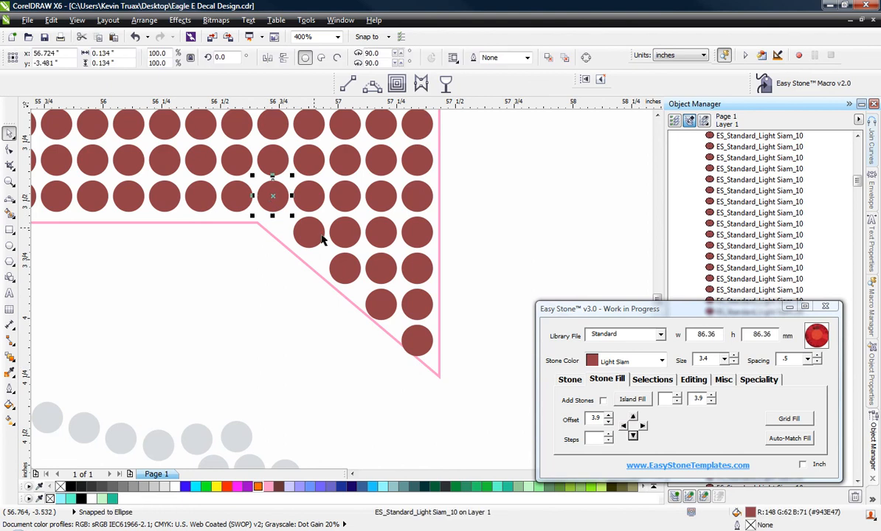
pyautogui.click(301, 224)
pyautogui.click(355, 280)
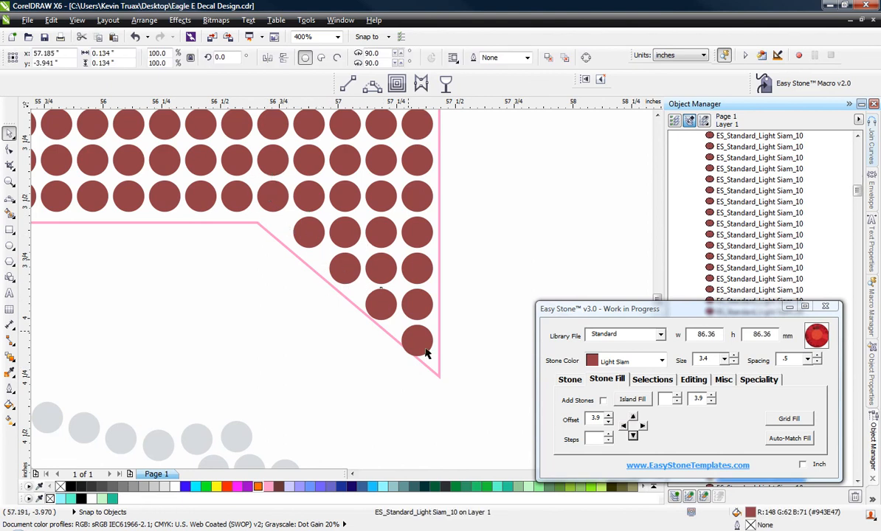
pyautogui.click(285, 299)
# Lock the pink letter E outline so it cannot be selected with the stones
pyautogui.scroll(-2, 376, 252)
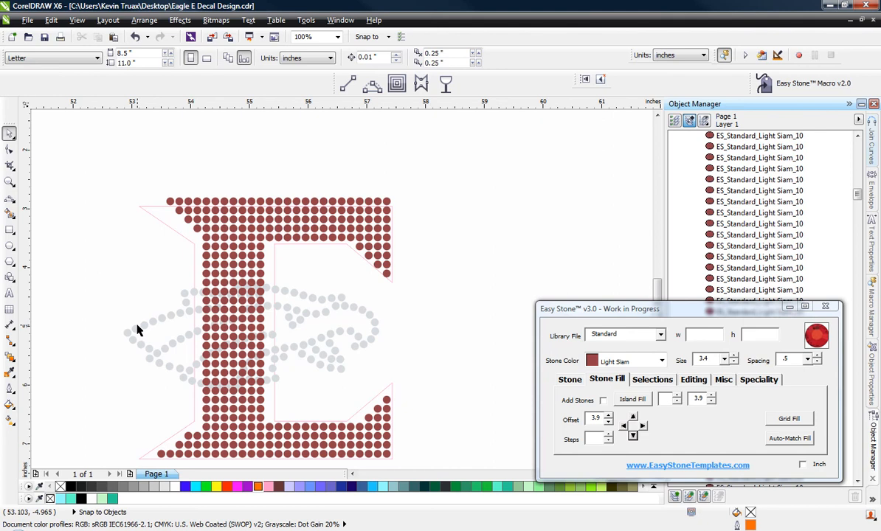
pyautogui.scroll(2, 242, 236)
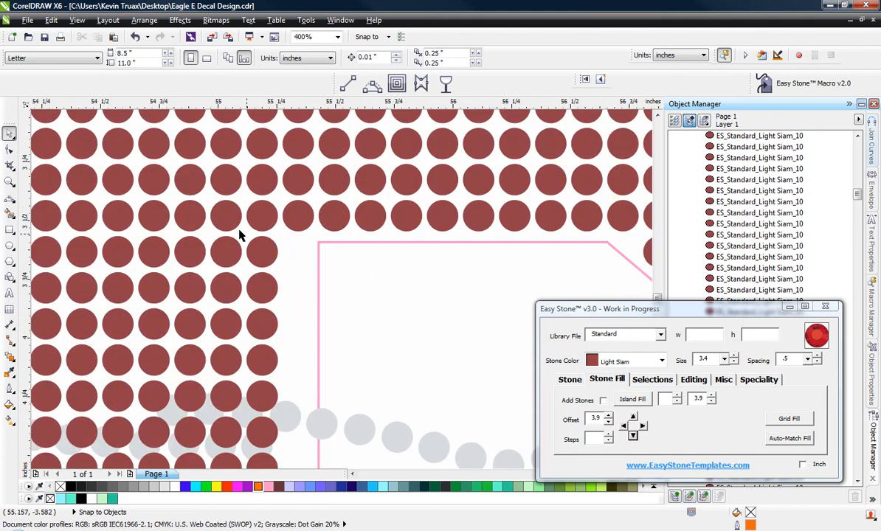
pyautogui.click(238, 230)
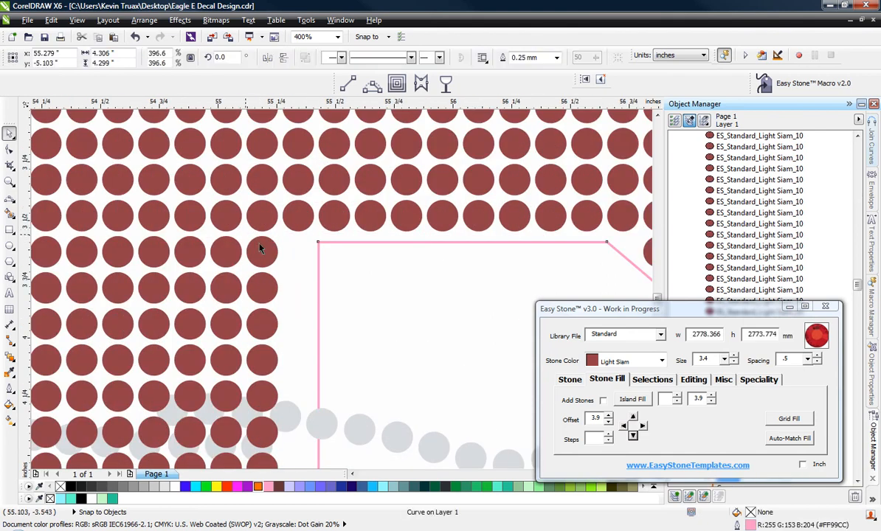
pyautogui.rightClick(308, 264)
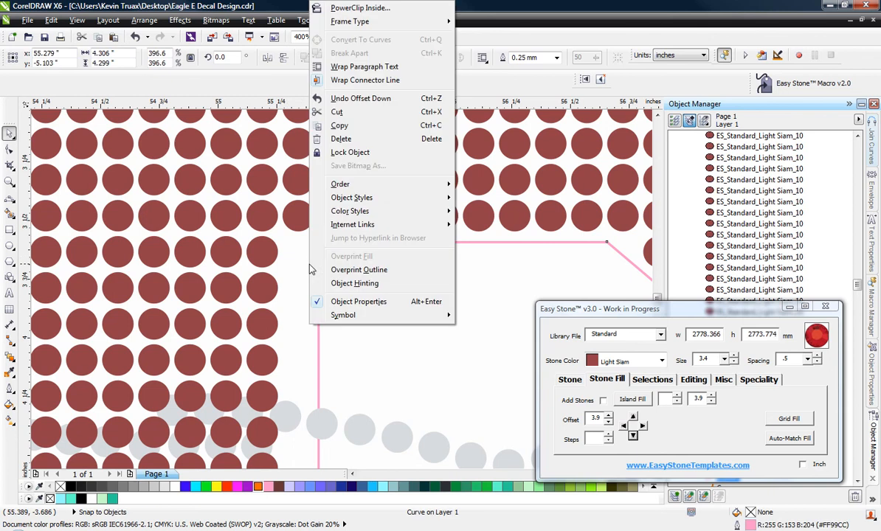
pyautogui.click(353, 153)
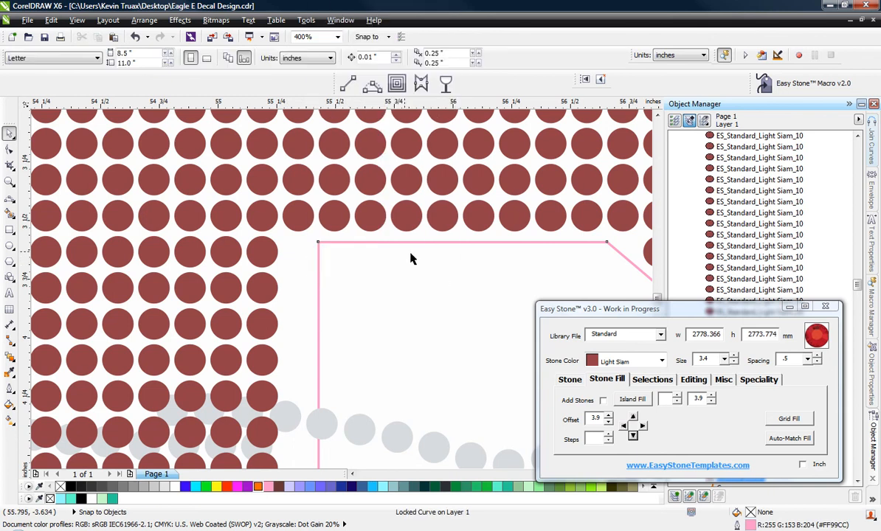
# Select the stem's whole rightmost column of stones and add a matching column to its right, offset by 3.9
pyautogui.click(255, 247)
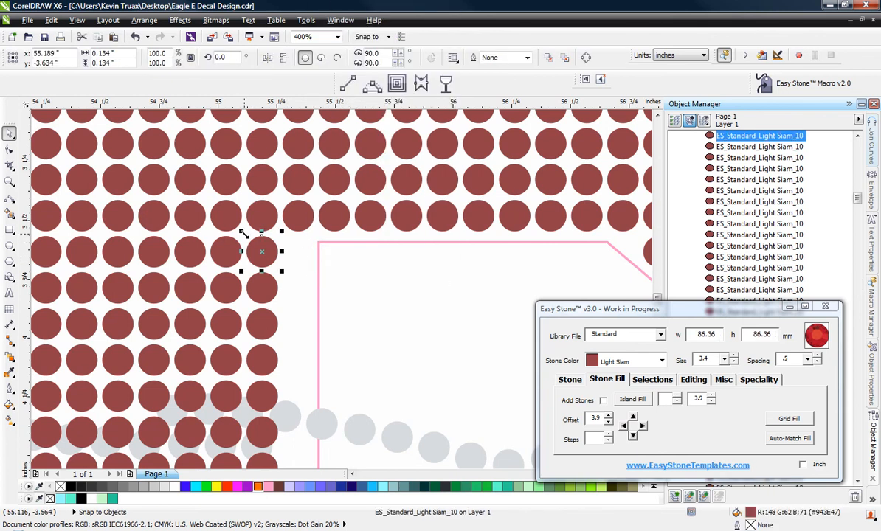
pyautogui.scroll(-5, 360, 298)
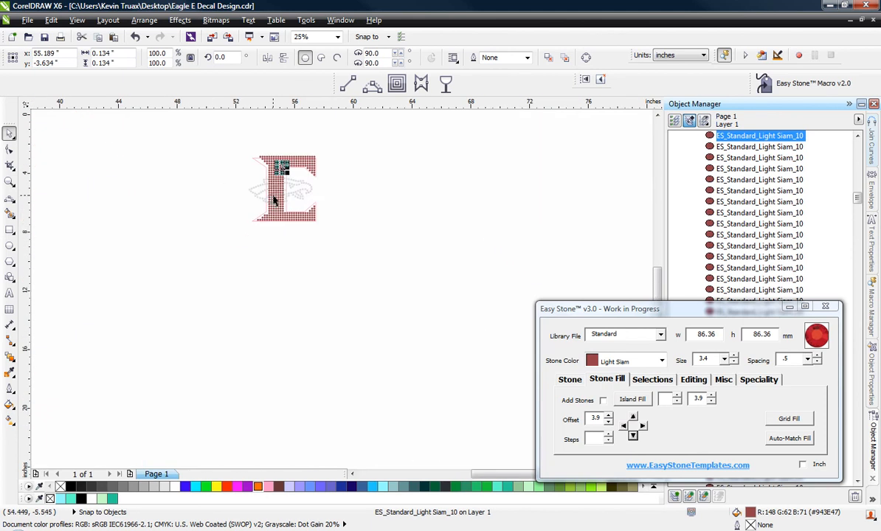
pyautogui.scroll(4, 281, 196)
pyautogui.scroll(1, 274, 200)
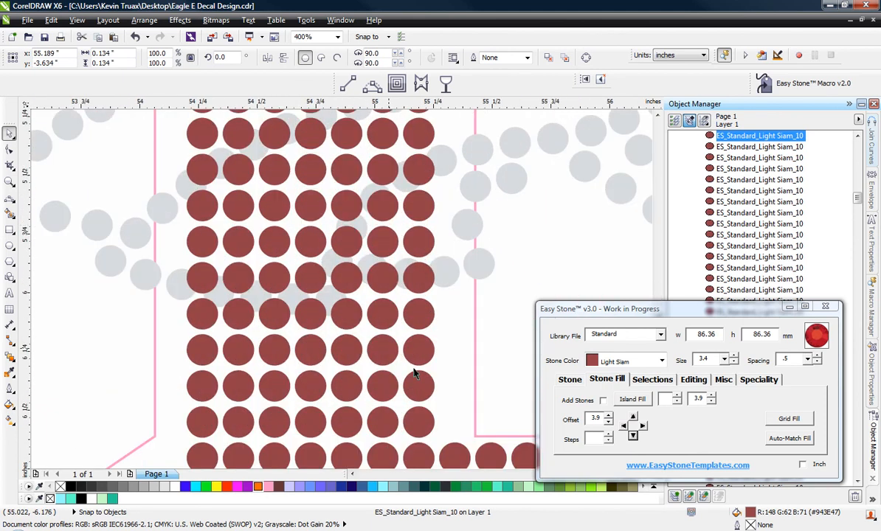
pyautogui.keyDown('shift'); pyautogui.click(425, 437); pyautogui.keyUp('shift')
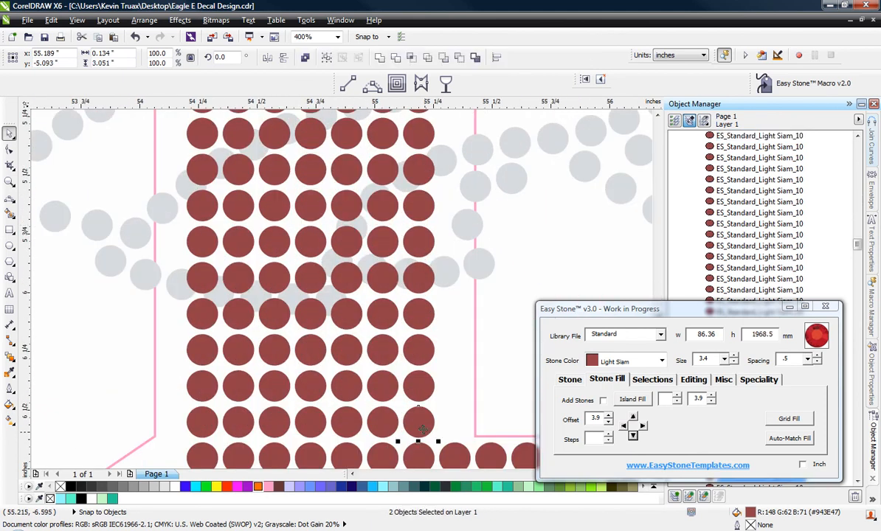
pyautogui.click(653, 379)
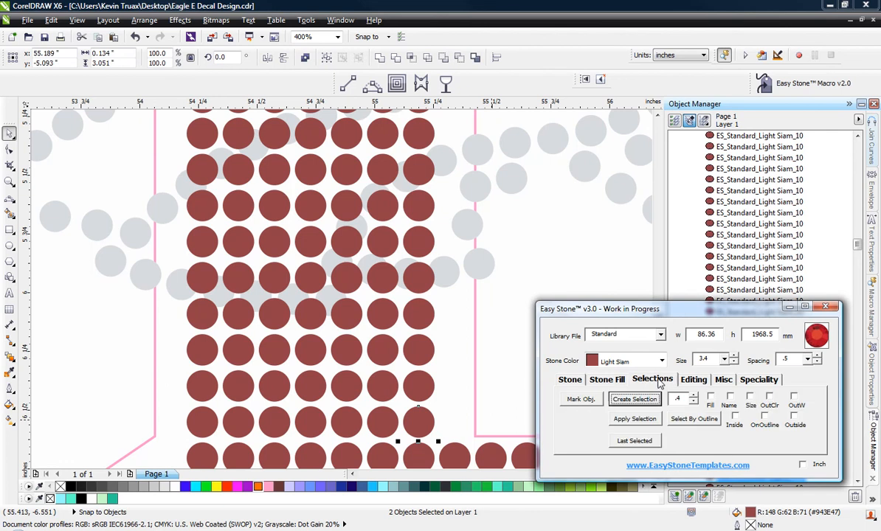
pyautogui.click(634, 399)
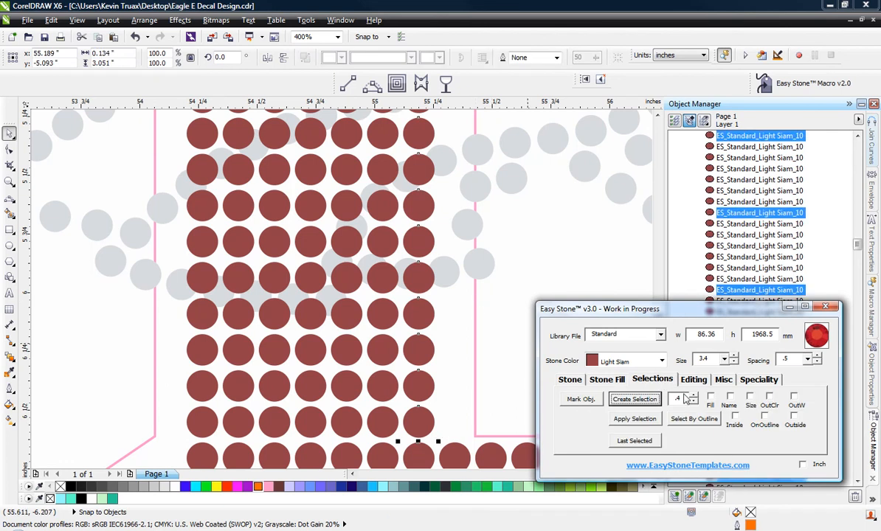
pyautogui.click(606, 379)
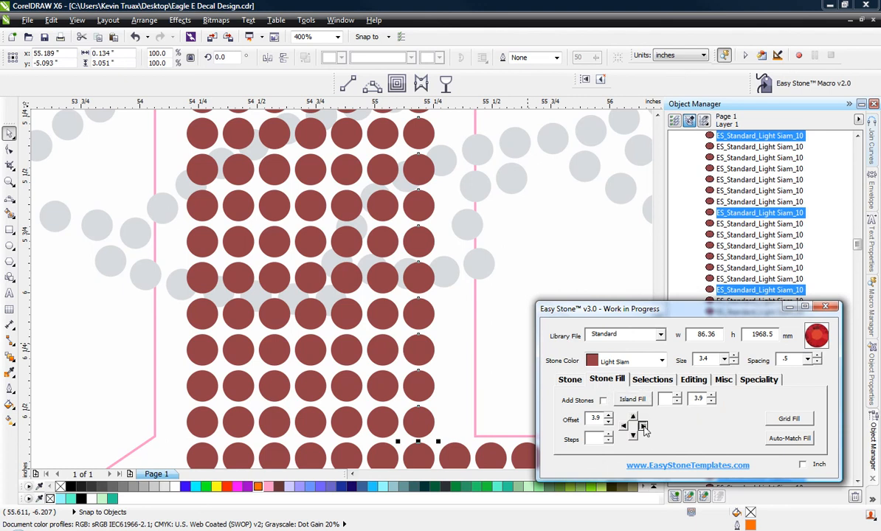
pyautogui.click(642, 426)
pyautogui.scroll(-2, 319, 323)
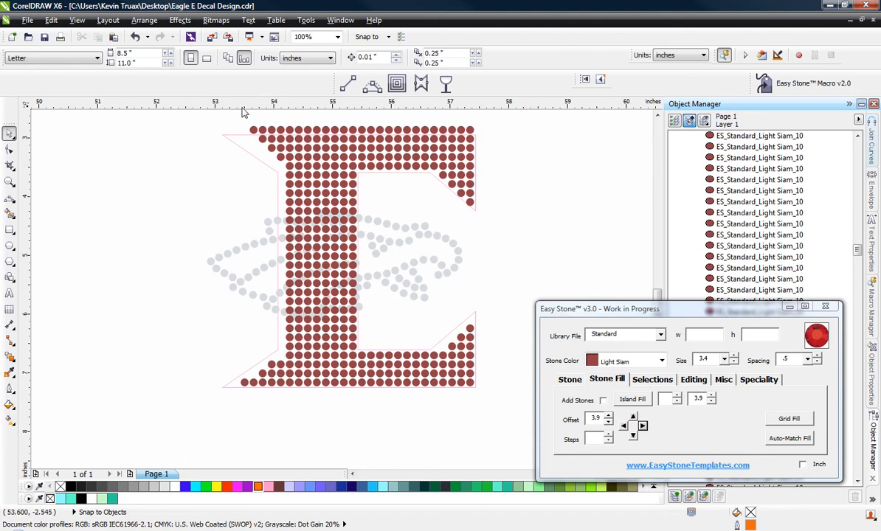
# Inspect the stones of the lower-left serif and bottom bar against the pink outline
pyautogui.scroll(2, 257, 398)
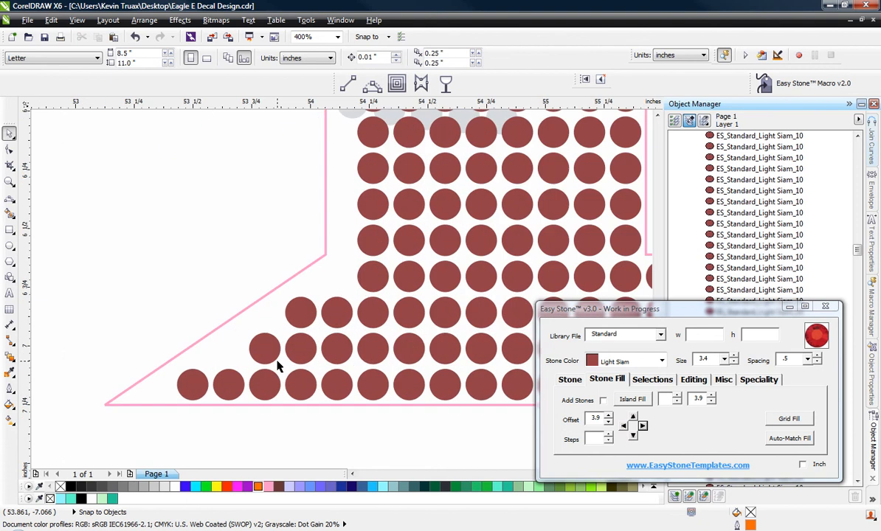
pyautogui.click(360, 275)
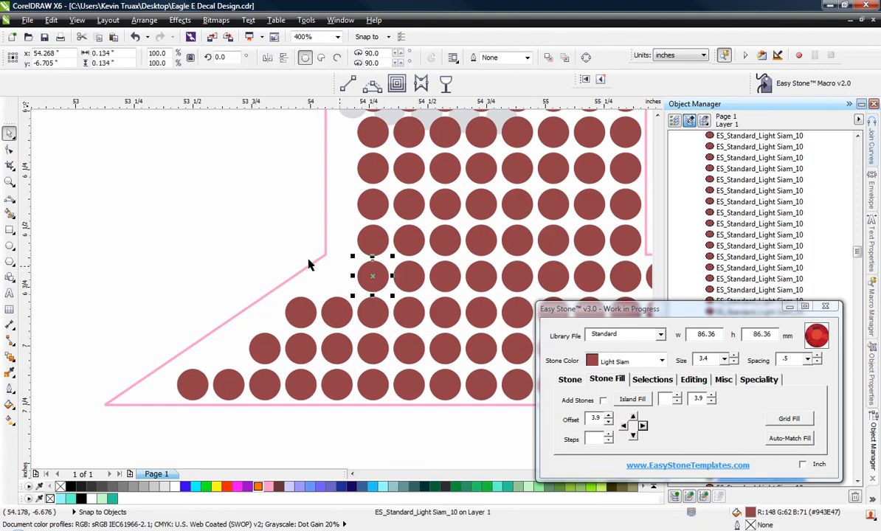
pyautogui.scroll(-2, 226, 252)
pyautogui.scroll(1, 255, 250)
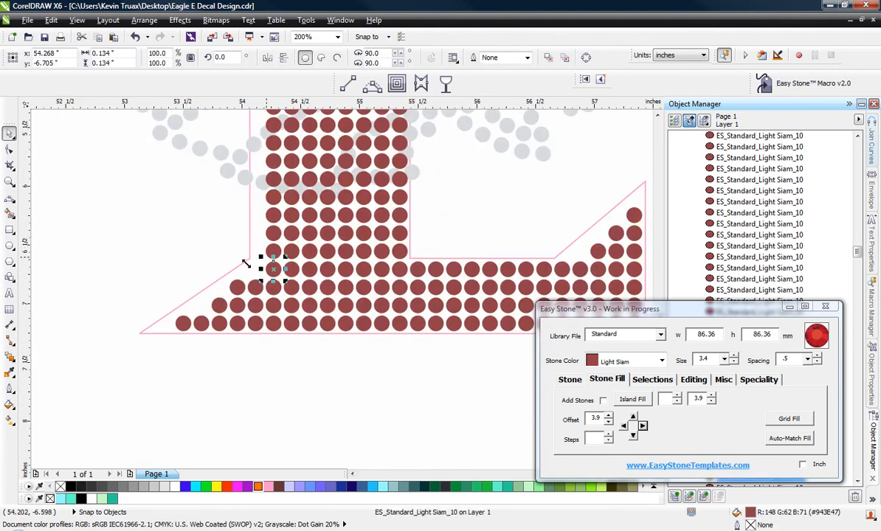
pyautogui.click(158, 253)
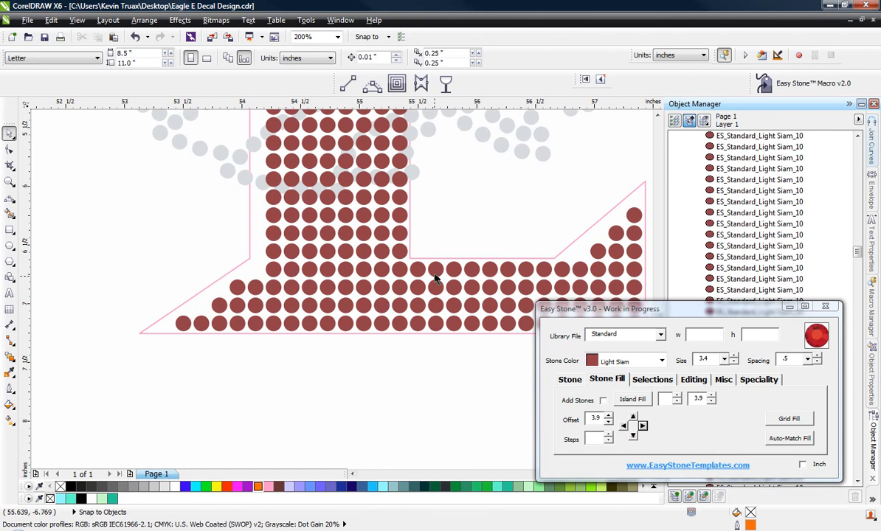
pyautogui.scroll(-1, 460, 267)
pyautogui.scroll(1, 436, 254)
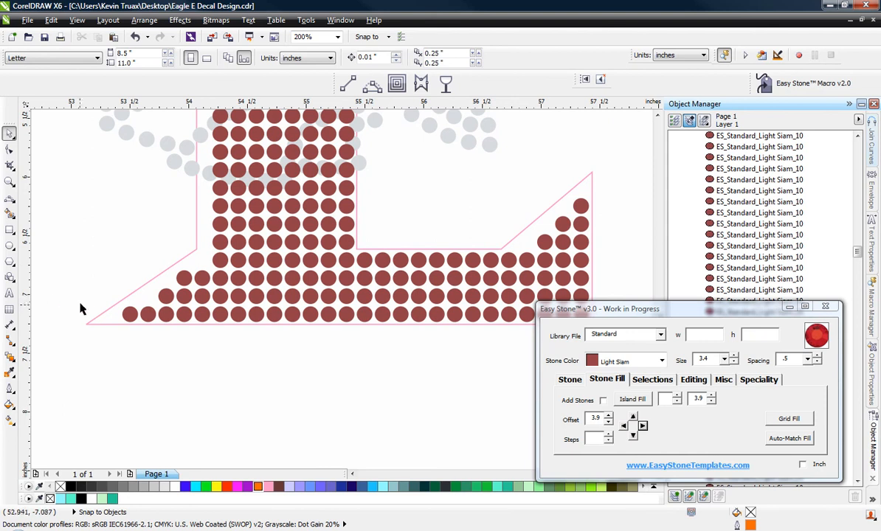
# Add a row of stones below the E's entire bottom row, offset by 3.9
pyautogui.scroll(-1, 92, 310)
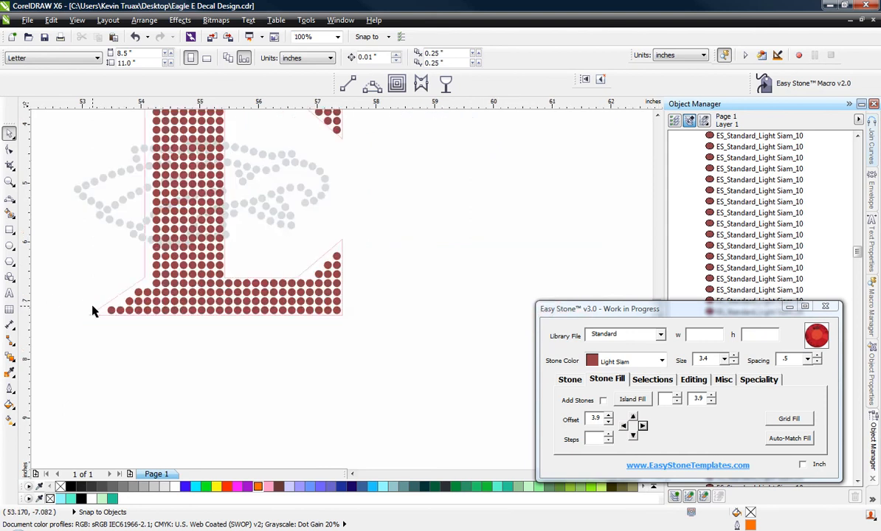
pyautogui.moveTo(92, 306); pyautogui.dragTo(379, 355)
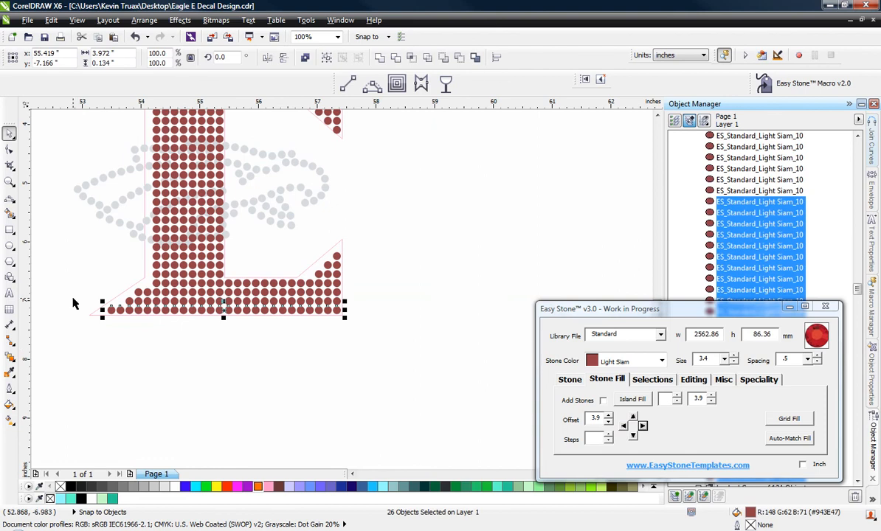
pyautogui.click(633, 436)
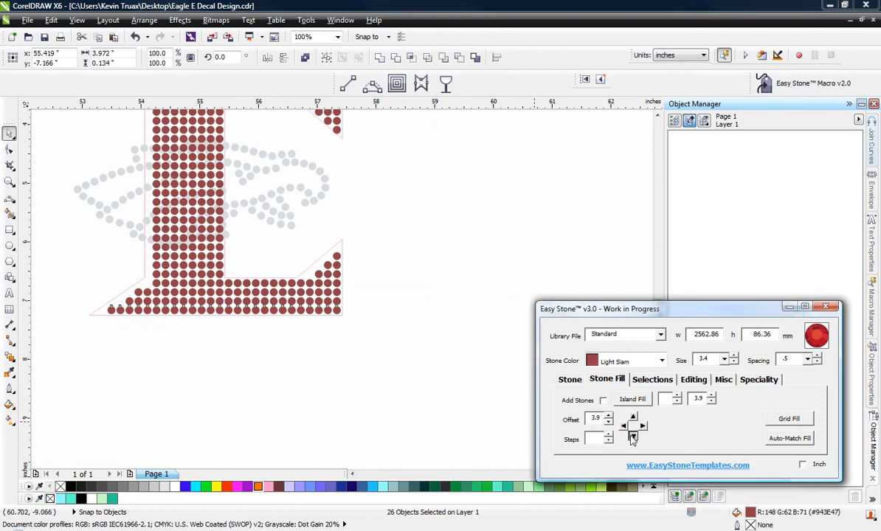
pyautogui.click(243, 380)
# Even the lower-left serif's diagonal by deleting the leftmost stone of the bottom, third-lowest and fourth-lowest rows and the two leftmost stones of the second-lowest row
pyautogui.scroll(1, 93, 306)
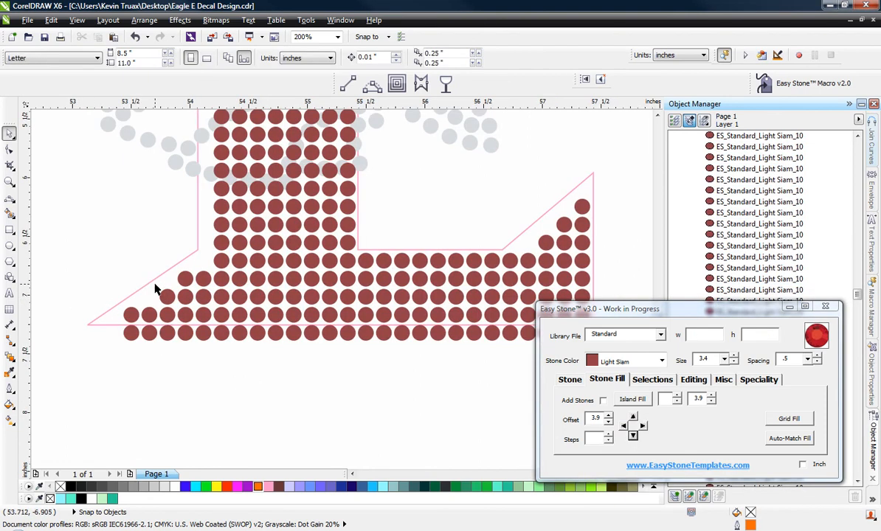
pyautogui.scroll(1, 156, 289)
pyautogui.click(221, 278)
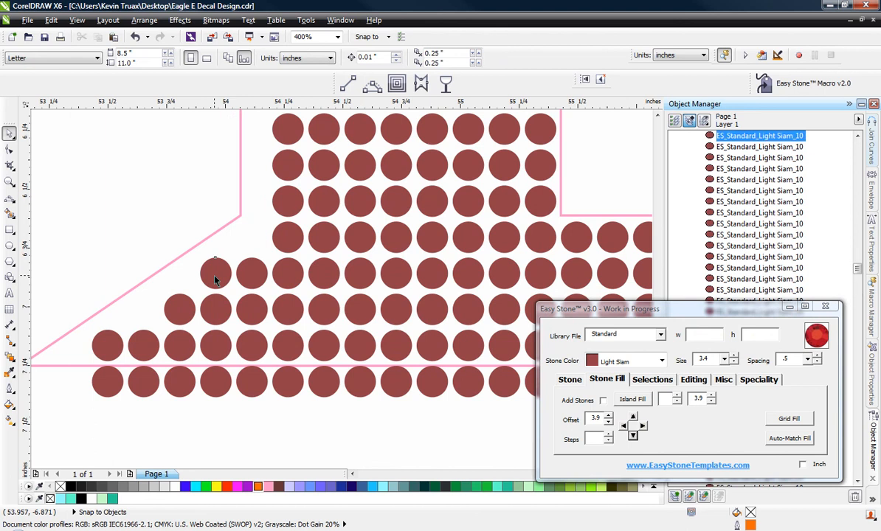
pyautogui.press('Delete')
pyautogui.click(174, 310)
pyautogui.press('Delete')
pyautogui.click(155, 345)
pyautogui.press('Delete')
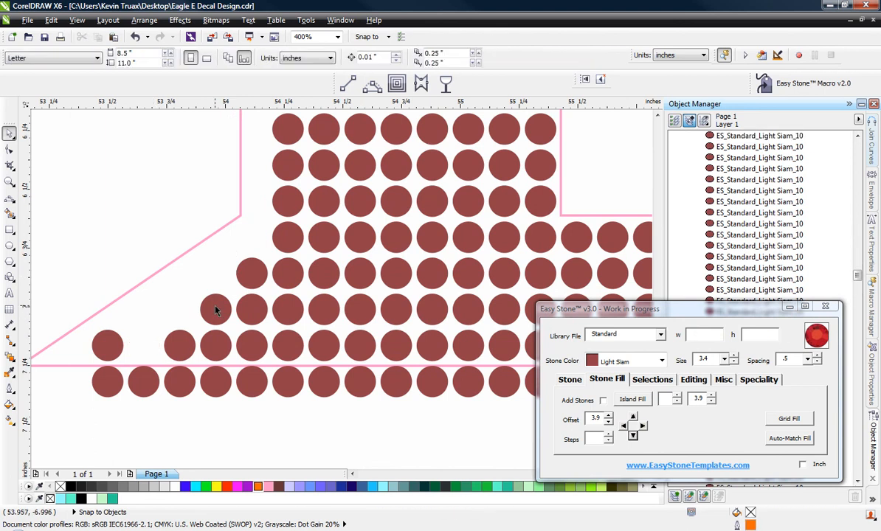
pyautogui.click(101, 393)
pyautogui.press('Delete')
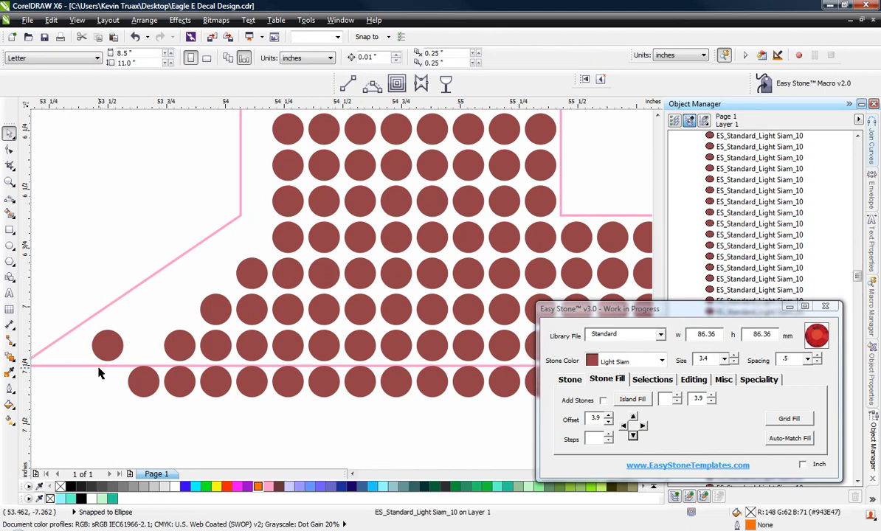
pyautogui.click(103, 339)
pyautogui.press('Delete')
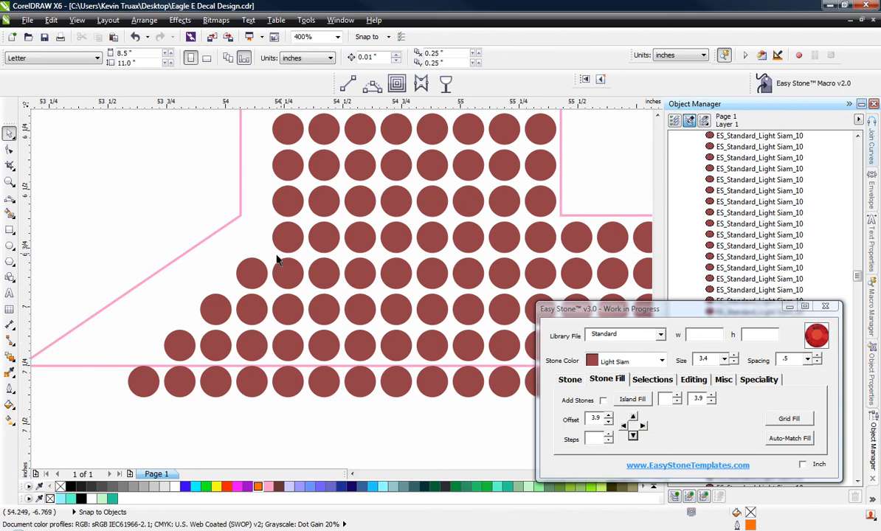
# Add one stone above each of the four rightmost columns of the E's lower-right serif, offset by 3.9
pyautogui.scroll(-3, 170, 426)
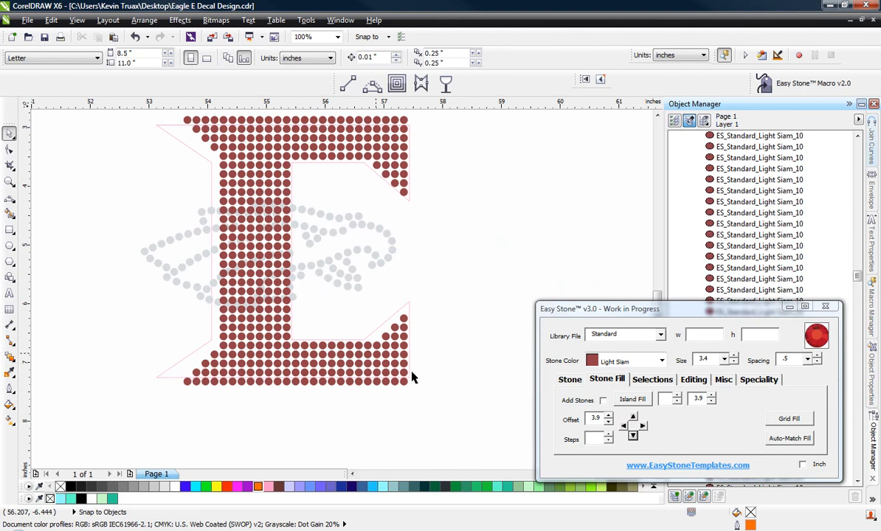
pyautogui.scroll(1, 421, 370)
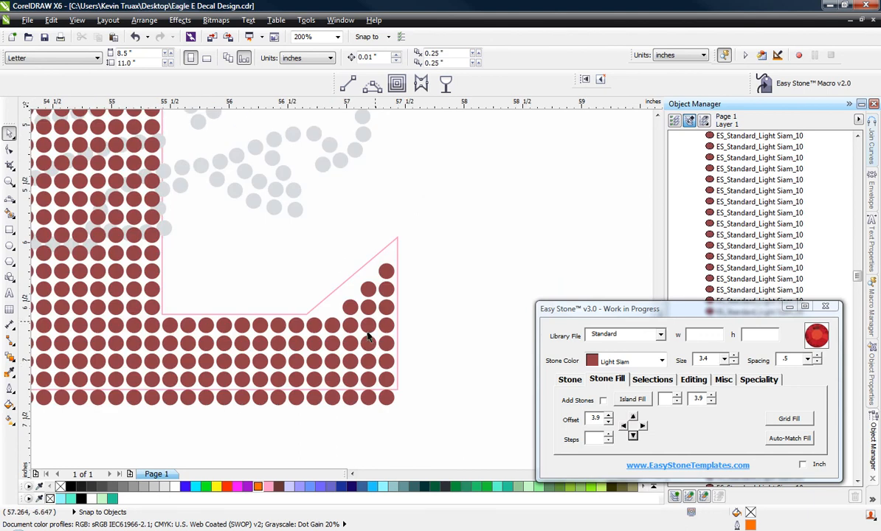
pyautogui.scroll(1, 369, 337)
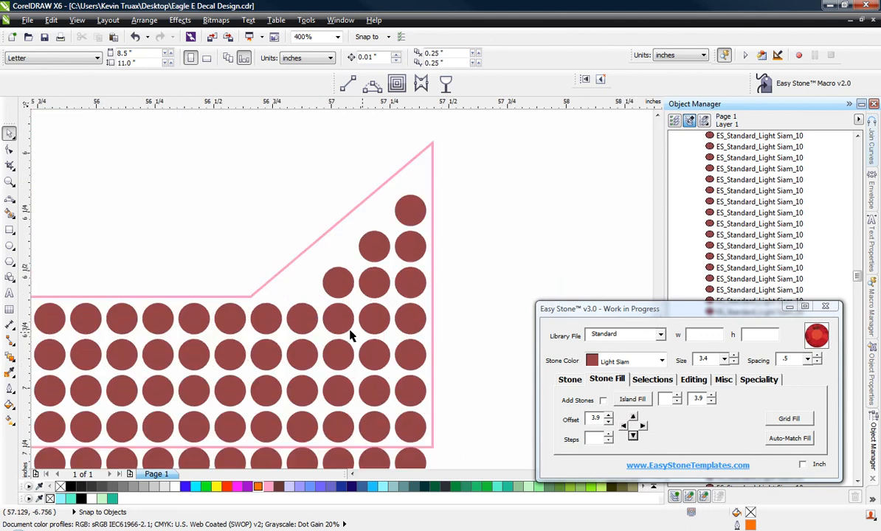
pyautogui.click(424, 213)
pyautogui.click(632, 419)
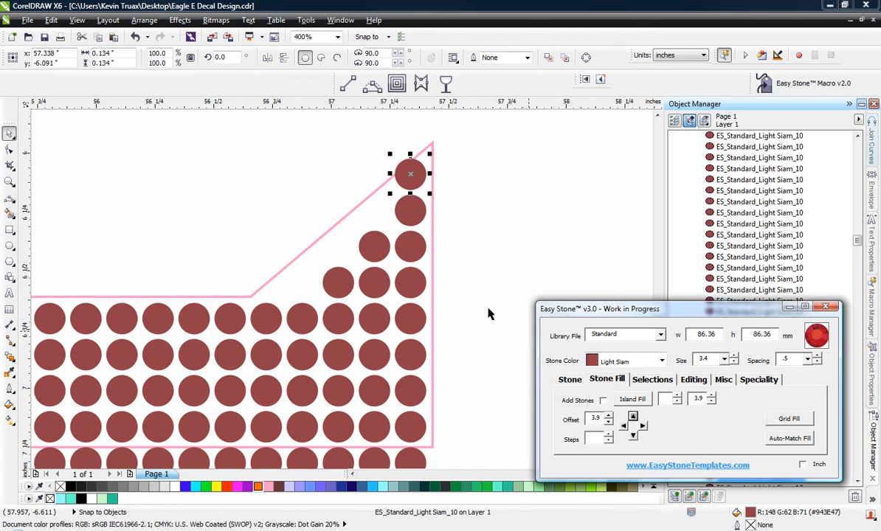
pyautogui.click(365, 251)
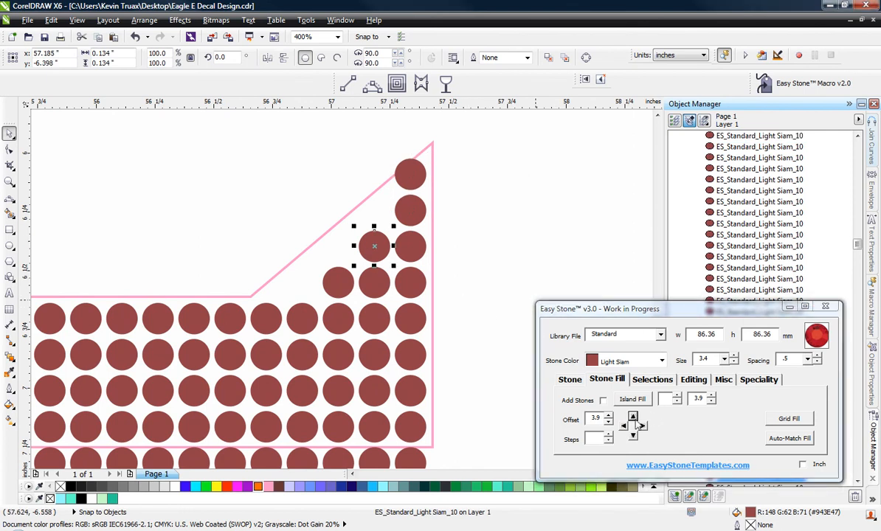
pyautogui.click(636, 422)
pyautogui.click(336, 285)
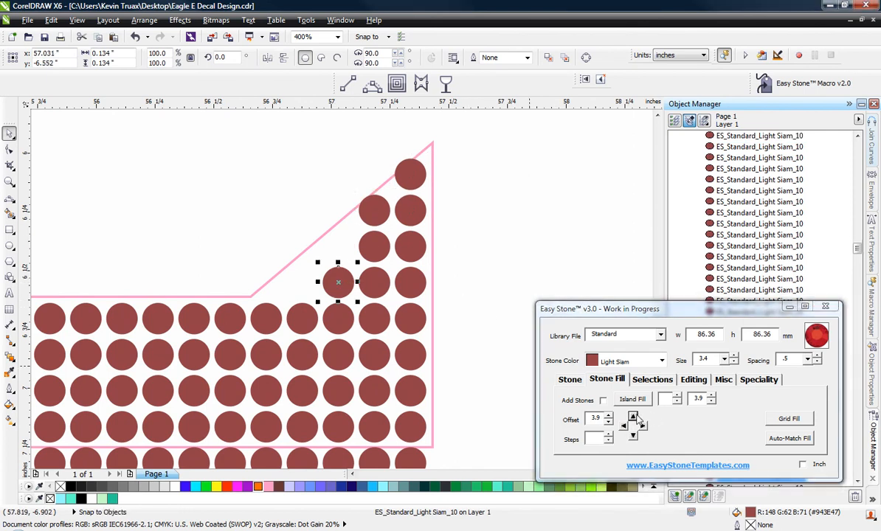
pyautogui.click(636, 419)
pyautogui.click(303, 316)
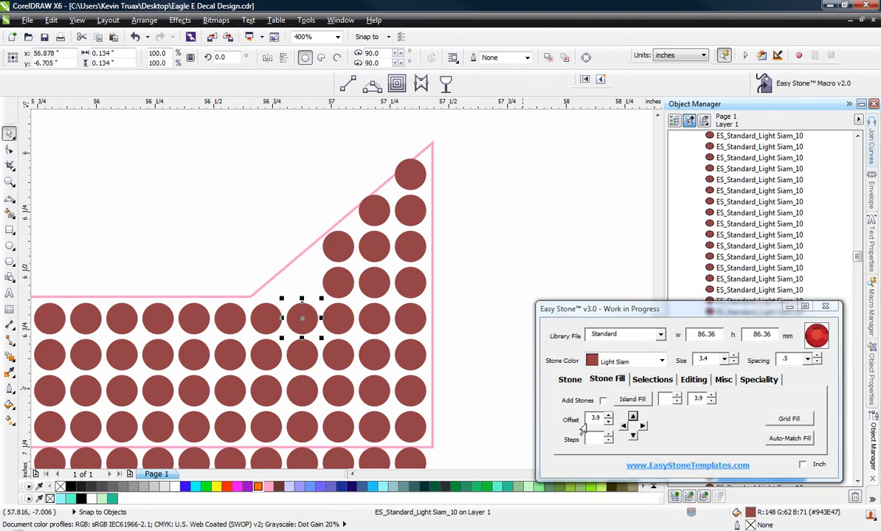
pyautogui.click(636, 420)
pyautogui.click(458, 194)
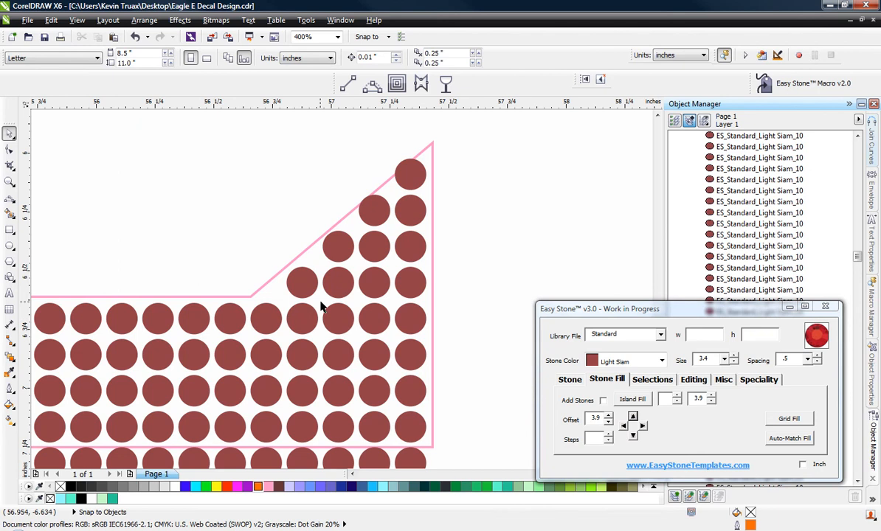
# Unlock the pink letter E outline so it can be edited
pyautogui.scroll(-3, 478, 295)
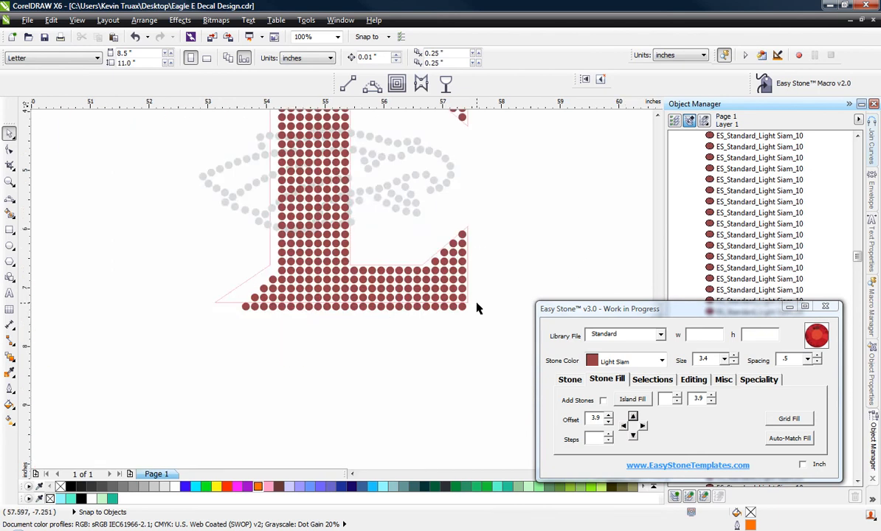
pyautogui.scroll(-2, 412, 335)
pyautogui.scroll(2, 405, 232)
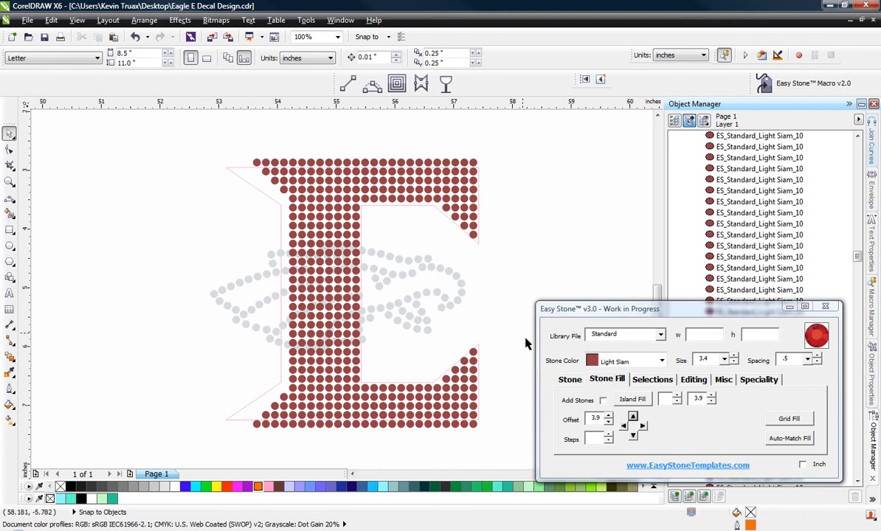
pyautogui.click(237, 176)
pyautogui.scroll(1, 235, 162)
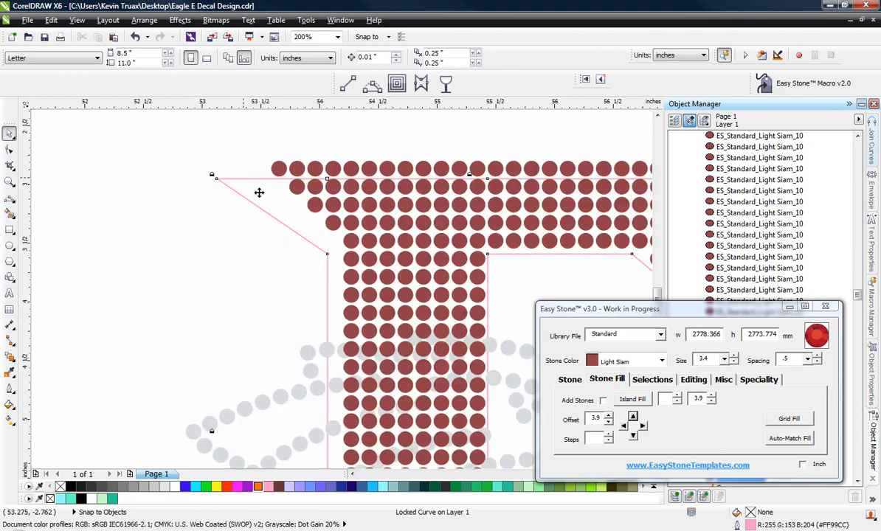
pyautogui.rightClick(243, 181)
pyautogui.click(280, 191)
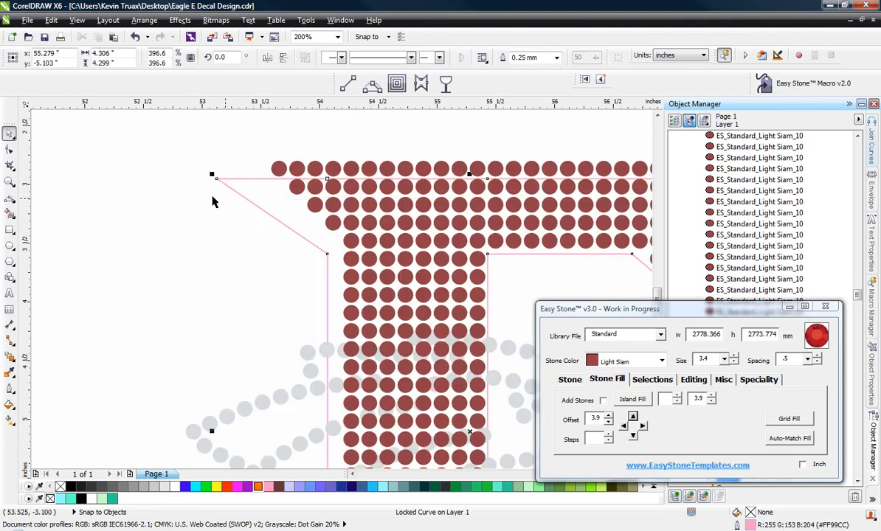
pyautogui.click(299, 243)
# Move the outline's upper-left corner node onto the centre of the top row's leftmost stone with the Shape tool
pyautogui.click(218, 180)
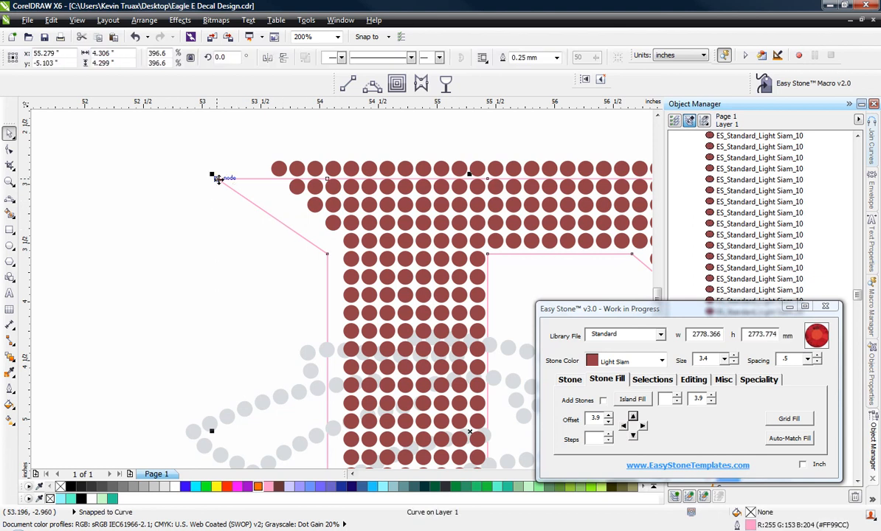
pyautogui.press('F10')
pyautogui.moveTo(215, 178); pyautogui.dragTo(279, 170)
pyautogui.scroll(2, 303, 169)
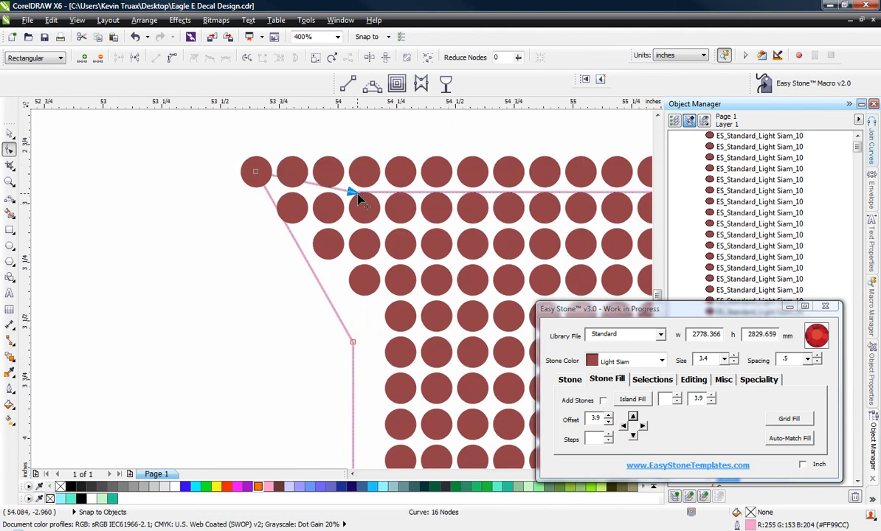
# Delete the extra node beside the outline's upper-left corner and snap the stem's two left corner nodes onto the centres of their nearest stones
pyautogui.doubleClick(350, 193)
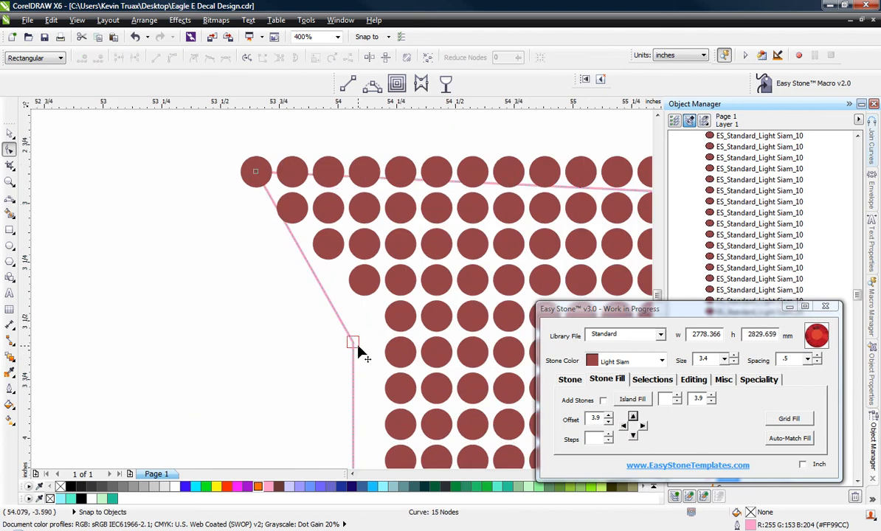
pyautogui.moveTo(354, 344); pyautogui.dragTo(398, 315)
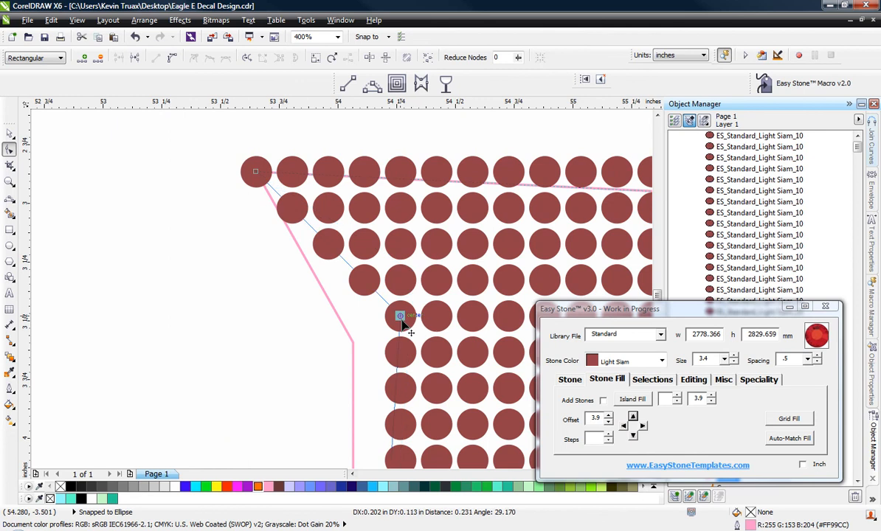
pyautogui.scroll(-2, 270, 177)
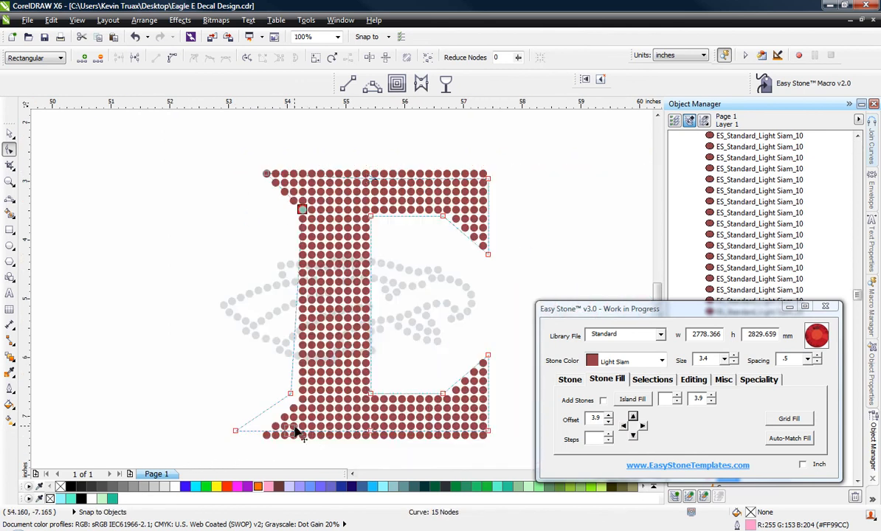
pyautogui.scroll(2, 282, 406)
pyautogui.moveTo(287, 319); pyautogui.dragTo(338, 339)
pyautogui.scroll(-2, 320, 331)
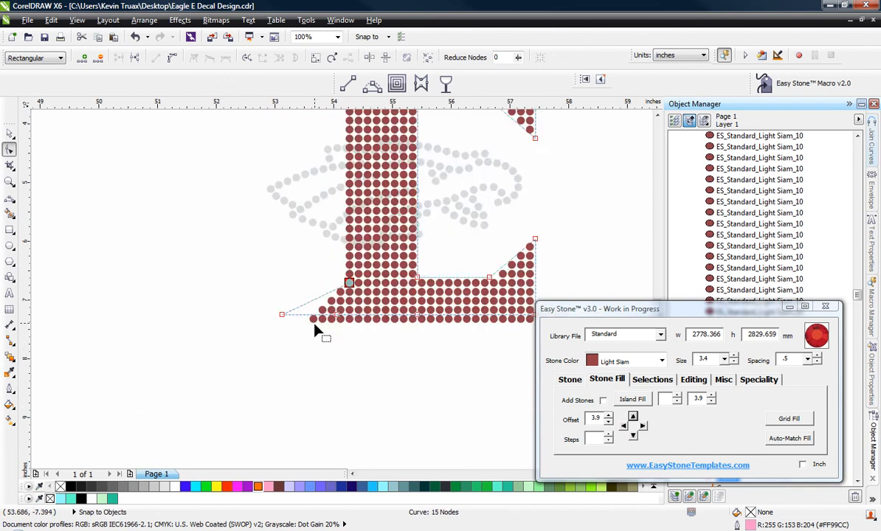
# Snap the outline's lower-left and lower-right corner nodes onto the bottom row's end stones and delete the two extra nodes along the bottom edge
pyautogui.scroll(2, 221, 354)
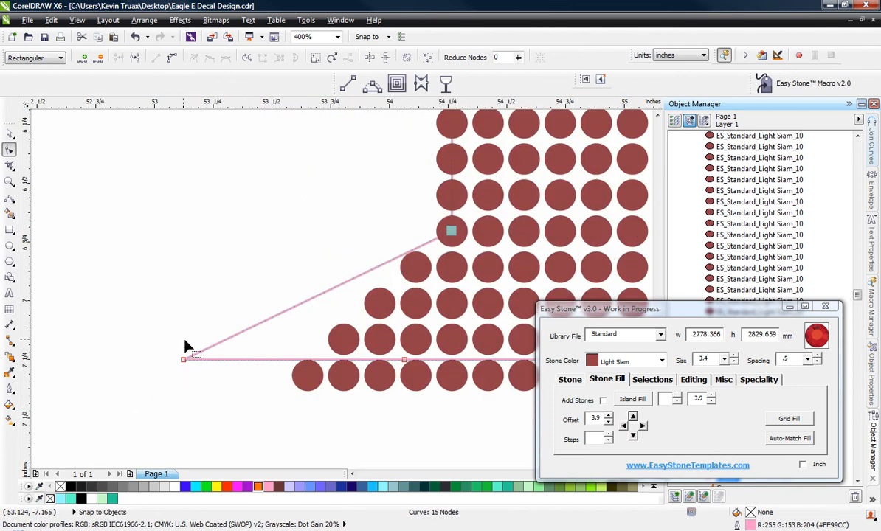
pyautogui.moveTo(183, 360); pyautogui.dragTo(307, 375)
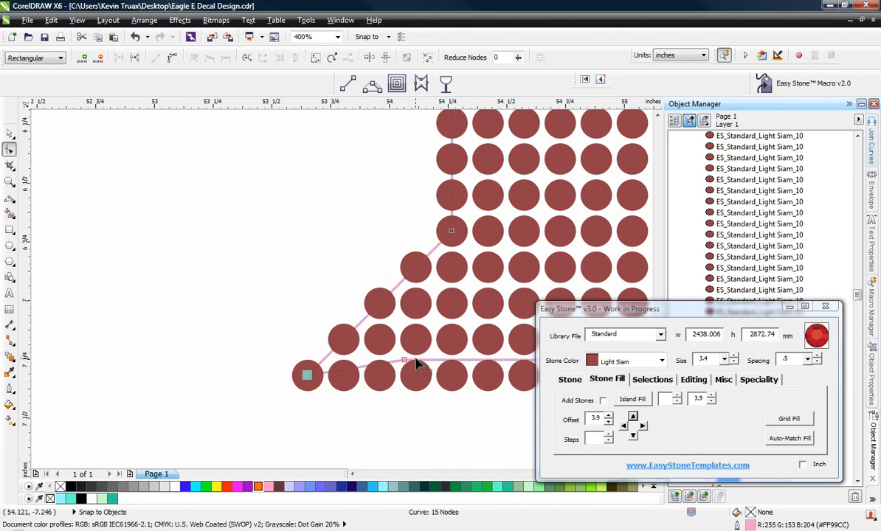
pyautogui.scroll(-2, 188, 319)
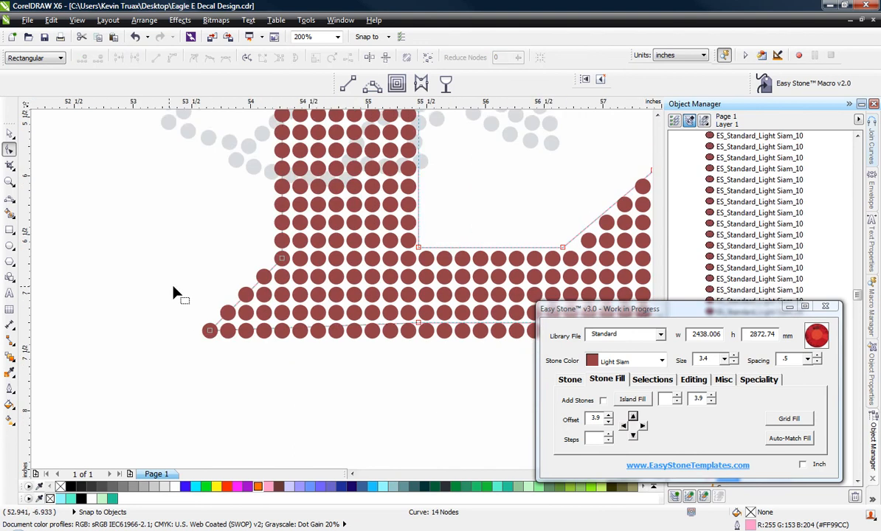
pyautogui.scroll(-1, 417, 298)
pyautogui.scroll(3, 437, 331)
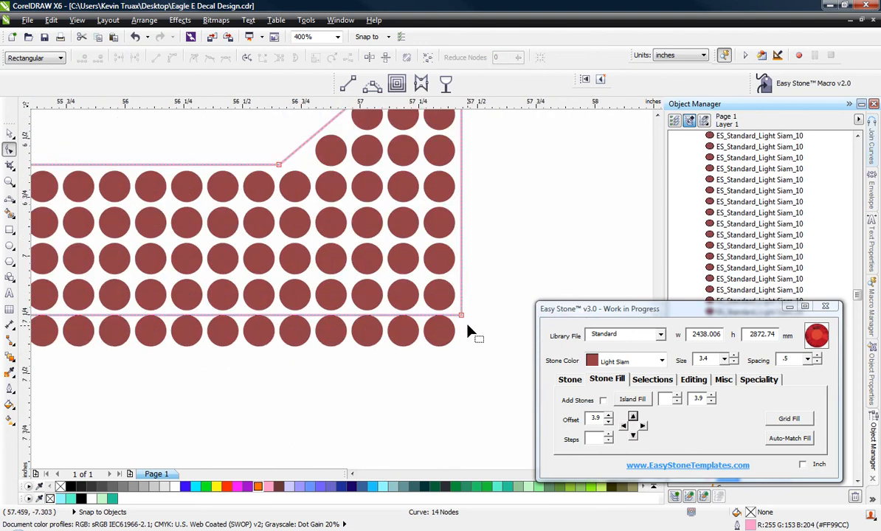
pyautogui.moveTo(461, 316); pyautogui.dragTo(441, 331)
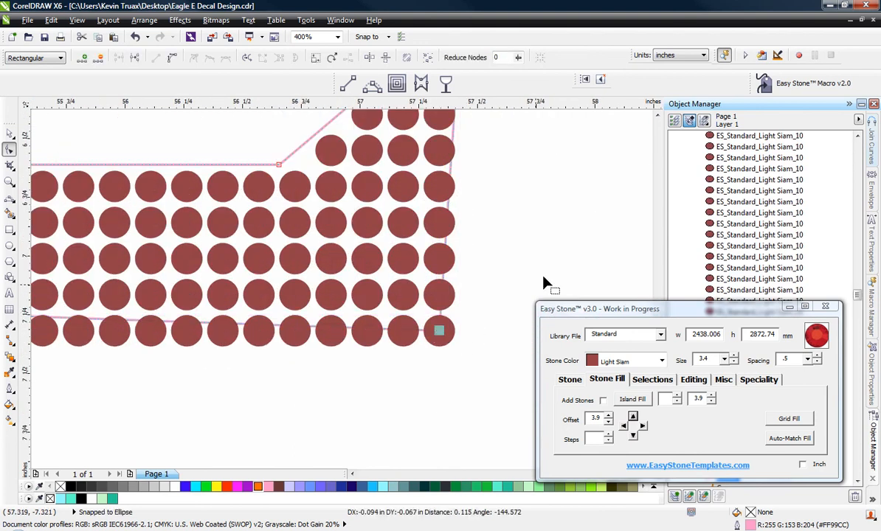
pyautogui.scroll(-1, 528, 277)
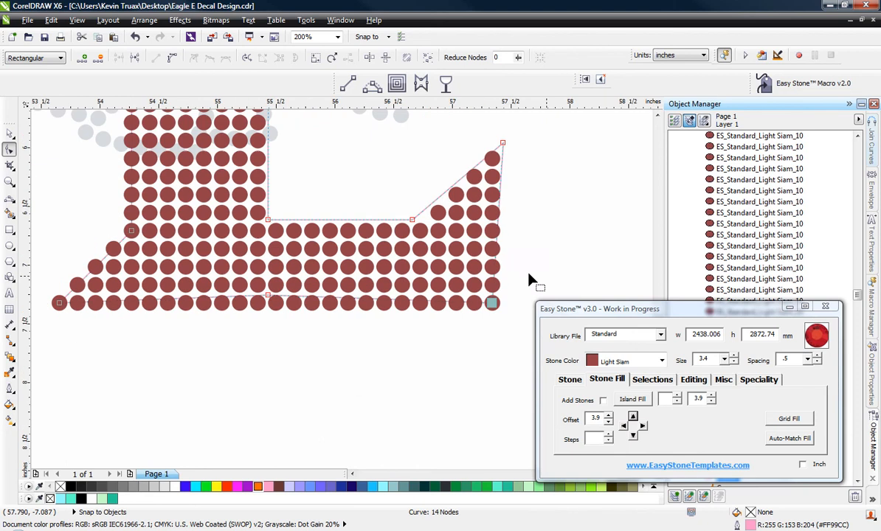
pyautogui.doubleClick(266, 296)
# Snap the lower arm's two inner corner nodes and its serif tip node onto the centres of their nearest stones
pyautogui.scroll(1, 256, 205)
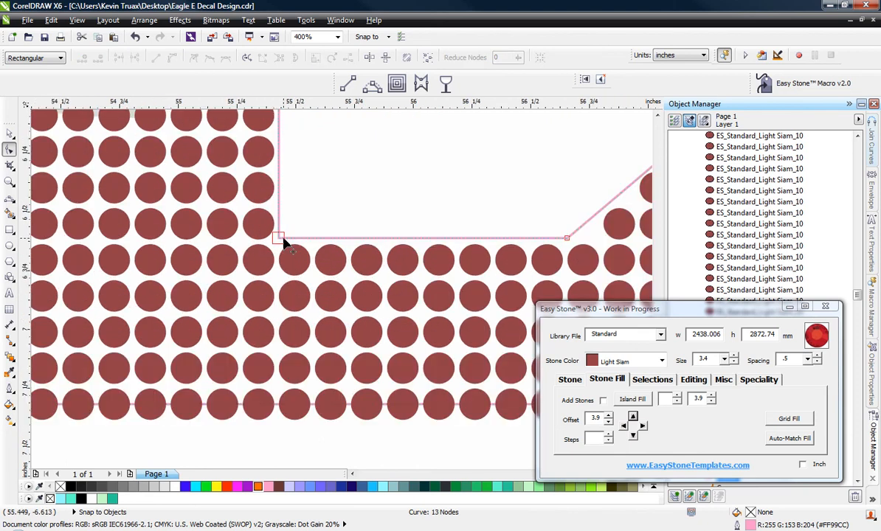
pyautogui.moveTo(279, 236); pyautogui.dragTo(260, 260)
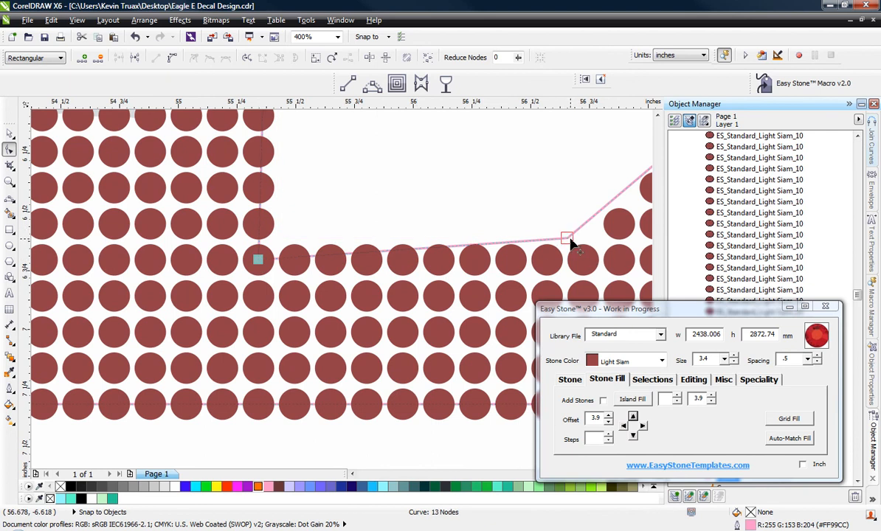
pyautogui.moveTo(566, 239); pyautogui.dragTo(583, 256)
pyautogui.scroll(-2, 397, 233)
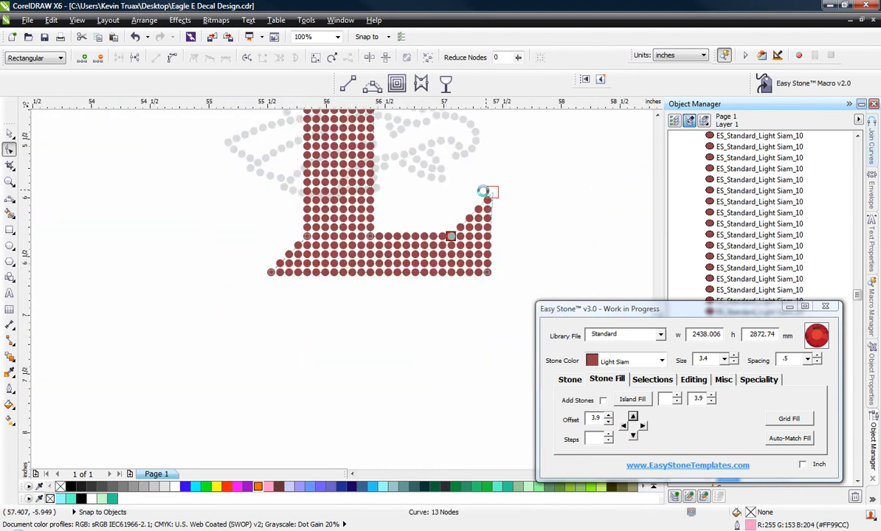
pyautogui.scroll(2, 487, 191)
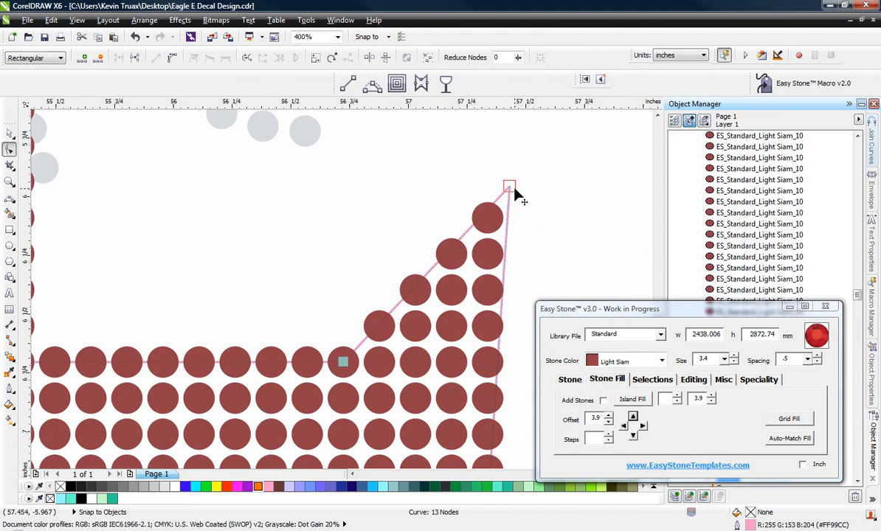
pyautogui.moveTo(505, 184); pyautogui.dragTo(501, 216)
pyautogui.scroll(-2, 501, 216)
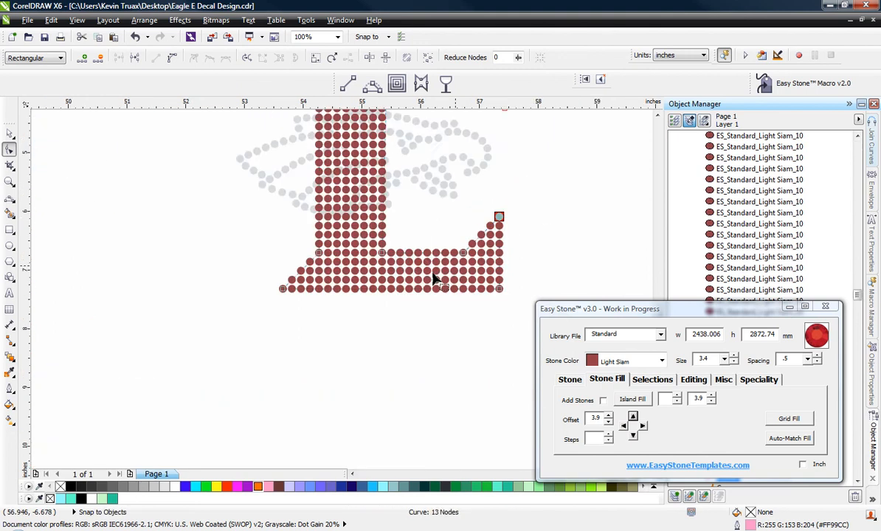
# Snap the upper arm's two inner corner nodes onto the centres of the stones along its lower edge
pyautogui.scroll(-1, 394, 218)
pyautogui.scroll(3, 375, 169)
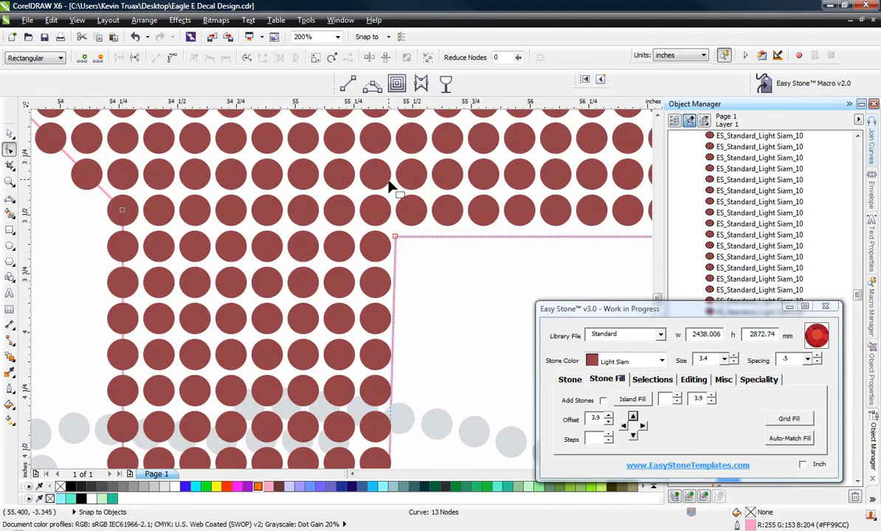
pyautogui.moveTo(400, 244); pyautogui.dragTo(378, 217)
pyautogui.scroll(-1, 409, 250)
pyautogui.scroll(1, 610, 253)
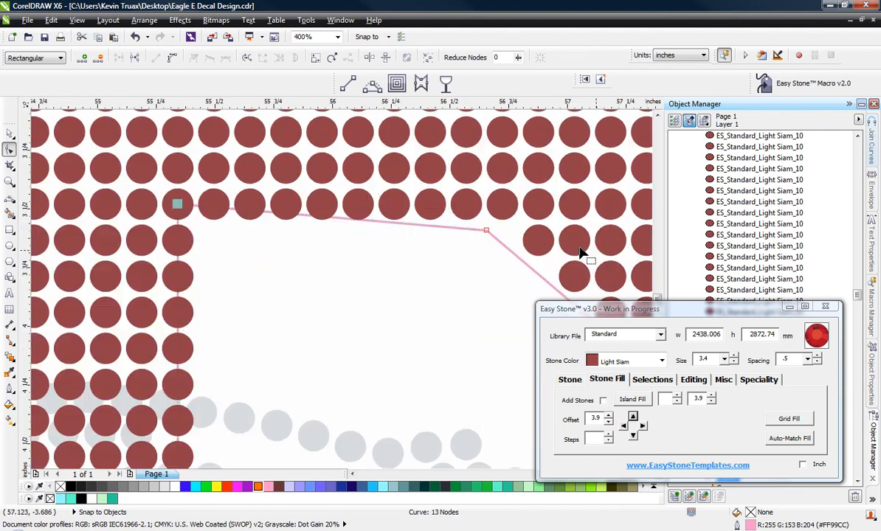
pyautogui.moveTo(485, 231); pyautogui.dragTo(503, 205)
# Snap the upper-right serif's tip and corner nodes onto their stone centres and delete the extra node midway along the top edge
pyautogui.scroll(-1, 264, 199)
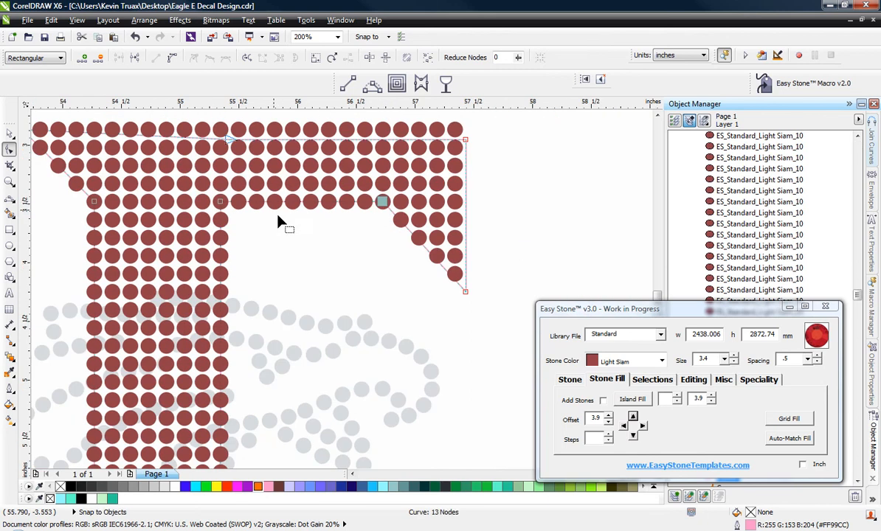
pyautogui.scroll(1, 443, 253)
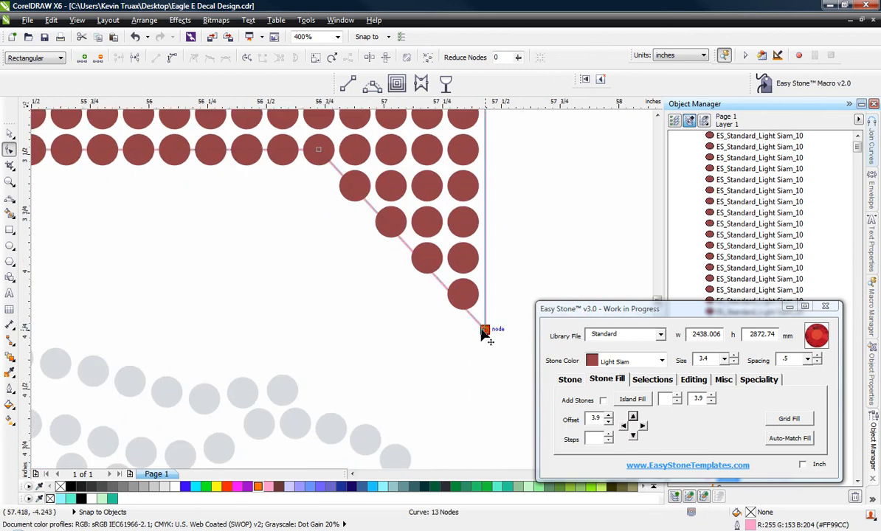
pyautogui.moveTo(483, 326); pyautogui.dragTo(462, 297)
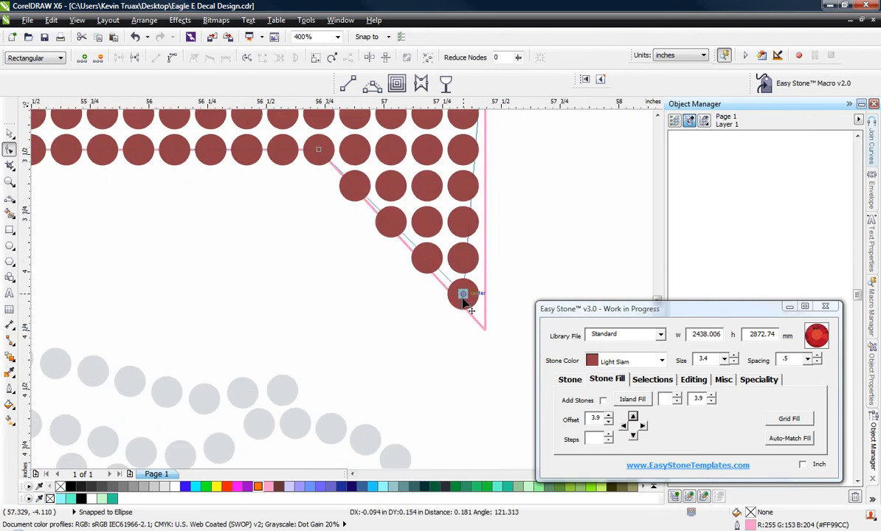
pyautogui.scroll(-1, 442, 349)
pyautogui.scroll(1, 453, 174)
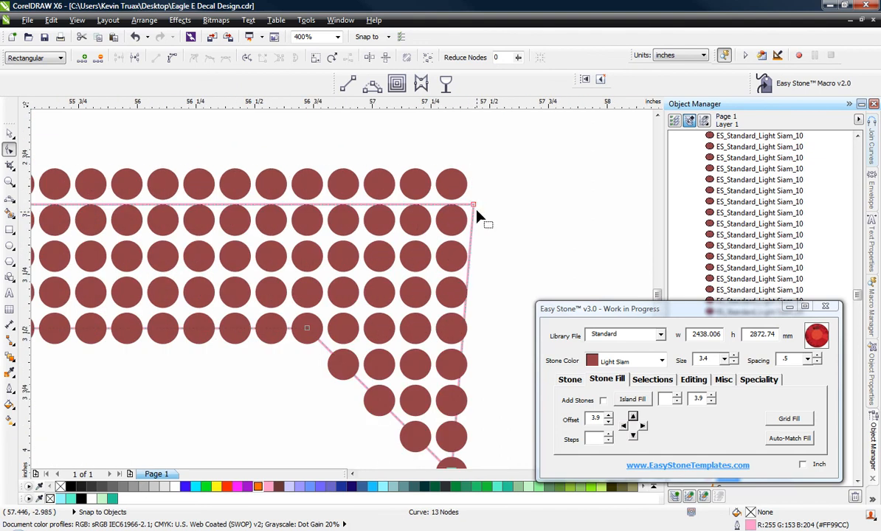
pyautogui.moveTo(474, 206); pyautogui.dragTo(456, 186)
pyautogui.scroll(-1, 508, 210)
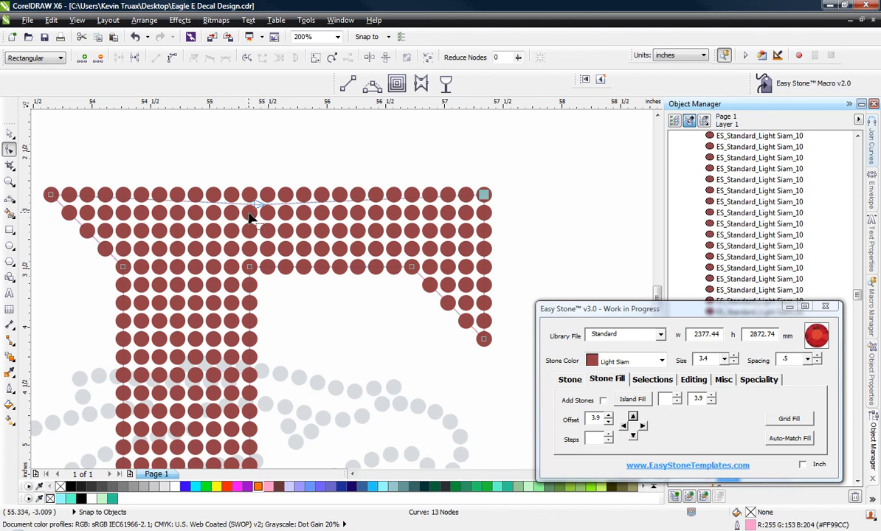
pyautogui.press('Delete')
pyautogui.scroll(-1, 322, 164)
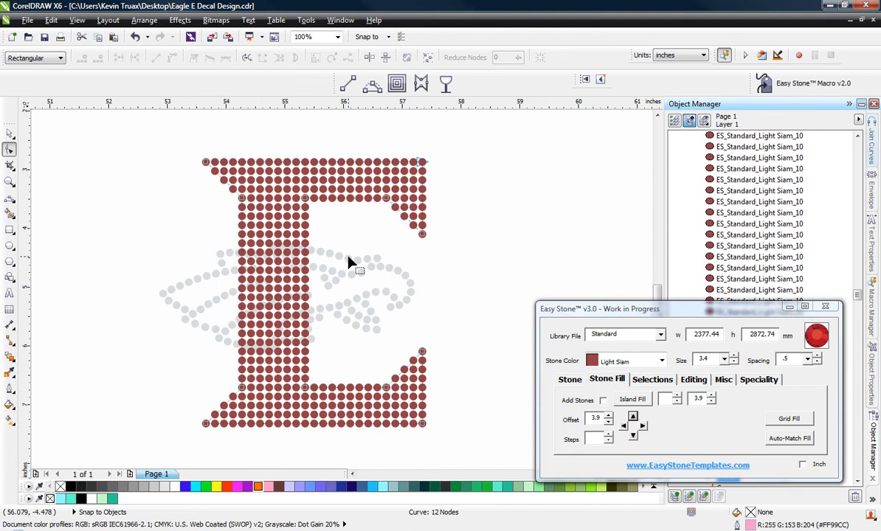
# Mark the reshaped E outline, select the whole letter, and use Select By Outline with OnOutline to keep only the border stones selected
pyautogui.click(672, 378)
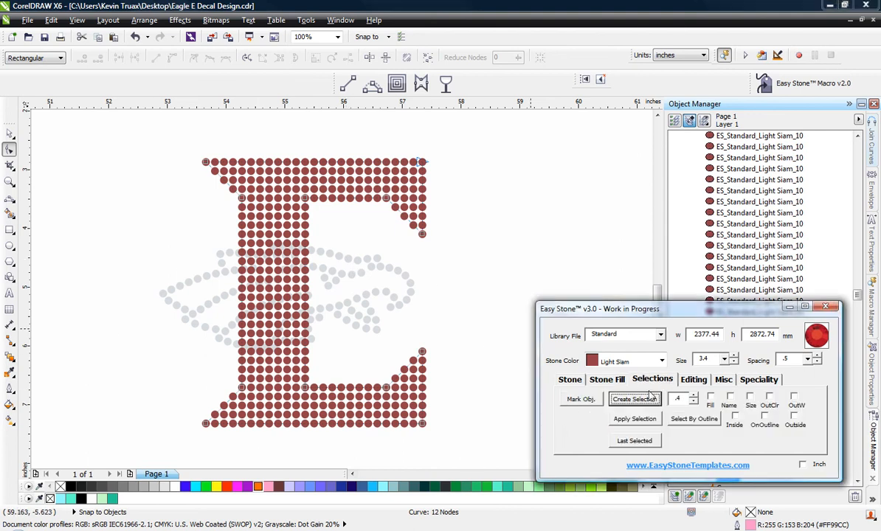
pyautogui.click(581, 399)
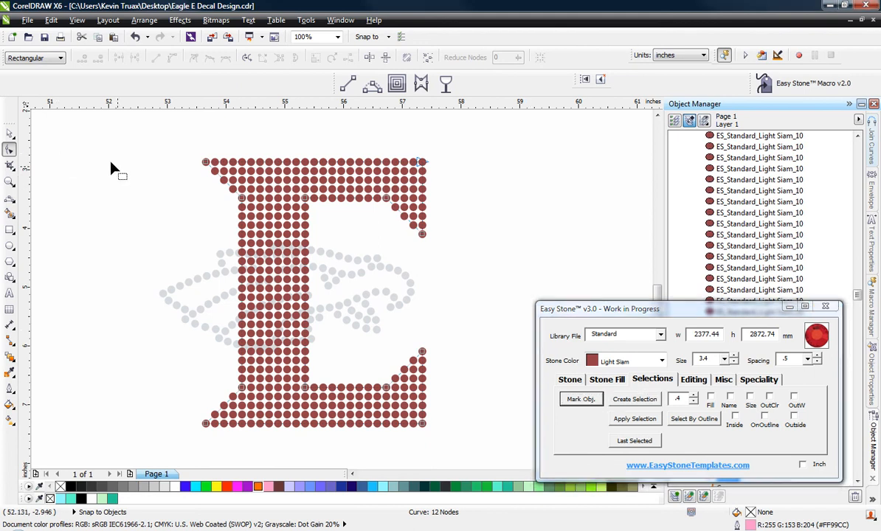
pyautogui.press('space')
pyautogui.moveTo(90, 134); pyautogui.dragTo(476, 467)
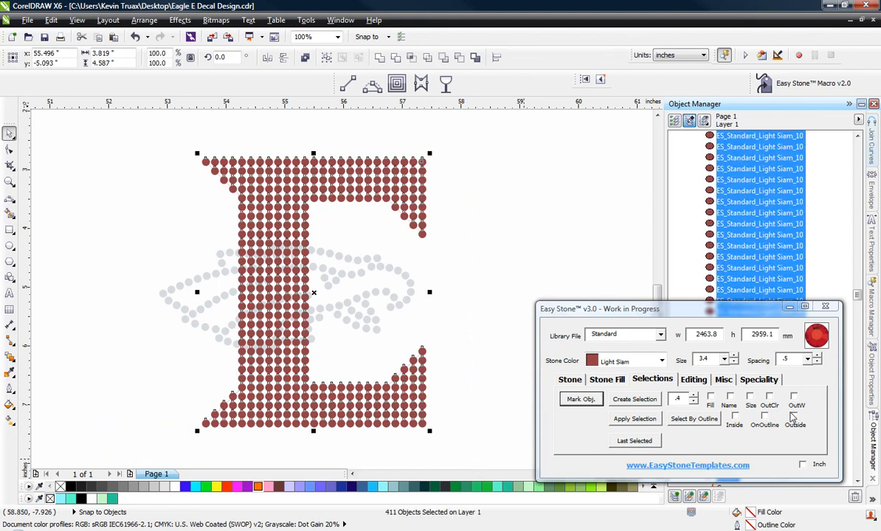
pyautogui.click(765, 418)
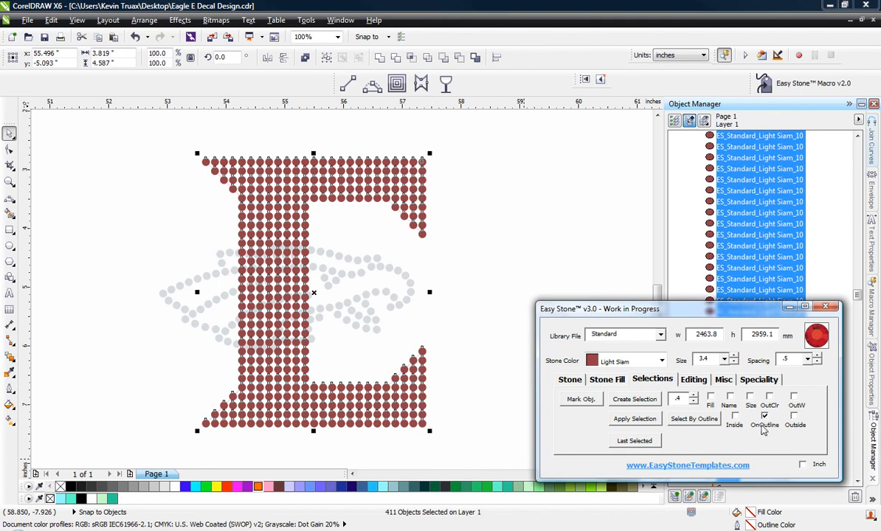
pyautogui.click(701, 422)
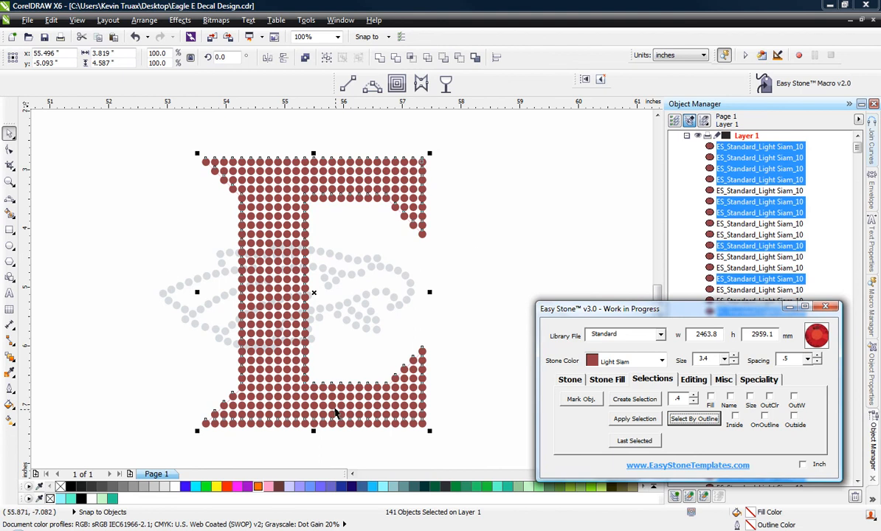
# Try filling the current border selection, pink outline included, with pale cyan #99FFFF, and undo the fill
pyautogui.click(379, 488)
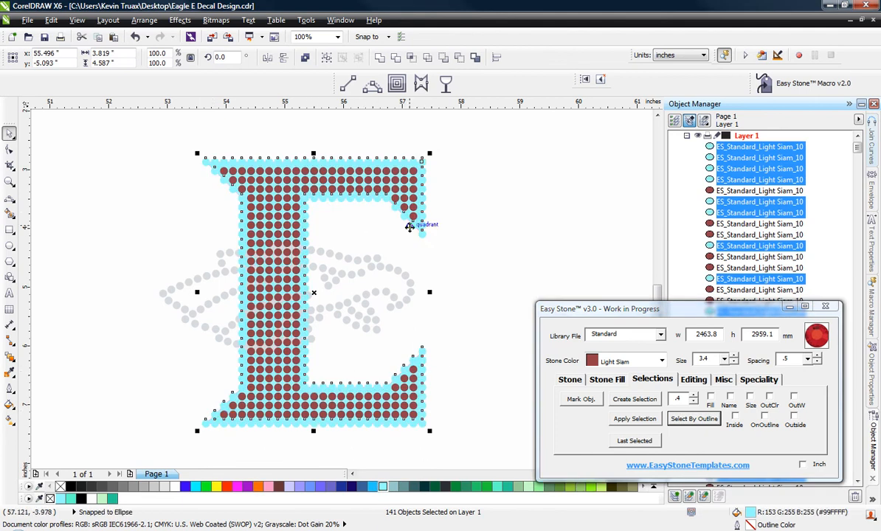
pyautogui.scroll(3, 401, 206)
pyautogui.scroll(-2, 402, 205)
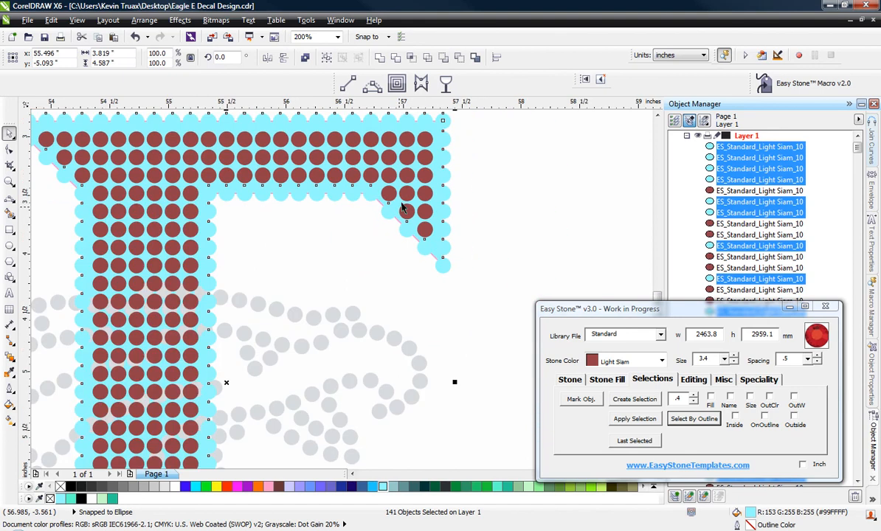
pyautogui.scroll(-2, 227, 213)
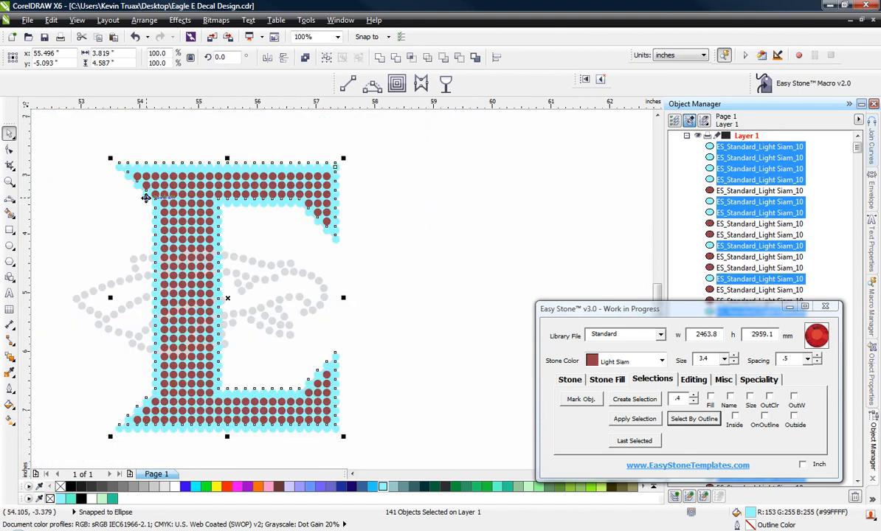
pyautogui.scroll(4, 306, 204)
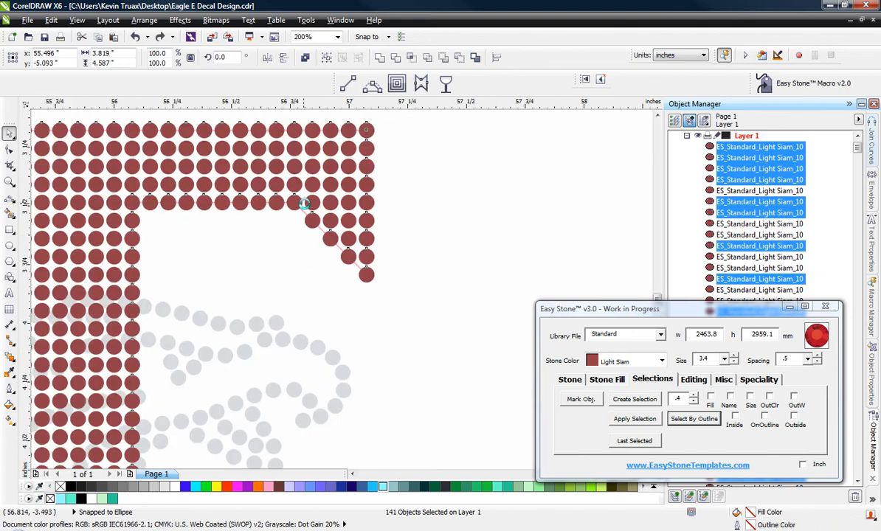
# Remove the pink outline from the selection and recolour the E's border stones, fill and outline settings aside, to pale cyan #99FFFF
pyautogui.scroll(1, 304, 208)
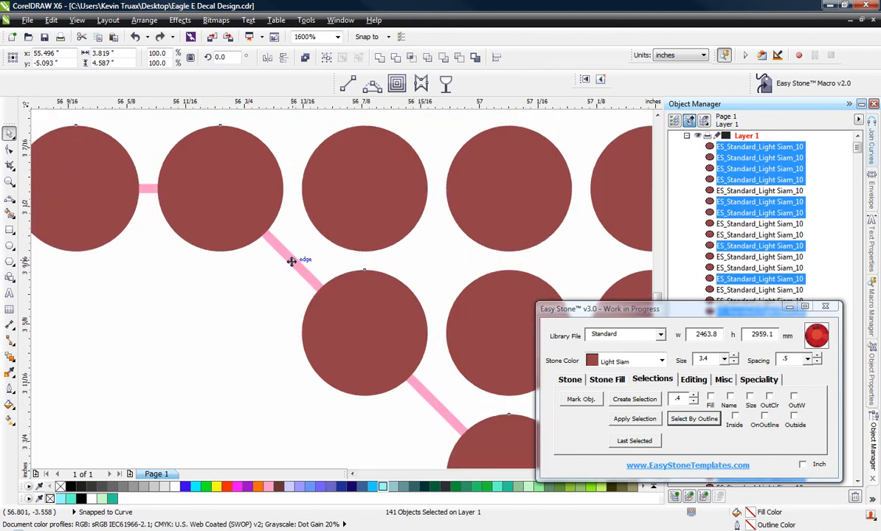
pyautogui.scroll(-4, 292, 262)
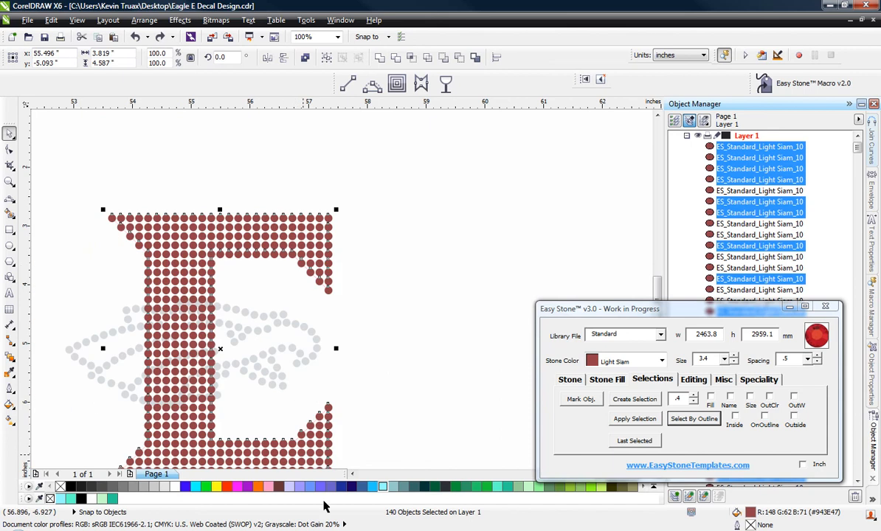
pyautogui.rightClick(382, 486)
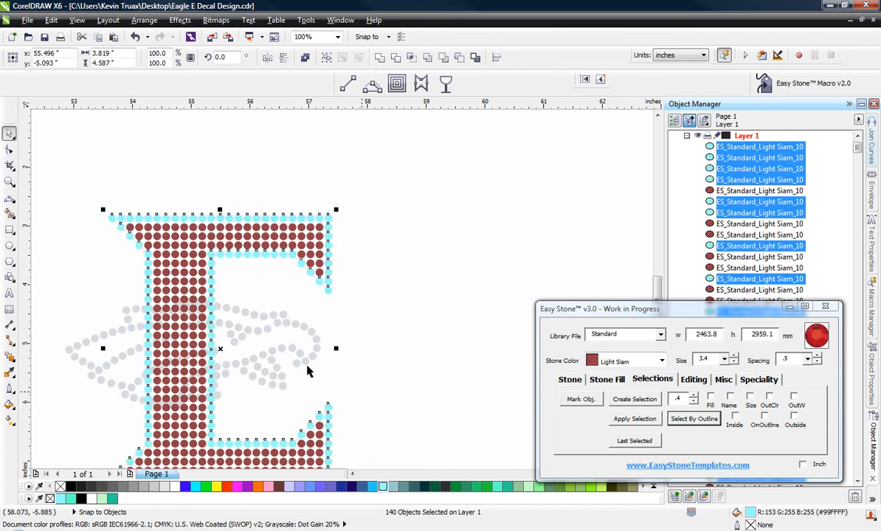
# Set the stone color to Crystal and apply Rename And Fill to the E's selected border stones
pyautogui.scroll(-1, 288, 248)
pyautogui.scroll(1, 252, 302)
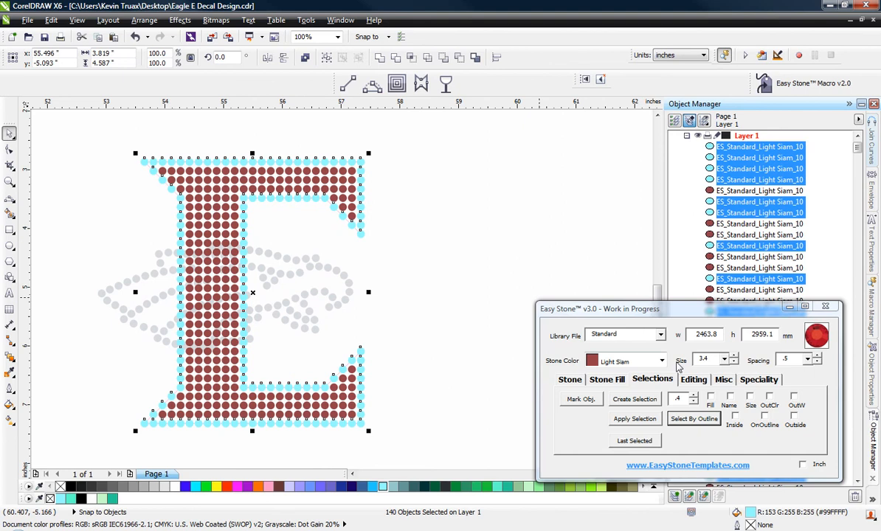
pyautogui.click(626, 361)
pyautogui.scroll(4, 653, 380)
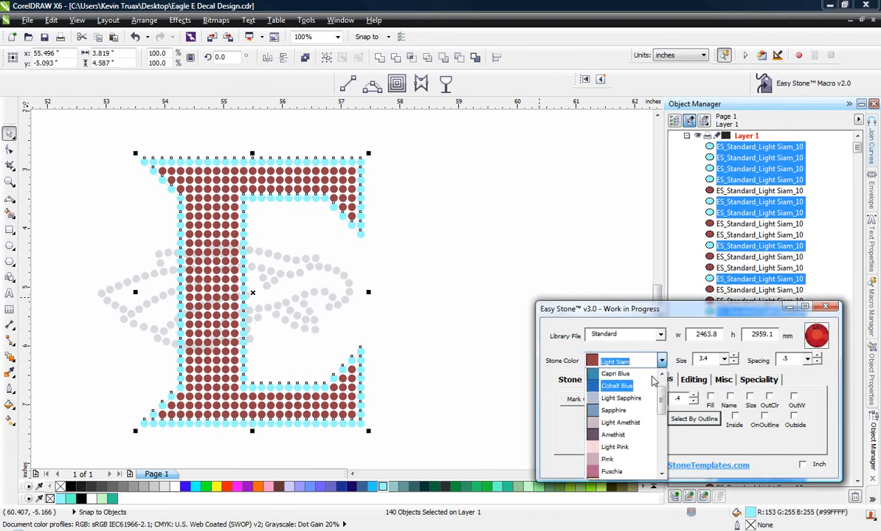
pyautogui.click(613, 375)
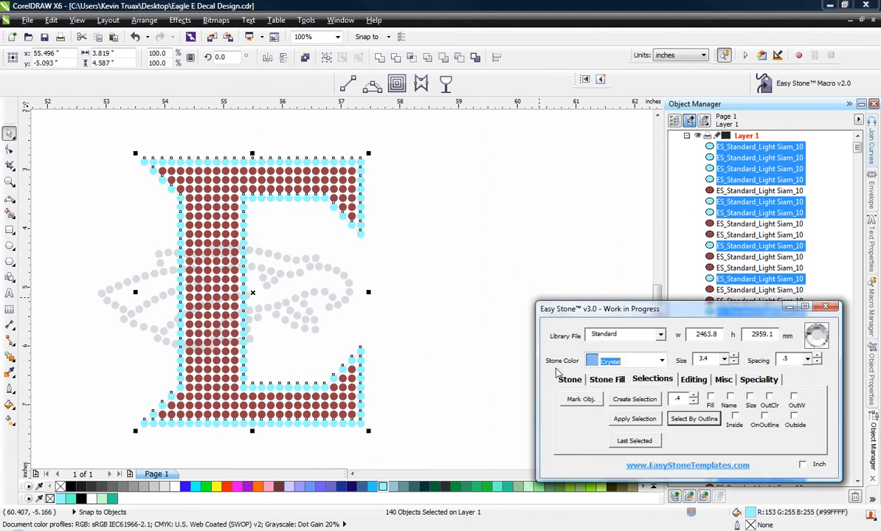
pyautogui.click(569, 379)
pyautogui.click(606, 442)
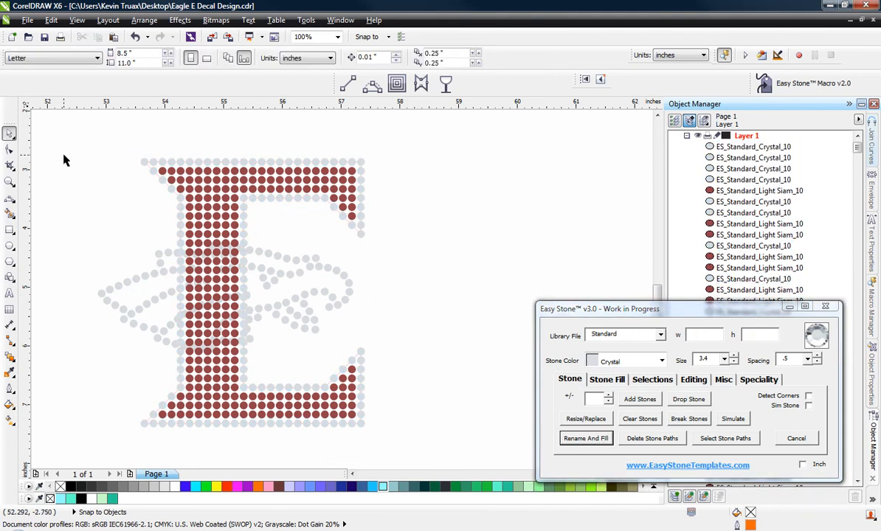
# Delete the pink outline curve running through the E's border stones
pyautogui.scroll(5, 352, 422)
pyautogui.click(356, 422)
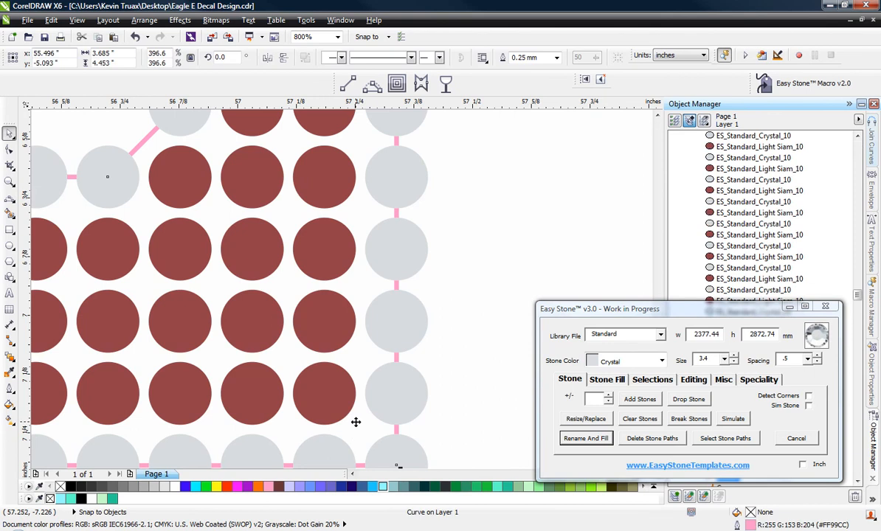
pyautogui.press('Escape')
pyautogui.scroll(-4, 444, 364)
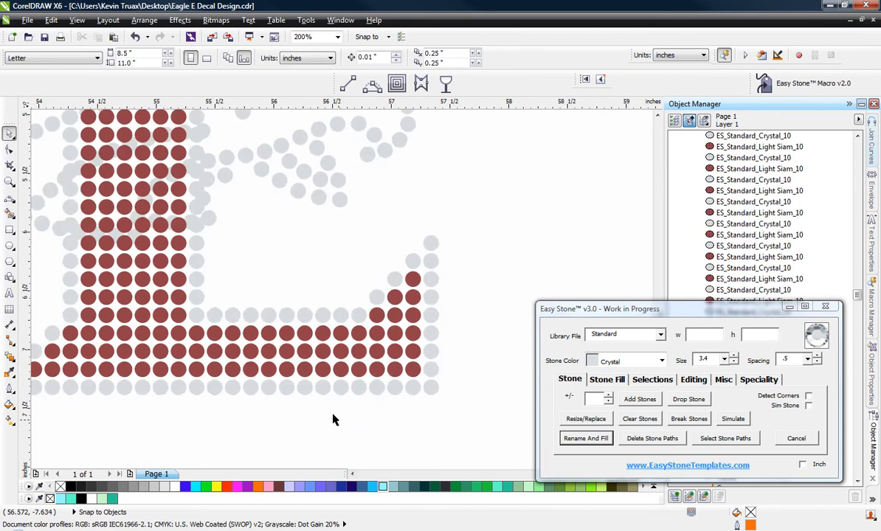
pyautogui.scroll(-1, 294, 338)
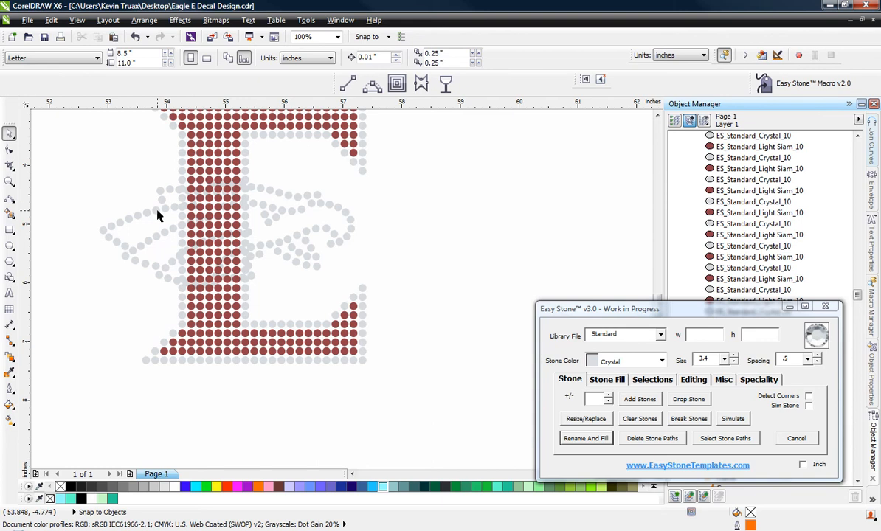
# Unlock the eagle's grouped stones behind the E, leaving the group unselected
pyautogui.click(131, 218)
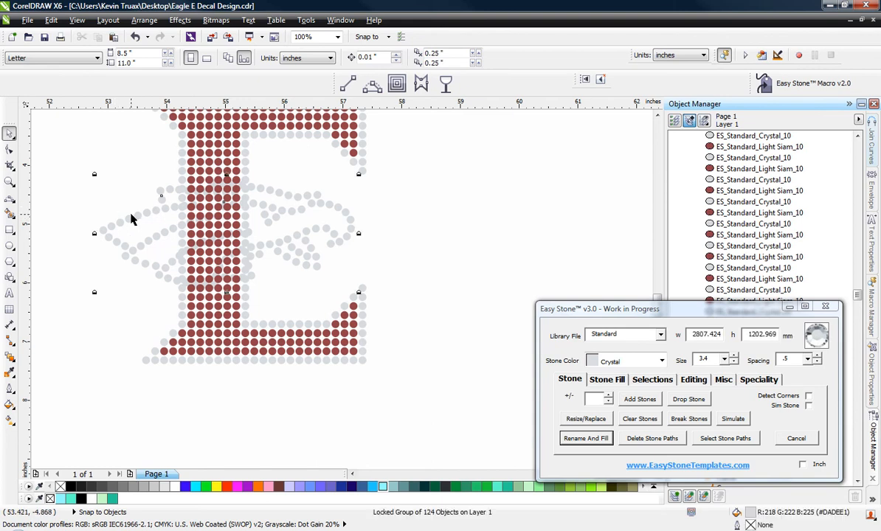
pyautogui.rightClick(146, 210)
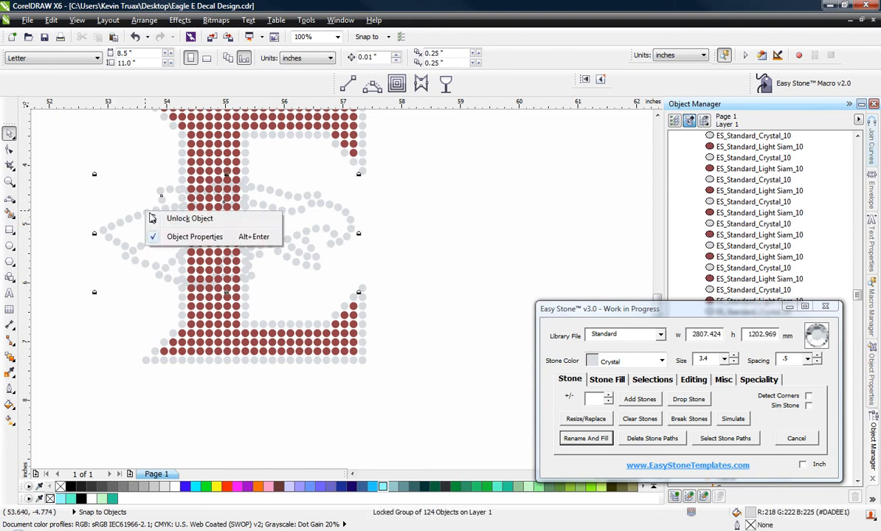
pyautogui.click(190, 219)
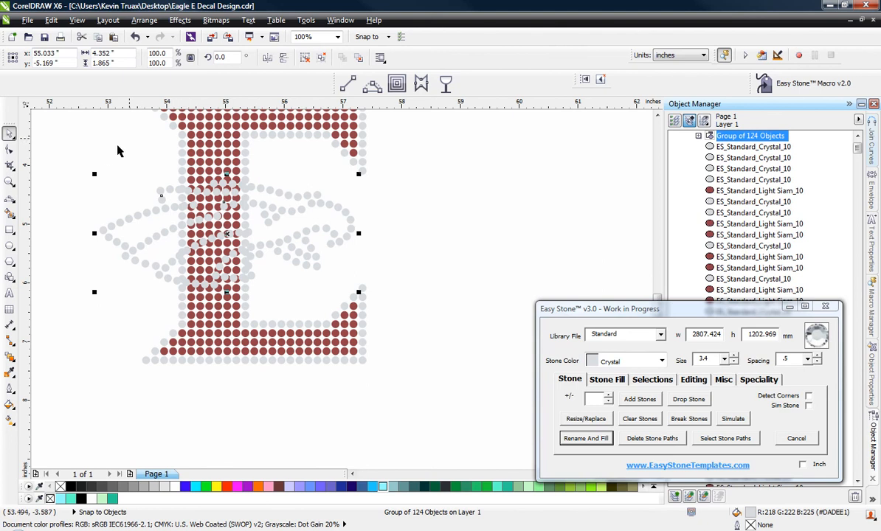
pyautogui.click(158, 177)
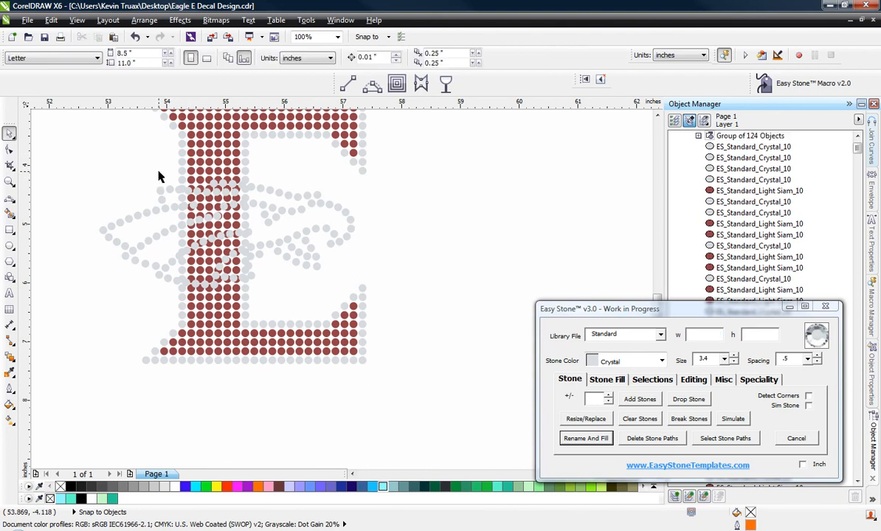
# Delete the Crystal border stone and four Light Siam stones that overlap the eagle's lower-left edge at the E's stem
pyautogui.scroll(1, 179, 192)
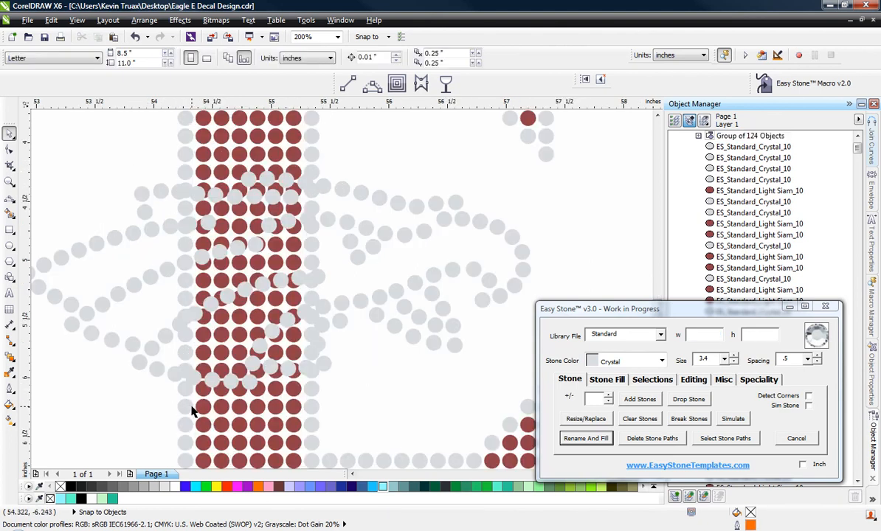
pyautogui.scroll(2, 191, 412)
pyautogui.click(162, 340)
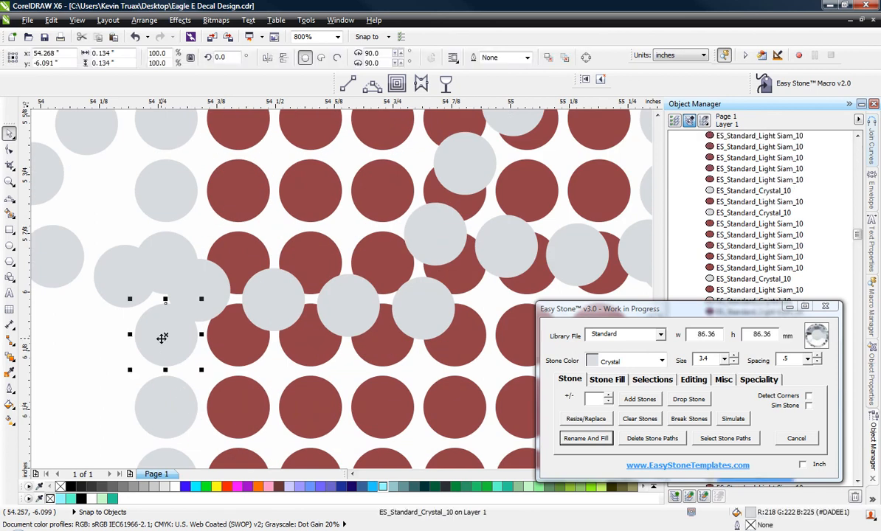
pyautogui.press('Delete')
pyautogui.click(238, 347)
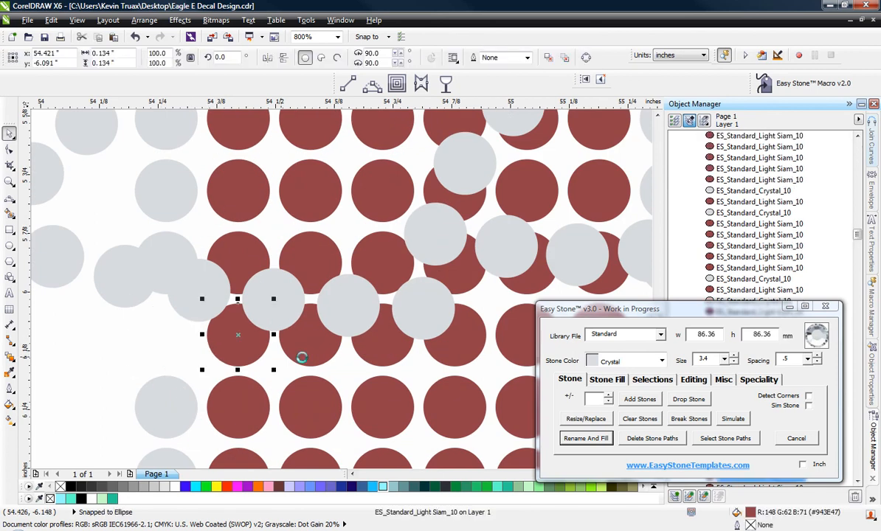
pyautogui.press('Delete')
pyautogui.click(308, 357)
pyautogui.press('Delete')
pyautogui.click(391, 352)
pyautogui.press('Delete')
pyautogui.click(437, 348)
pyautogui.press('Delete')
# Delete the Crystal border stone and three Light Siam stones overlapping the eagle's lower edge on the stem's right side
pyautogui.scroll(-1, 47, 206)
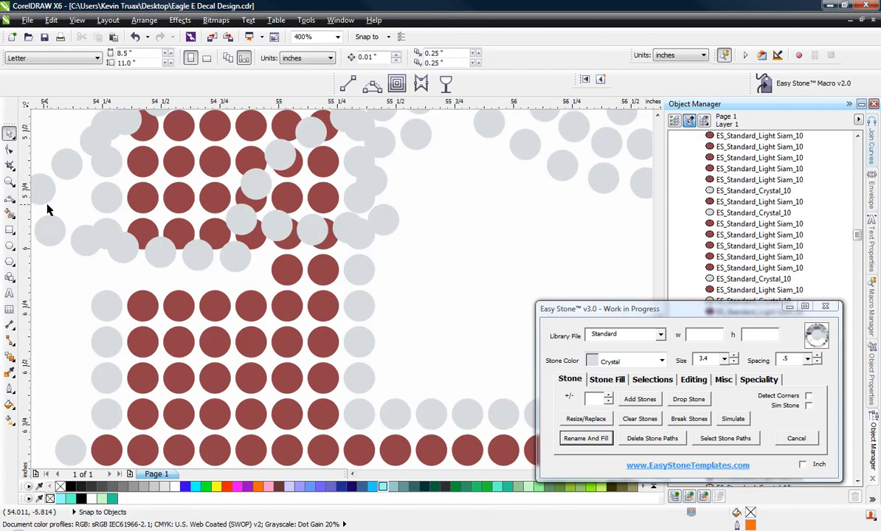
pyautogui.scroll(1, 350, 267)
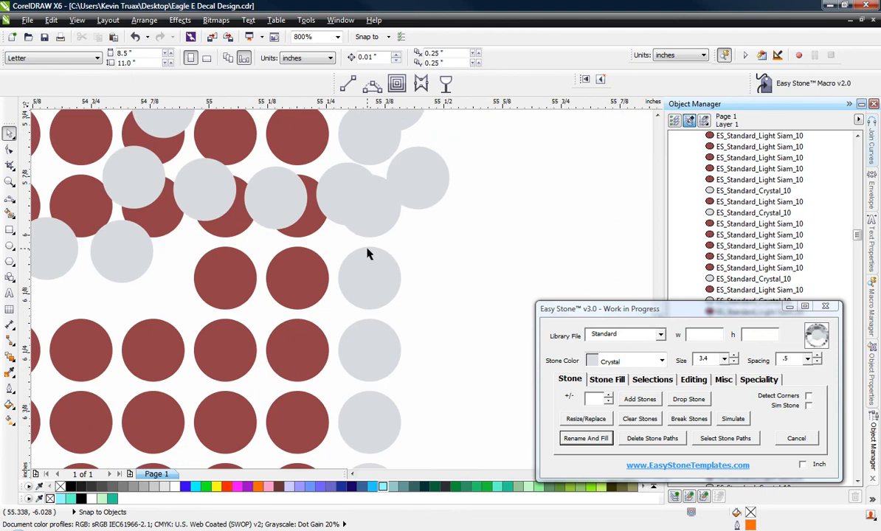
pyautogui.click(376, 225)
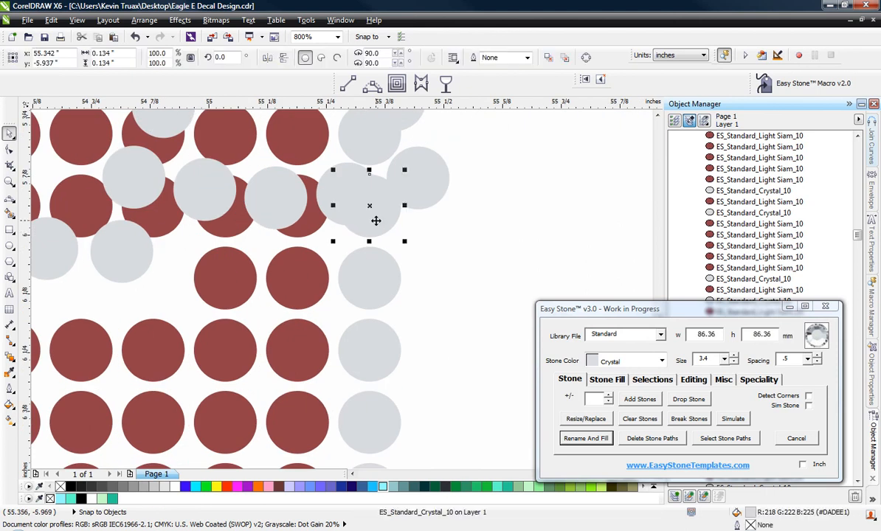
pyautogui.press('Delete')
pyautogui.click(314, 225)
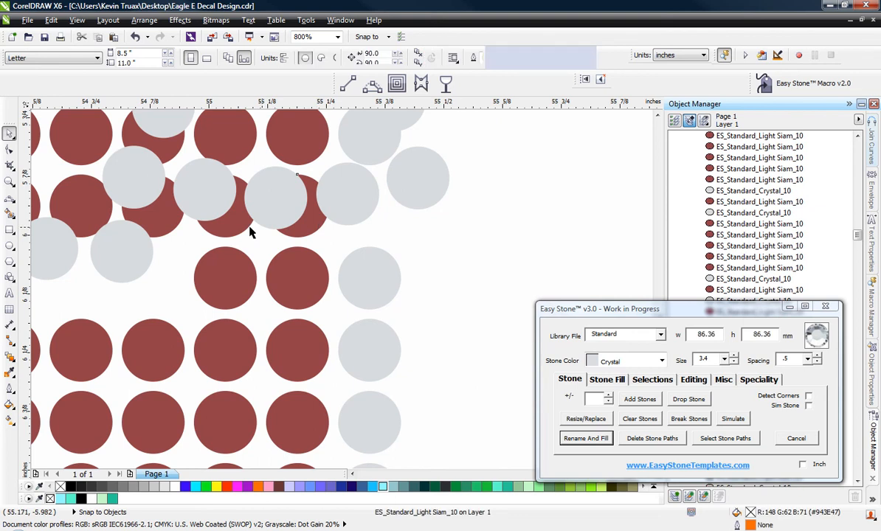
pyautogui.press('Delete')
pyautogui.click(228, 230)
pyautogui.press('Delete')
pyautogui.click(158, 234)
pyautogui.press('Delete')
# Delete the Crystal border stone and four Light Siam stones overlapping the eagle's upper edge on the stem's right side
pyautogui.scroll(-2, 309, 366)
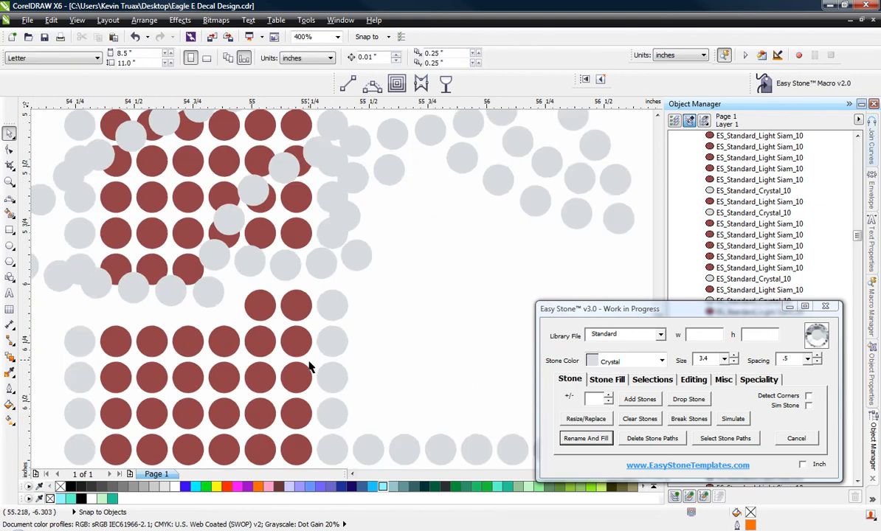
pyautogui.scroll(-1, 293, 395)
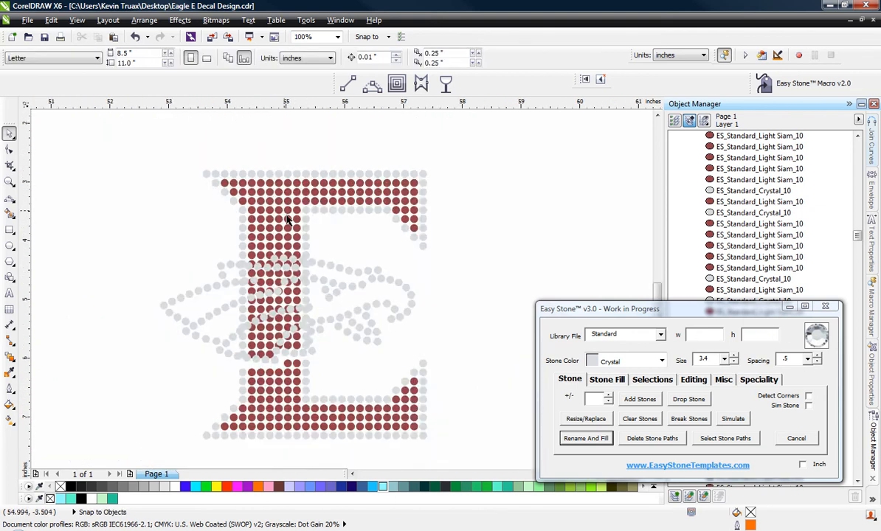
pyautogui.scroll(3, 295, 265)
pyautogui.click(380, 299)
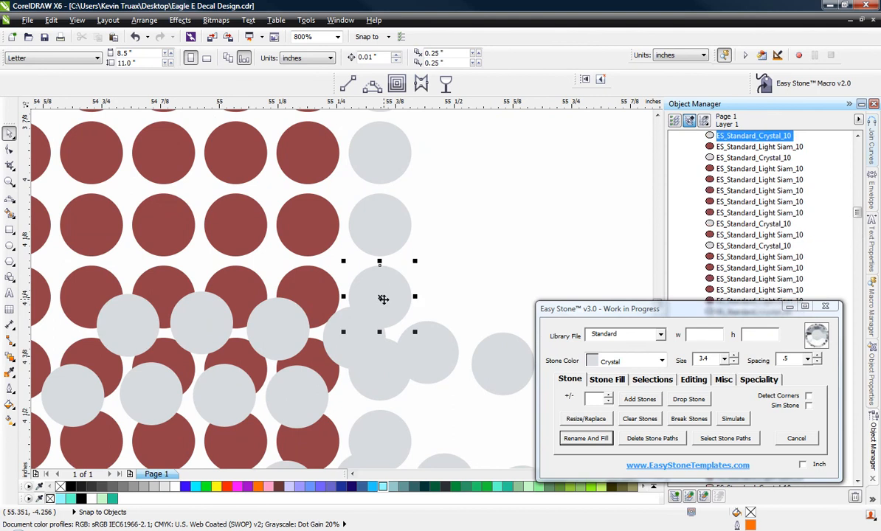
pyautogui.press('Delete')
pyautogui.click(314, 279)
pyautogui.press('Delete')
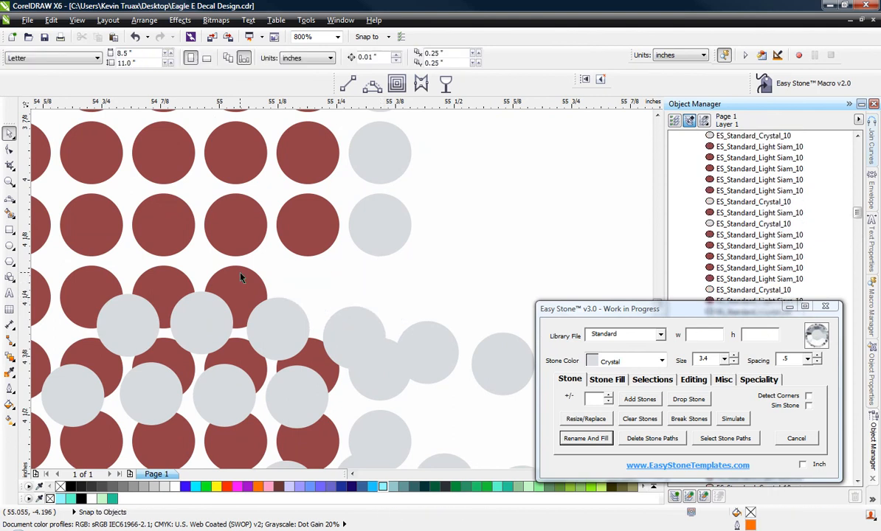
pyautogui.click(241, 281)
pyautogui.press('Delete')
pyautogui.click(170, 282)
pyautogui.press('Delete')
pyautogui.click(86, 274)
pyautogui.press('Delete')
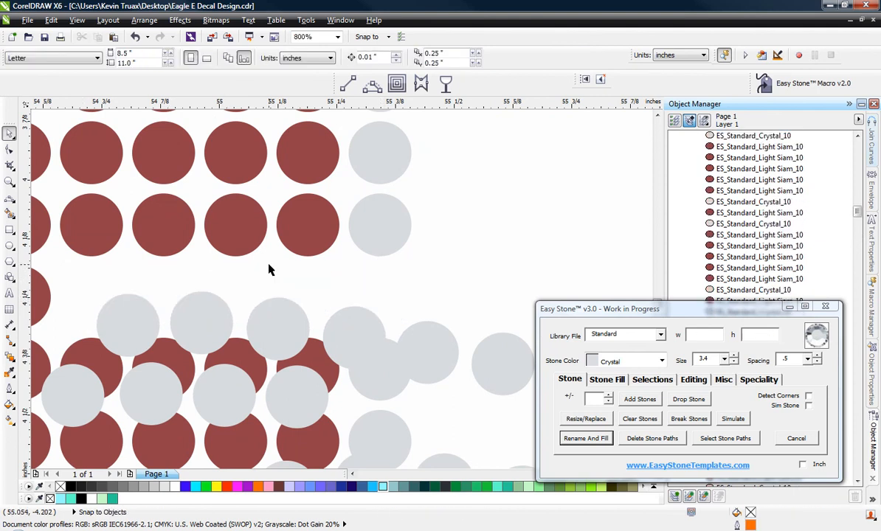
# Try deleting the two leftmost Light Siam stones in the row above the eagle's head, and undo both deletions
pyautogui.scroll(-2, 169, 252)
pyautogui.scroll(2, 207, 283)
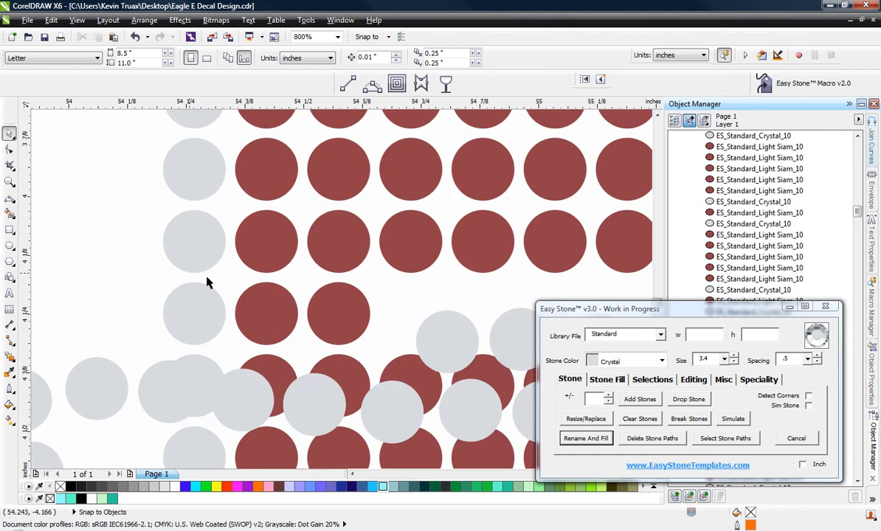
pyautogui.click(343, 323)
pyautogui.press('Delete')
pyautogui.click(266, 315)
pyautogui.press('Delete')
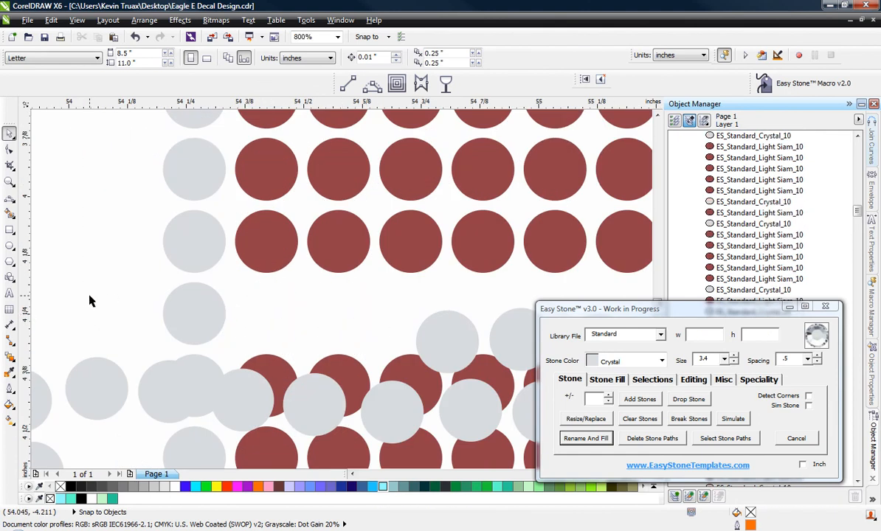
pyautogui.hotkey('ctrl', 'z')
pyautogui.hotkey('ctrl', 'z')
pyautogui.click(122, 305)
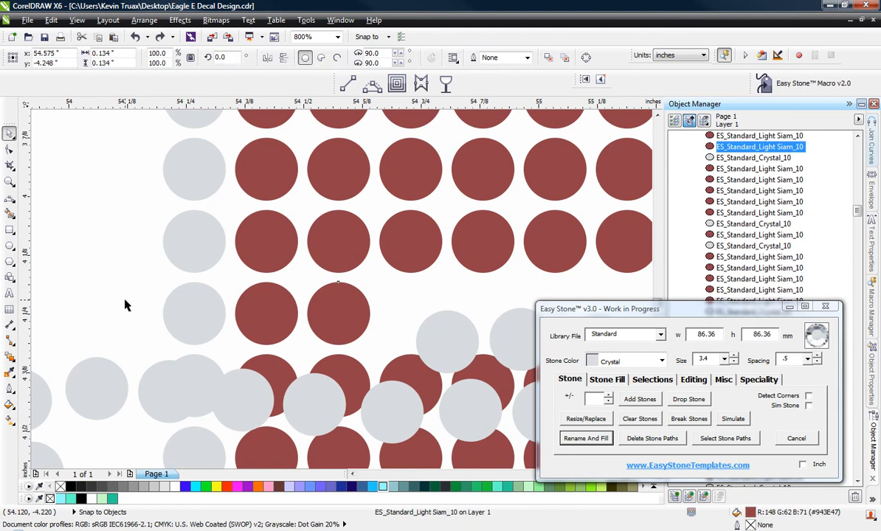
# Delete the left Crystal border stone and four Light Siam stones overlapping the eagle's upper-left edge in the next stem row down
pyautogui.click(198, 377)
pyautogui.press('Delete')
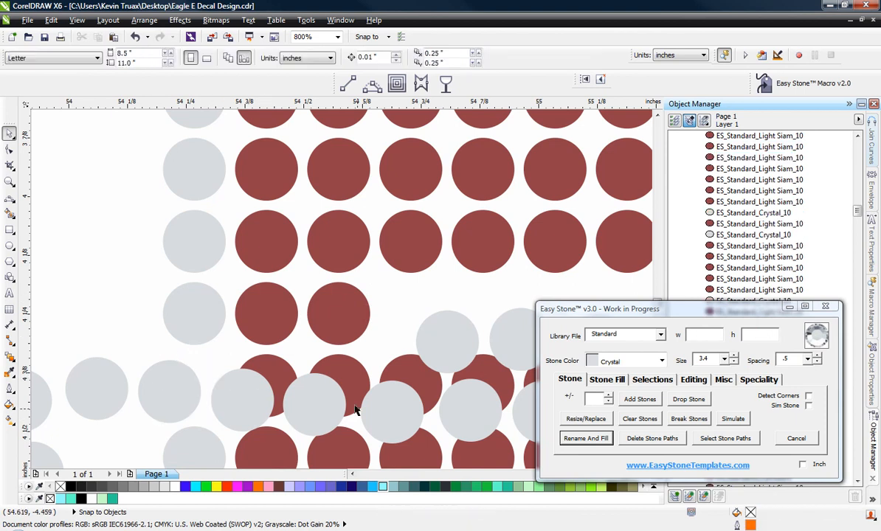
pyautogui.click(280, 379)
pyautogui.press('Delete')
pyautogui.click(362, 378)
pyautogui.press('Delete')
pyautogui.click(430, 374)
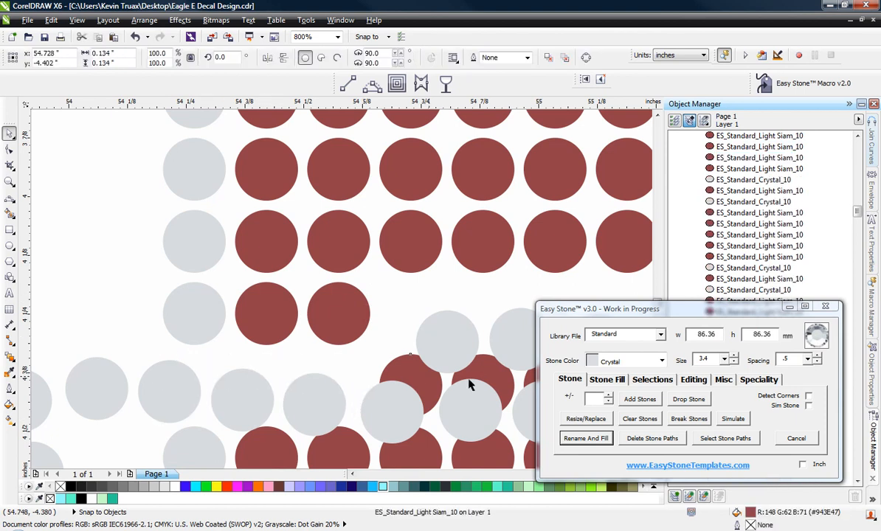
pyautogui.press('Delete')
pyautogui.click(482, 371)
pyautogui.press('Delete')
# Select all the E's stem stones lying inside the eagle's shape and delete them together
pyautogui.scroll(-2, 249, 201)
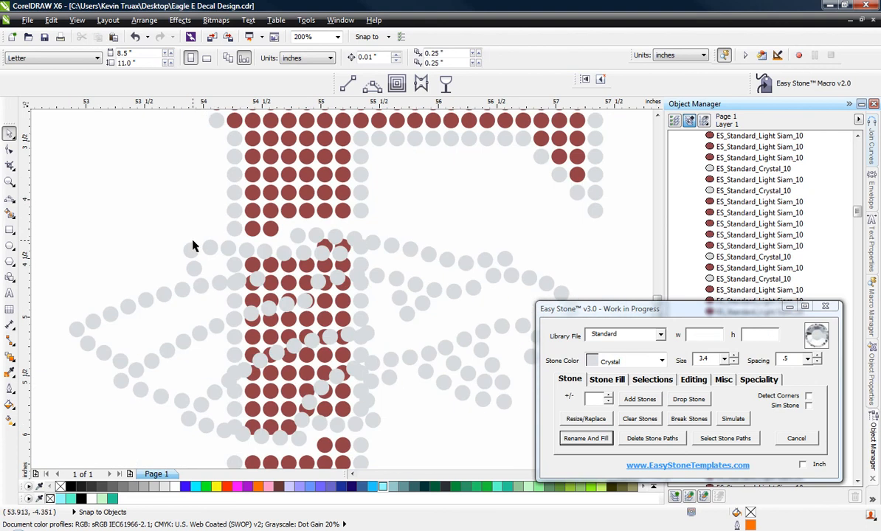
pyautogui.moveTo(211, 230); pyautogui.dragTo(406, 448)
pyautogui.press('Delete')
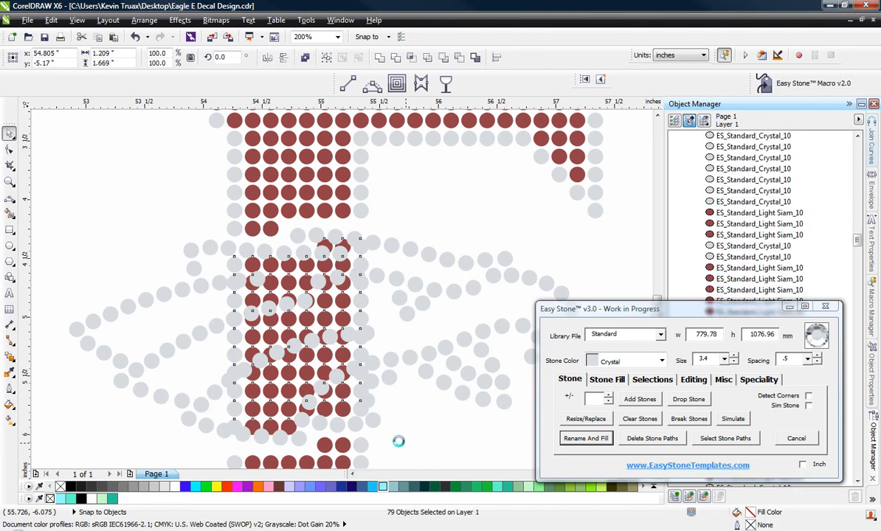
# Shift the Crystal stone and the adjacent Light Siam stone in the upper stem's partial last row slightly down toward the eagle, the Siam stone by about 0.03 inches
pyautogui.scroll(-1, 299, 346)
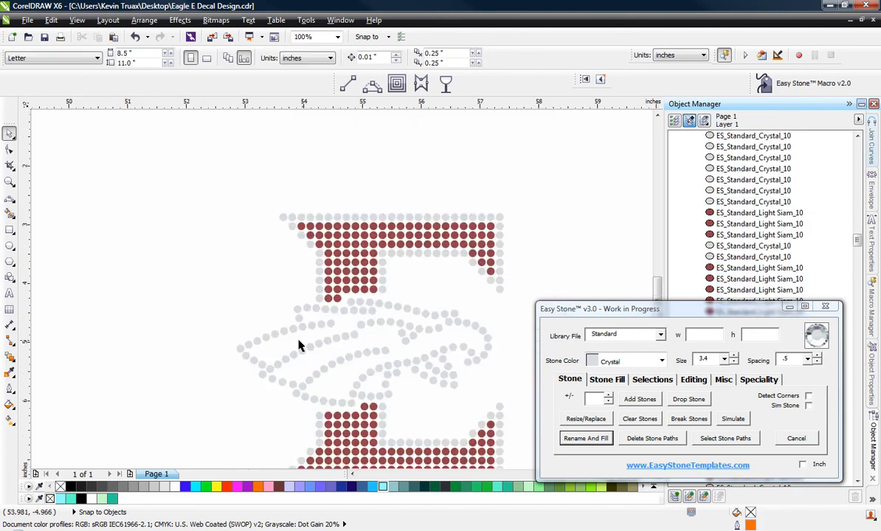
pyautogui.scroll(1, 347, 297)
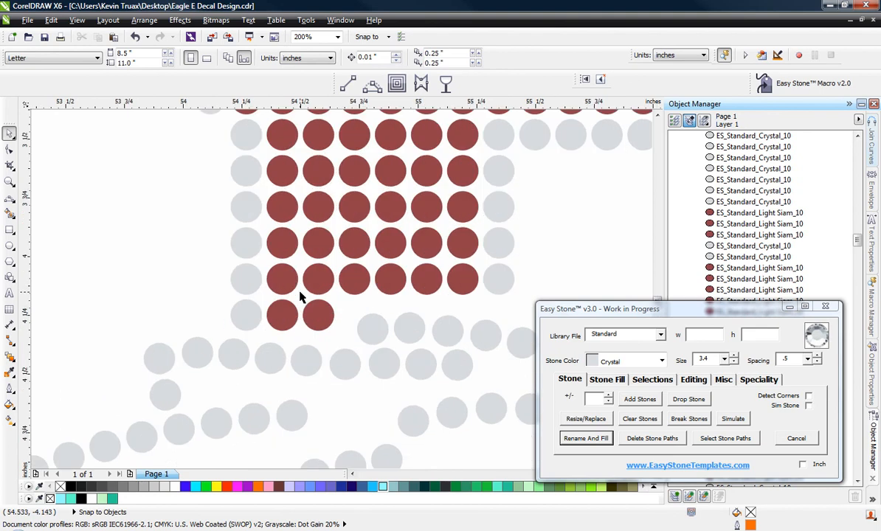
pyautogui.scroll(1, 256, 313)
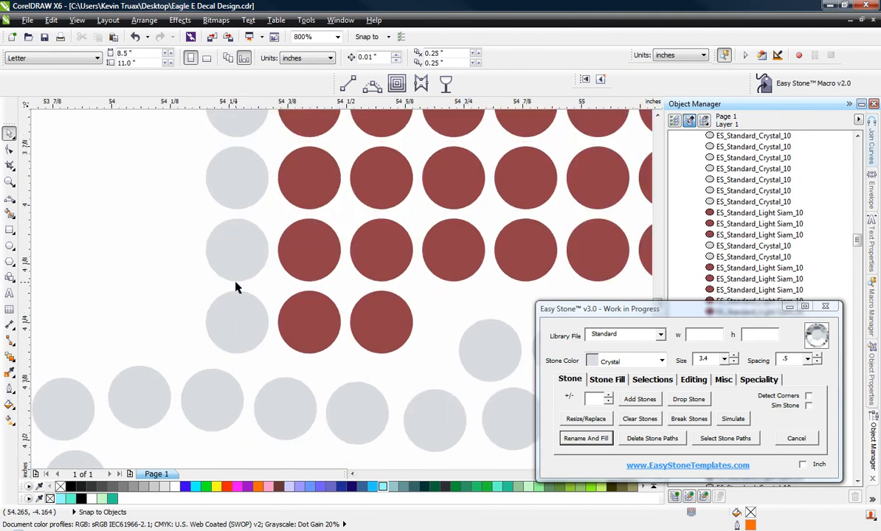
pyautogui.scroll(1, 245, 326)
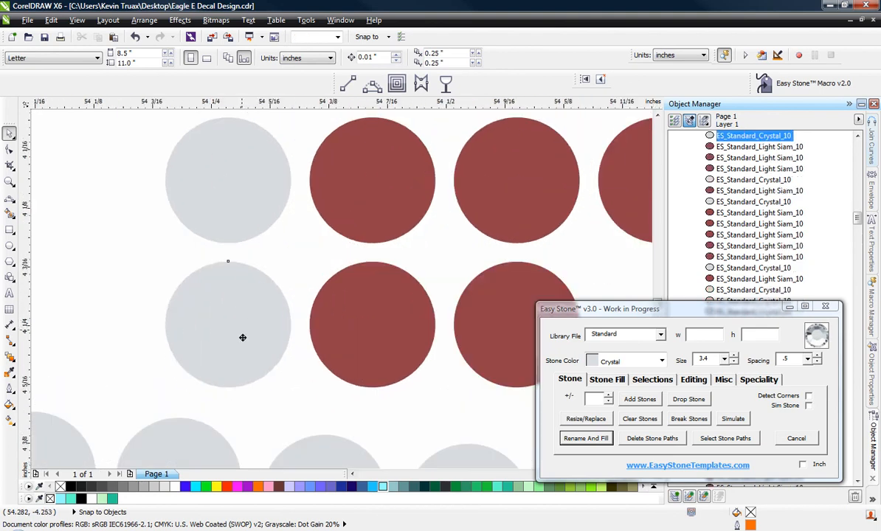
pyautogui.click(243, 341)
pyautogui.moveTo(378, 325); pyautogui.dragTo(378, 356)
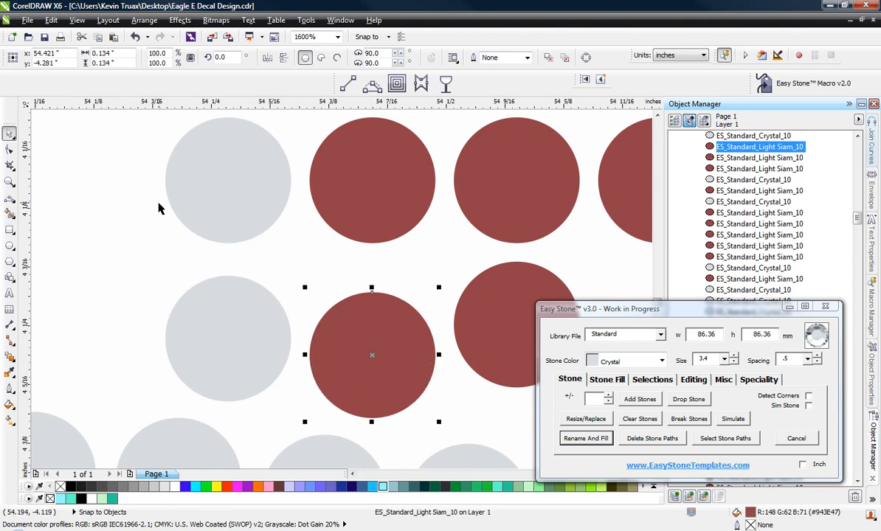
# Move the second Light Siam stone in the upper stem's partial last row down about 0.04 inches toward the eagle
pyautogui.scroll(-1, 196, 234)
pyautogui.scroll(1, 355, 275)
pyautogui.moveTo(373, 273); pyautogui.dragTo(379, 332)
# Move the four rightmost Light Siam stones in the next stem row up down about 0.07 inches each, toward the eagle's Crystal outline
pyautogui.scroll(-1, 145, 254)
pyautogui.scroll(1, 339, 194)
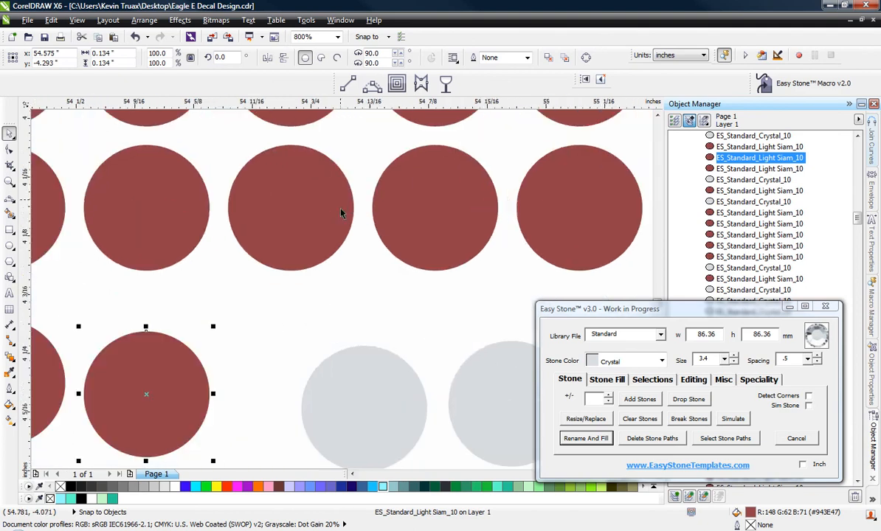
pyautogui.moveTo(341, 225); pyautogui.dragTo(341, 291)
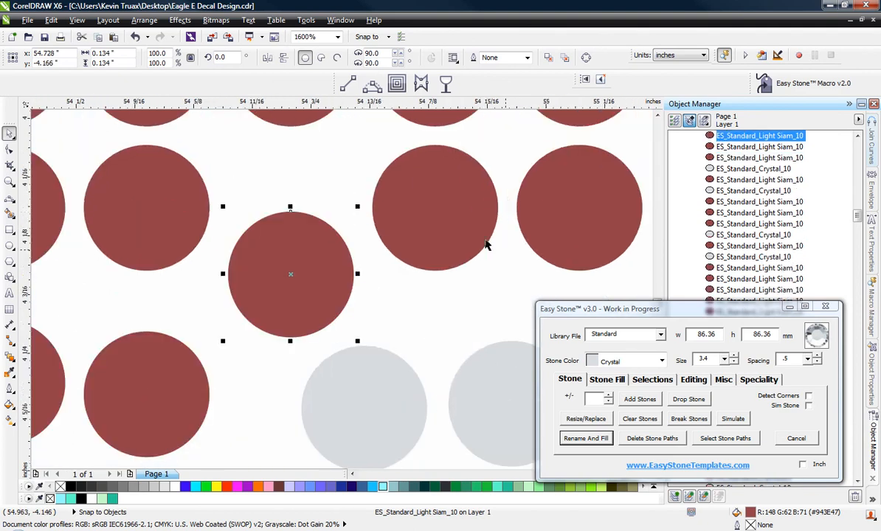
pyautogui.moveTo(454, 229); pyautogui.dragTo(464, 294)
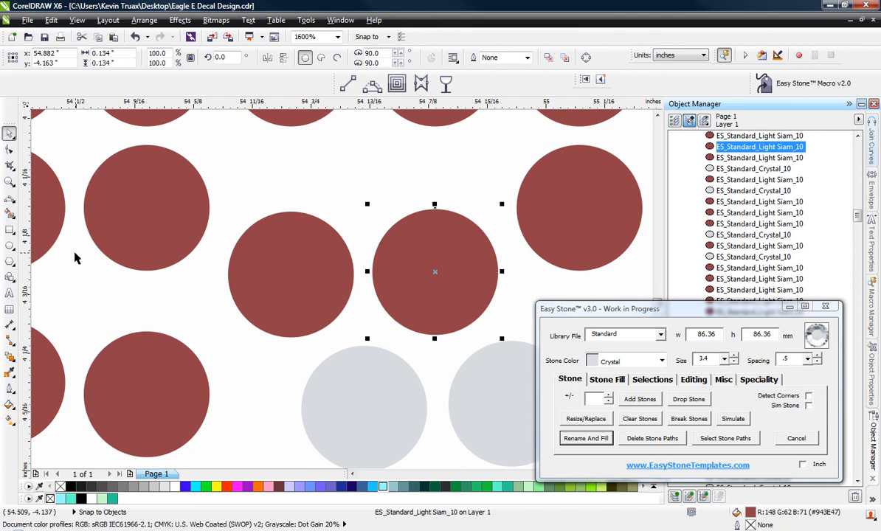
pyautogui.scroll(-1, 71, 240)
pyautogui.scroll(-1, 279, 255)
pyautogui.scroll(2, 299, 256)
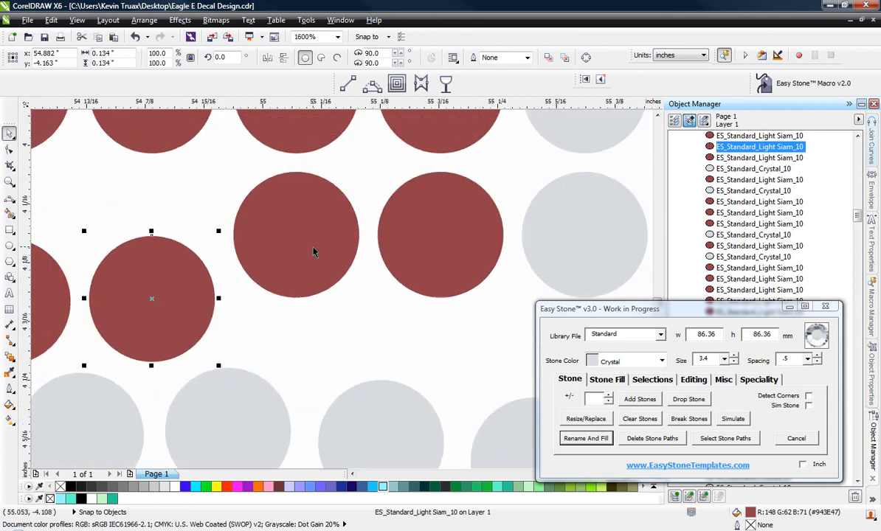
pyautogui.moveTo(316, 249); pyautogui.dragTo(326, 313)
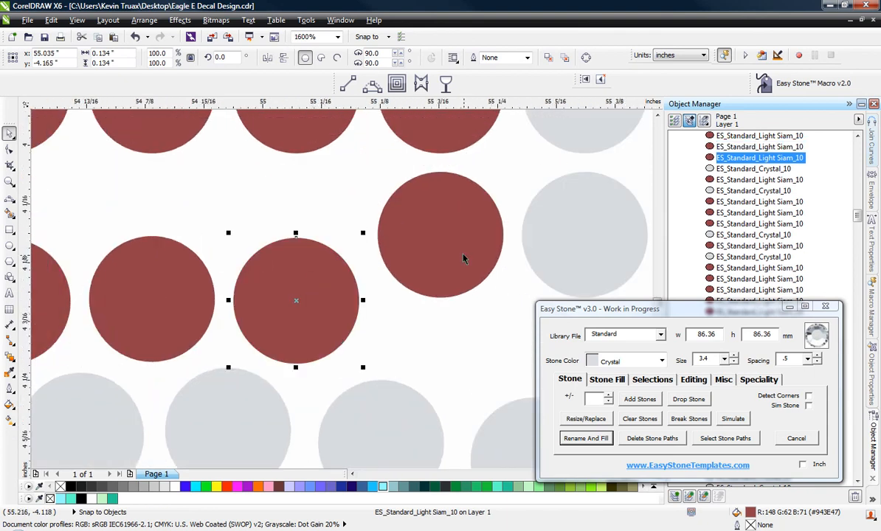
pyautogui.moveTo(467, 255); pyautogui.dragTo(472, 320)
# Move the Crystal border stone at the right end of that row down about 0.09 inches, near the eagle's outline
pyautogui.scroll(-2, 236, 246)
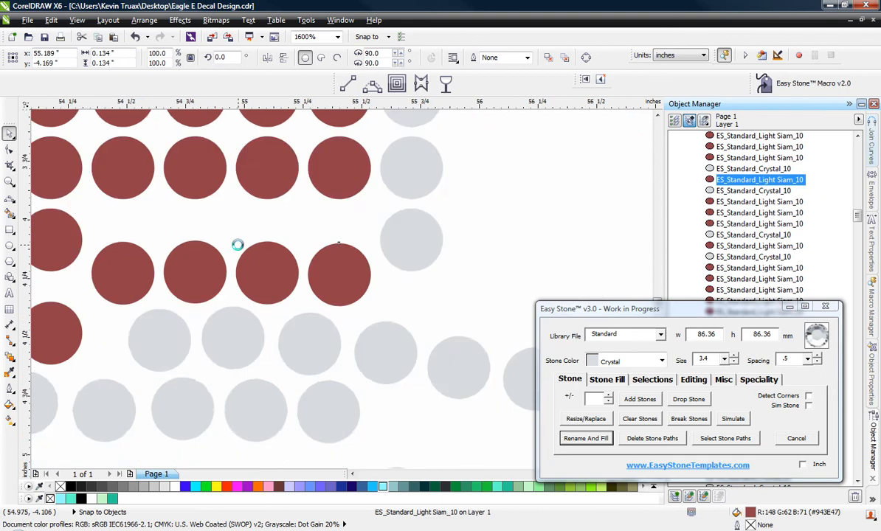
pyautogui.scroll(2, 333, 251)
pyautogui.moveTo(333, 251); pyautogui.dragTo(360, 338)
pyautogui.scroll(-3, 393, 328)
pyautogui.click(416, 310)
# Distribute the five Crystal stones of the upper stem's right border evenly in height, from the top bar's lower border to the lowest stone
pyautogui.scroll(1, 418, 315)
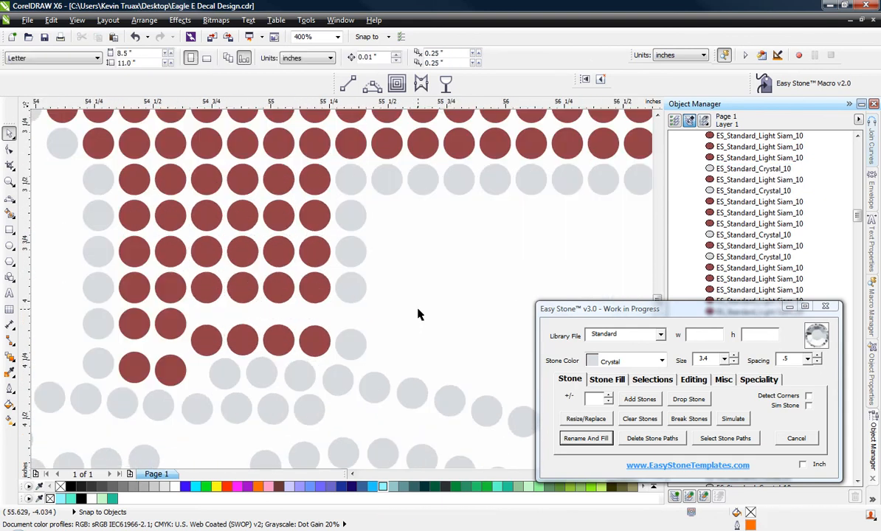
pyautogui.click(356, 343)
pyautogui.keyDown('shift'); pyautogui.click(350, 286); pyautogui.keyUp('shift')
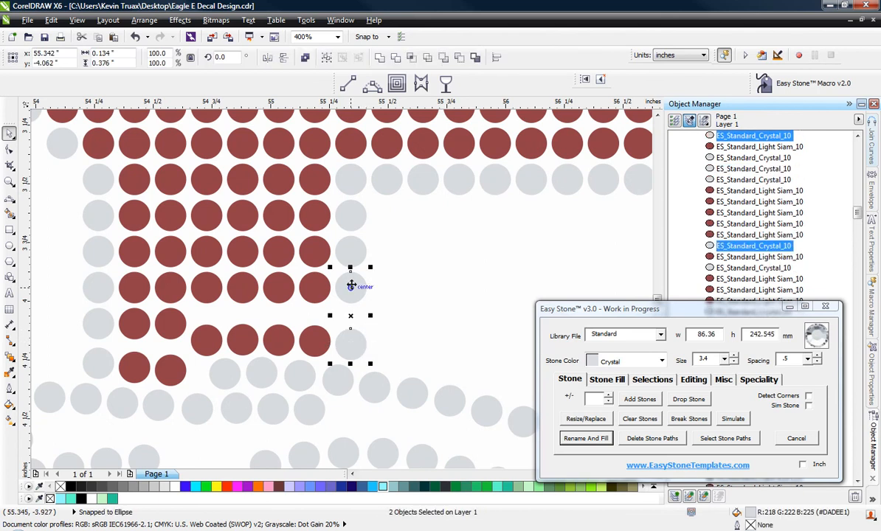
pyautogui.keyDown('shift'); pyautogui.click(351, 252); pyautogui.keyUp('shift')
pyautogui.keyDown('shift'); pyautogui.click(352, 215); pyautogui.keyUp('shift')
pyautogui.keyDown('shift'); pyautogui.click(351, 177); pyautogui.keyUp('shift')
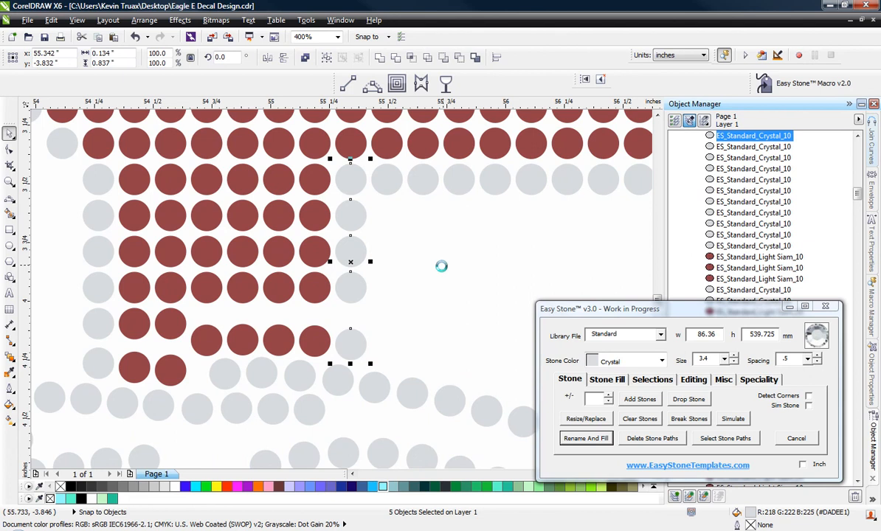
pyautogui.click(283, 321)
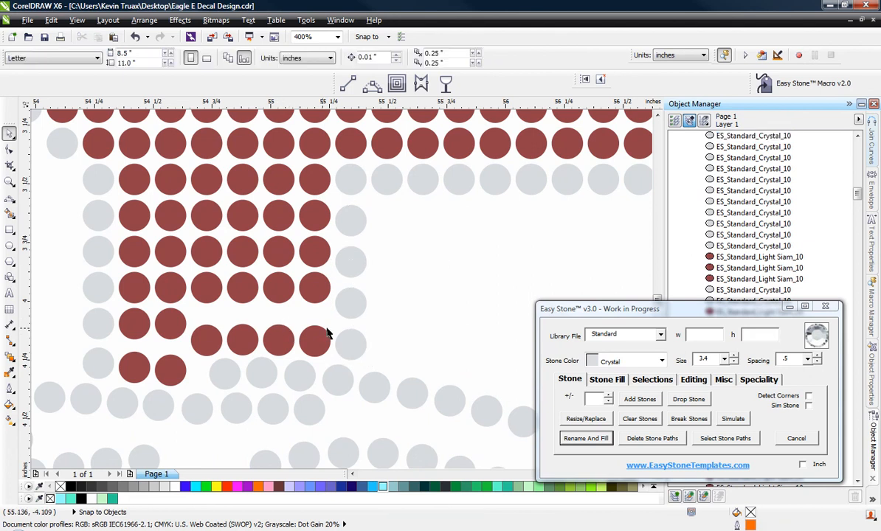
# Select the eight Light Siam stones in the stem's rightmost column, up through the top bar, and distribute them evenly in height
pyautogui.click(322, 334)
pyautogui.keyDown('shift'); pyautogui.click(318, 288); pyautogui.keyUp('shift')
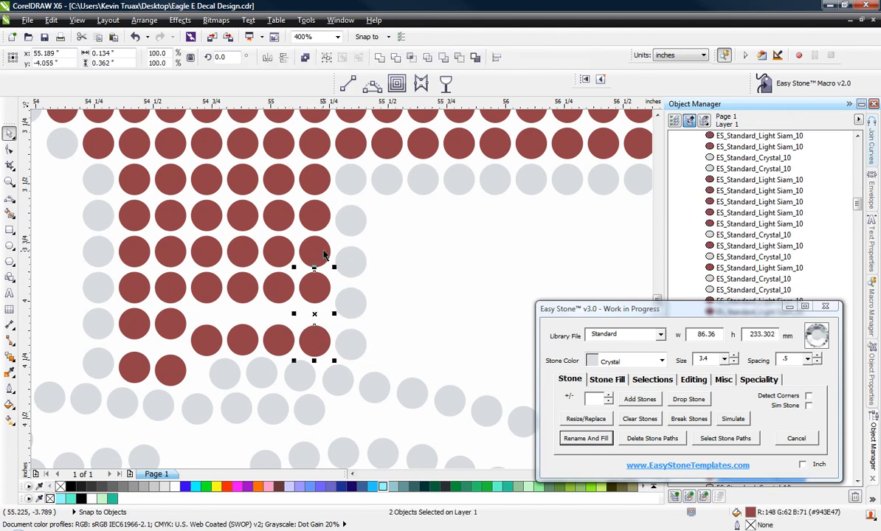
pyautogui.keyDown('shift'); pyautogui.click(303, 221); pyautogui.keyUp('shift')
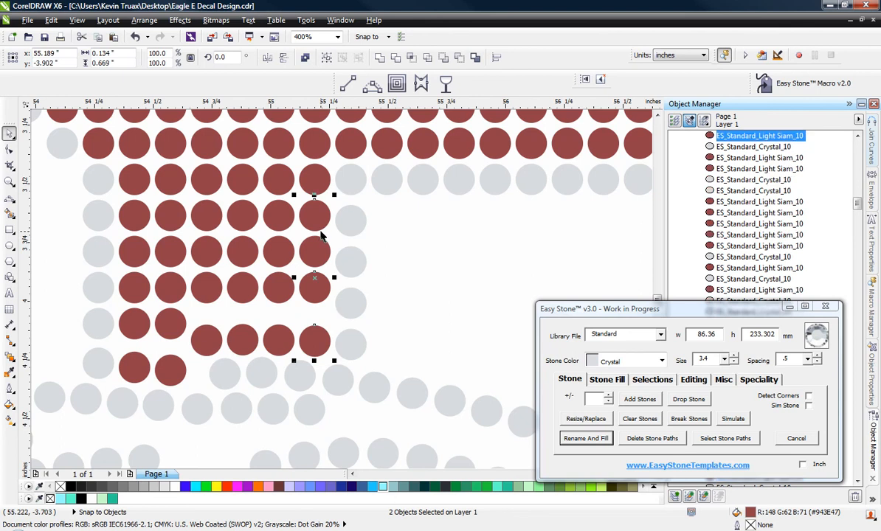
pyautogui.keyDown('shift'); pyautogui.click(299, 245); pyautogui.keyUp('shift')
pyautogui.keyDown('shift'); pyautogui.click(317, 180); pyautogui.keyUp('shift')
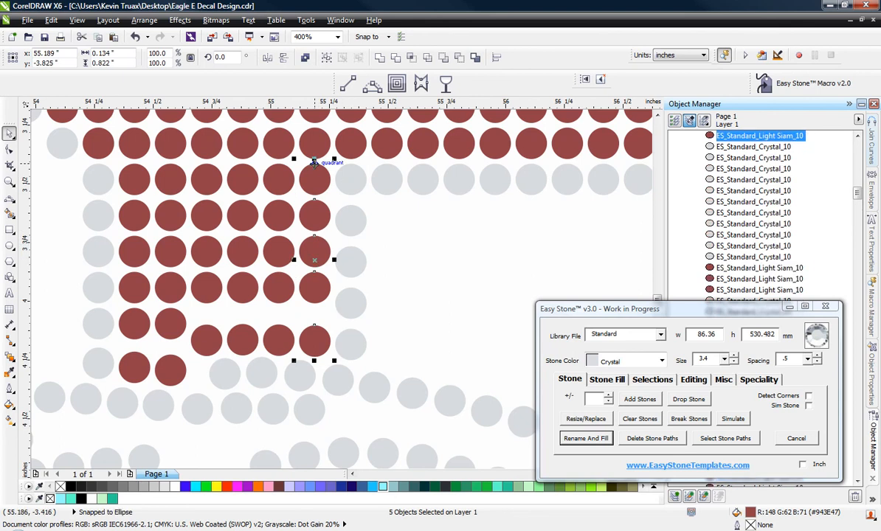
pyautogui.keyDown('shift'); pyautogui.click(302, 147); pyautogui.keyUp('shift')
pyautogui.scroll(-2, 325, 273)
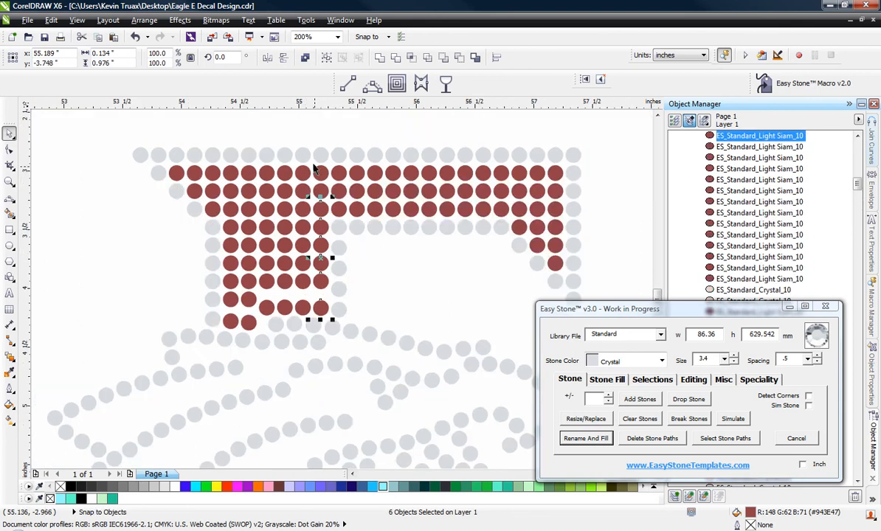
pyautogui.scroll(2, 321, 191)
pyautogui.keyDown('shift'); pyautogui.click(322, 172); pyautogui.keyUp('shift')
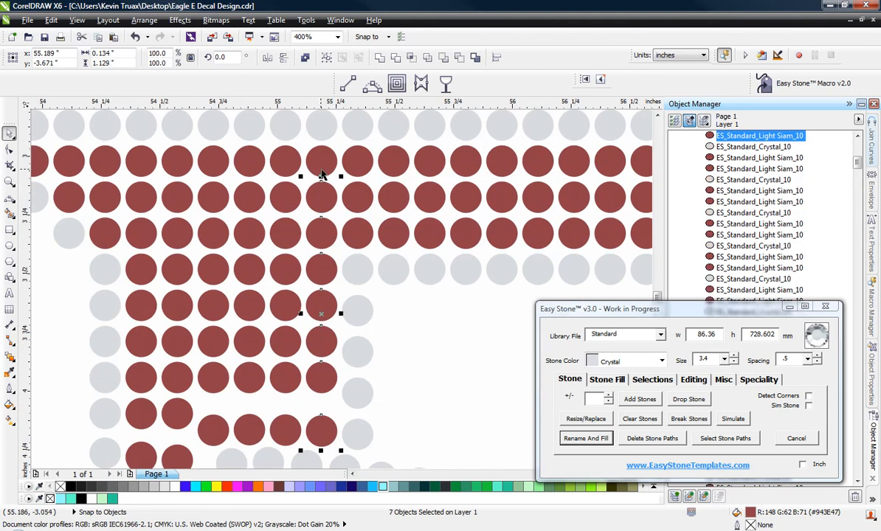
pyautogui.keyDown('shift'); pyautogui.click(322, 174); pyautogui.keyUp('shift')
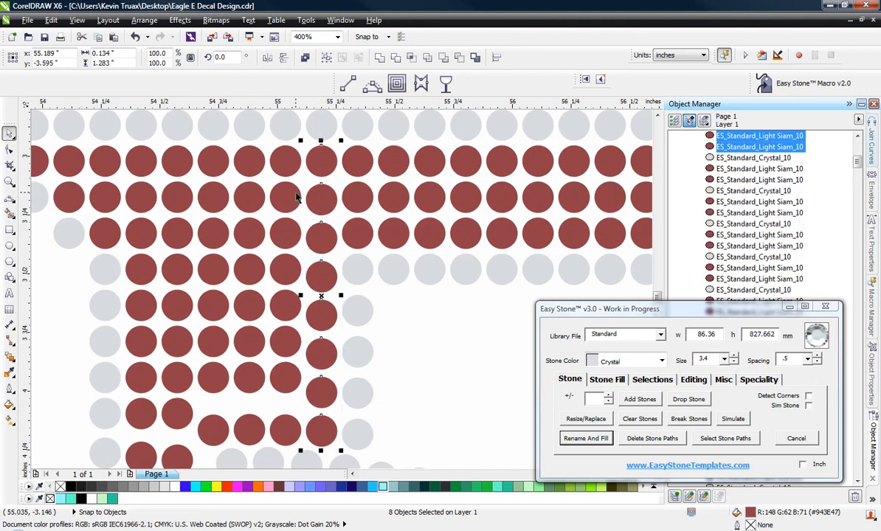
# Distribute the eight Light Siam stones in the stem's second column from the right evenly in height
pyautogui.click(287, 384)
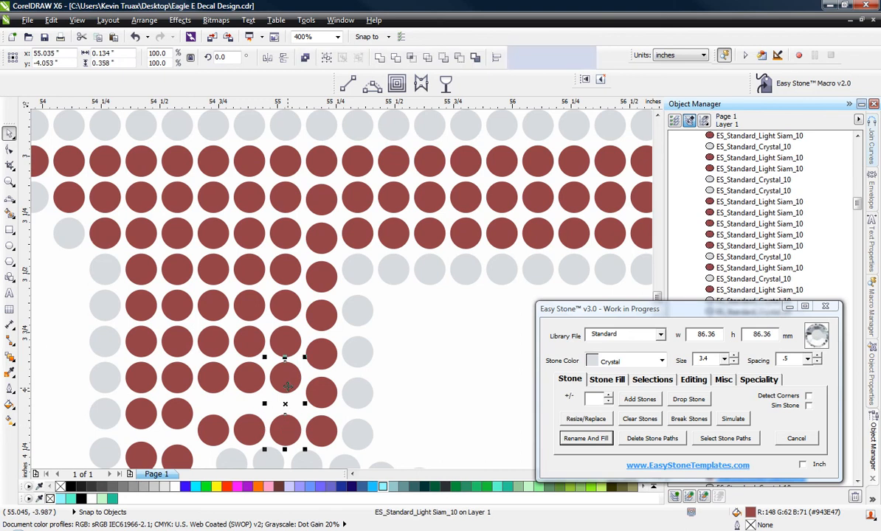
pyautogui.keyDown('shift'); pyautogui.click(285, 341); pyautogui.keyUp('shift')
pyautogui.keyDown('shift'); pyautogui.click(286, 304); pyautogui.keyUp('shift')
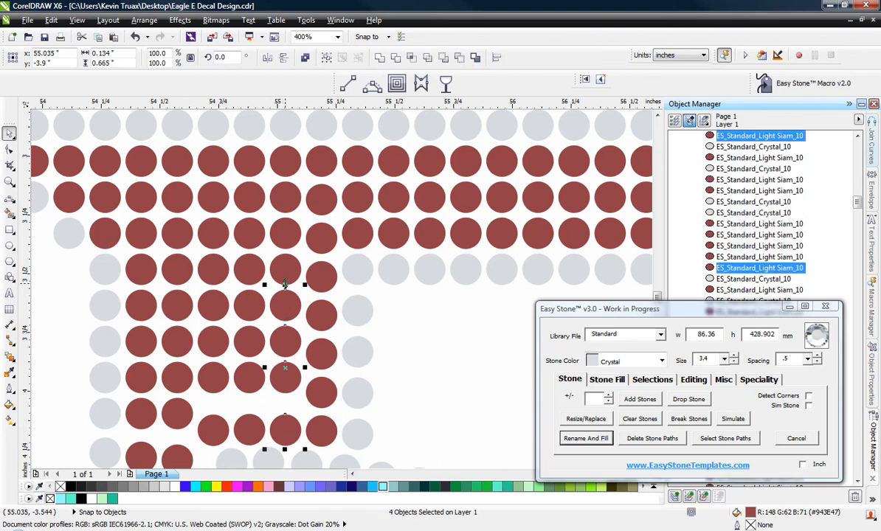
pyautogui.keyDown('shift'); pyautogui.click(287, 270); pyautogui.keyUp('shift')
pyautogui.keyDown('shift'); pyautogui.click(286, 234); pyautogui.keyUp('shift')
pyautogui.keyDown('shift'); pyautogui.click(284, 198); pyautogui.keyUp('shift')
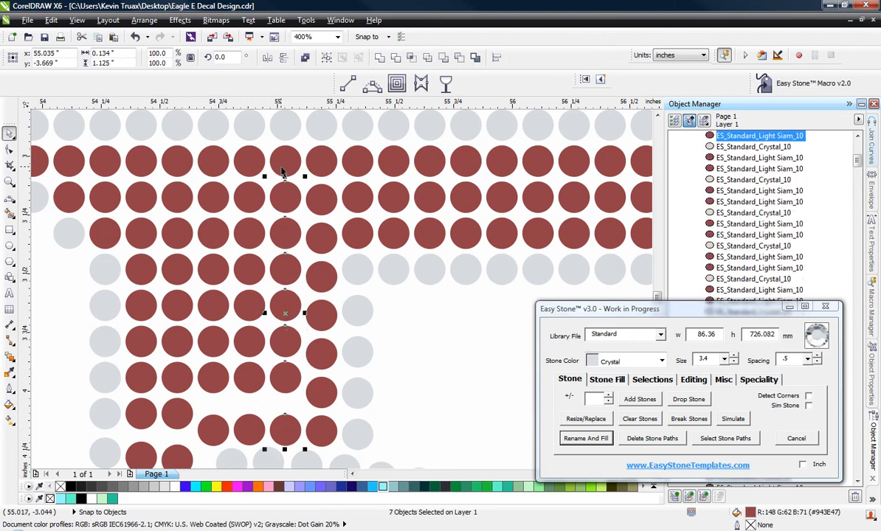
pyautogui.keyDown('shift'); pyautogui.click(285, 164); pyautogui.keyUp('shift')
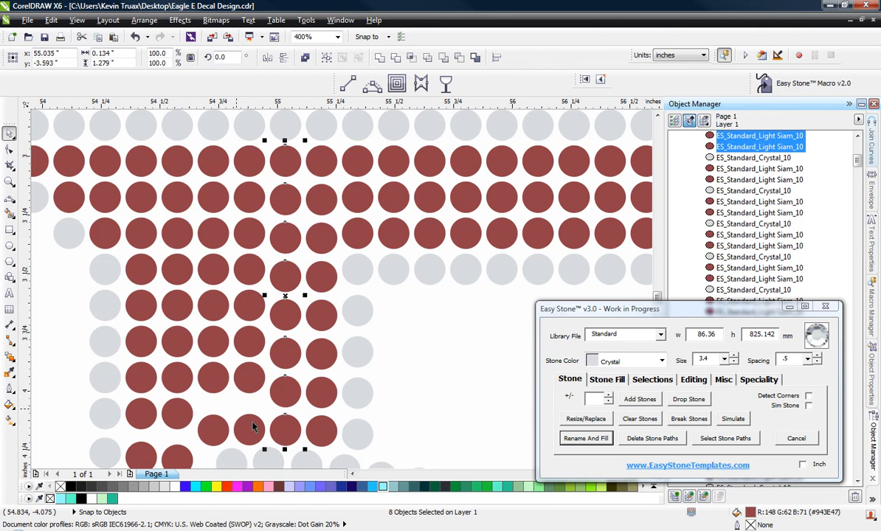
# Distribute the eight Light Siam stones in the stem's third column from the right evenly in height
pyautogui.click(252, 428)
pyautogui.keyDown('shift'); pyautogui.click(249, 378); pyautogui.keyUp('shift')
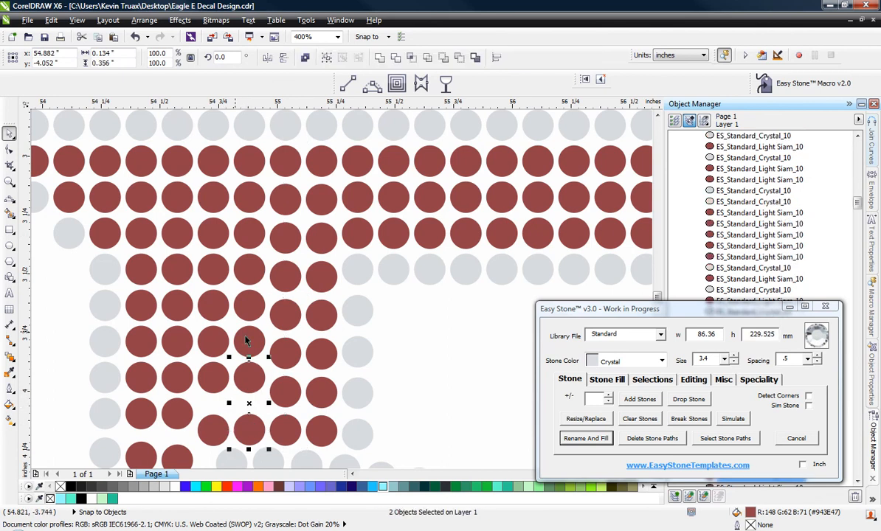
pyautogui.keyDown('shift'); pyautogui.click(248, 341); pyautogui.keyUp('shift')
pyautogui.keyDown('shift'); pyautogui.click(249, 304); pyautogui.keyUp('shift')
pyautogui.keyDown('shift'); pyautogui.click(249, 271); pyautogui.keyUp('shift')
pyautogui.keyDown('shift'); pyautogui.click(250, 234); pyautogui.keyUp('shift')
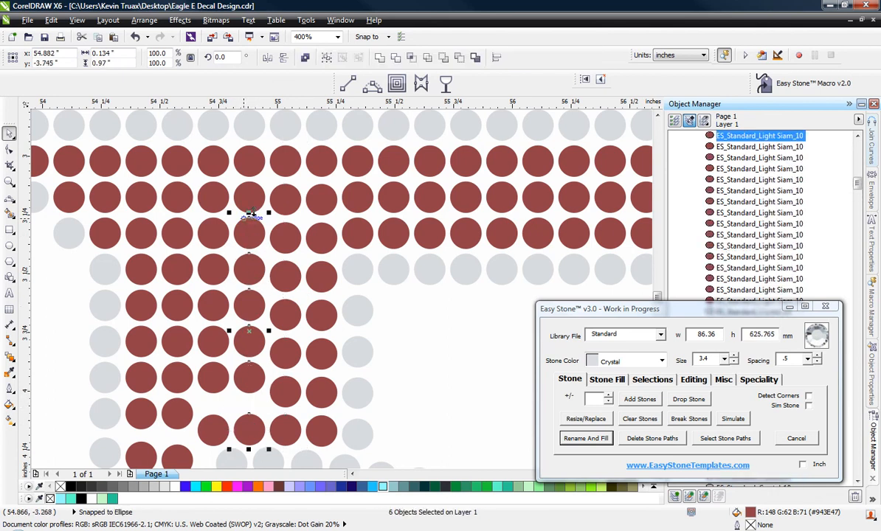
pyautogui.keyDown('shift'); pyautogui.click(250, 197); pyautogui.keyUp('shift')
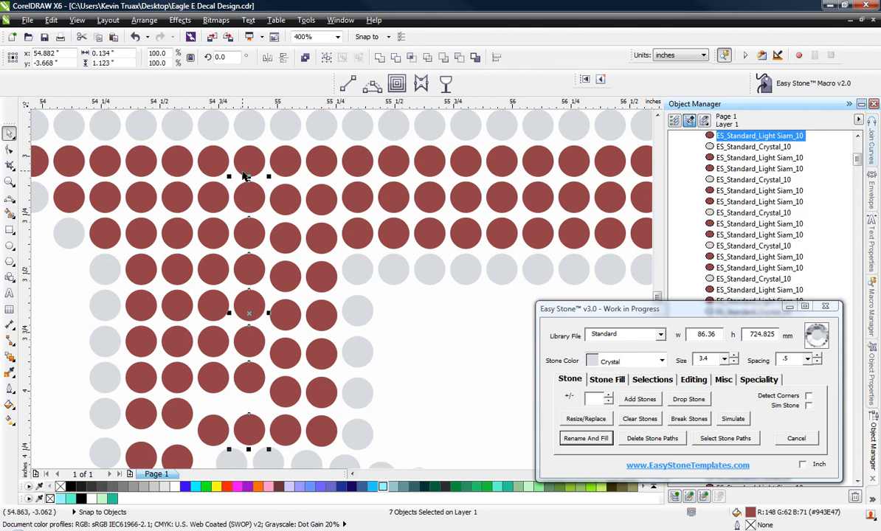
pyautogui.keyDown('shift'); pyautogui.click(248, 162); pyautogui.keyUp('shift')
# Distribute the eight Light Siam stones in the stem's fourth column from the right evenly in height
pyautogui.click(218, 425)
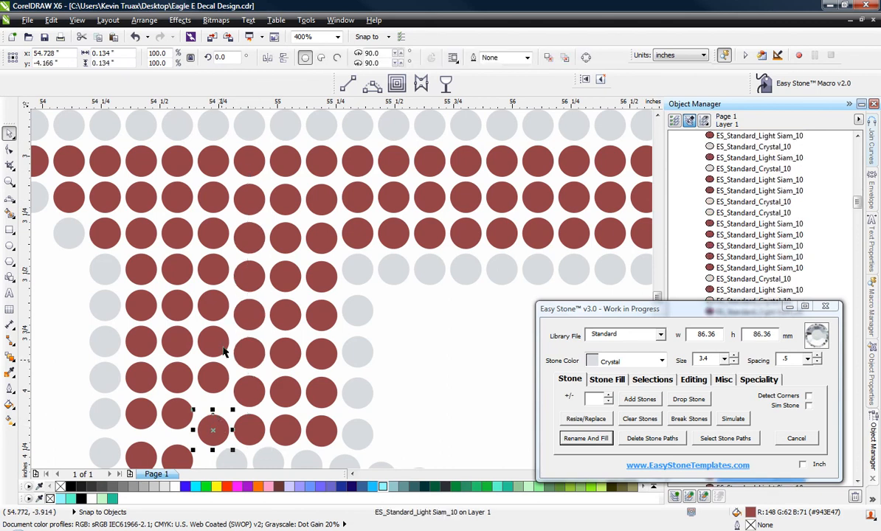
pyautogui.keyDown('shift'); pyautogui.click(208, 362); pyautogui.keyUp('shift')
pyautogui.keyDown('shift'); pyautogui.click(206, 347); pyautogui.keyUp('shift')
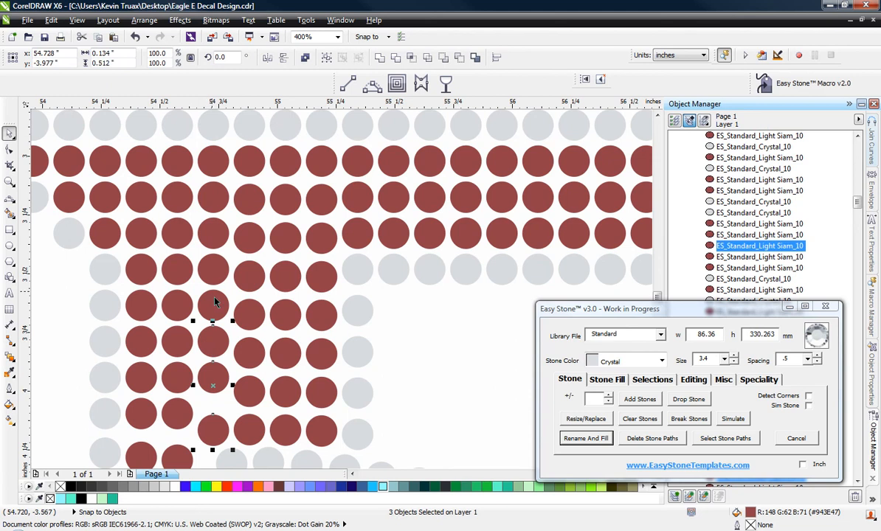
pyautogui.keyDown('shift'); pyautogui.click(213, 304); pyautogui.keyUp('shift')
pyautogui.keyDown('shift'); pyautogui.click(208, 273); pyautogui.keyUp('shift')
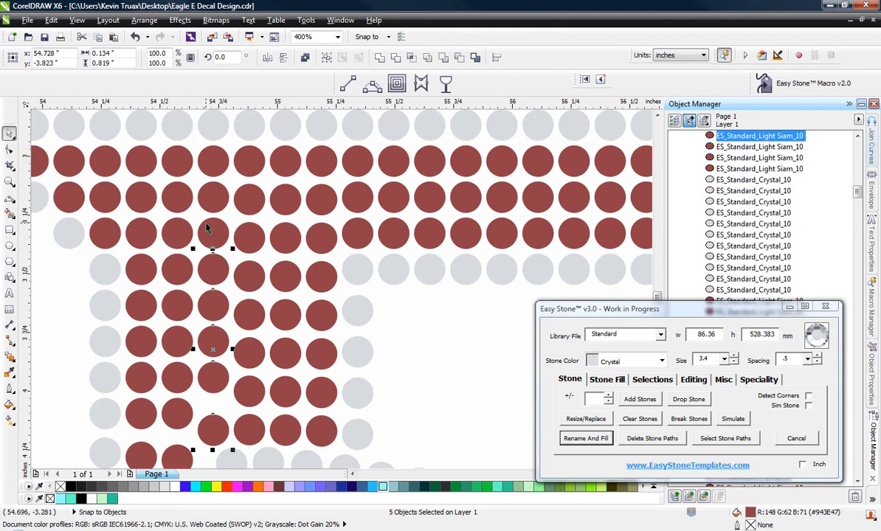
pyautogui.keyDown('shift'); pyautogui.click(207, 225); pyautogui.keyUp('shift')
pyautogui.keyDown('shift'); pyautogui.click(207, 201); pyautogui.keyUp('shift')
pyautogui.keyDown('shift'); pyautogui.click(195, 163); pyautogui.keyUp('shift')
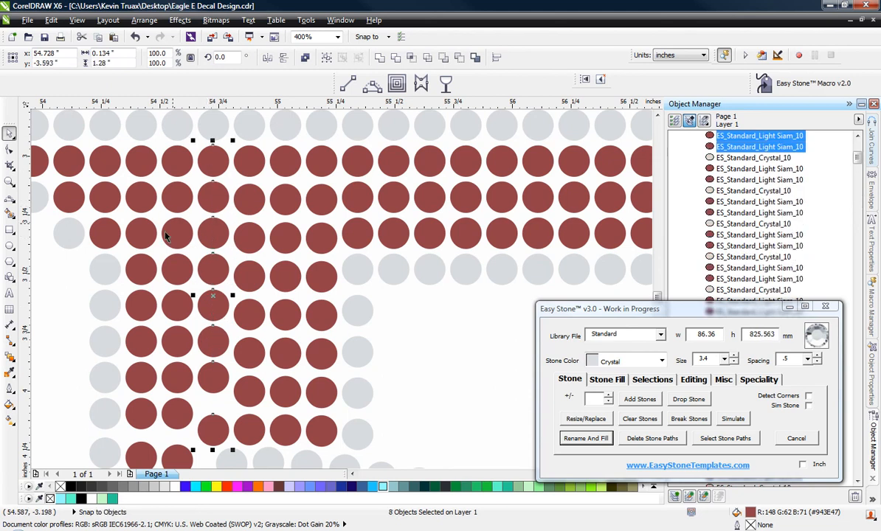
# Select the nine Light Siam stones in the stem's second column from the left together and distribute them evenly in height
pyautogui.click(157, 140)
pyautogui.moveTo(158, 140); pyautogui.dragTo(210, 451)
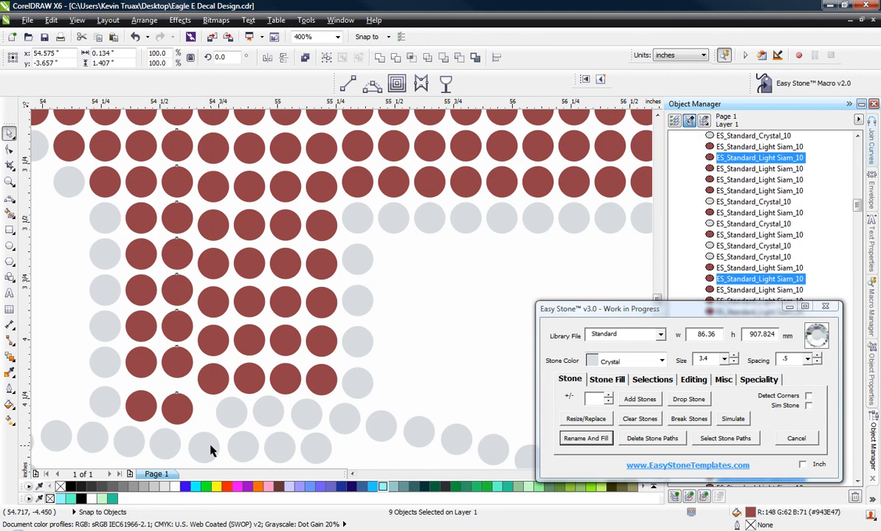
pyautogui.click(118, 419)
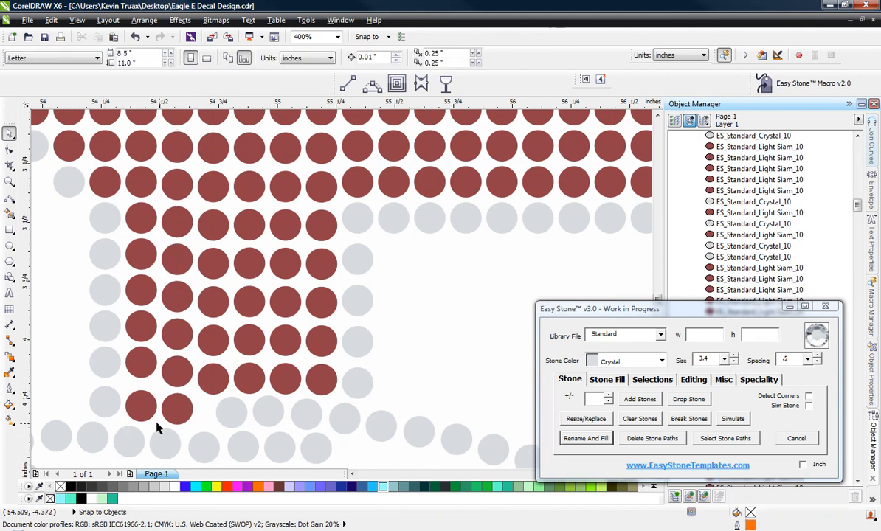
# Select all nine Light Siam stones in the stem's leftmost red column together and distribute them evenly in height
pyautogui.scroll(-1, 158, 427)
pyautogui.scroll(-1, 344, 425)
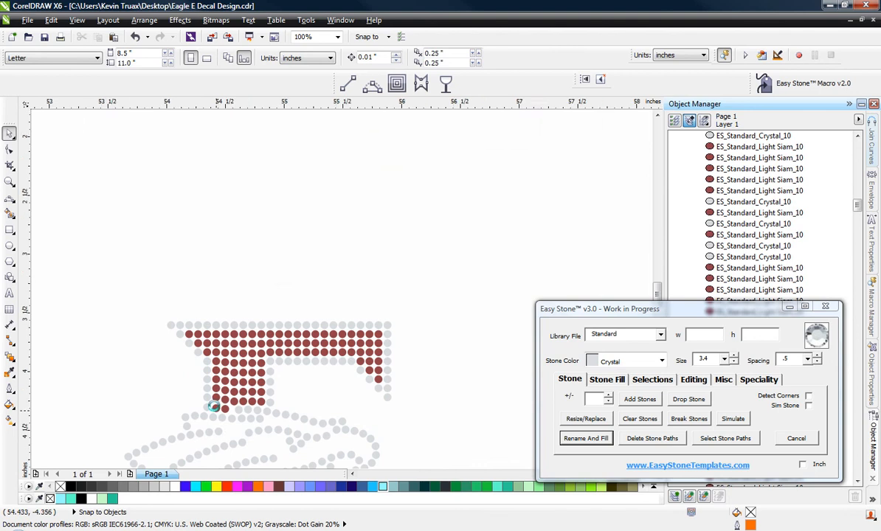
pyautogui.scroll(2, 213, 406)
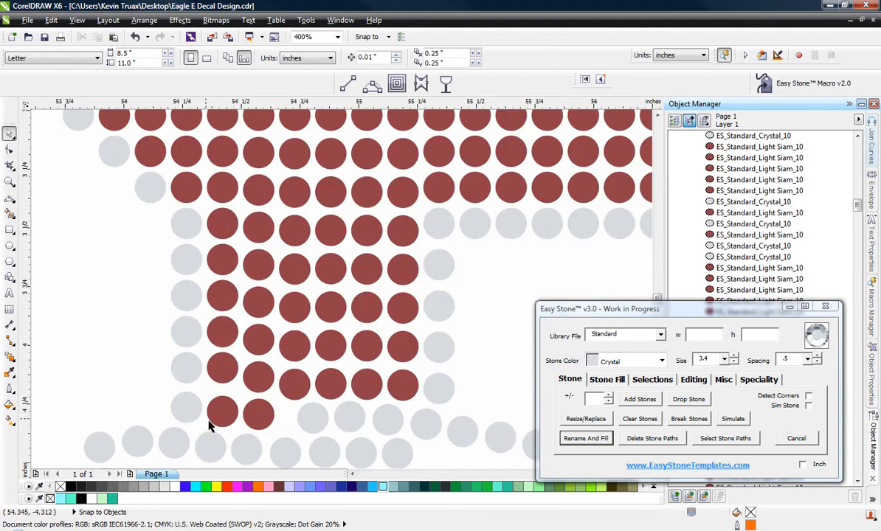
pyautogui.moveTo(209, 427); pyautogui.dragTo(226, 178)
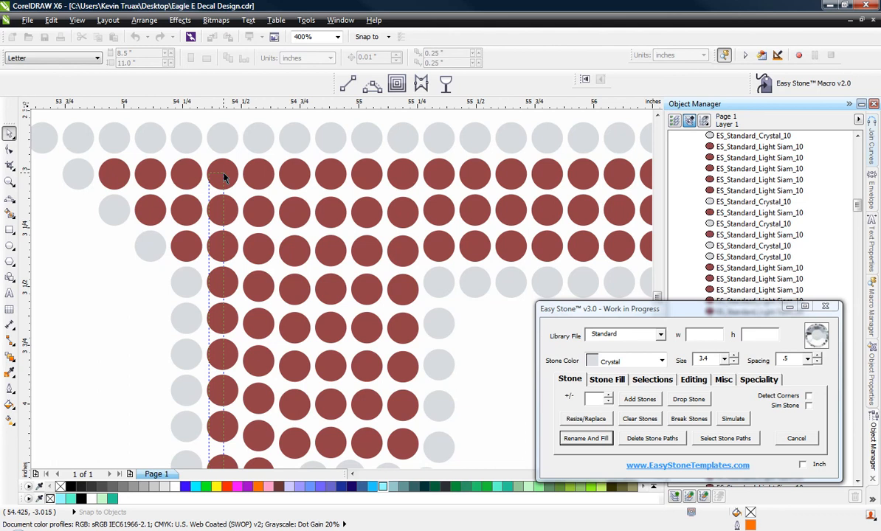
pyautogui.moveTo(225, 178); pyautogui.dragTo(226, 177)
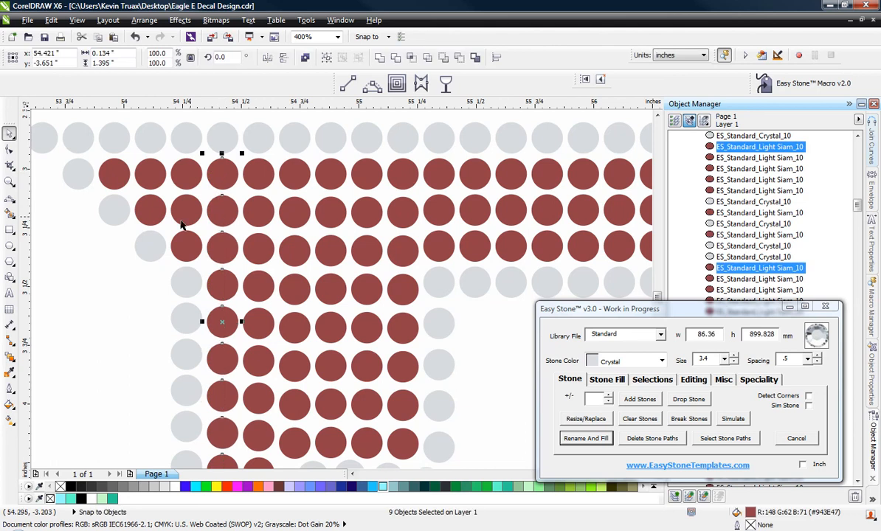
pyautogui.click(124, 311)
pyautogui.press('F3')
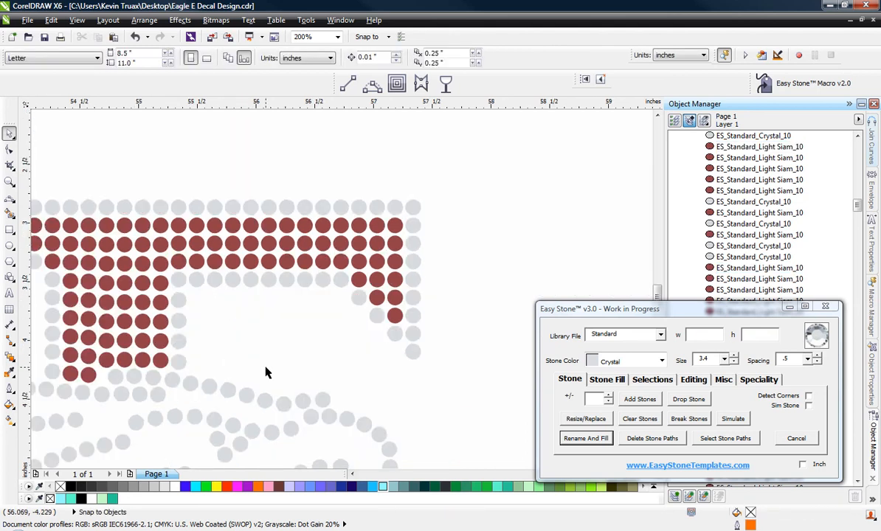
pyautogui.scroll(-1, 266, 373)
pyautogui.scroll(2, 146, 347)
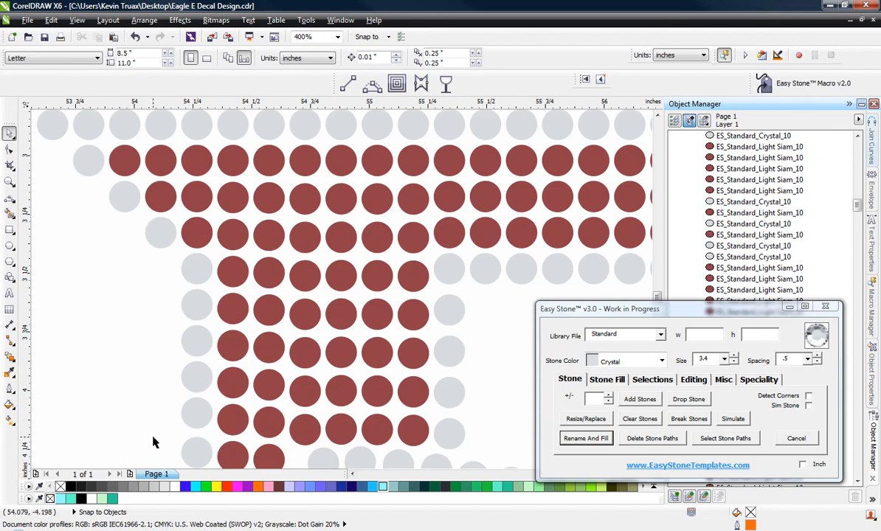
# Distribute the six Crystal stones along the upper stem's left border evenly in height
pyautogui.moveTo(157, 458); pyautogui.dragTo(191, 256)
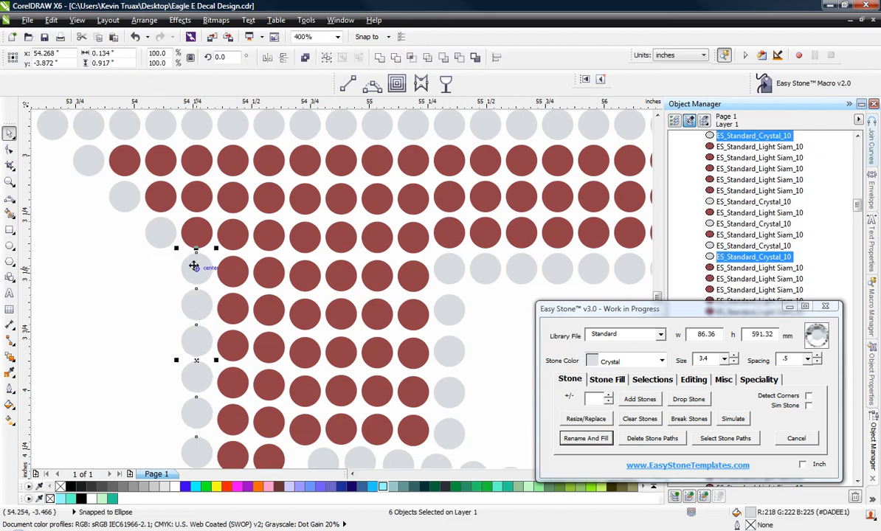
pyautogui.click(157, 285)
# Move the top Crystal stone of the lower stem's left border and the top stones of its four leftmost red columns up toward the eagle outline
pyautogui.scroll(-2, 260, 274)
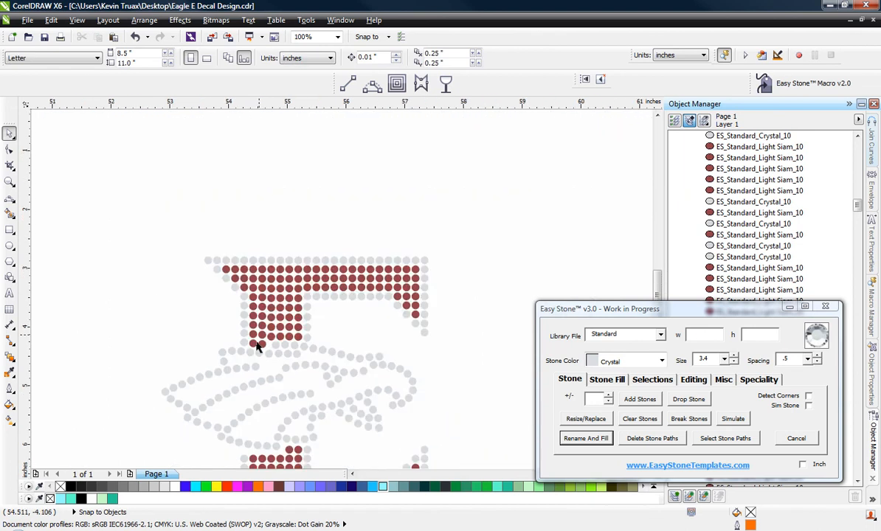
pyautogui.scroll(-2, 258, 316)
pyautogui.scroll(5, 257, 357)
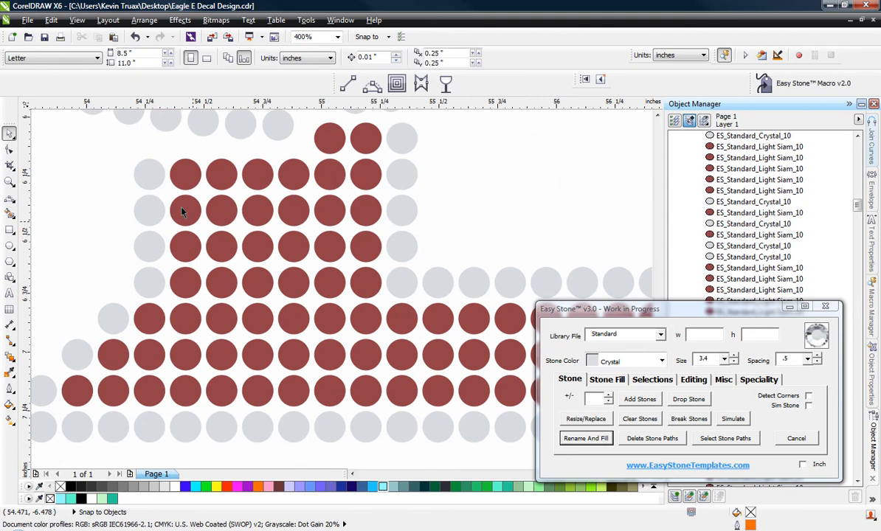
pyautogui.scroll(1, 148, 133)
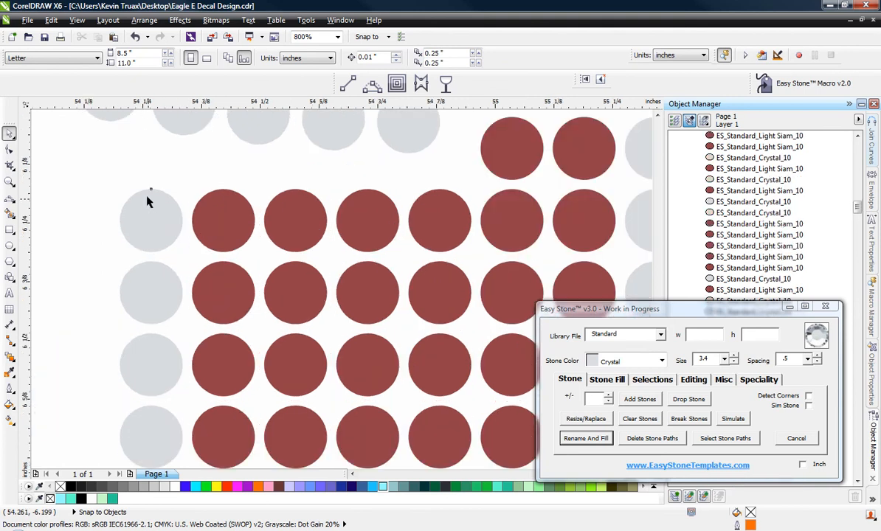
pyautogui.moveTo(140, 199); pyautogui.dragTo(133, 150)
pyautogui.moveTo(219, 221); pyautogui.dragTo(221, 186)
pyautogui.moveTo(299, 230); pyautogui.dragTo(395, 182)
pyautogui.scroll(2, 296, 153)
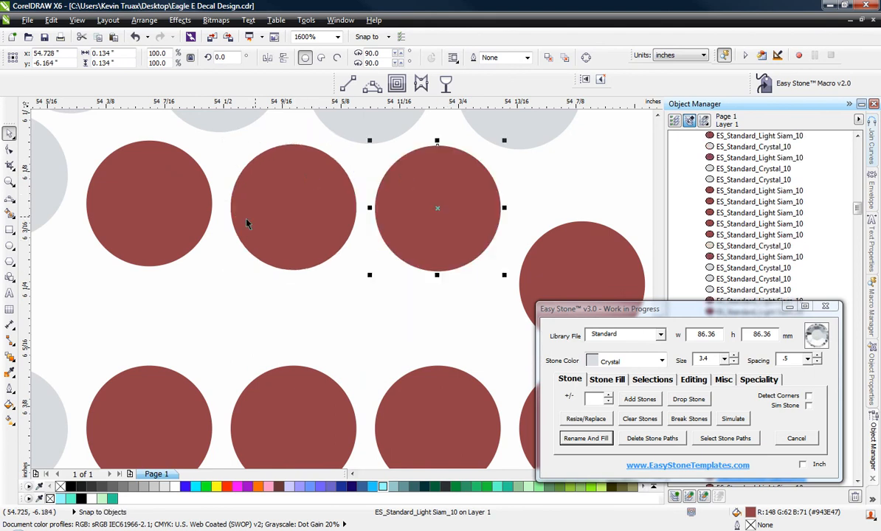
pyautogui.scroll(-2, 377, 236)
pyautogui.scroll(2, 437, 196)
pyautogui.moveTo(386, 302); pyautogui.dragTo(385, 234)
pyautogui.scroll(-2, 333, 260)
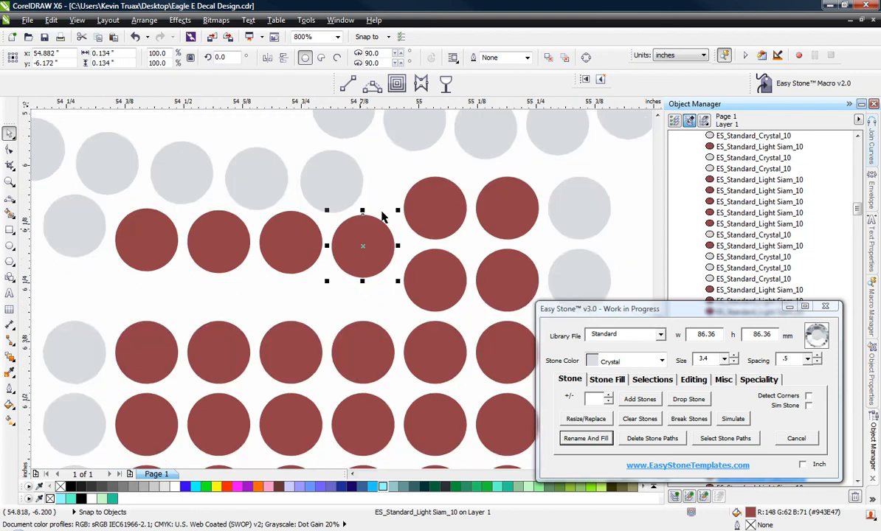
# Move the top stones of the lower stem's two rightmost red columns and its right Crystal border up against the eagle outline
pyautogui.scroll(2, 395, 204)
pyautogui.moveTo(476, 216); pyautogui.dragTo(477, 180)
pyautogui.scroll(-2, 230, 304)
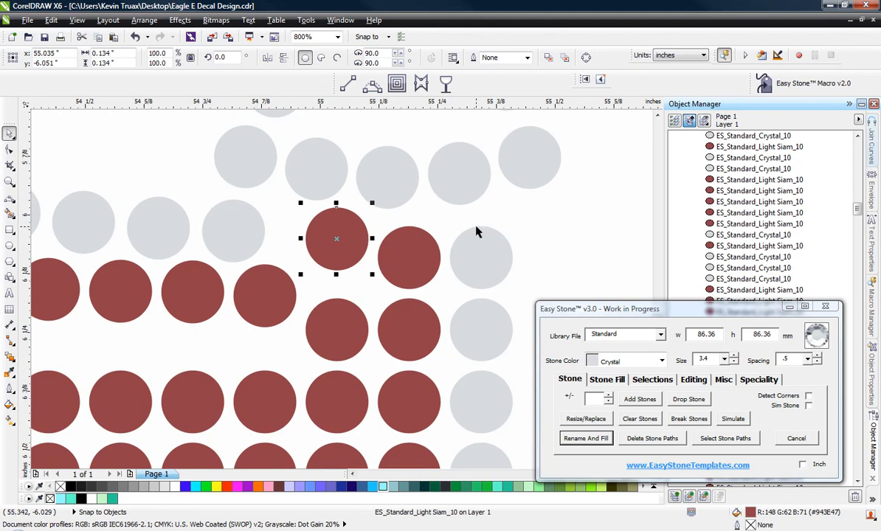
pyautogui.scroll(2, 476, 232)
pyautogui.moveTo(508, 296); pyautogui.dragTo(503, 255)
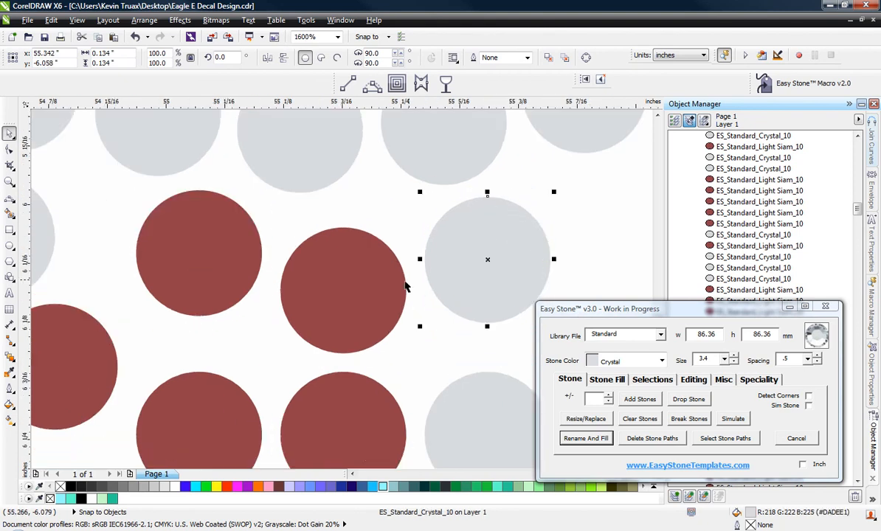
pyautogui.moveTo(339, 333); pyautogui.dragTo(330, 306)
pyautogui.scroll(-1, 322, 254)
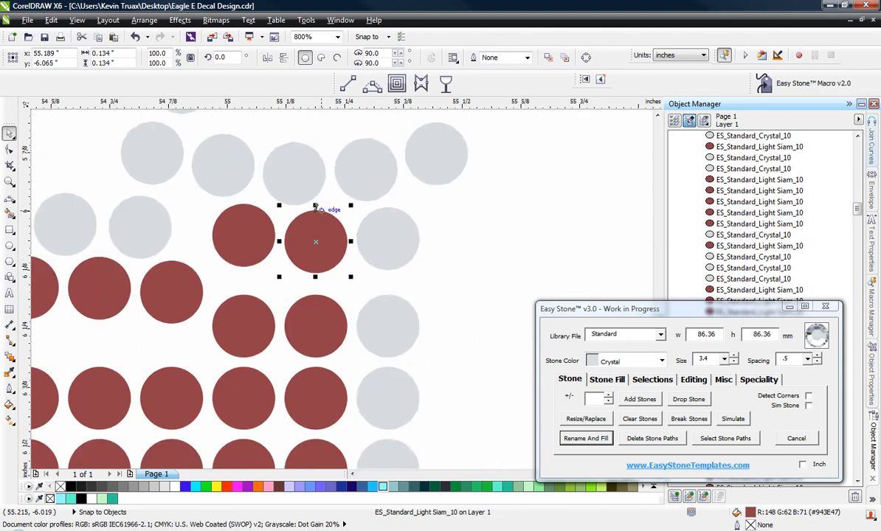
# Select only the five Crystal stones along the lower stem's right border and distribute them evenly in height
pyautogui.scroll(-1, 325, 214)
pyautogui.click(390, 222)
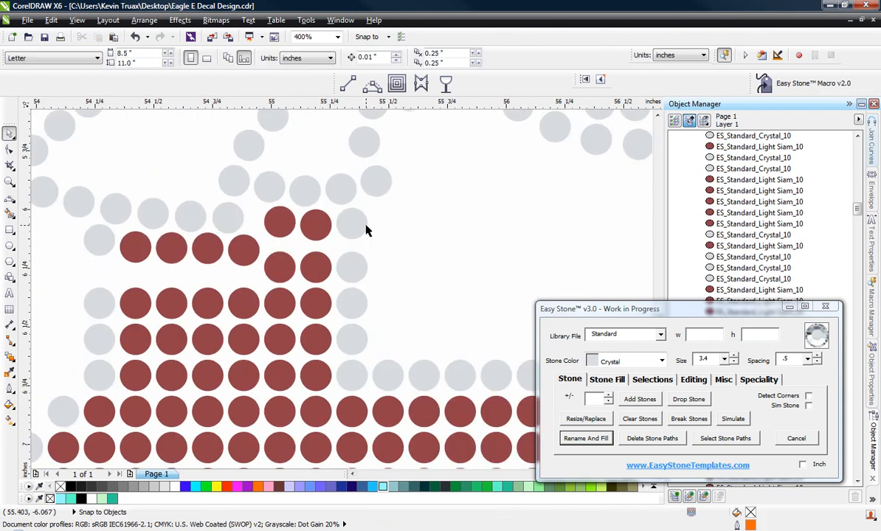
pyautogui.moveTo(381, 218); pyautogui.dragTo(345, 380)
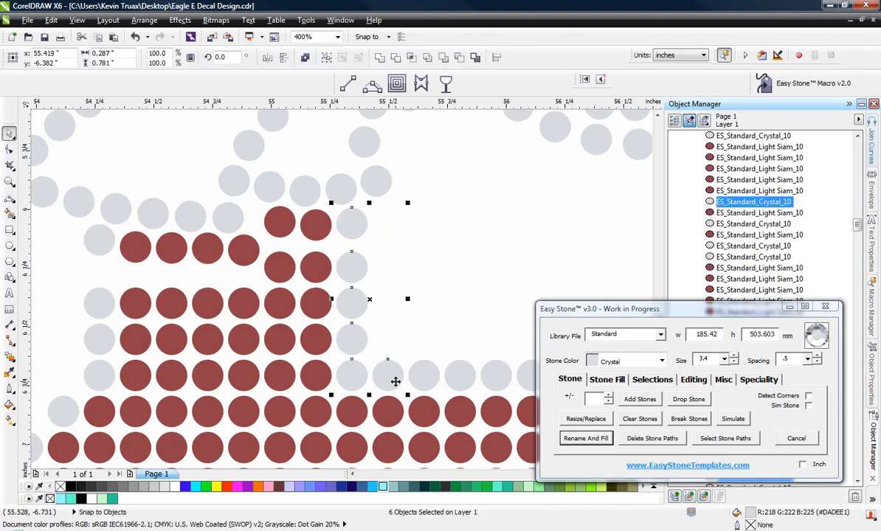
pyautogui.keyDown('shift'); pyautogui.click(394, 379); pyautogui.keyUp('shift')
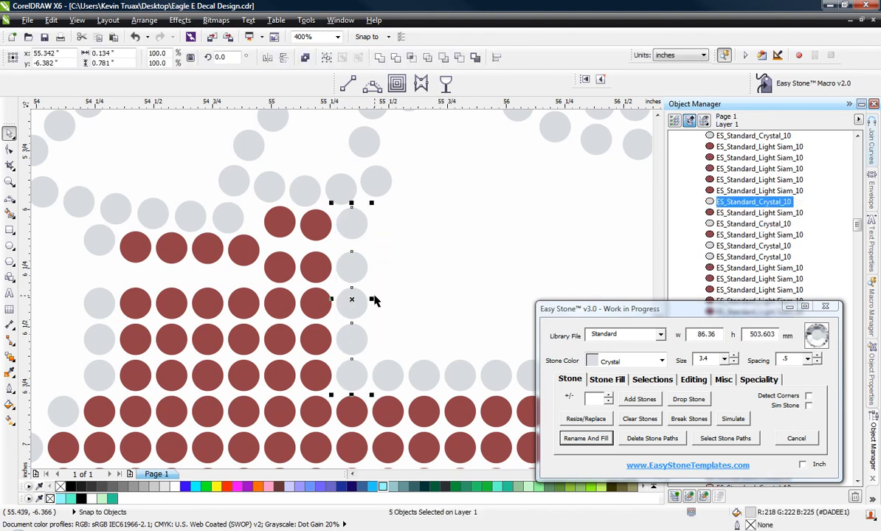
pyautogui.click(419, 308)
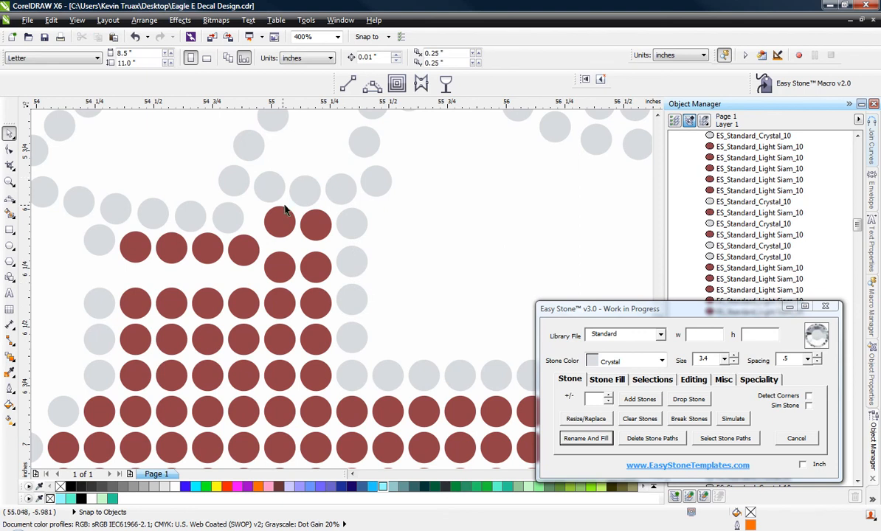
# Distribute the eight Light Siam stones evenly in height within each of the lower stem's two rightmost red columns
pyautogui.moveTo(299, 214); pyautogui.dragTo(325, 424)
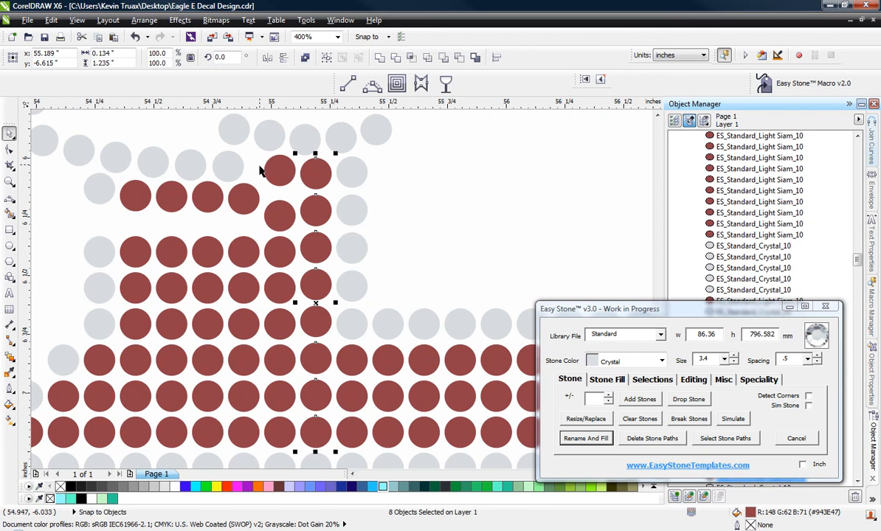
pyautogui.moveTo(256, 160); pyautogui.dragTo(285, 443)
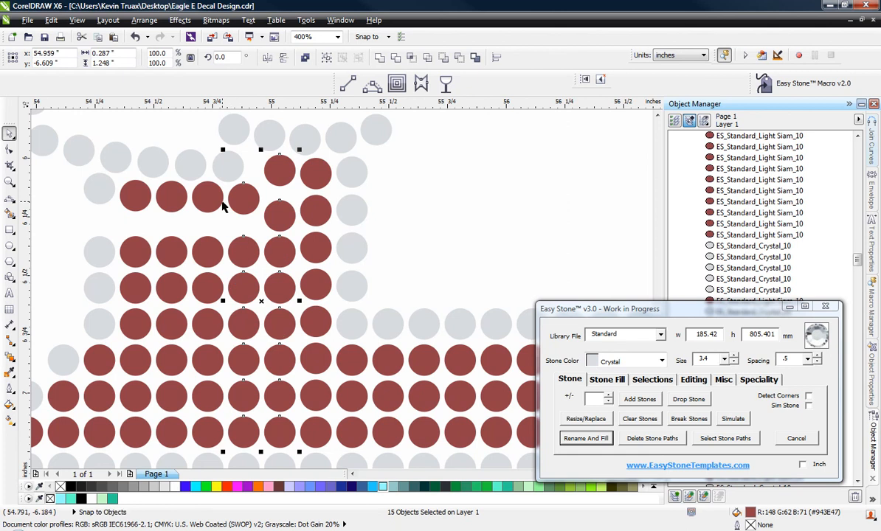
pyautogui.moveTo(225, 222); pyautogui.dragTo(256, 437)
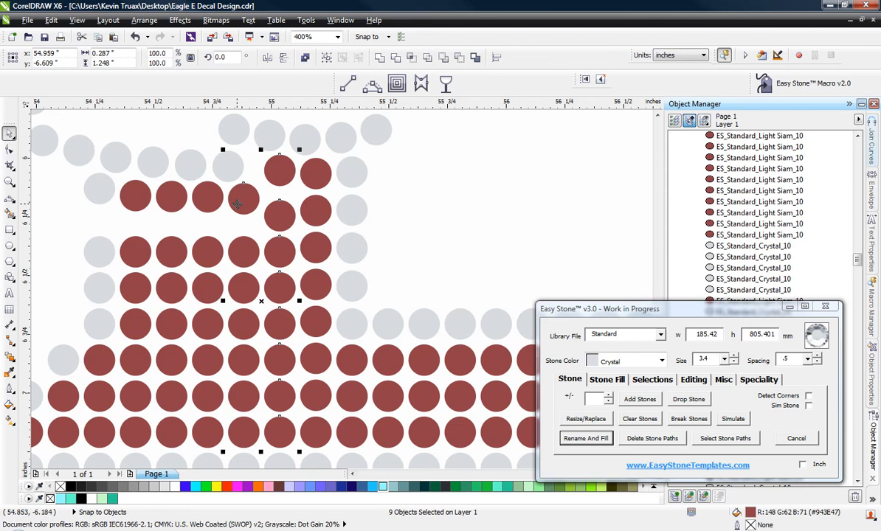
pyautogui.keyDown('shift'); pyautogui.click(237, 205); pyautogui.keyUp('shift')
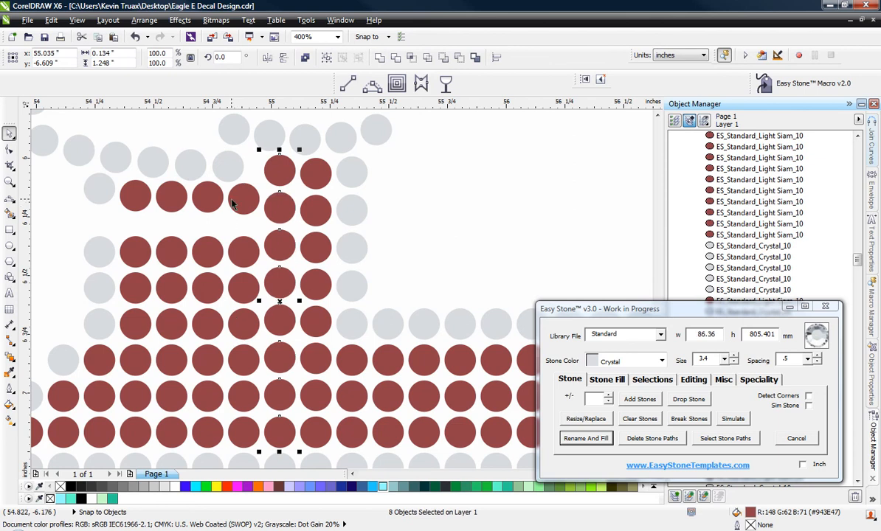
# Distribute the seven Light Siam stones evenly in height in the lower stem's third and fourth red columns from the right, one column at a time
pyautogui.moveTo(226, 184); pyautogui.dragTo(245, 438)
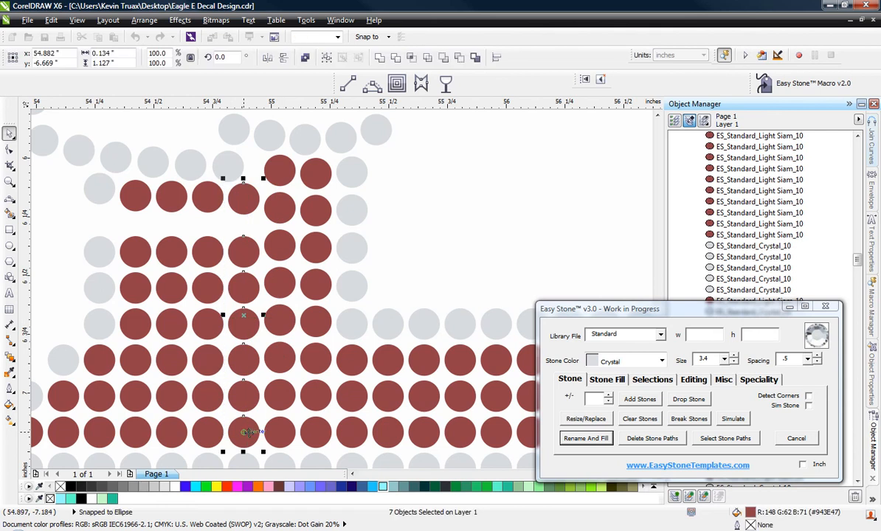
pyautogui.hotkey('shift', 'c')
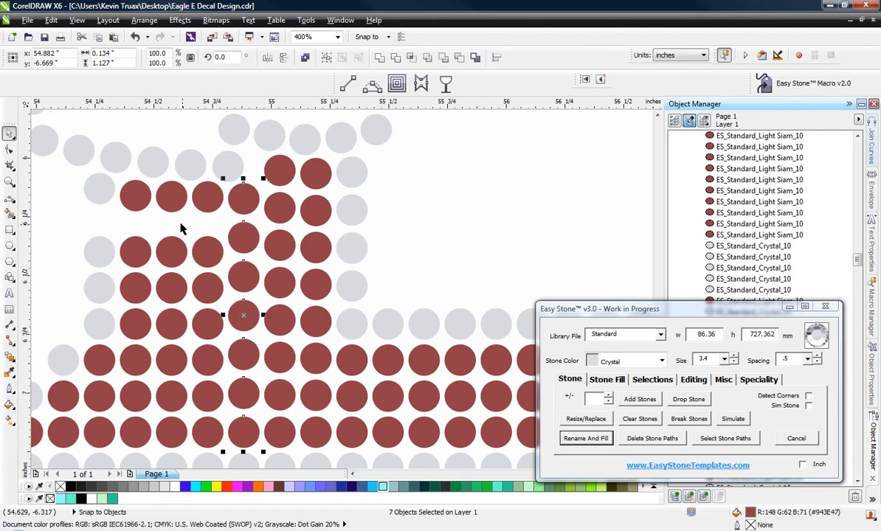
pyautogui.moveTo(190, 184); pyautogui.dragTo(225, 452)
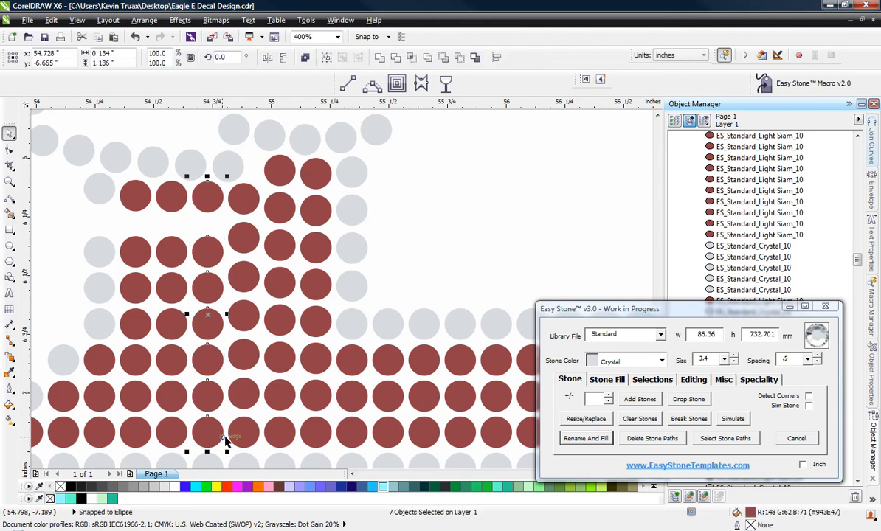
pyautogui.hotkey('shift', 'c')
pyautogui.click(152, 192)
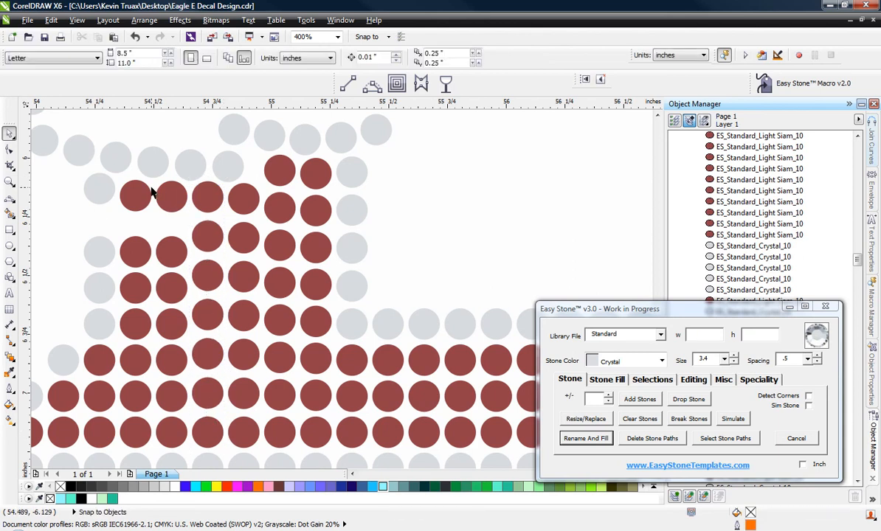
# Distribute the seven Light Siam stones in the lower stem's second red column from the left evenly in height
pyautogui.moveTo(155, 184); pyautogui.dragTo(183, 432)
pyautogui.hotkey('shift', 'c')
pyautogui.click(65, 182)
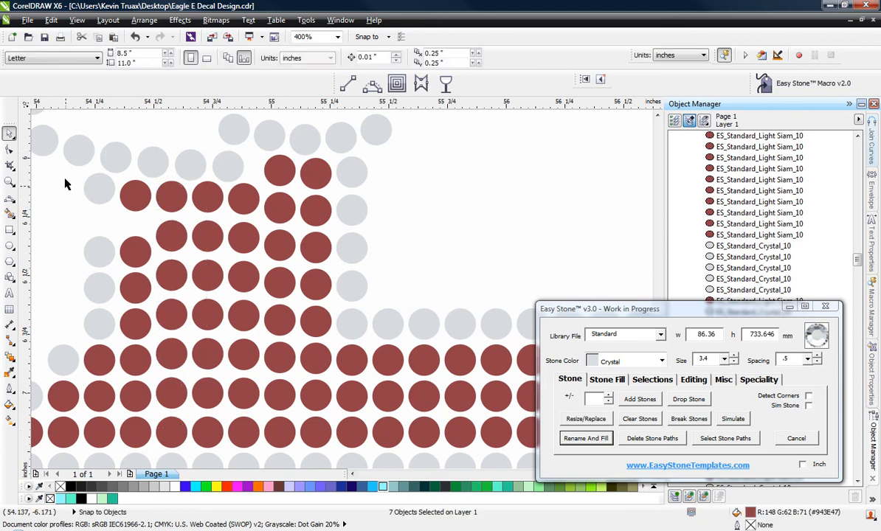
# Distribute the four Crystal stones along the lower stem's left border evenly in height
pyautogui.moveTo(63, 181); pyautogui.dragTo(111, 318)
pyautogui.hotkey('shift', 'c')
pyautogui.click(113, 213)
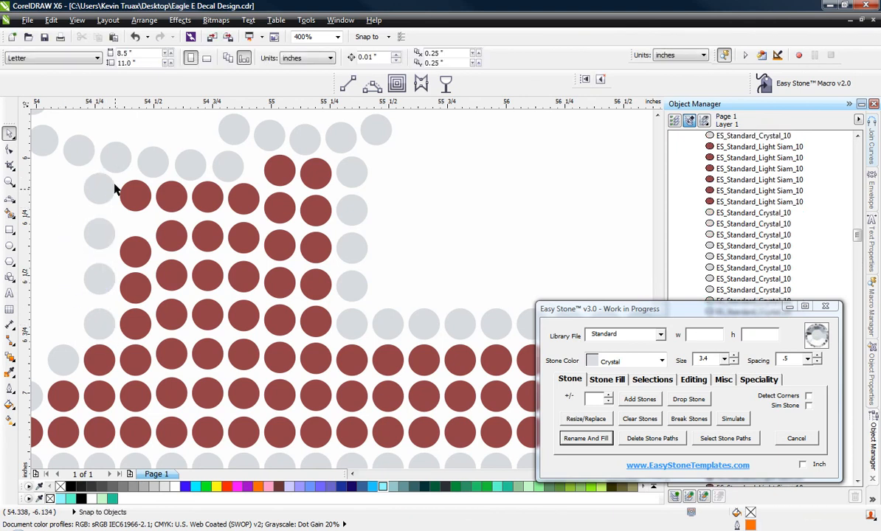
# Duplicate a Crystal stone in the lower stem's left border and distribute the resulting five stones evenly in height
pyautogui.moveTo(99, 182); pyautogui.dragTo(104, 339)
pyautogui.rightClick(99, 205)
pyautogui.click(61, 185)
pyautogui.hotkey('shift', 'c')
pyautogui.click(59, 252)
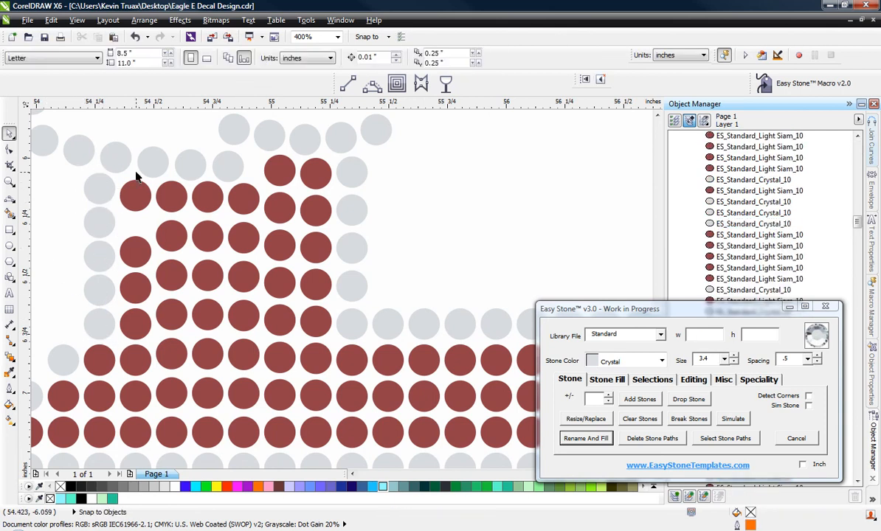
# Select the seven Light Siam stones in the lower stem's leftmost full red column together and distribute them evenly in height
pyautogui.click(147, 199)
pyautogui.keyDown('shift'); pyautogui.click(142, 247); pyautogui.keyUp('shift')
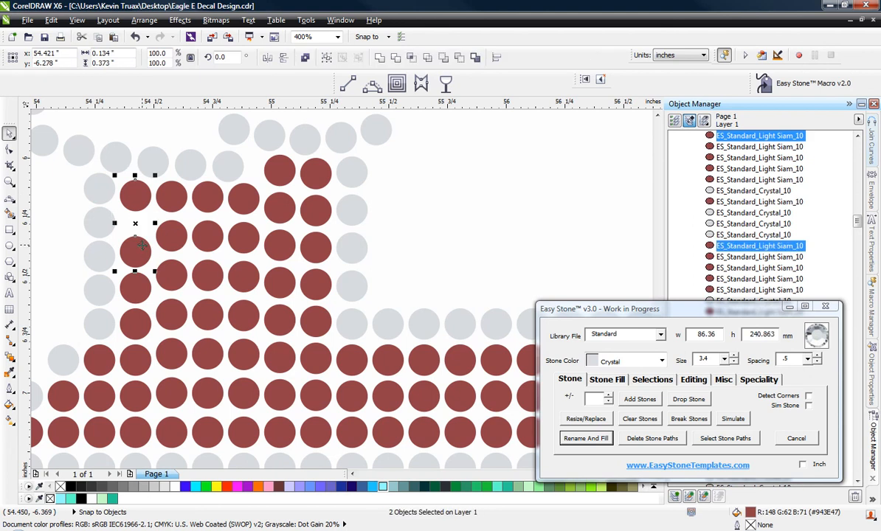
pyautogui.keyDown('shift'); pyautogui.click(144, 299); pyautogui.keyUp('shift')
pyautogui.keyDown('shift'); pyautogui.click(142, 325); pyautogui.keyUp('shift')
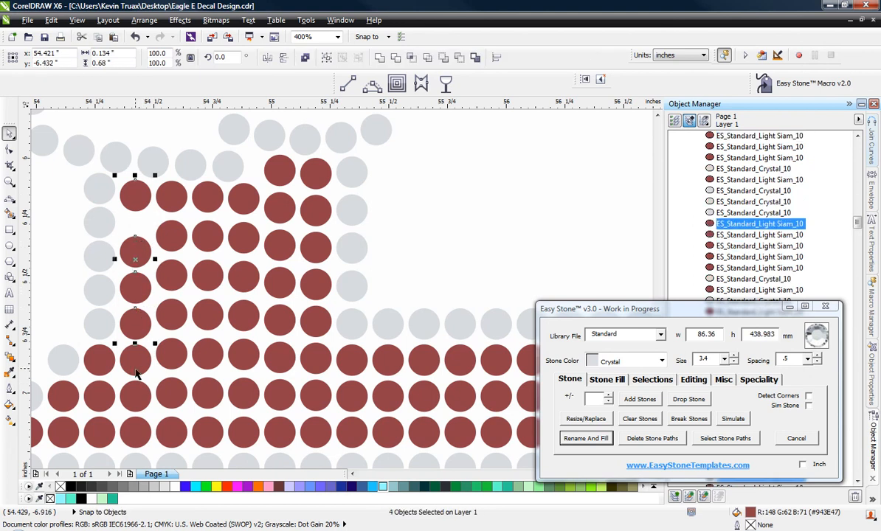
pyautogui.keyDown('shift'); pyautogui.click(135, 373); pyautogui.keyUp('shift')
pyautogui.keyDown('shift'); pyautogui.click(135, 398); pyautogui.keyUp('shift')
pyautogui.keyDown('shift'); pyautogui.click(136, 432); pyautogui.keyUp('shift')
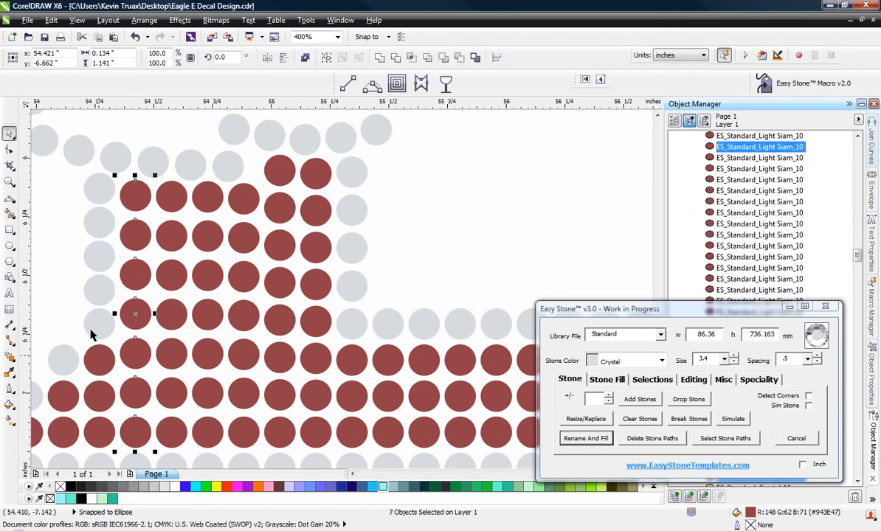
pyautogui.press('Escape')
# Select the whole eagle and letter E design and add a black weedbox around it with a weed margin of 25
pyautogui.scroll(-2, 228, 299)
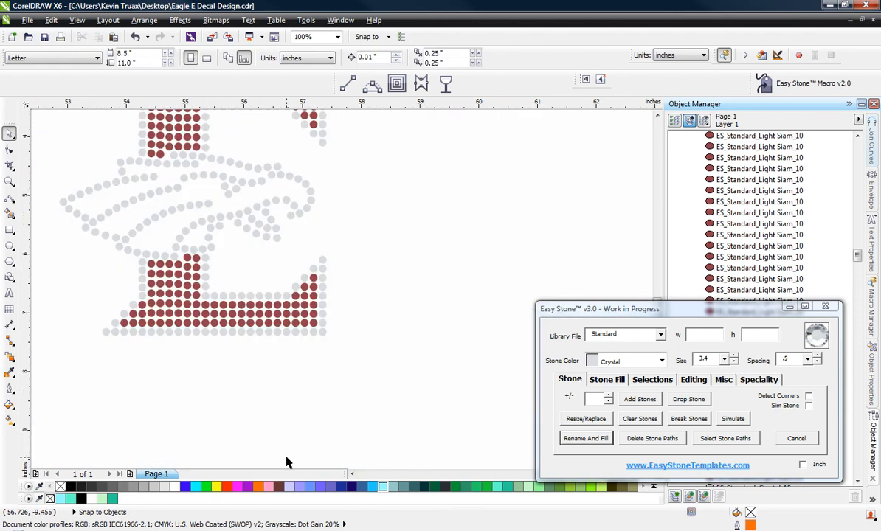
pyautogui.scroll(-1, 261, 369)
pyautogui.scroll(1, 240, 360)
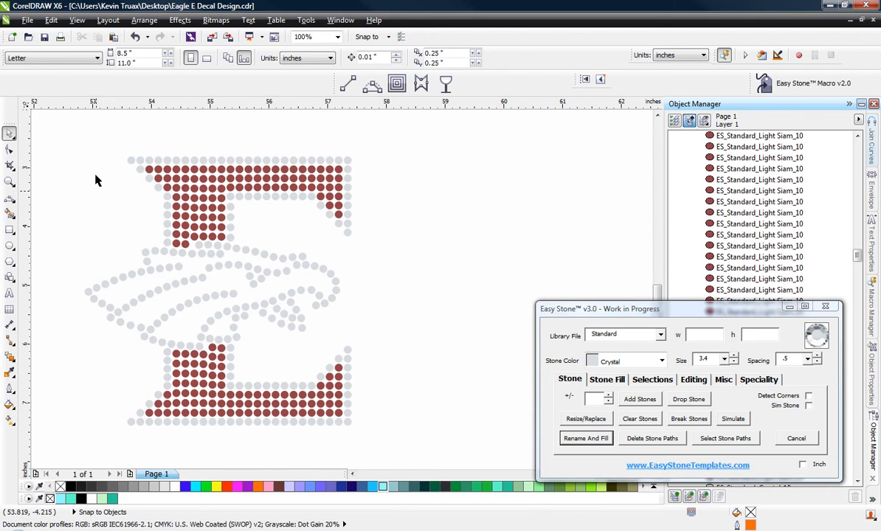
pyautogui.moveTo(64, 140); pyautogui.dragTo(404, 462)
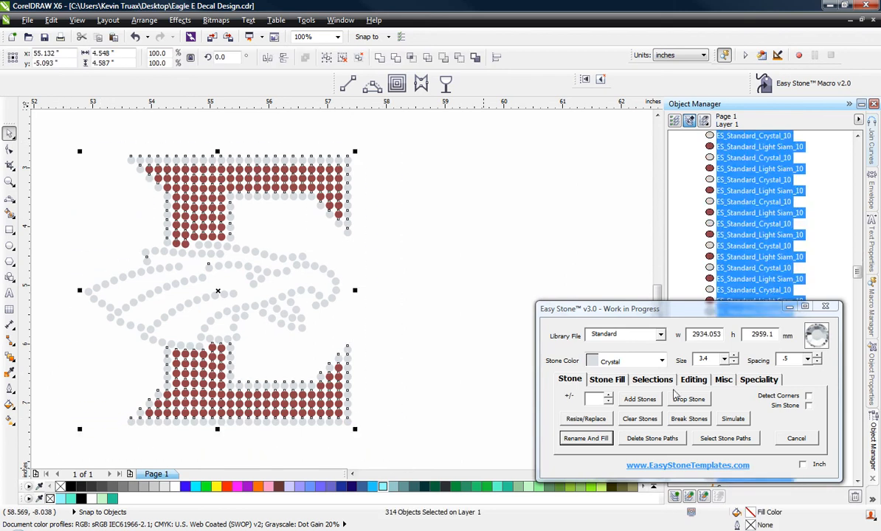
pyautogui.click(724, 379)
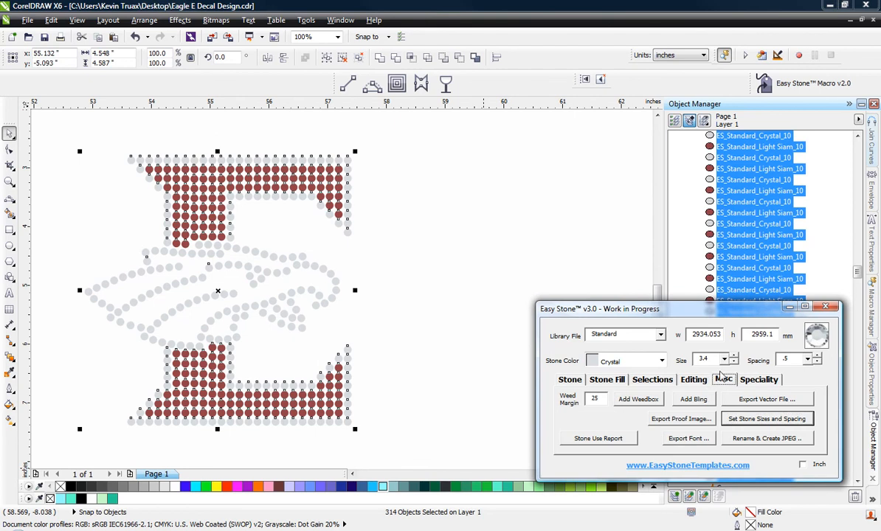
pyautogui.click(645, 401)
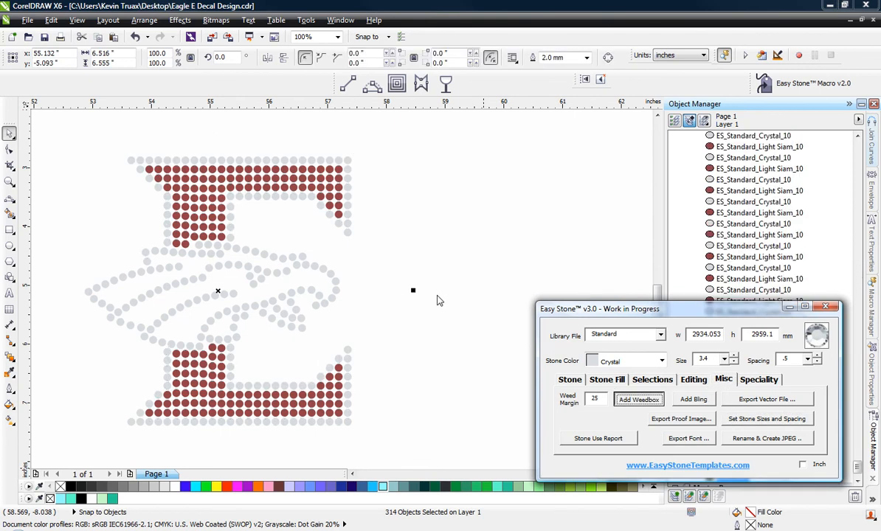
# Select all the stones in the eagle and letter E design and check them for adjacent or overlapping stones
pyautogui.scroll(-1, 488, 306)
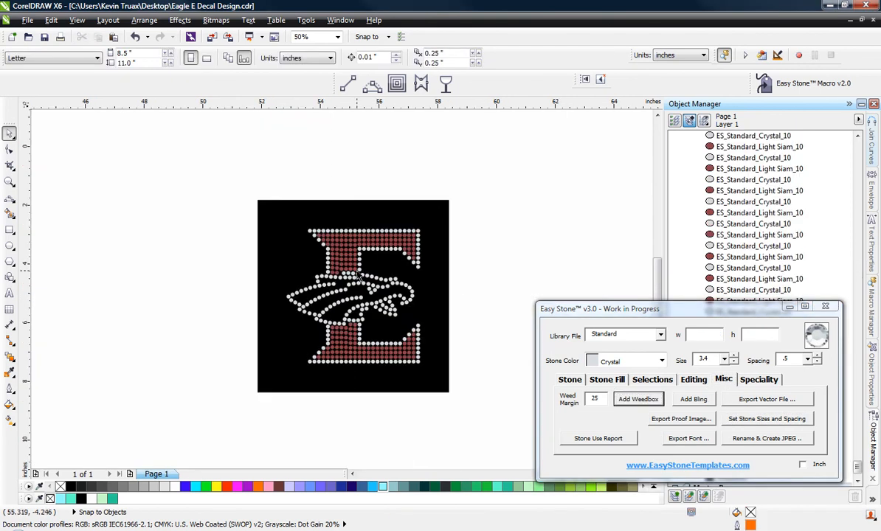
pyautogui.scroll(1, 391, 277)
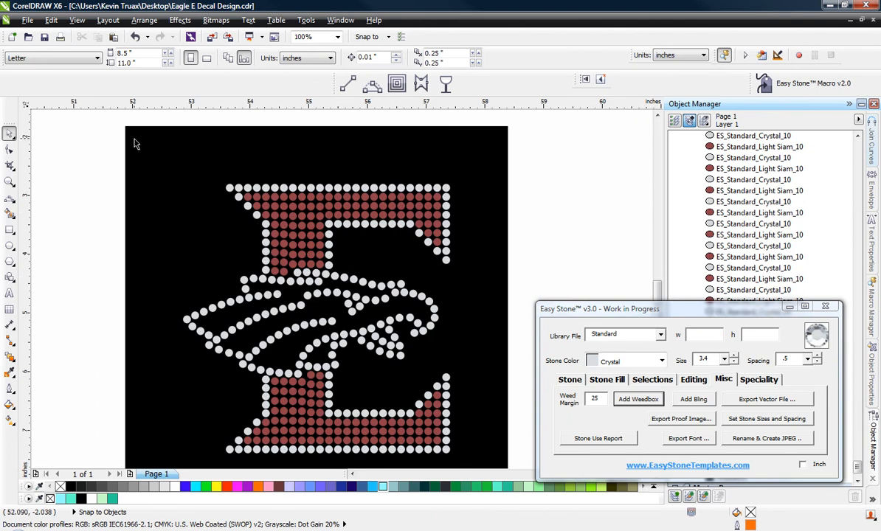
pyautogui.moveTo(78, 157); pyautogui.dragTo(492, 389)
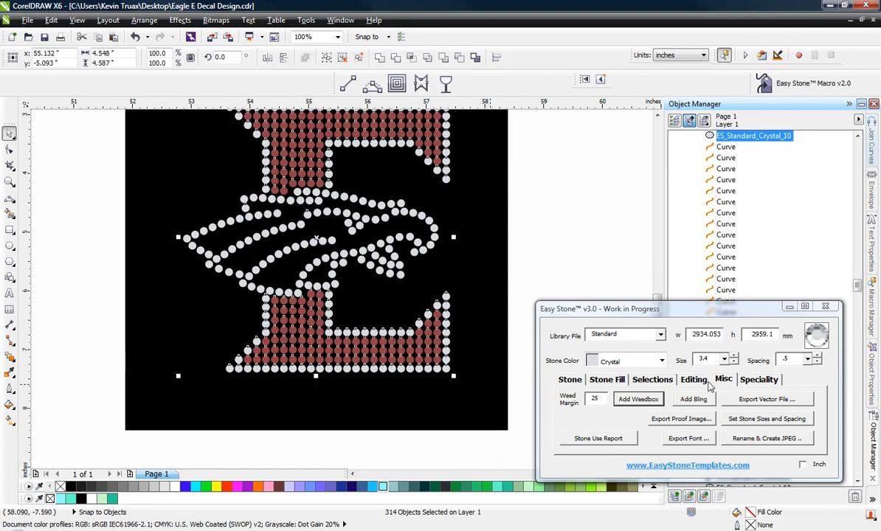
pyautogui.click(695, 380)
pyautogui.click(747, 418)
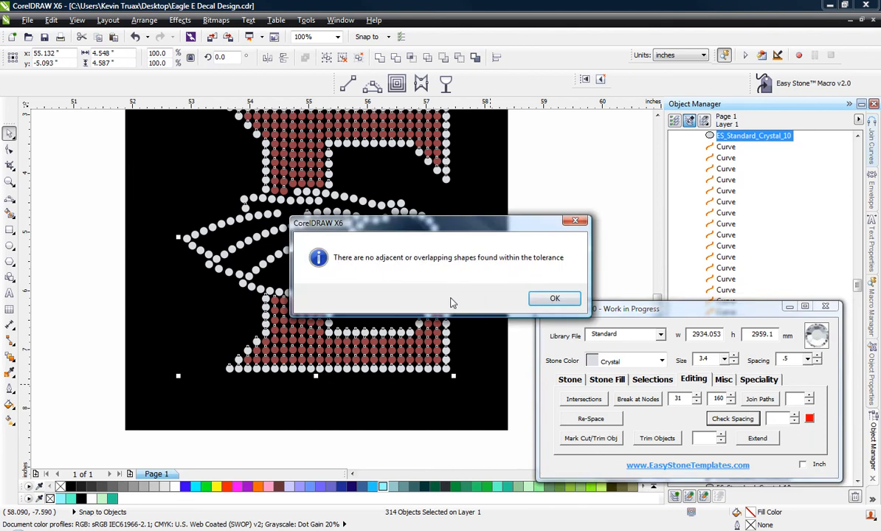
pyautogui.click(555, 299)
pyautogui.scroll(-2, 414, 252)
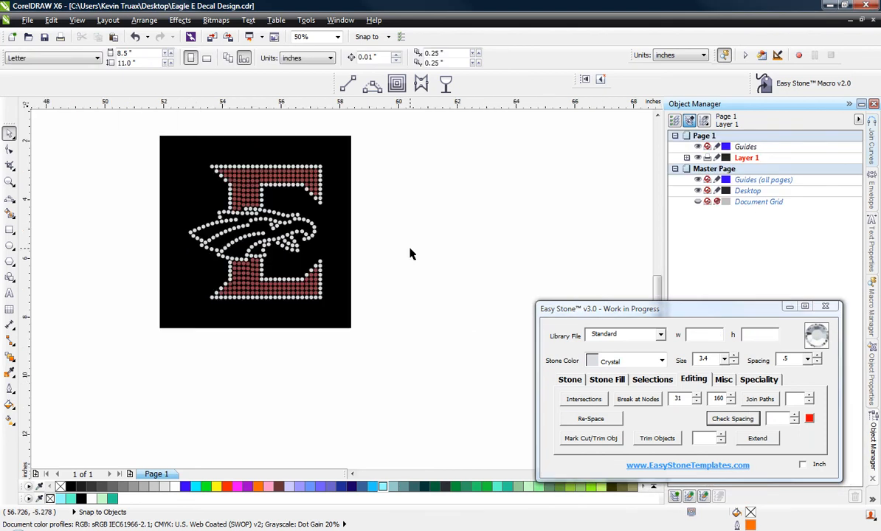
# Try to create a decal cut line with a value of 3 around the selected eagle and letter E stones
pyautogui.moveTo(109, 139); pyautogui.dragTo(351, 325)
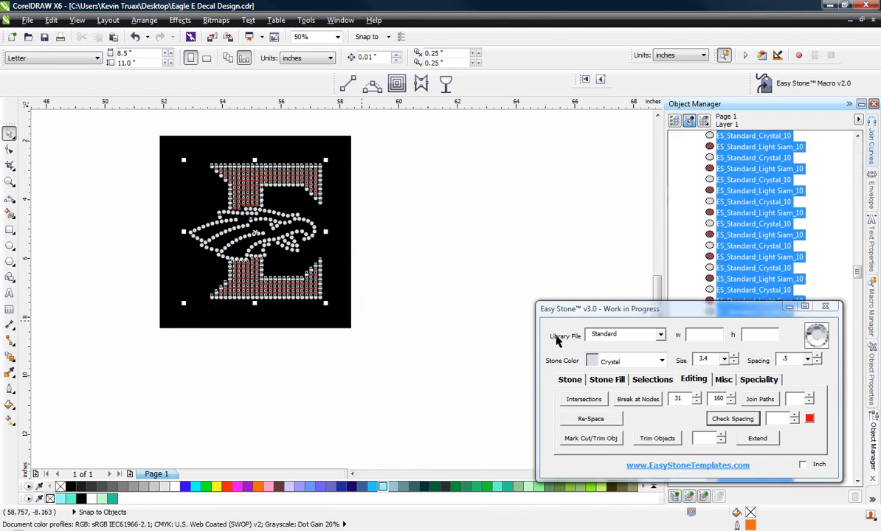
pyautogui.click(775, 380)
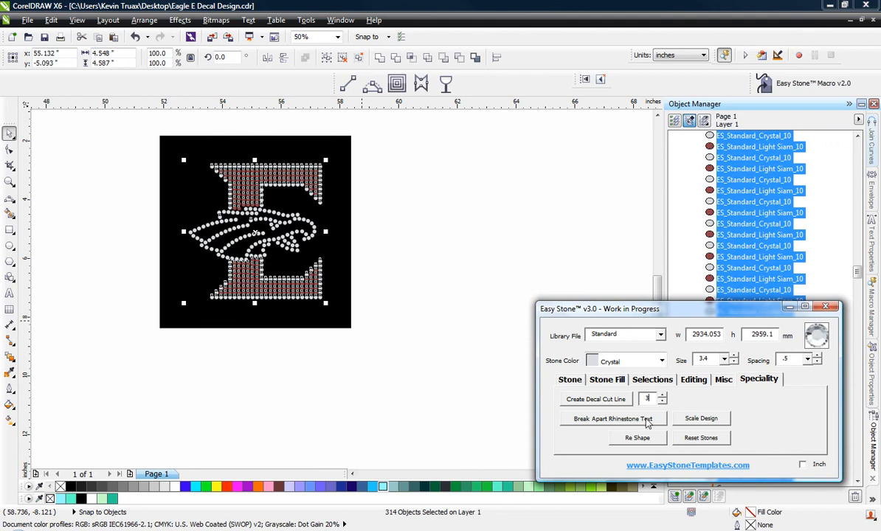
pyautogui.click(584, 400)
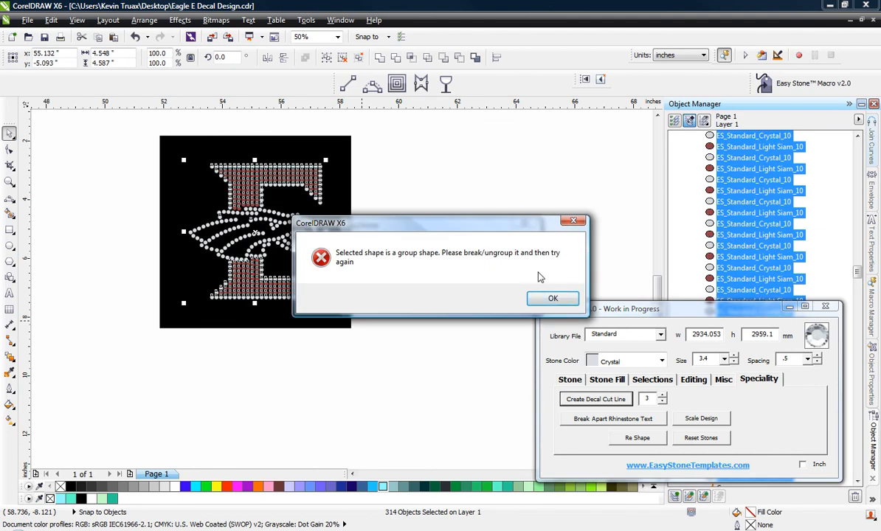
pyautogui.click(553, 298)
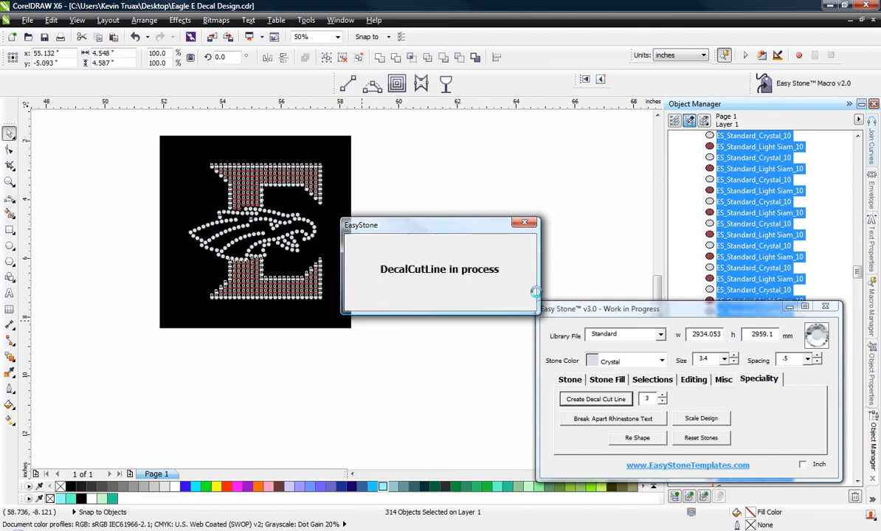
# Ungroup the grouped eagle stones so that they are all individual objects
pyautogui.click(290, 231)
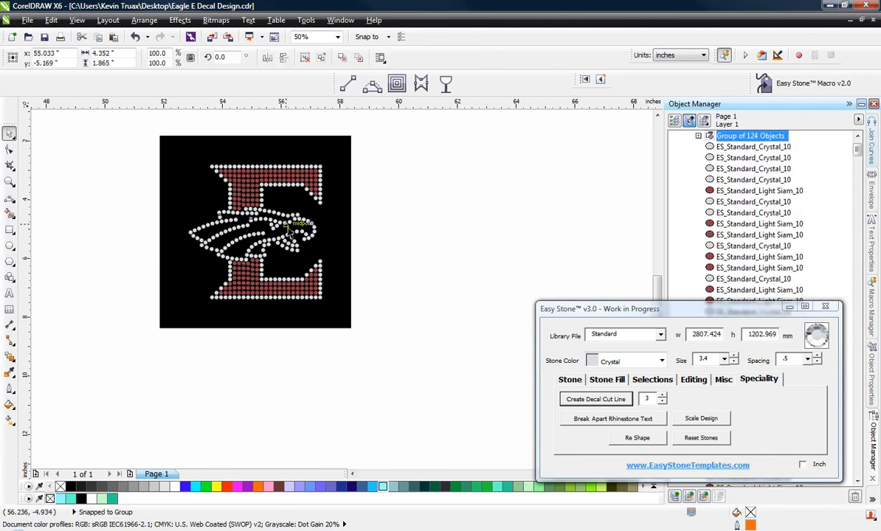
pyautogui.rightClick(289, 221)
pyautogui.click(109, 239)
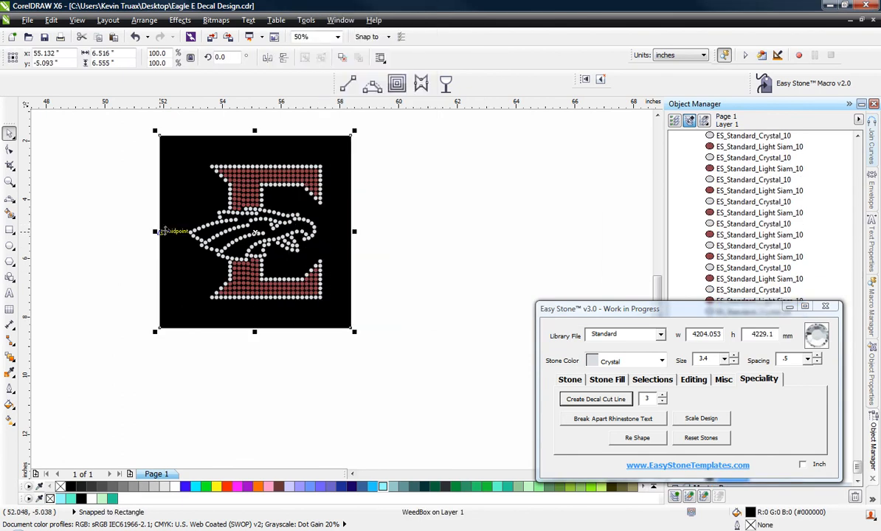
pyautogui.click(58, 192)
pyautogui.click(193, 211)
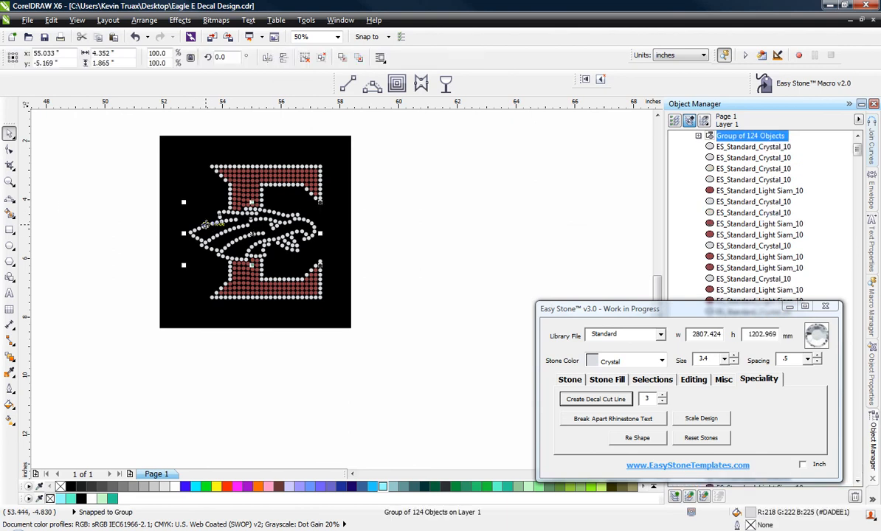
pyautogui.rightClick(194, 211)
pyautogui.click(245, 49)
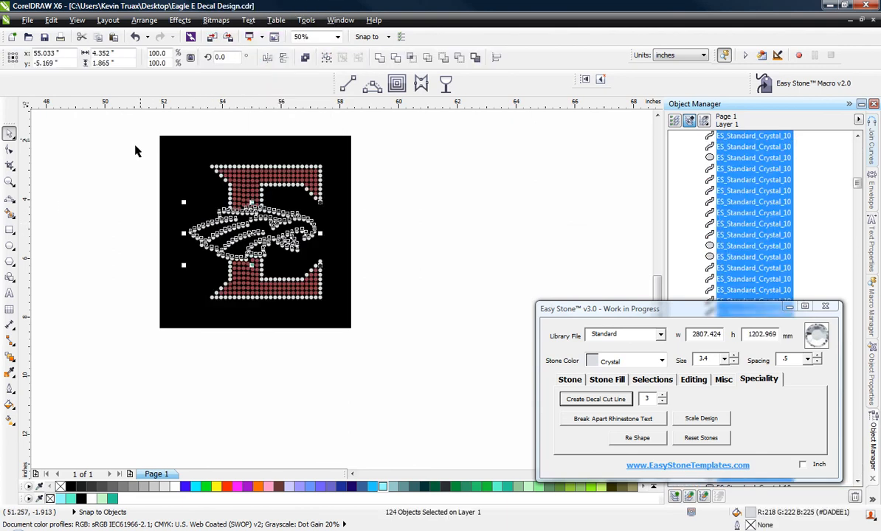
# Select the whole design inside the weedbox and create a decal cut line around it with a value of 3
pyautogui.click(111, 161)
pyautogui.moveTo(120, 148); pyautogui.dragTo(431, 329)
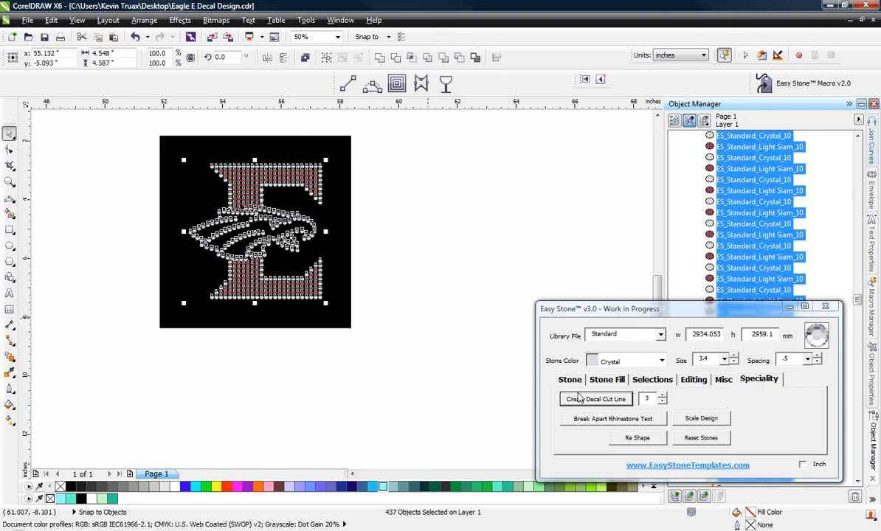
pyautogui.click(596, 399)
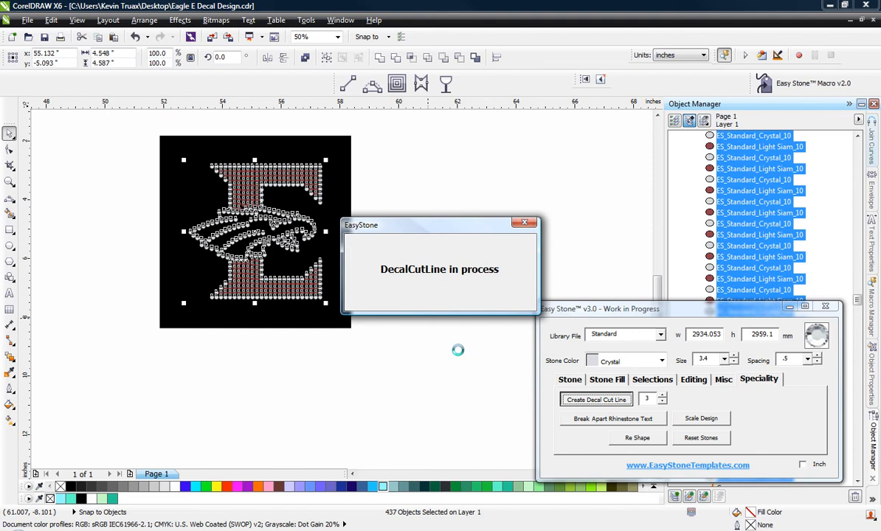
pyautogui.click(457, 354)
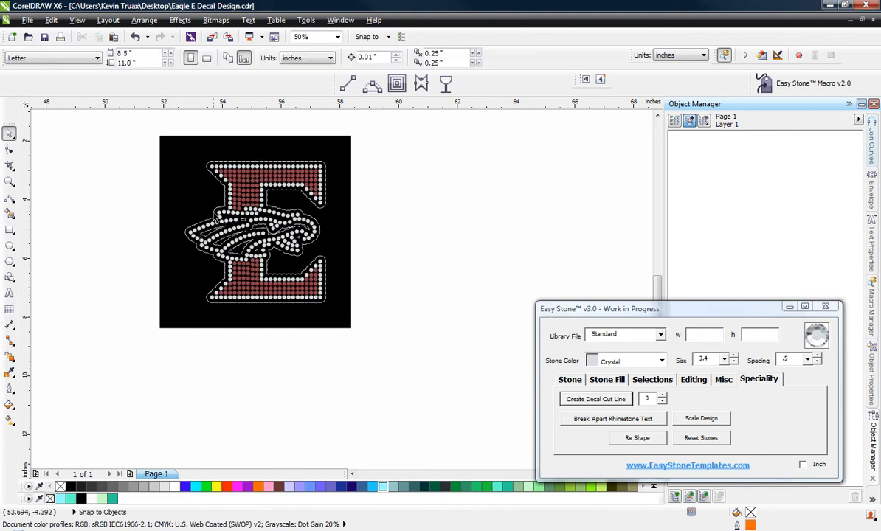
# Run Create Decal Cut Line on the existing cut line to remove its inner contours and keep only the outer outline
pyautogui.scroll(1, 218, 218)
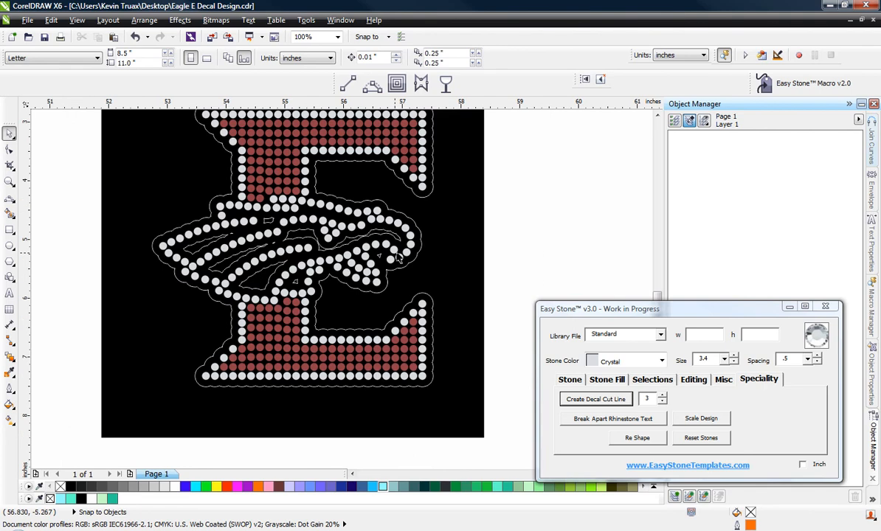
pyautogui.click(301, 231)
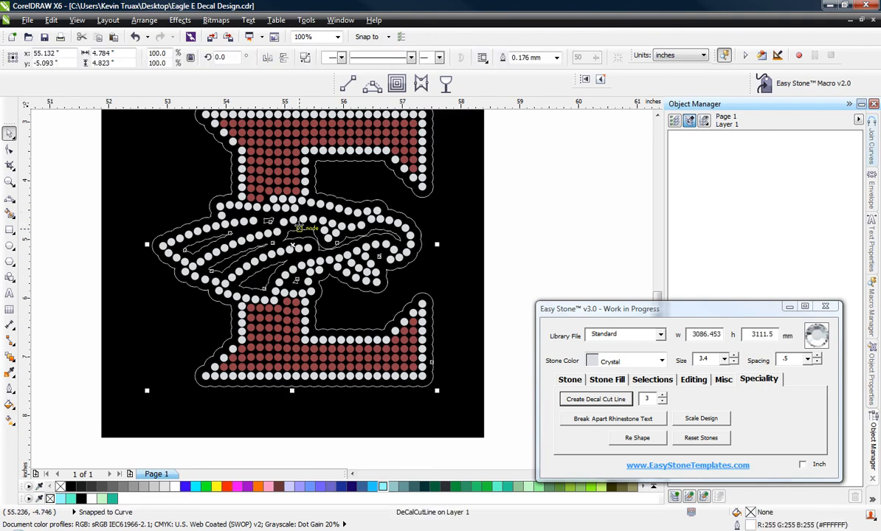
pyautogui.click(597, 401)
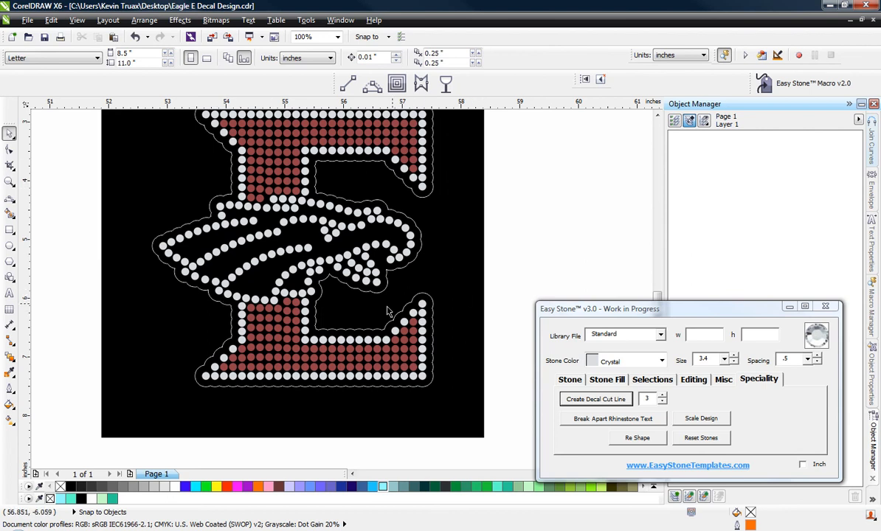
pyautogui.scroll(1, 382, 313)
pyautogui.scroll(-2, 382, 313)
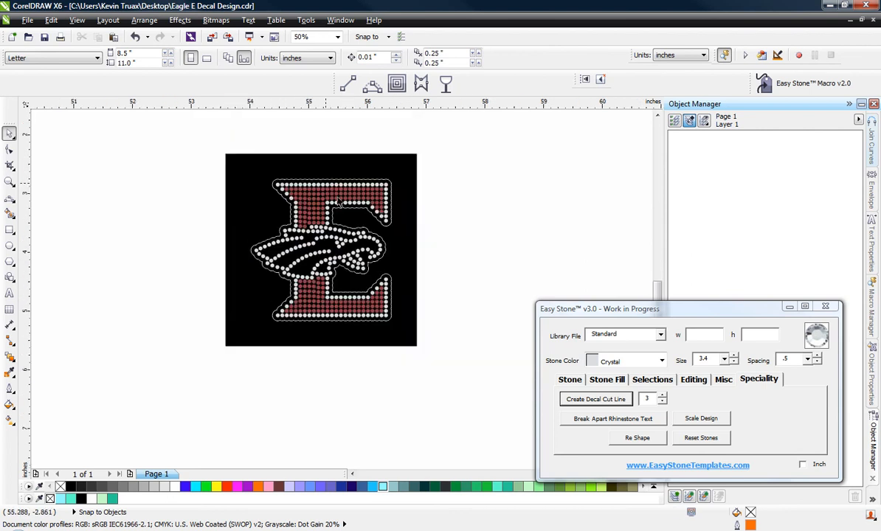
pyautogui.scroll(1, 366, 240)
pyautogui.scroll(-1, 367, 241)
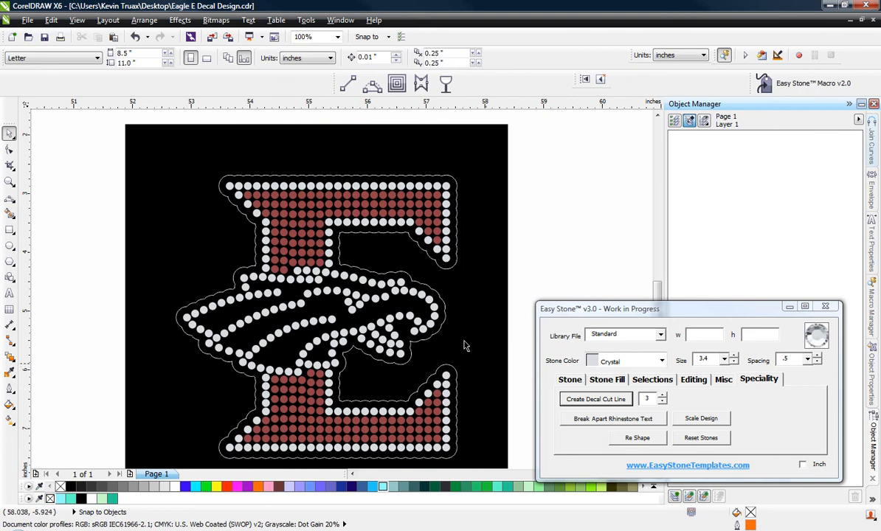
pyautogui.scroll(1, 282, 241)
pyautogui.scroll(-1, 270, 223)
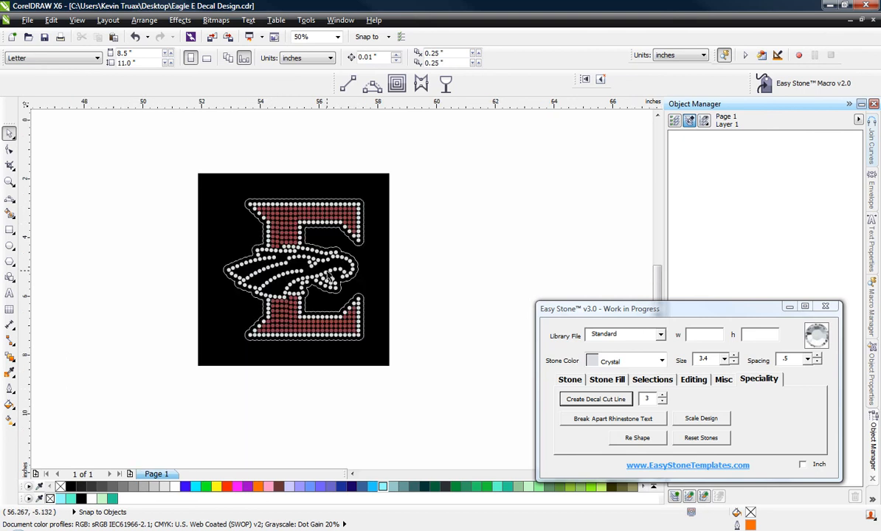
# Generate a stone use report for the whole design and add its 4.5"w X 4.5"h dimensions as text beneath the letter E
pyautogui.moveTo(168, 187); pyautogui.dragTo(424, 358)
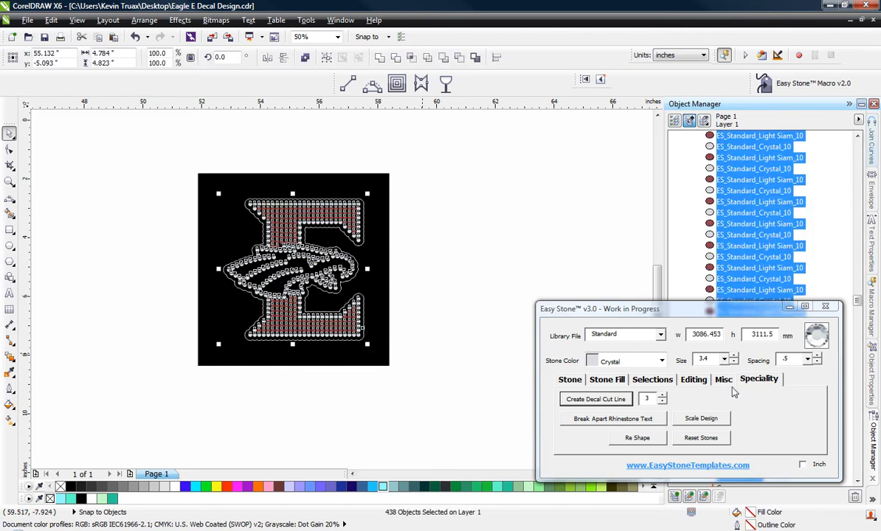
pyautogui.click(724, 380)
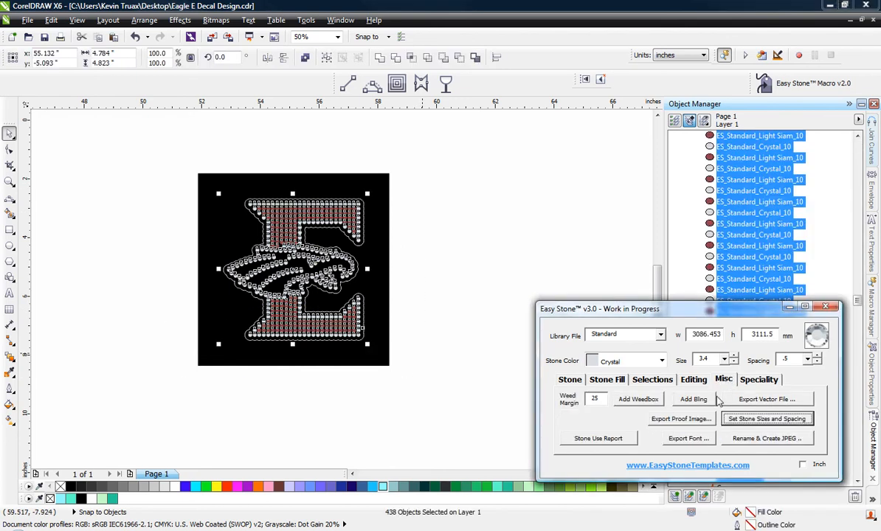
pyautogui.click(623, 442)
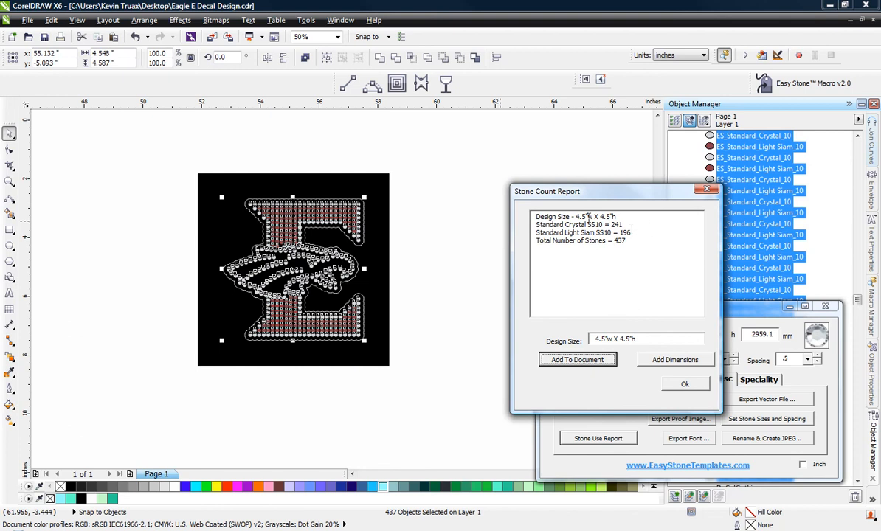
pyautogui.click(690, 361)
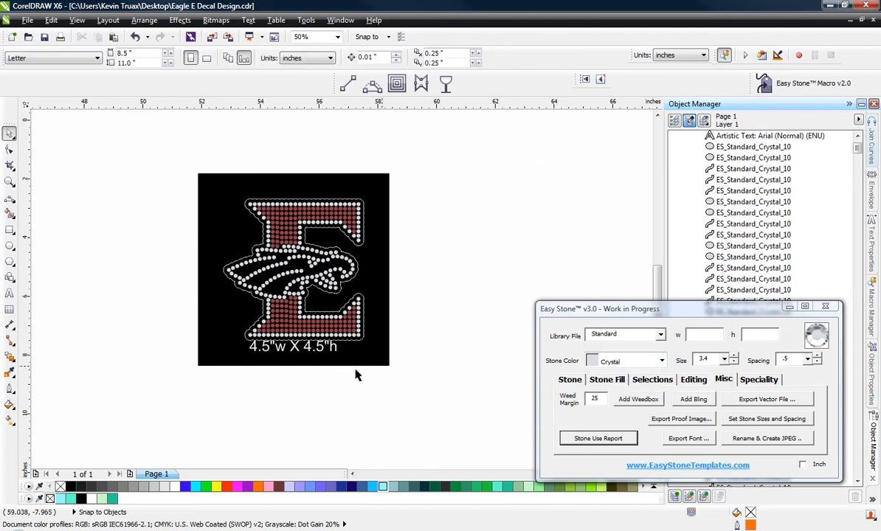
pyautogui.scroll(1, 253, 358)
pyautogui.click(302, 346)
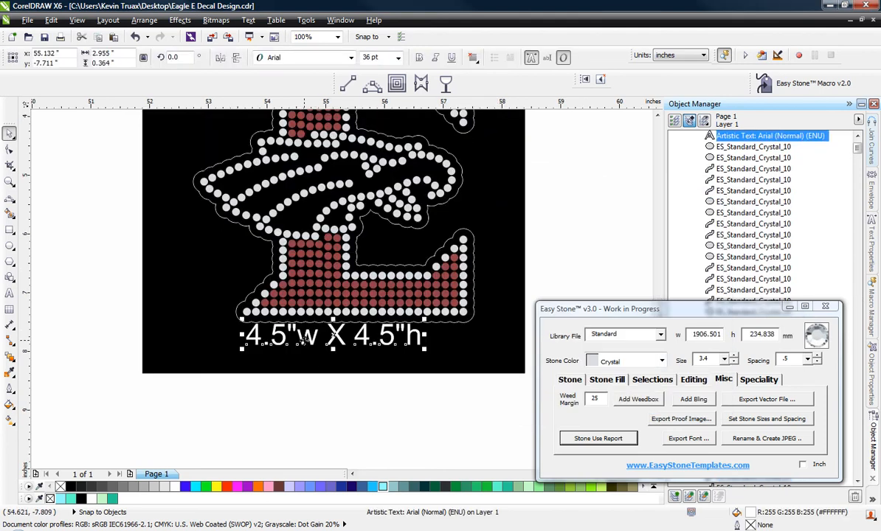
pyautogui.click(301, 408)
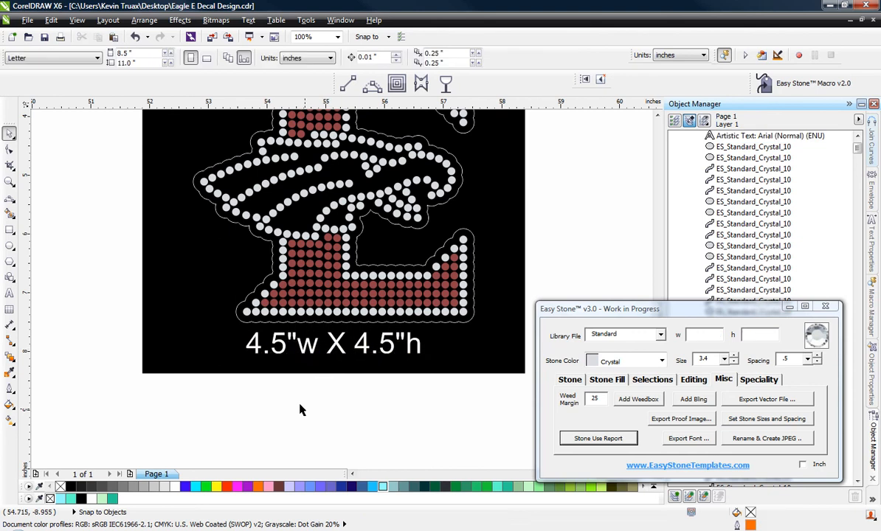
pyautogui.scroll(-1, 276, 385)
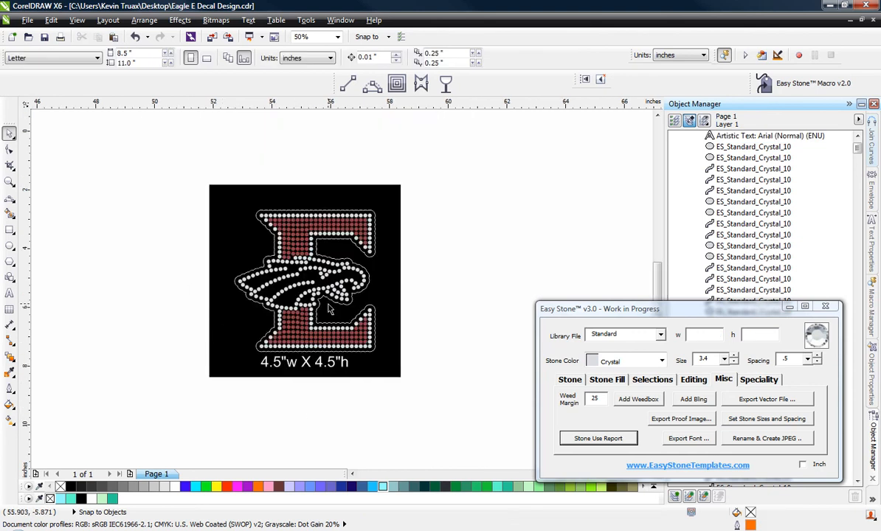